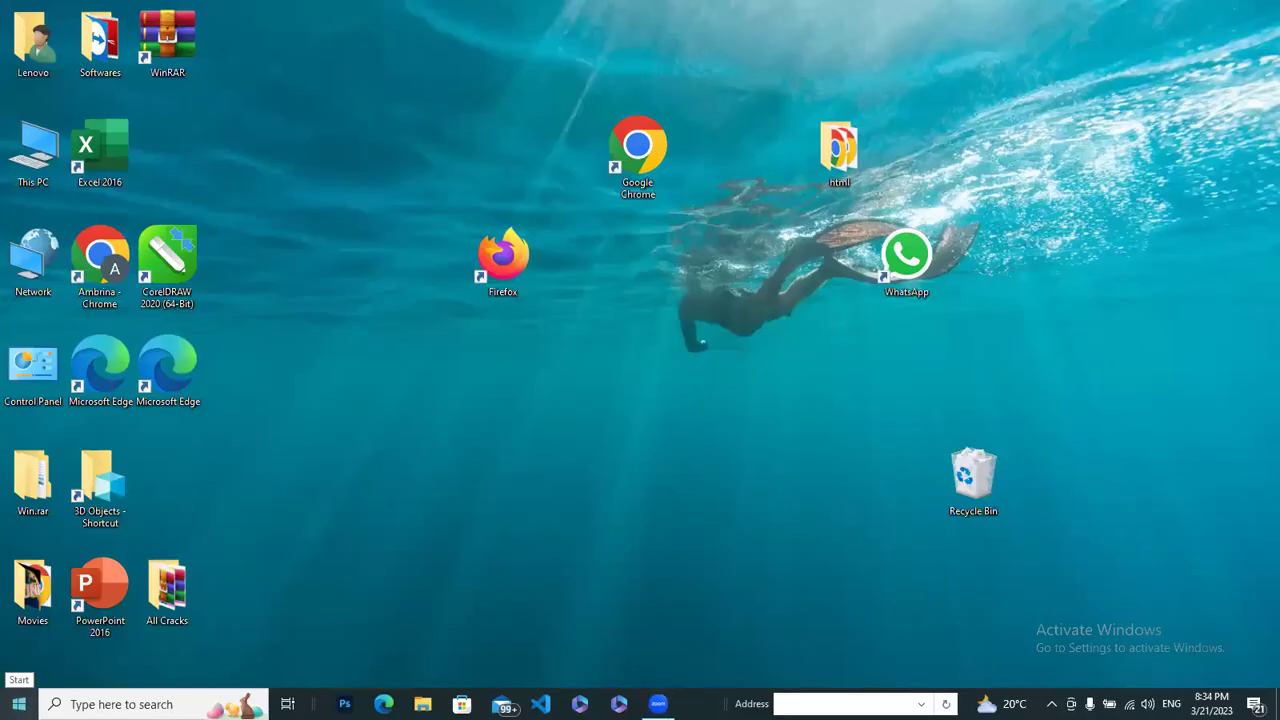
Scroll the Start menu app list to E and launch Excel
click(18, 703)
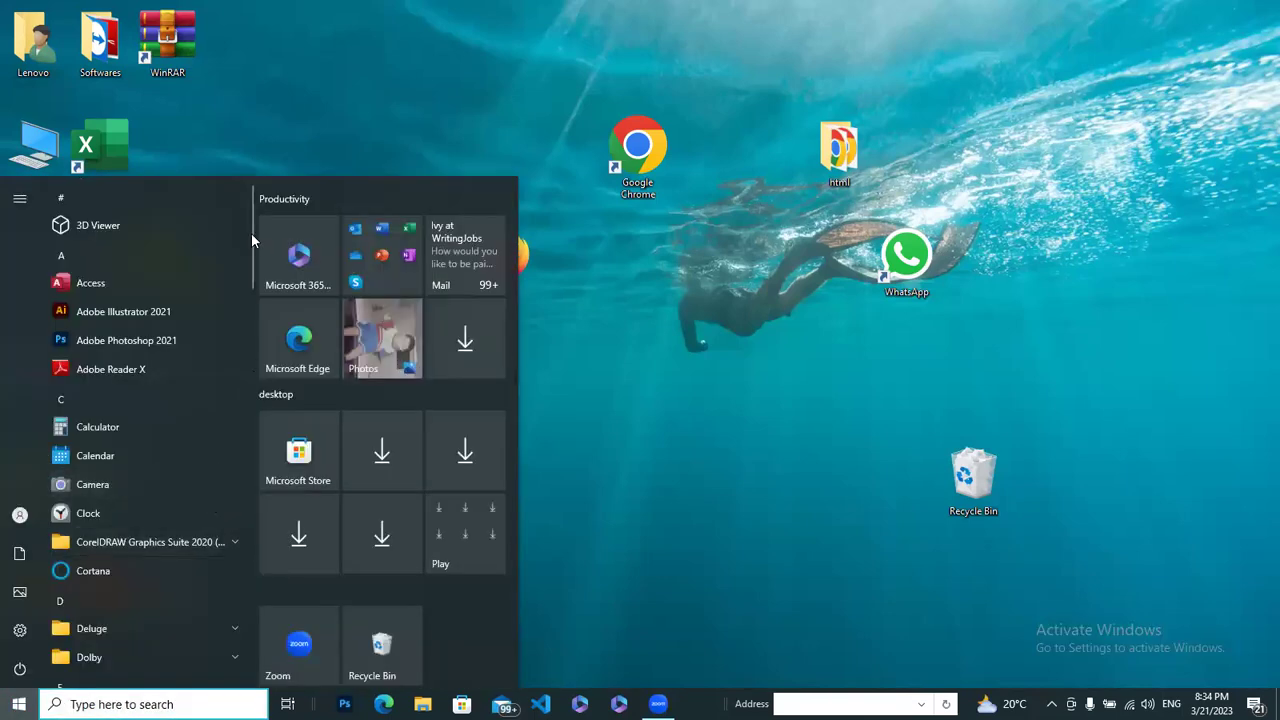
drag(252, 236, 246, 322)
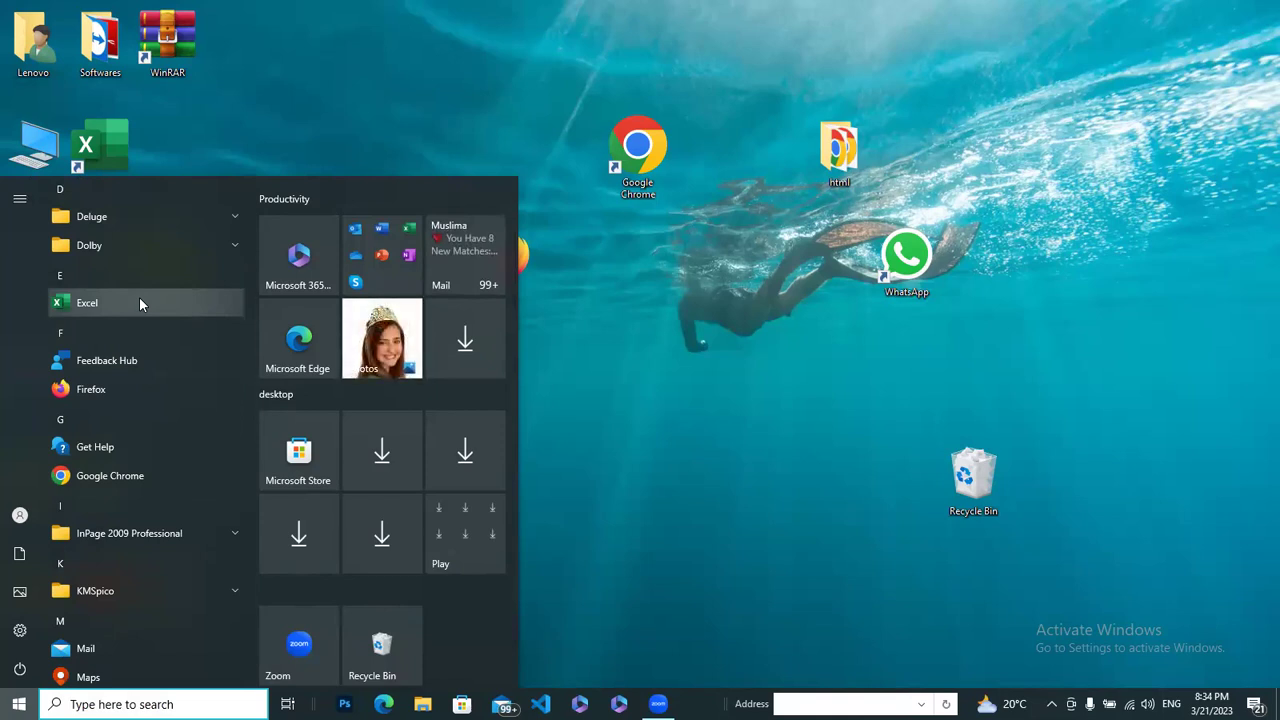
click(140, 302)
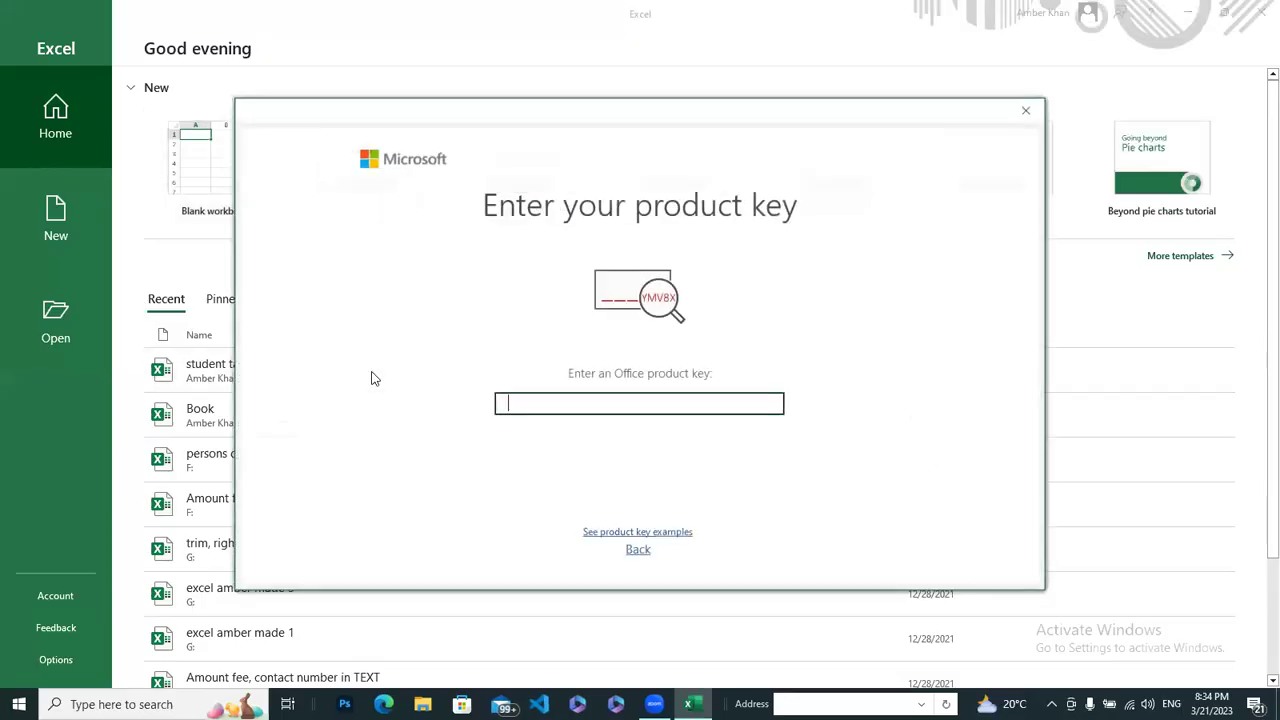
Dismiss the product key prompt and open the recent 'student table. march 21^2023' workbook
click(1028, 111)
click(429, 381)
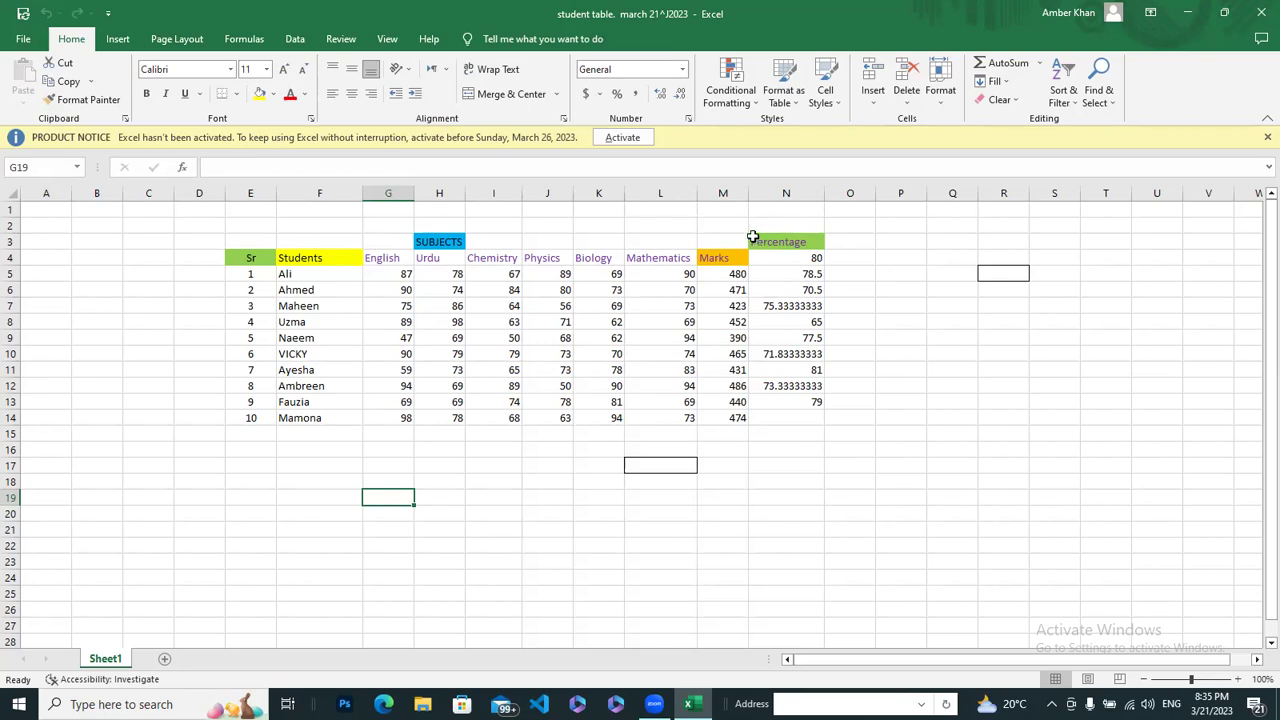
Move the Percentage column from N3:N14 down one row to N4:N15
drag(752, 237, 805, 368)
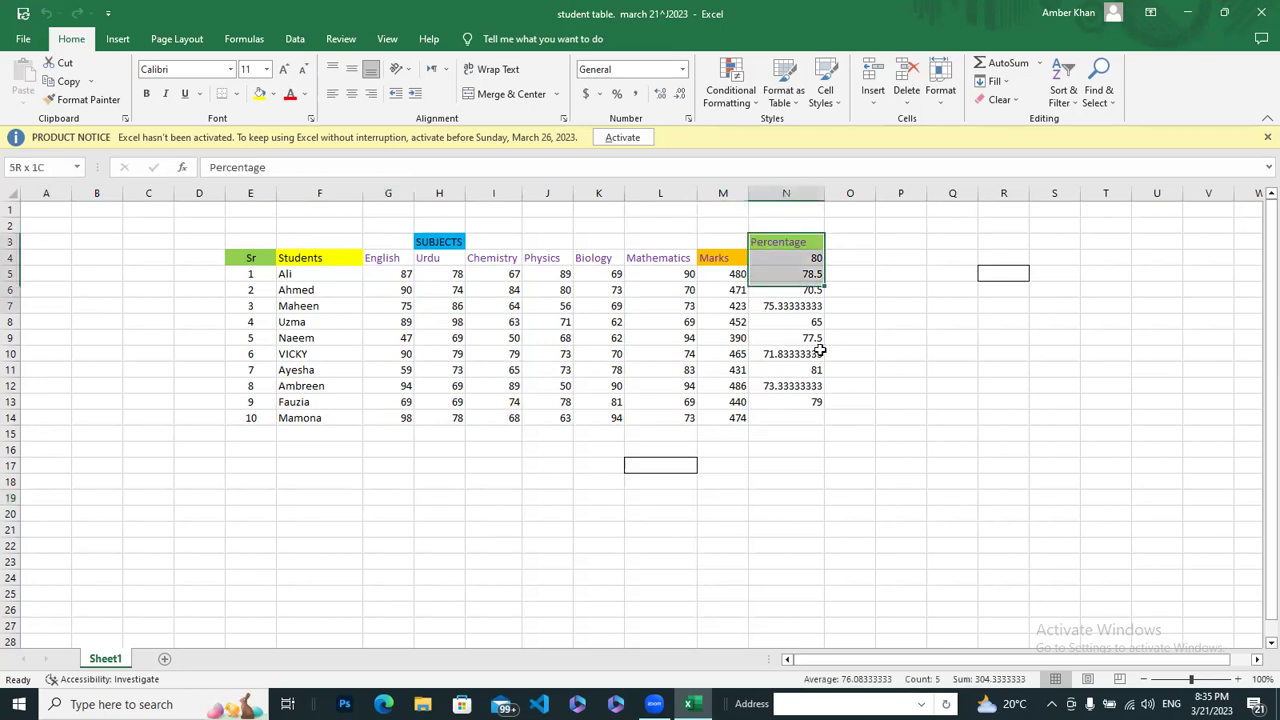
click(877, 273)
drag(766, 241, 806, 418)
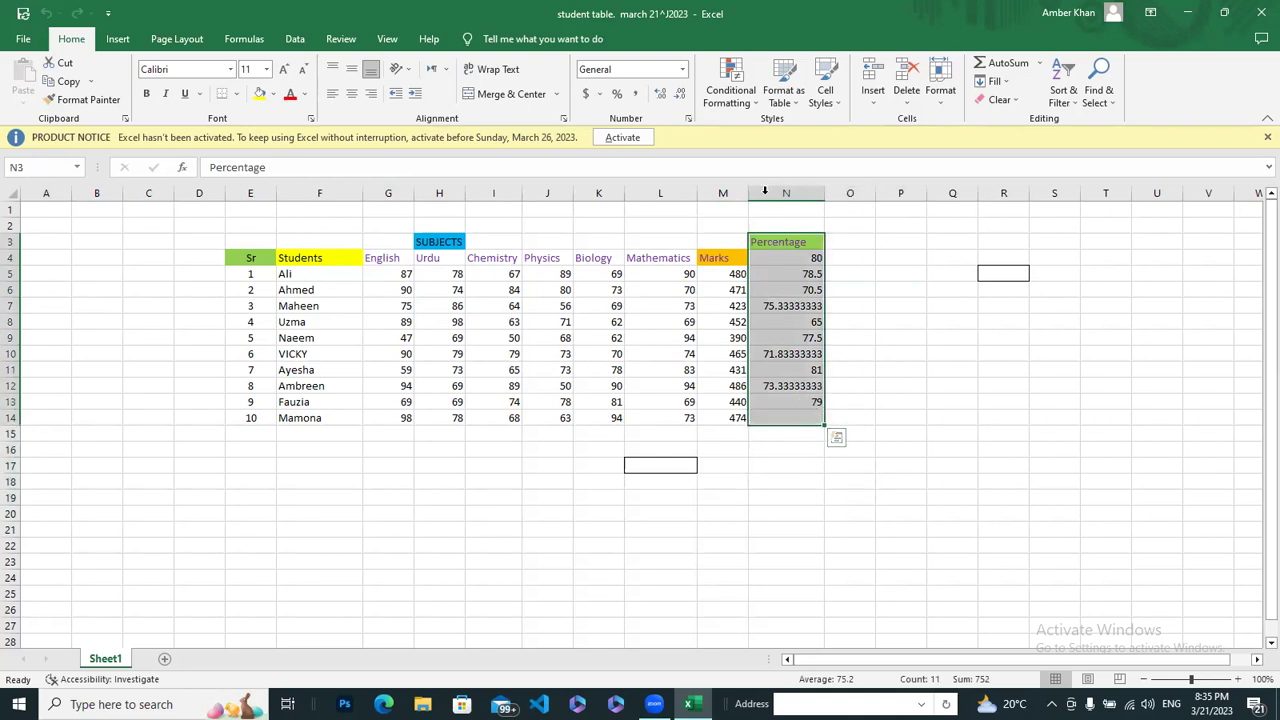
drag(783, 234, 781, 252)
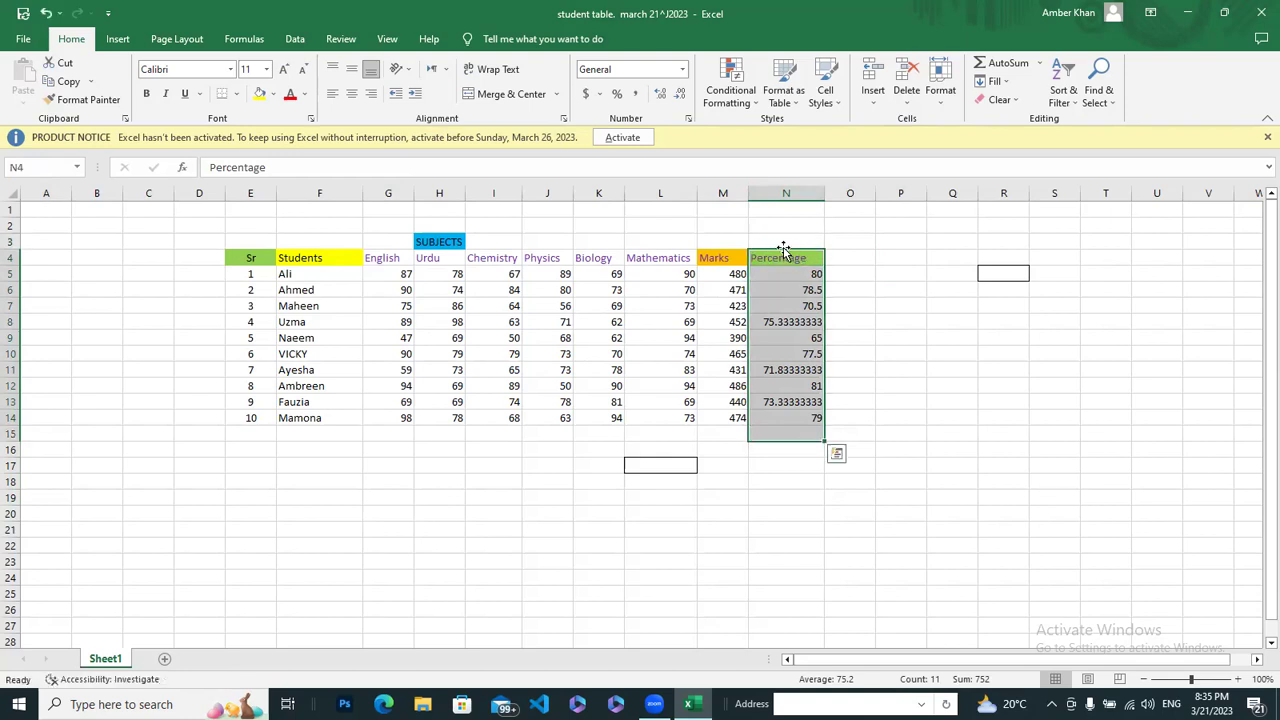
key(Escape)
click(910, 292)
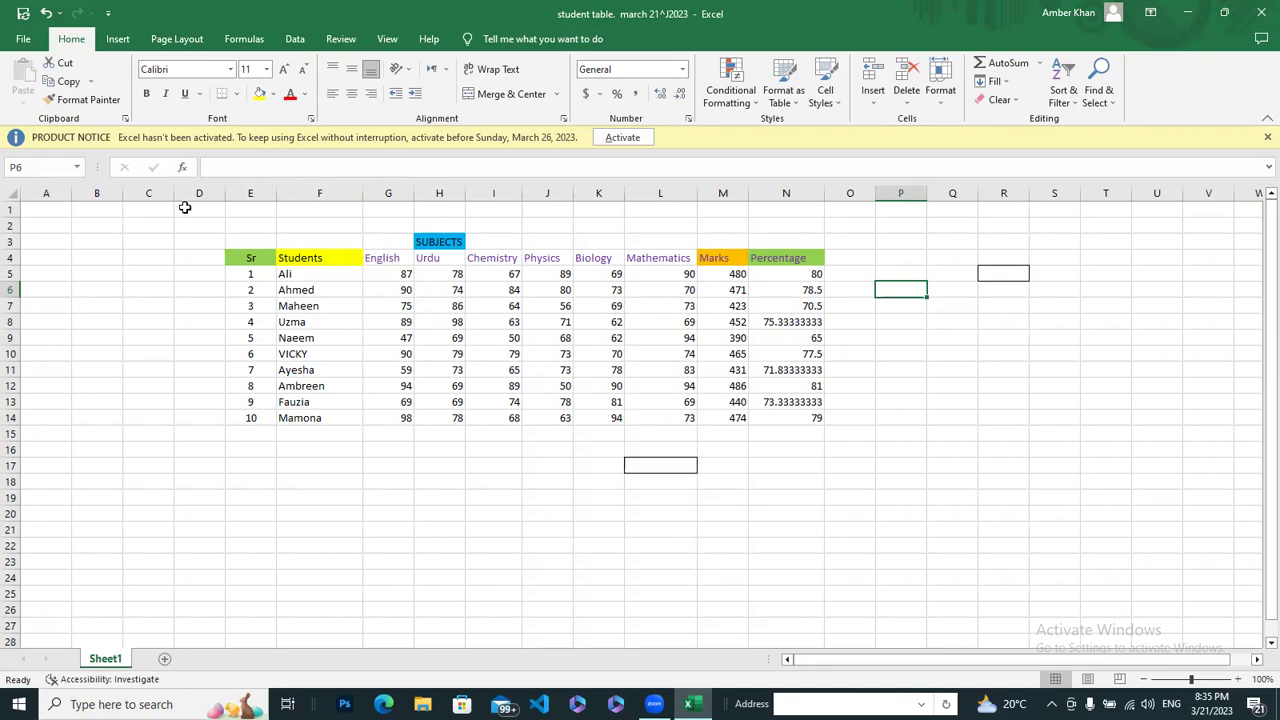
Apply All Borders to the student marks table E2:N15
click(236, 93)
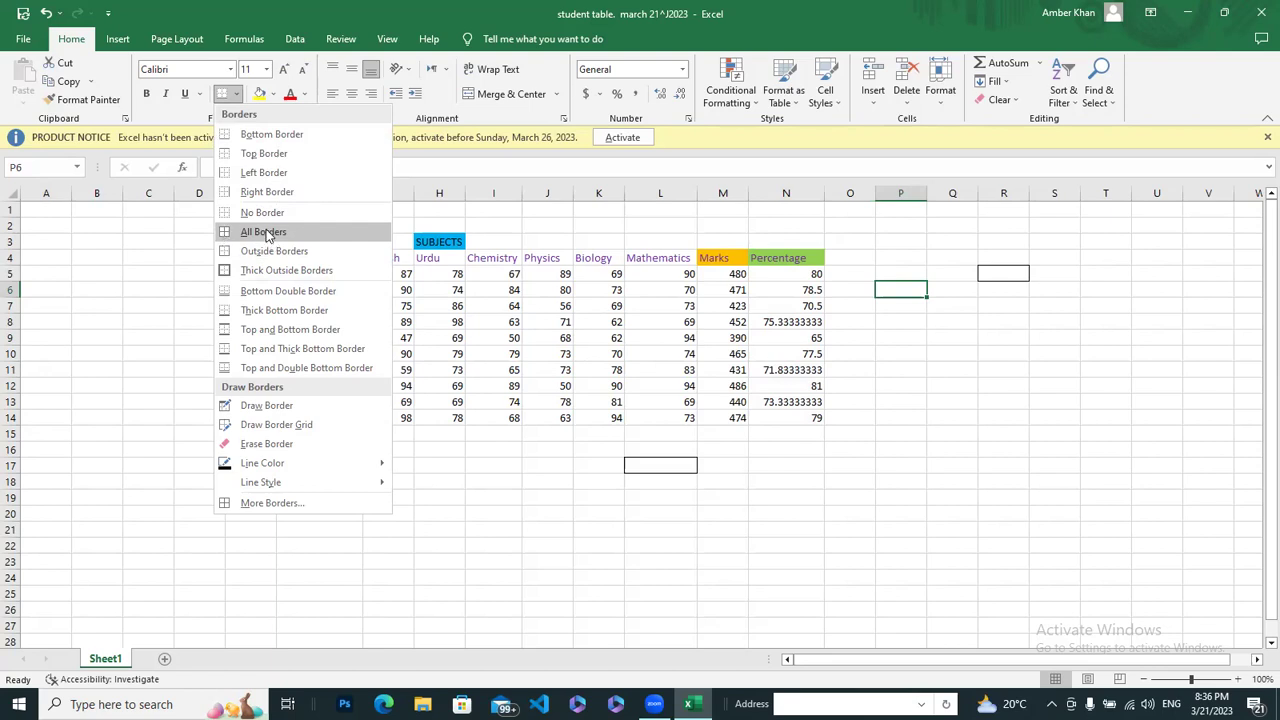
click(266, 234)
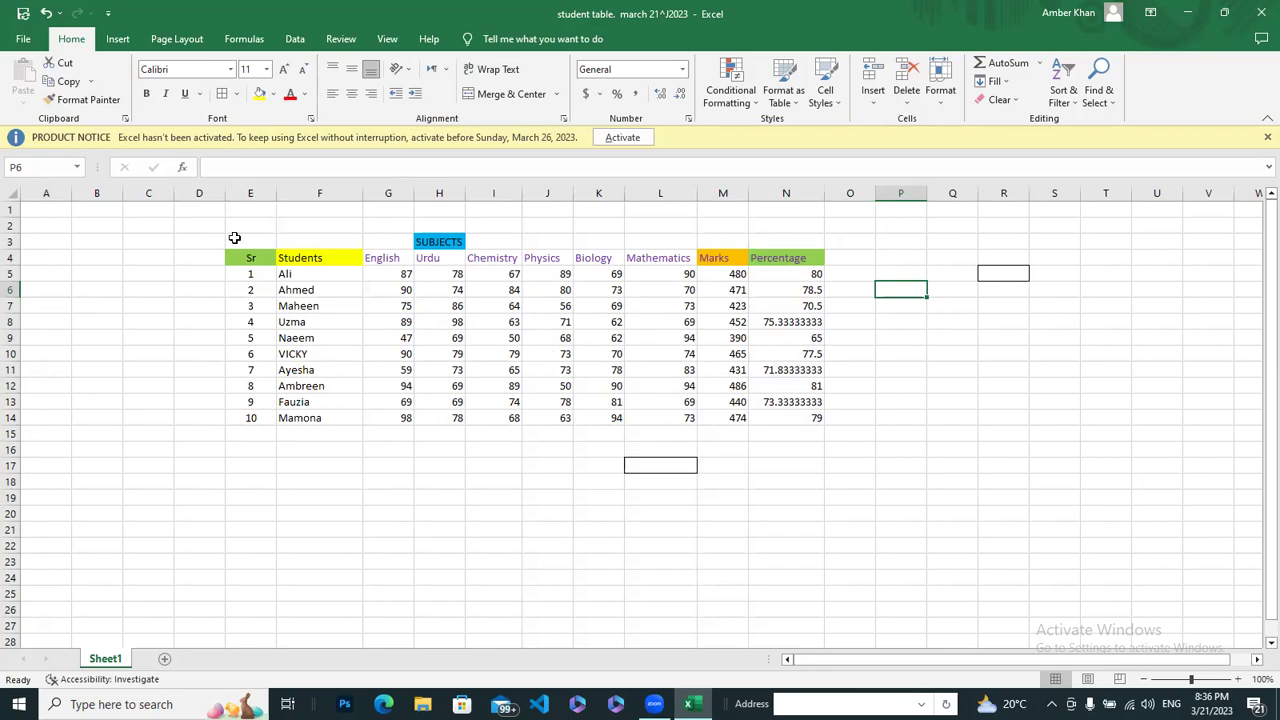
drag(238, 242, 690, 401)
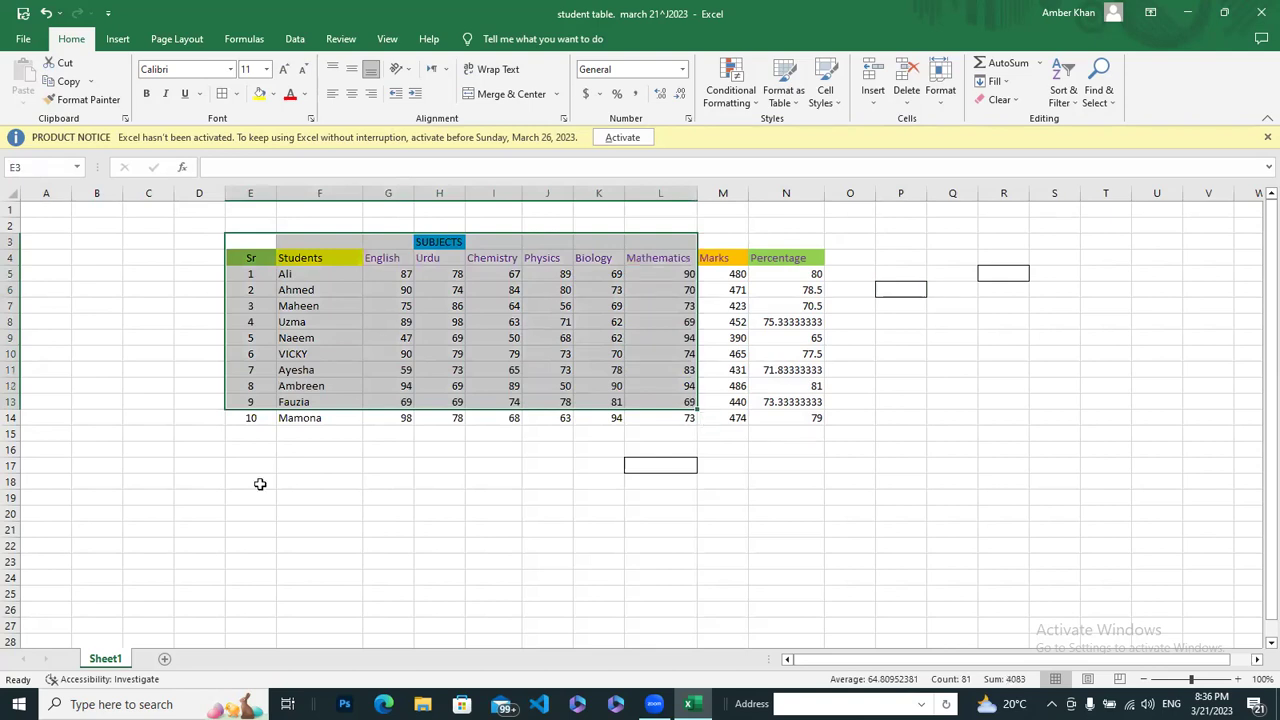
drag(257, 479, 250, 354)
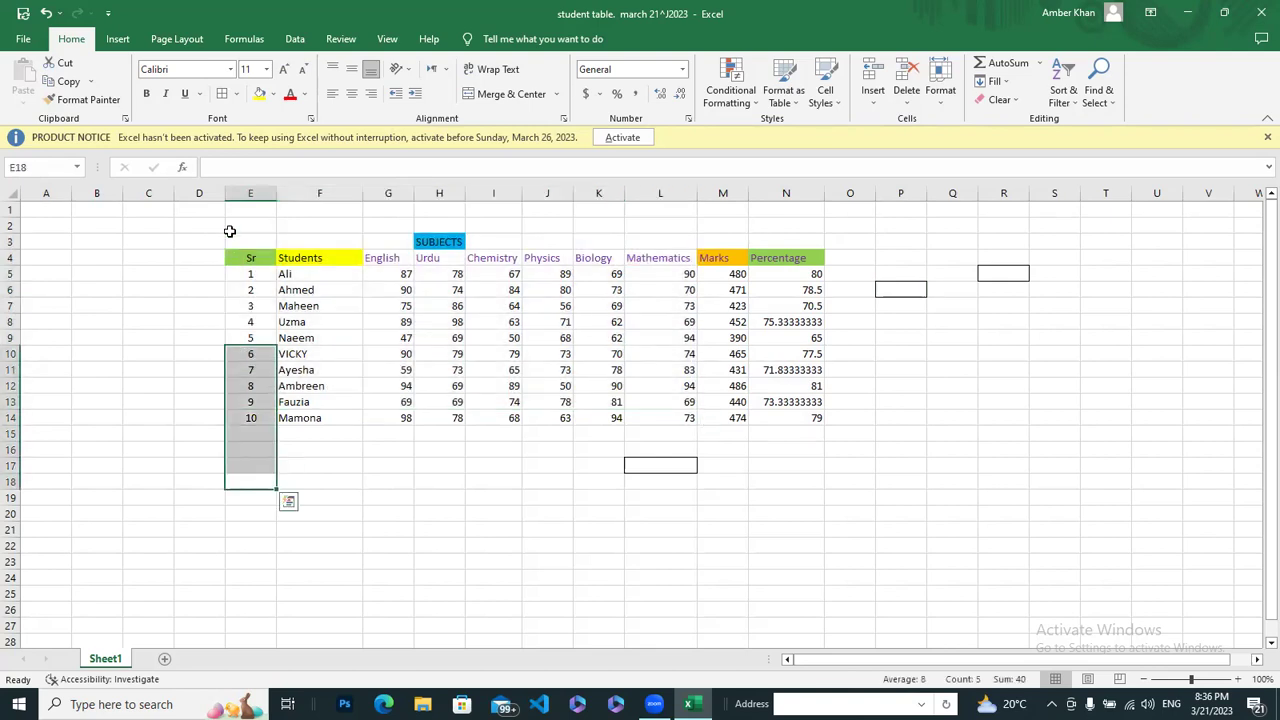
click(149, 435)
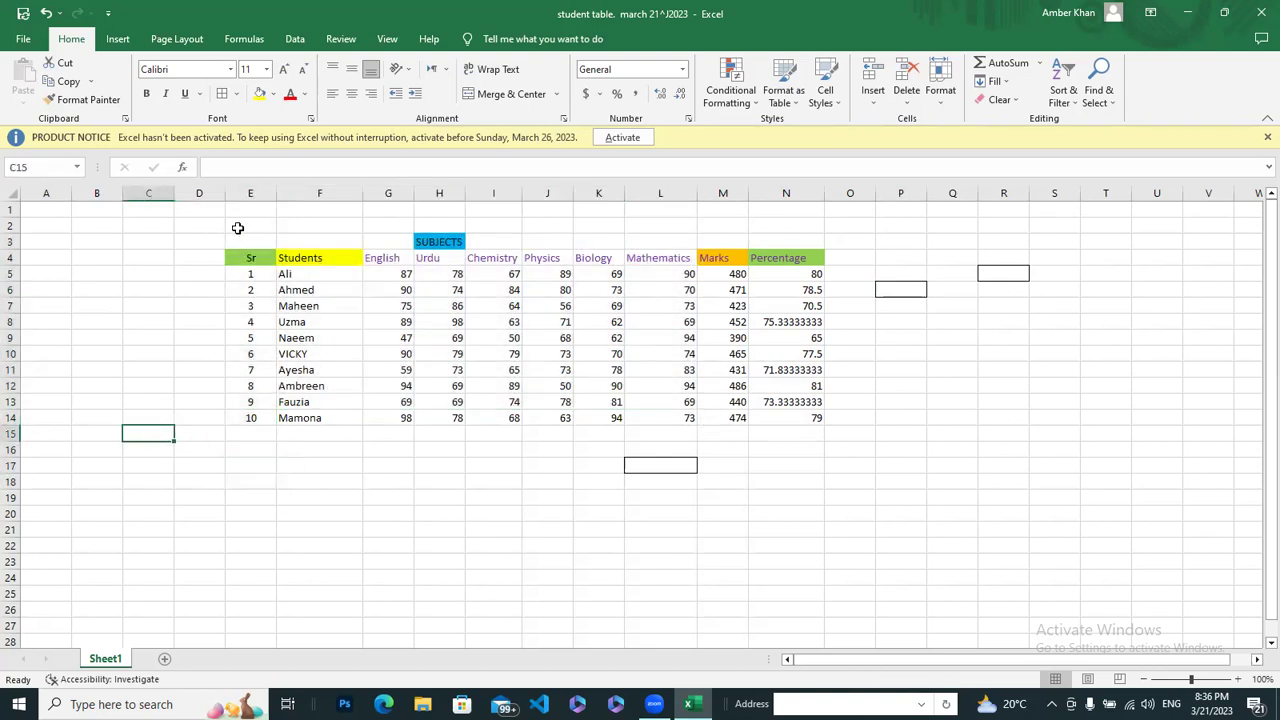
drag(238, 228, 796, 433)
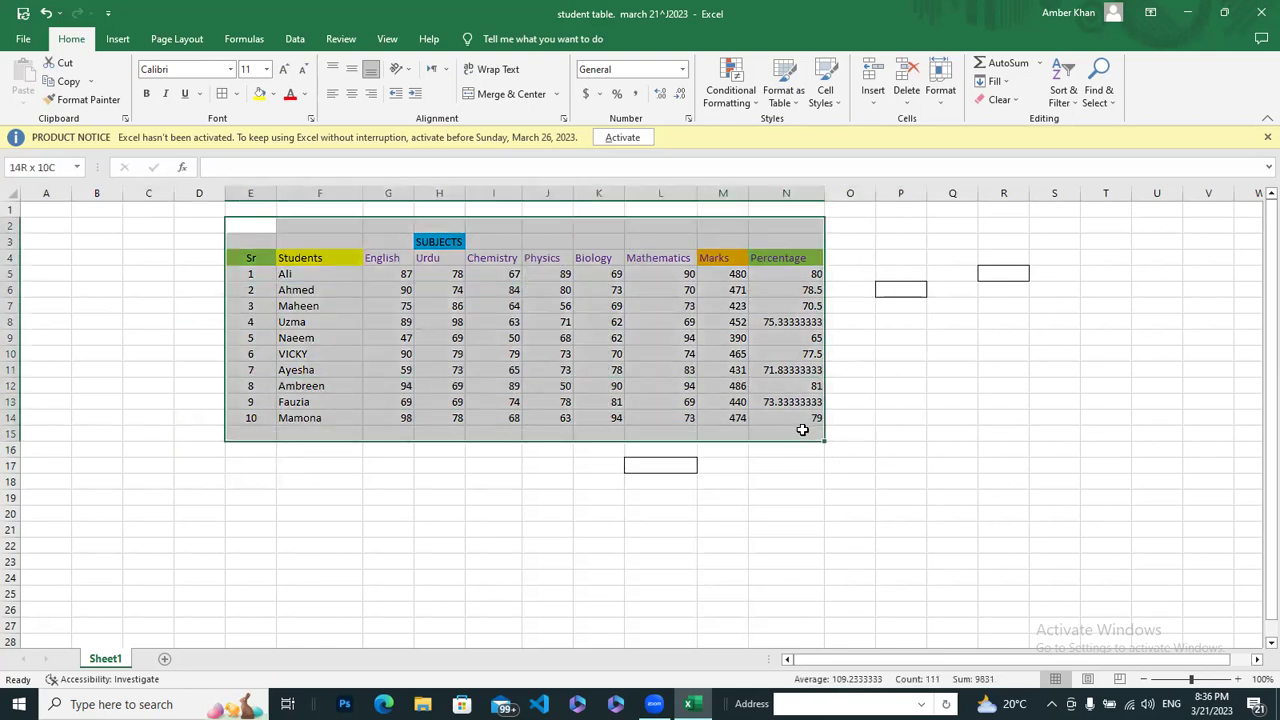
drag(802, 430, 802, 431)
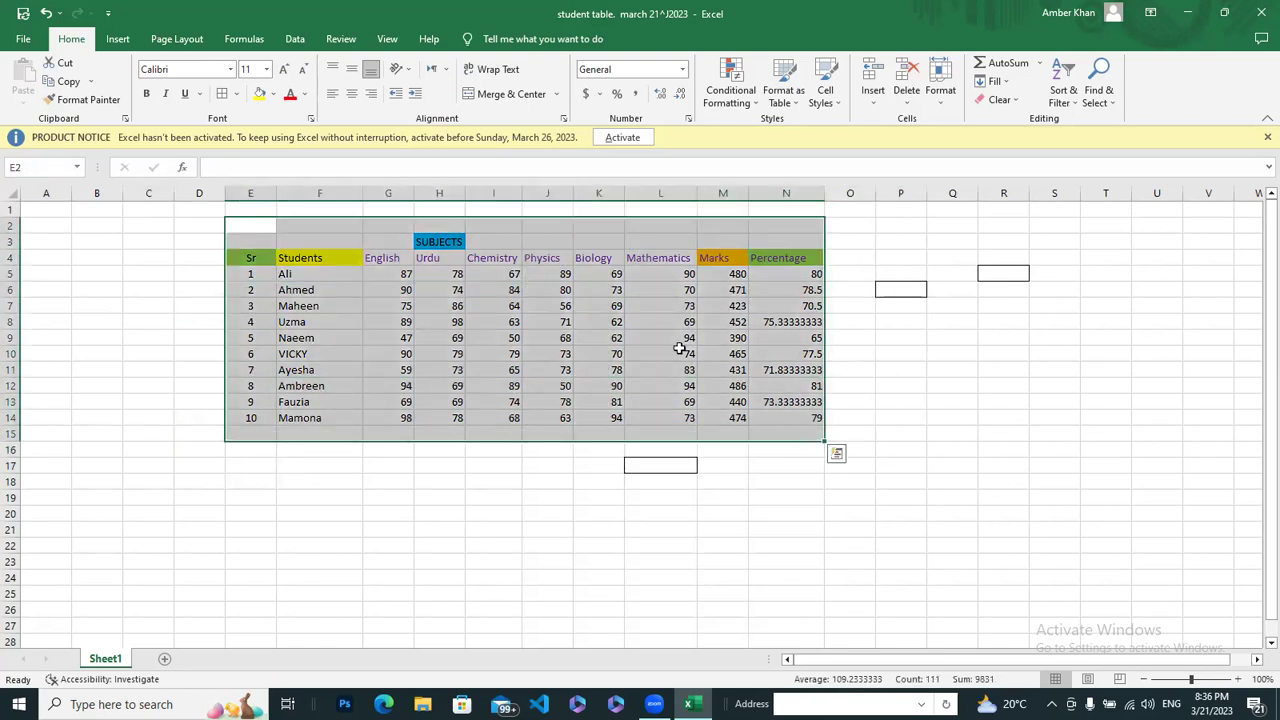
click(238, 95)
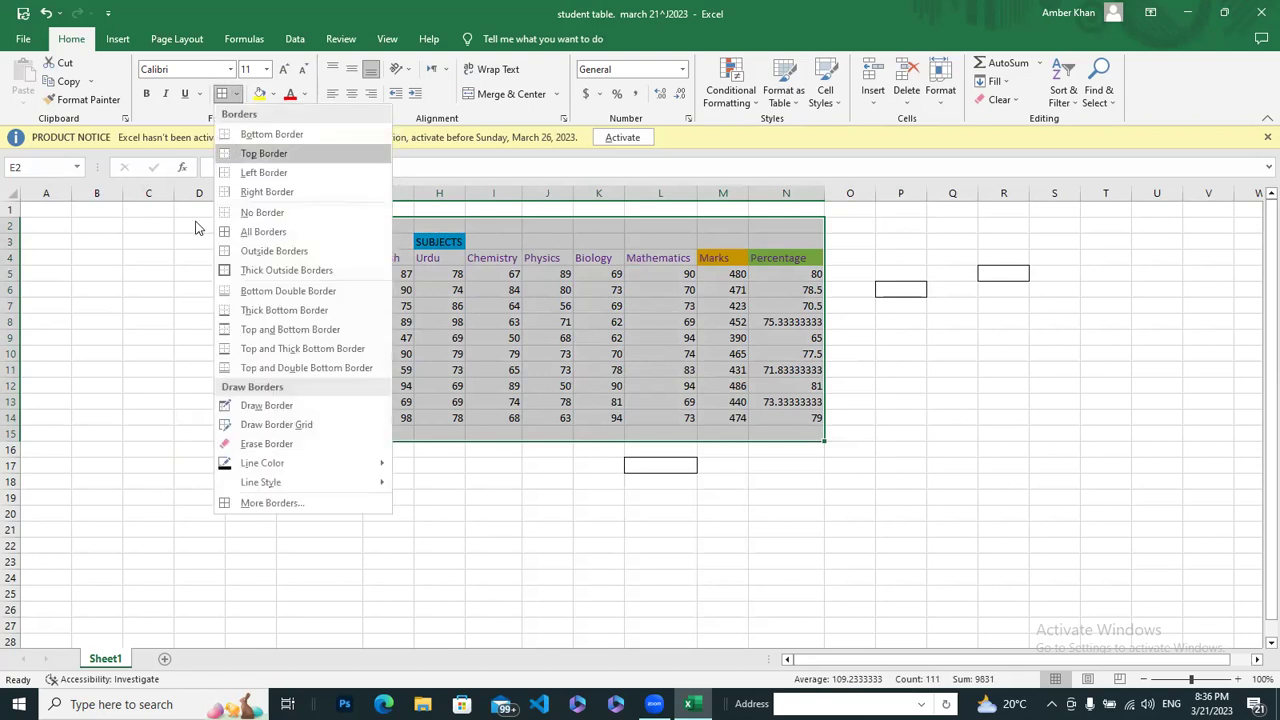
click(280, 234)
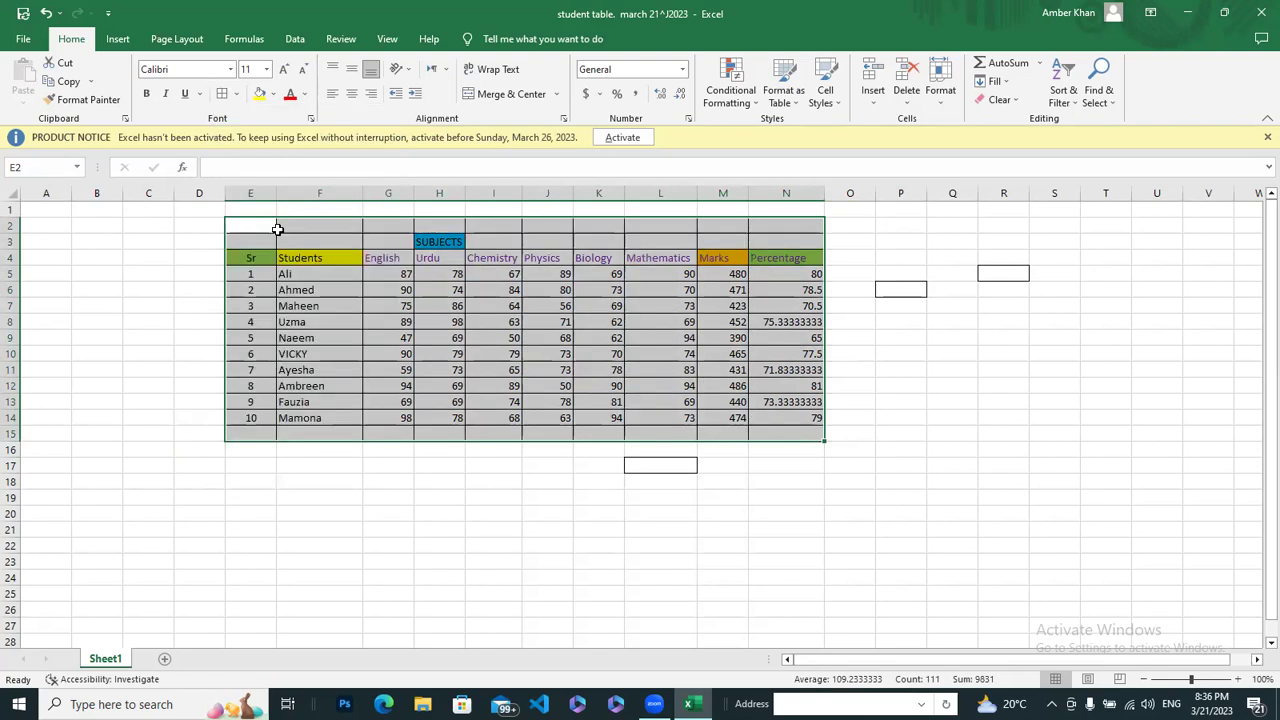
click(301, 527)
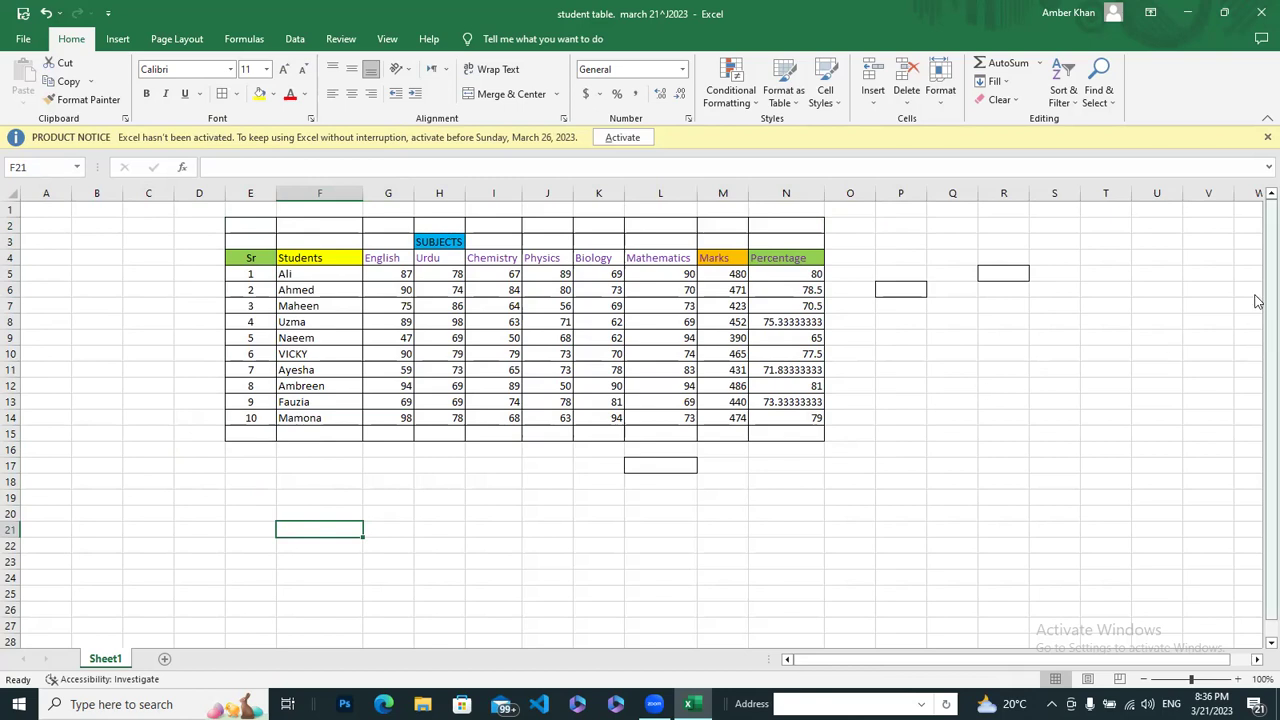
Enter the heading Sr in E18 and serial numbers 1, 2, 3 in E19:E21
drag(1270, 262, 1270, 272)
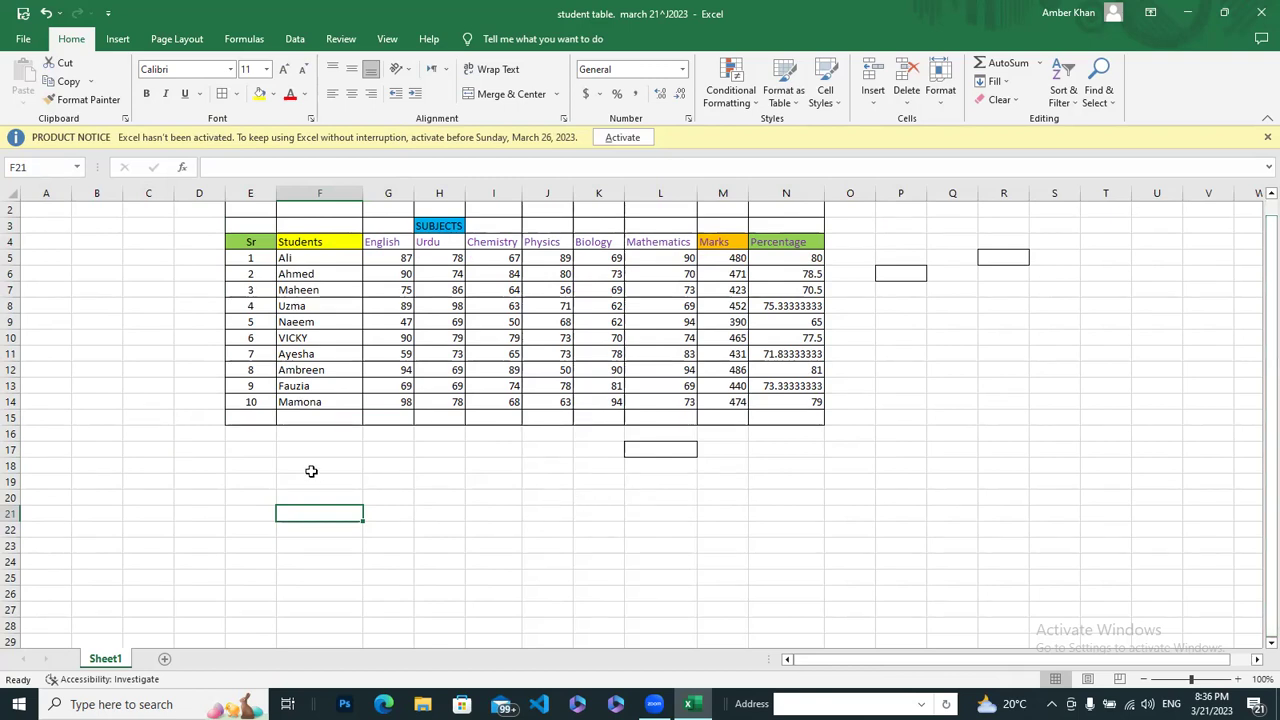
click(245, 462)
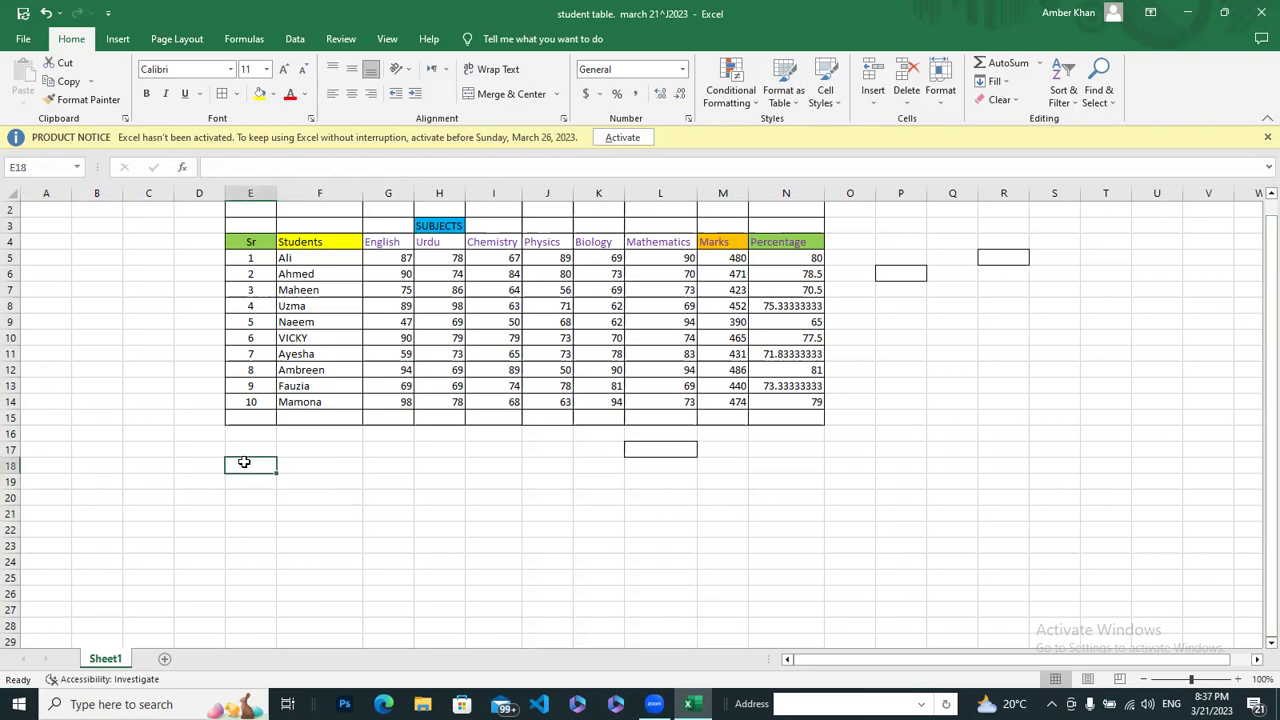
text(SR)
key(BackSpace)
text(r)
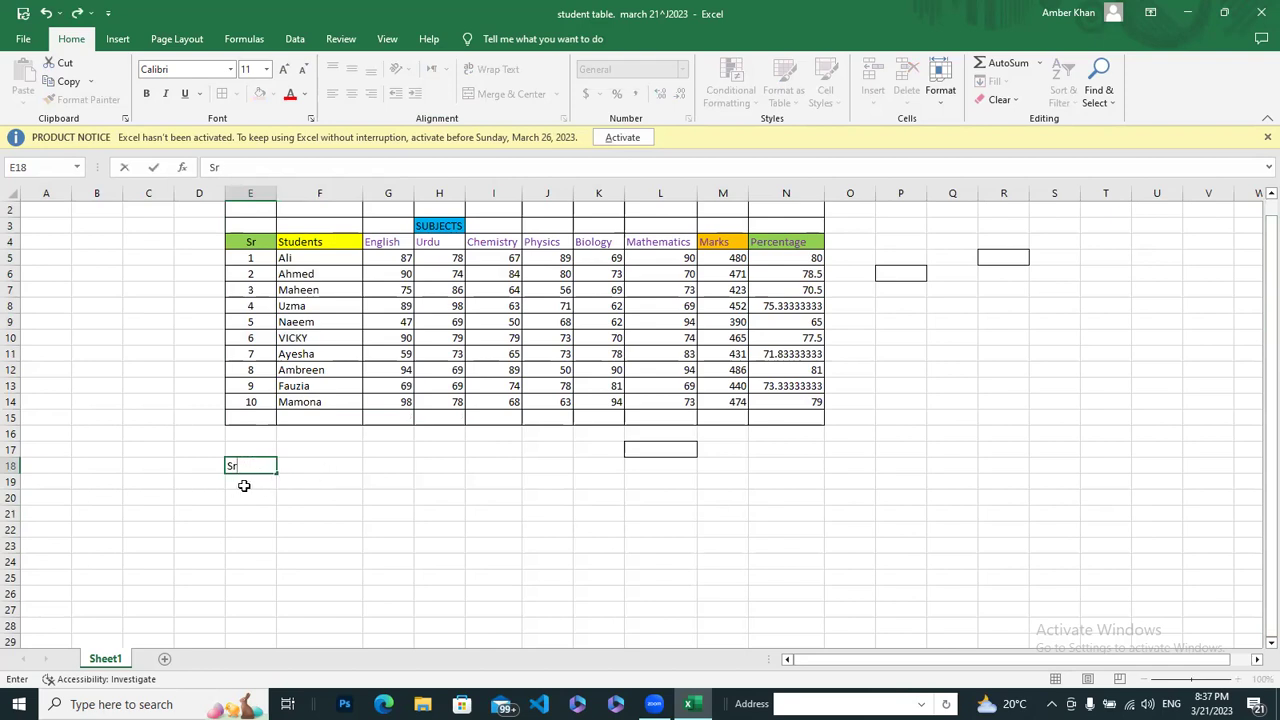
click(244, 488)
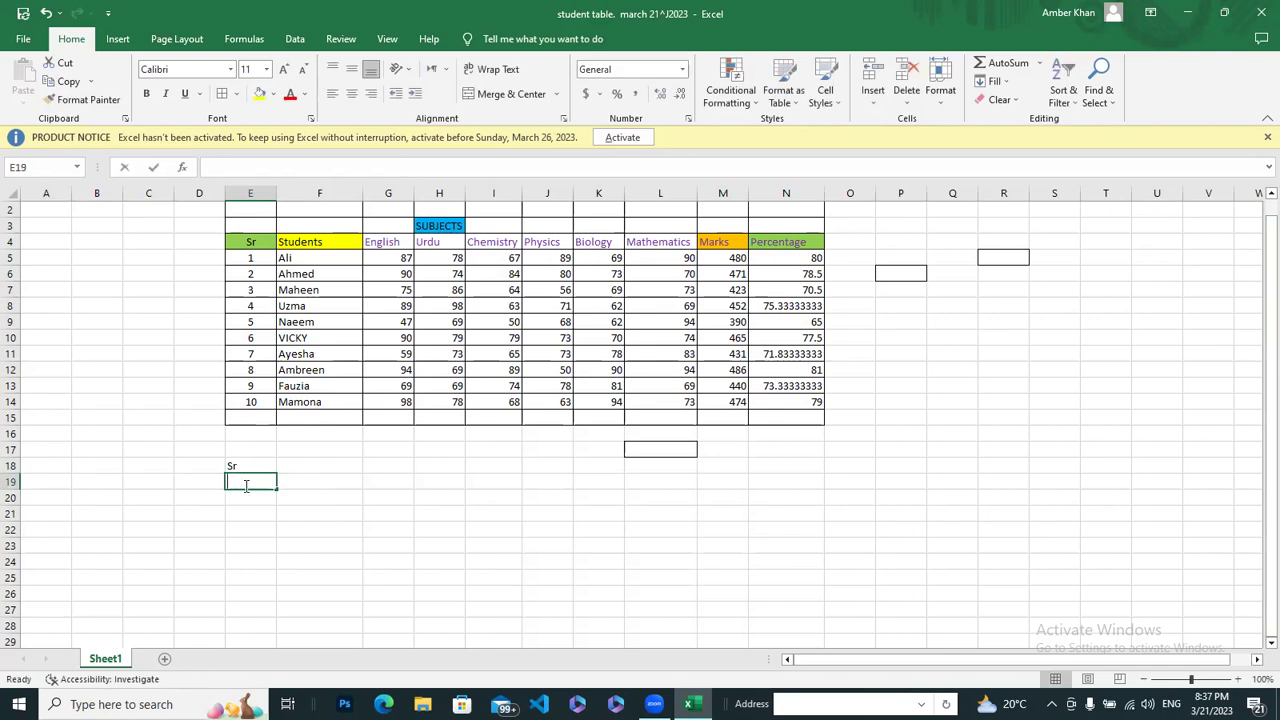
text(1)
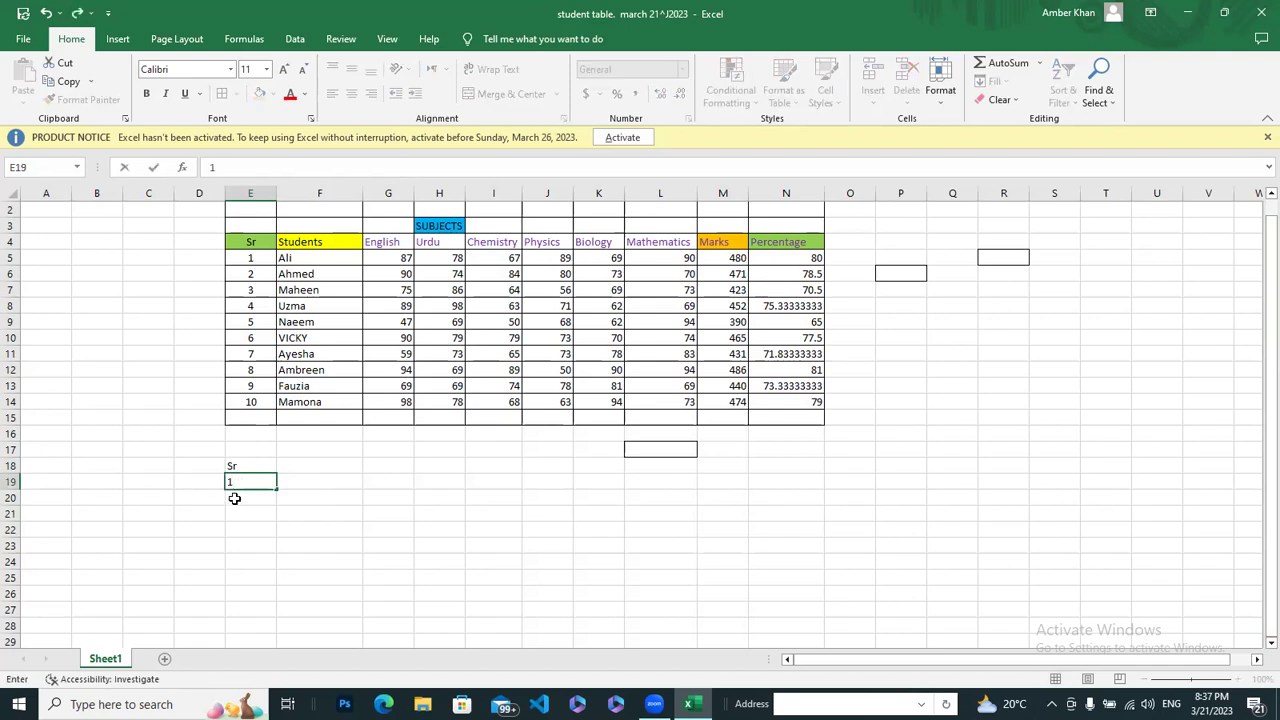
click(234, 498)
text(2)
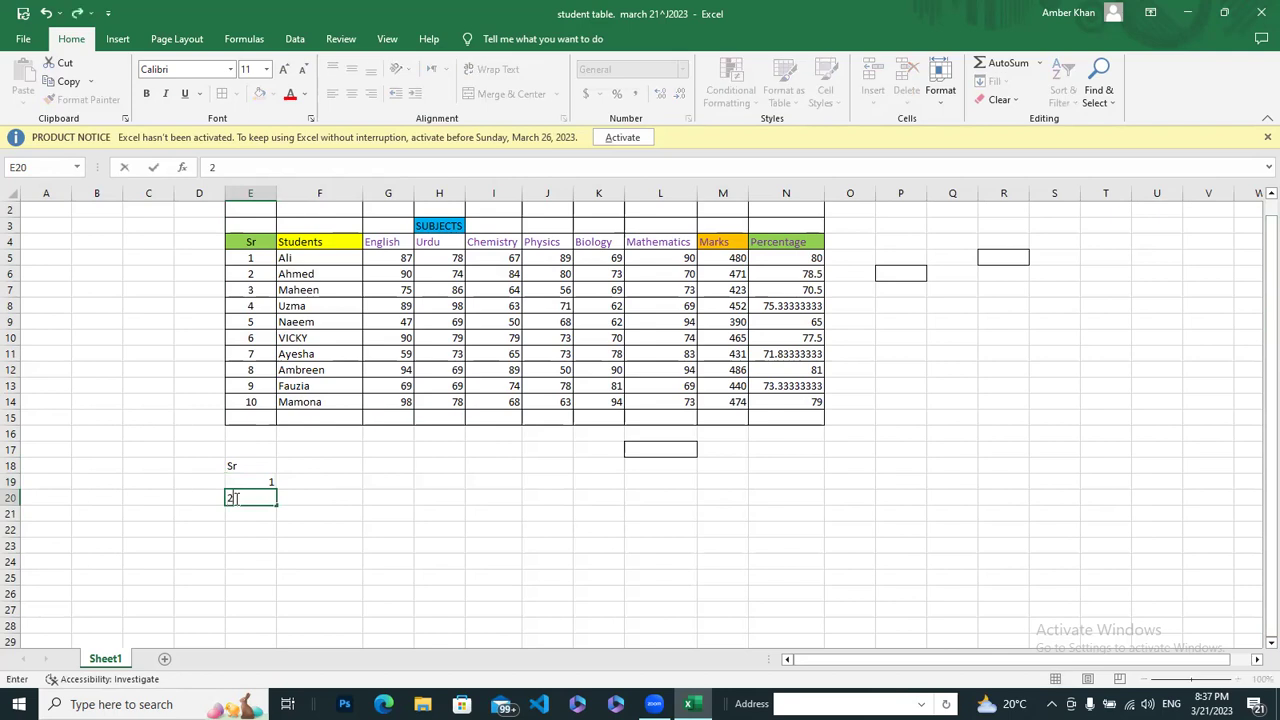
click(252, 514)
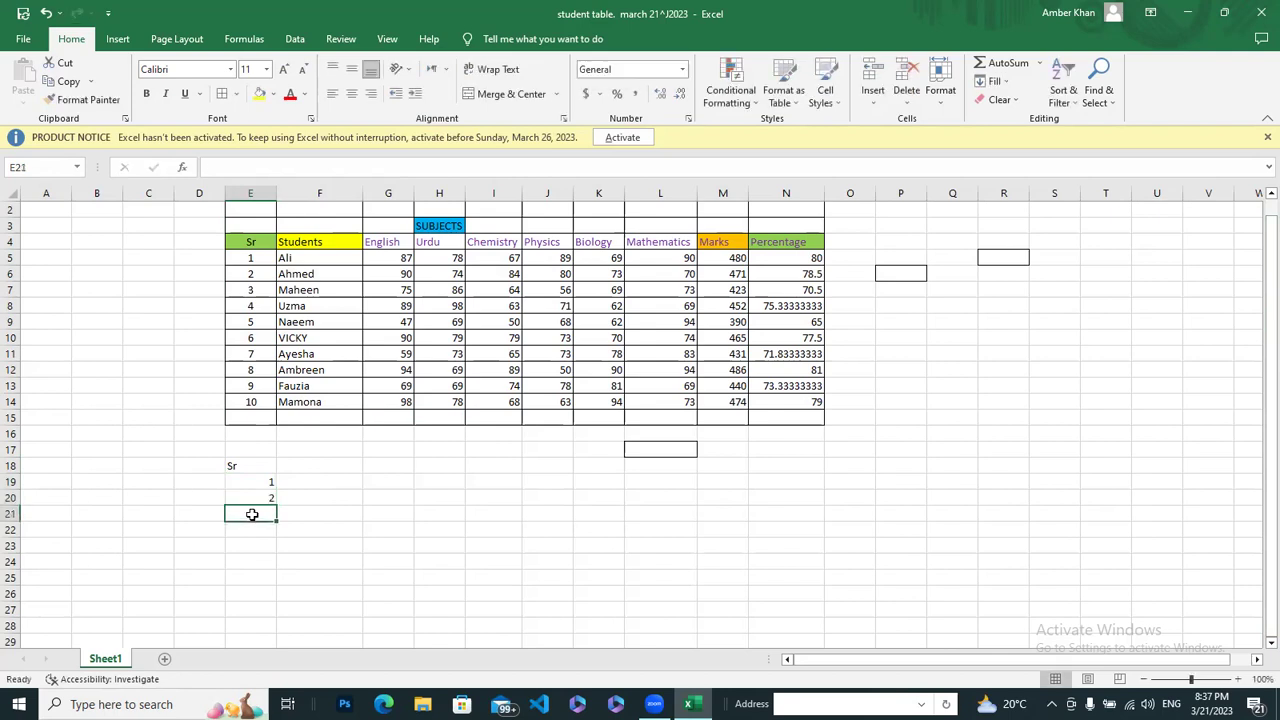
text(3)
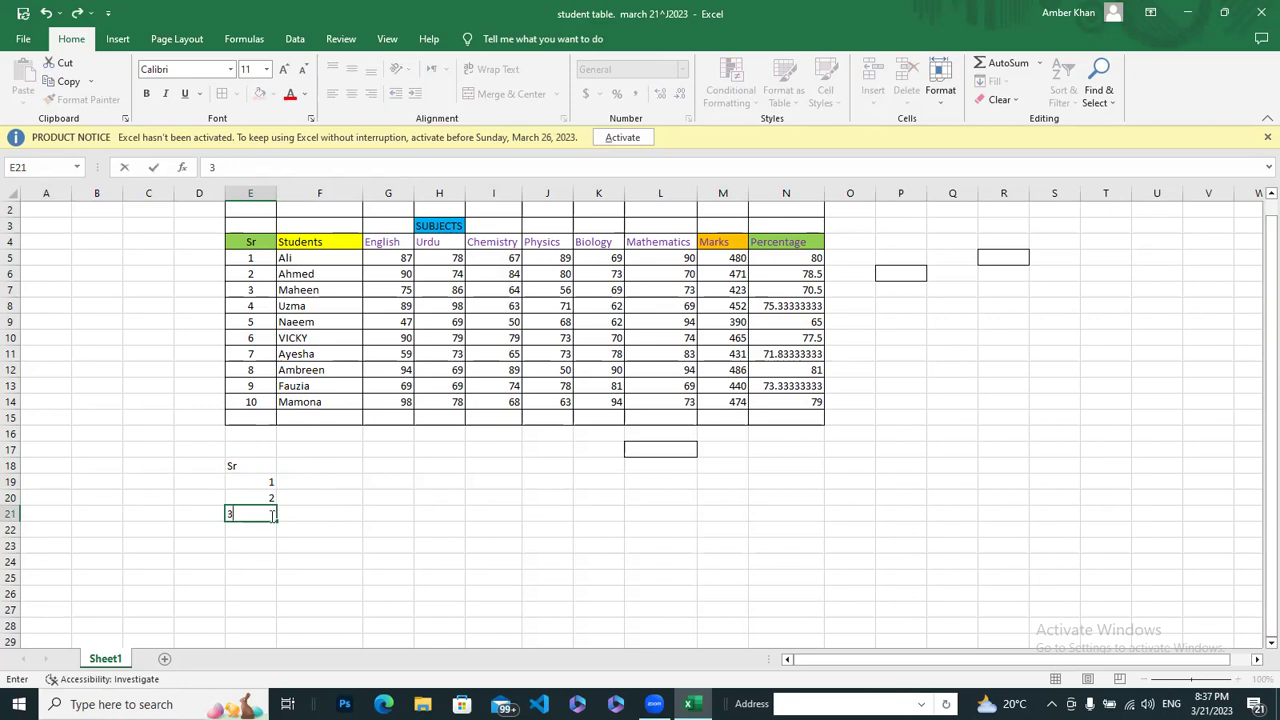
click(290, 509)
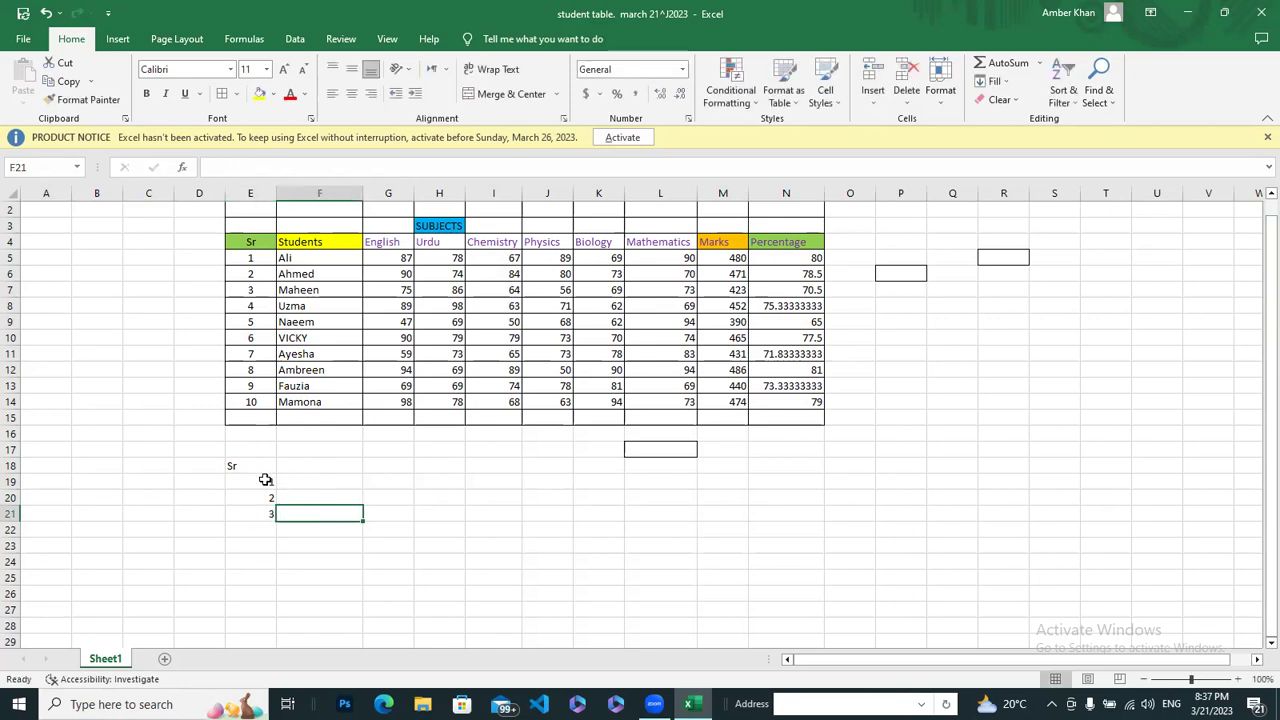
click(265, 481)
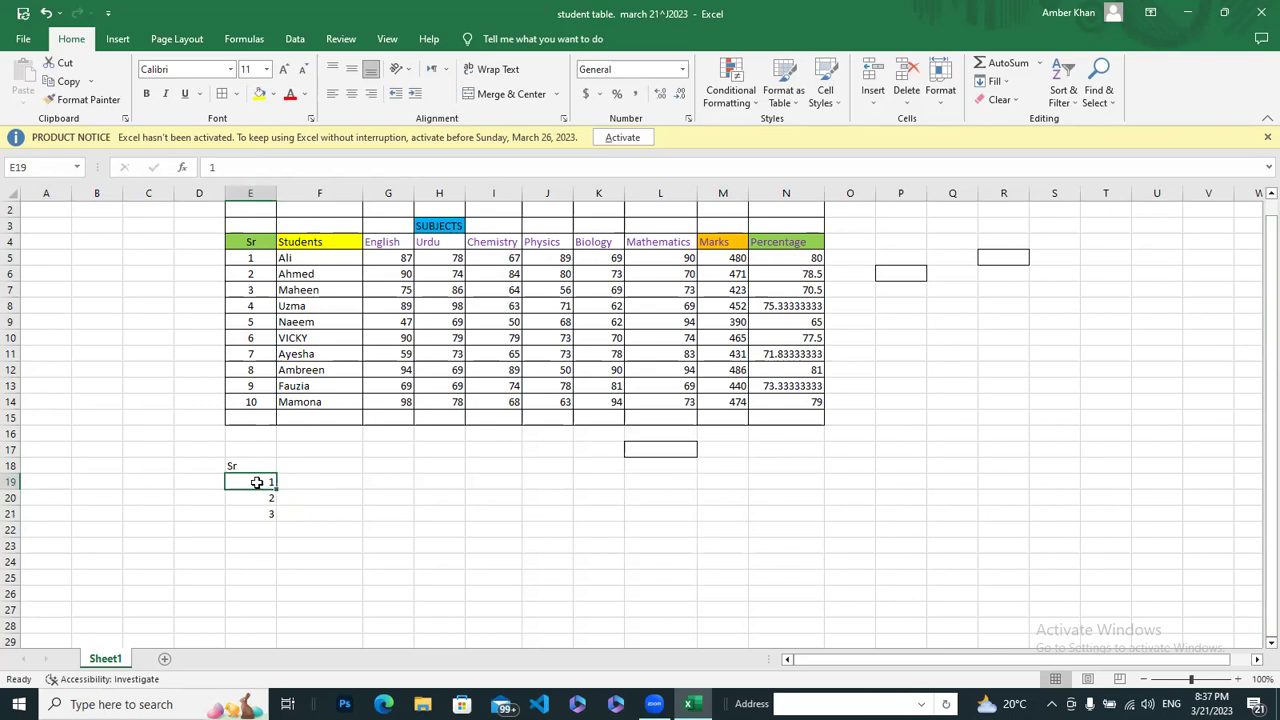
Fill the serial numbers down so they run 1 to 11 in E19:E29
mouse_move(255, 482)
mouse_down()
mouse_move(265, 544)
mouse_move(270, 514)
mouse_up()
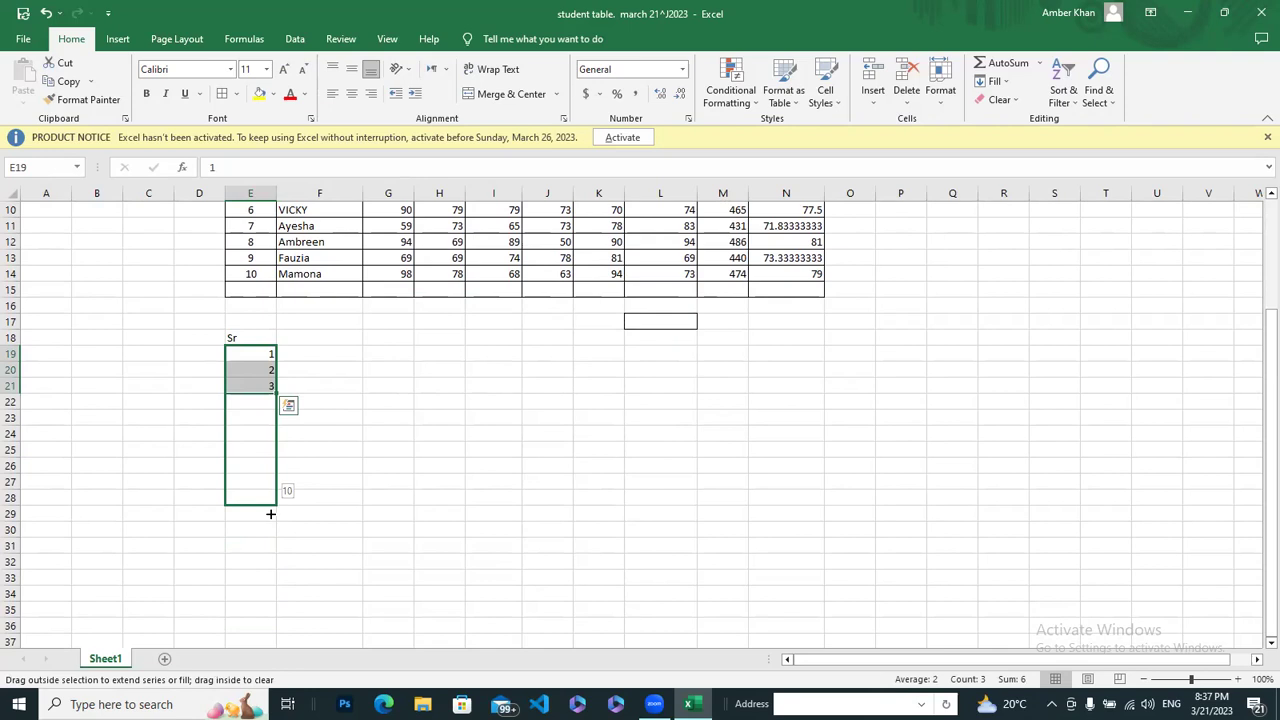
drag(270, 514, 270, 514)
drag(270, 514, 270, 516)
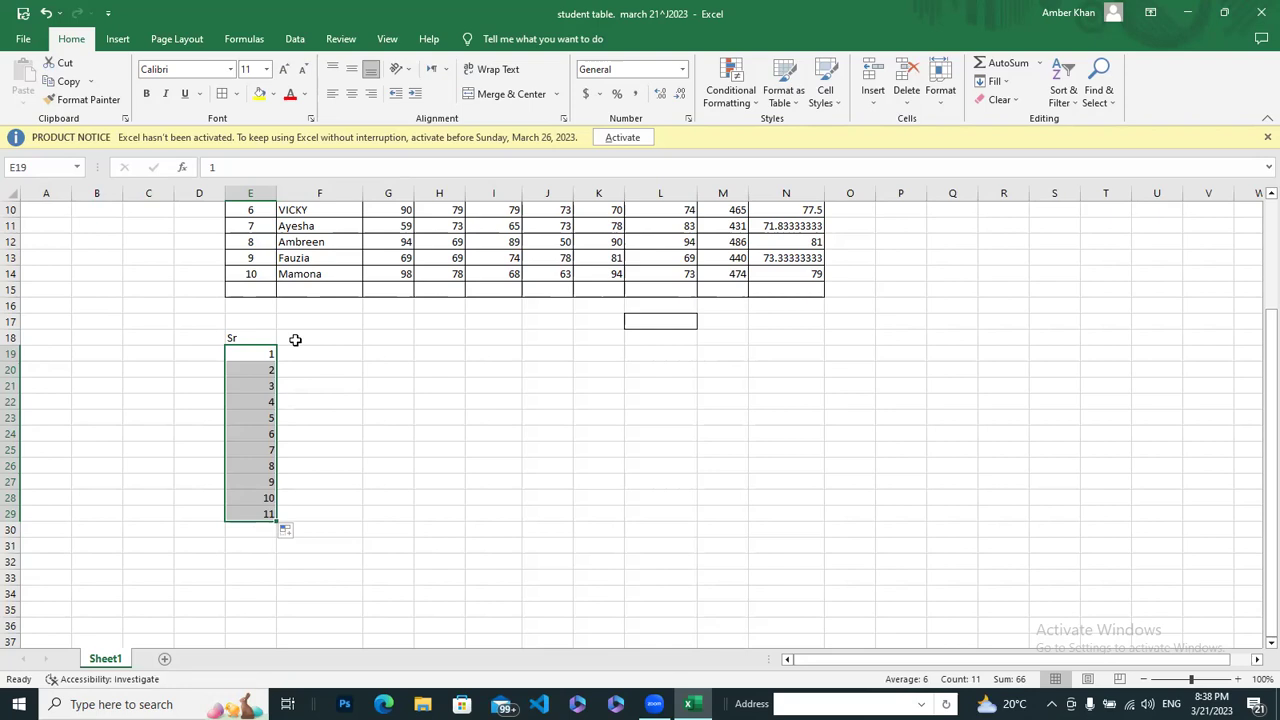
click(302, 384)
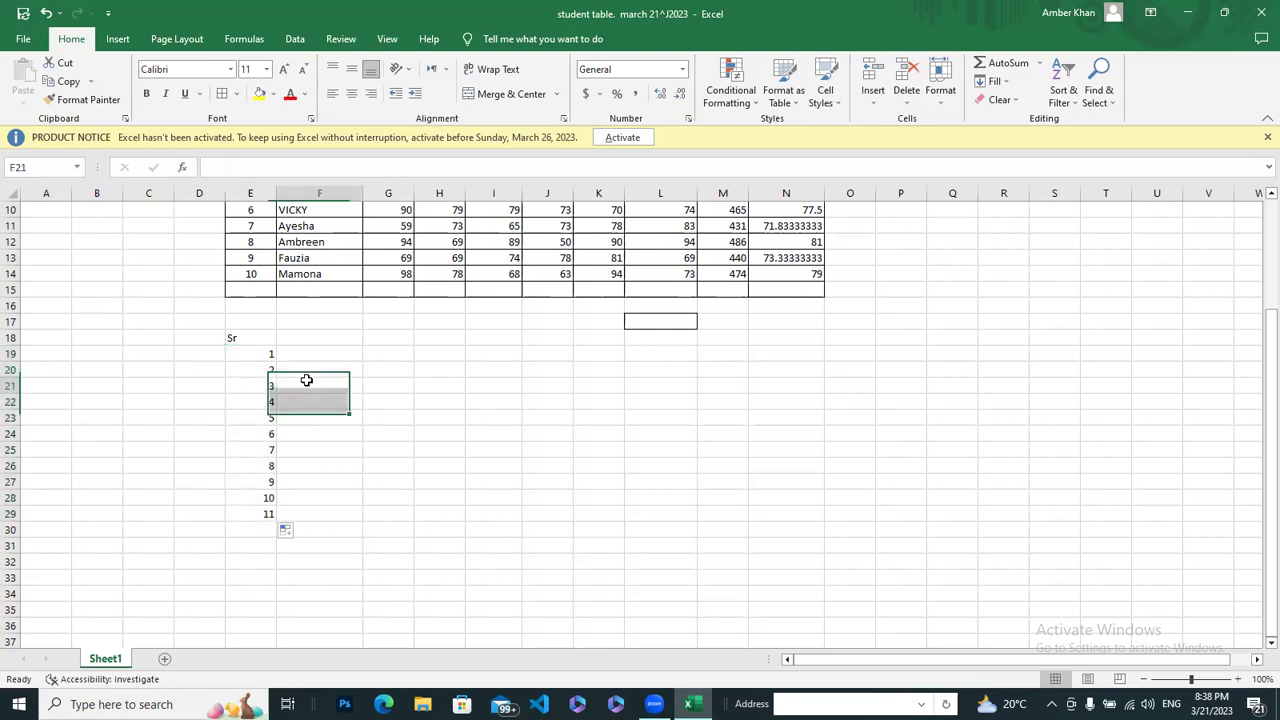
Centre the serial numbers E19:E29 and the Sr heading in E18
click(258, 350)
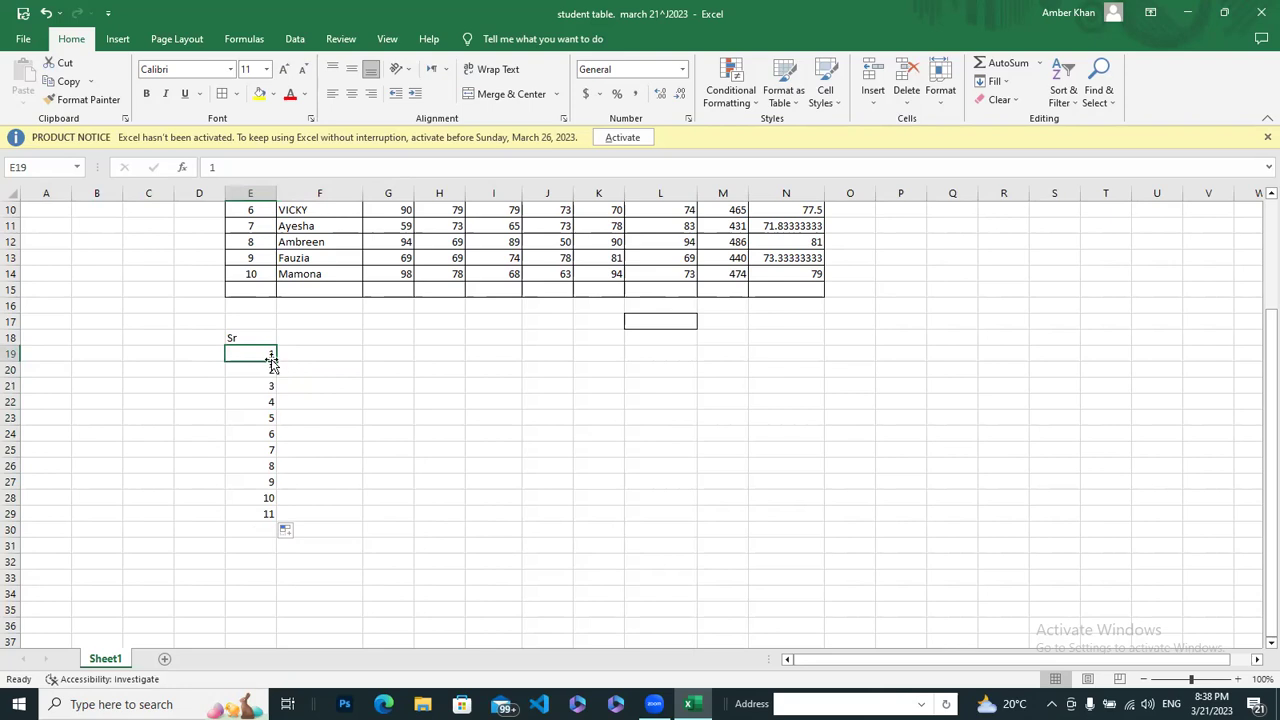
mouse_move(252, 354)
mouse_down()
mouse_move(257, 526)
mouse_move(263, 497)
mouse_move(255, 513)
mouse_up()
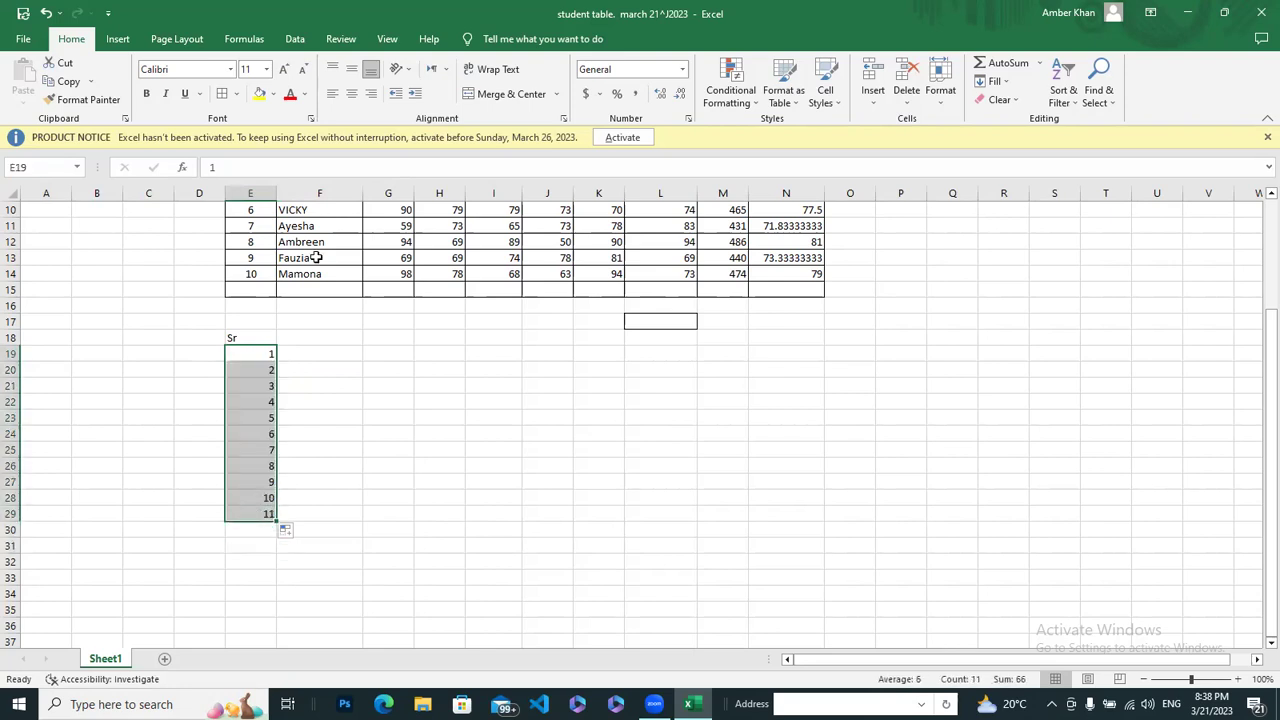
click(354, 95)
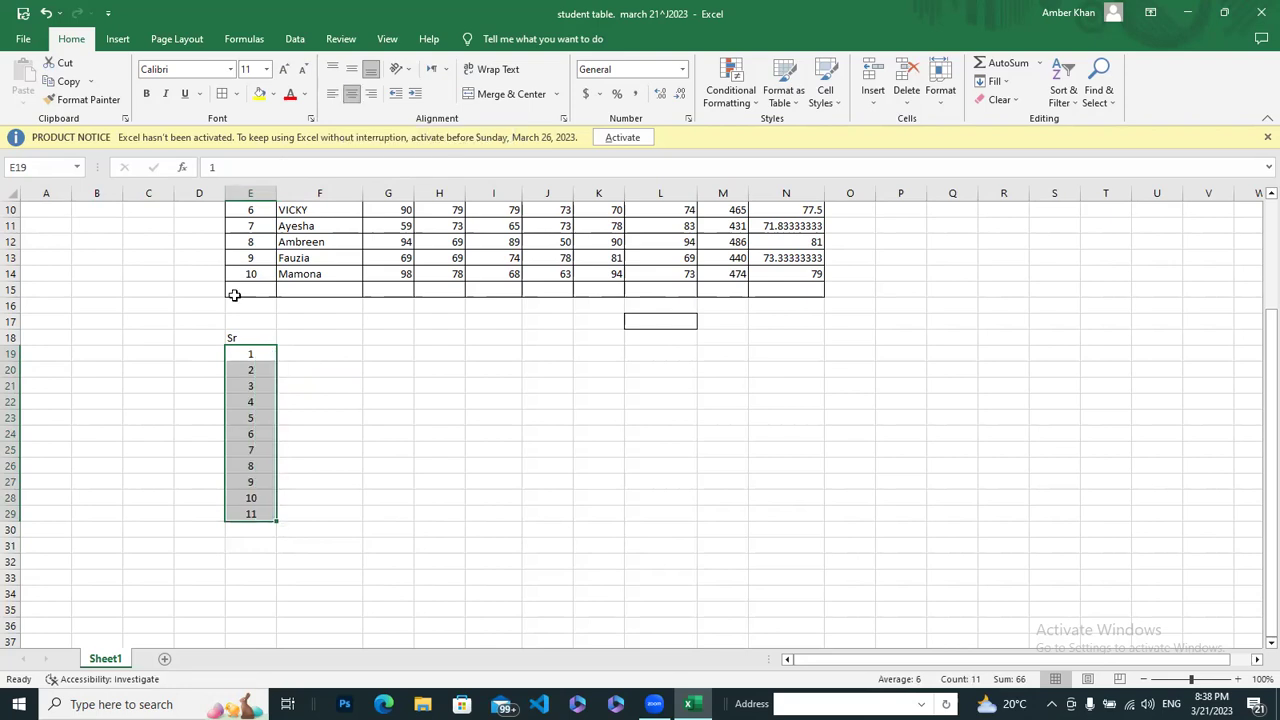
click(246, 338)
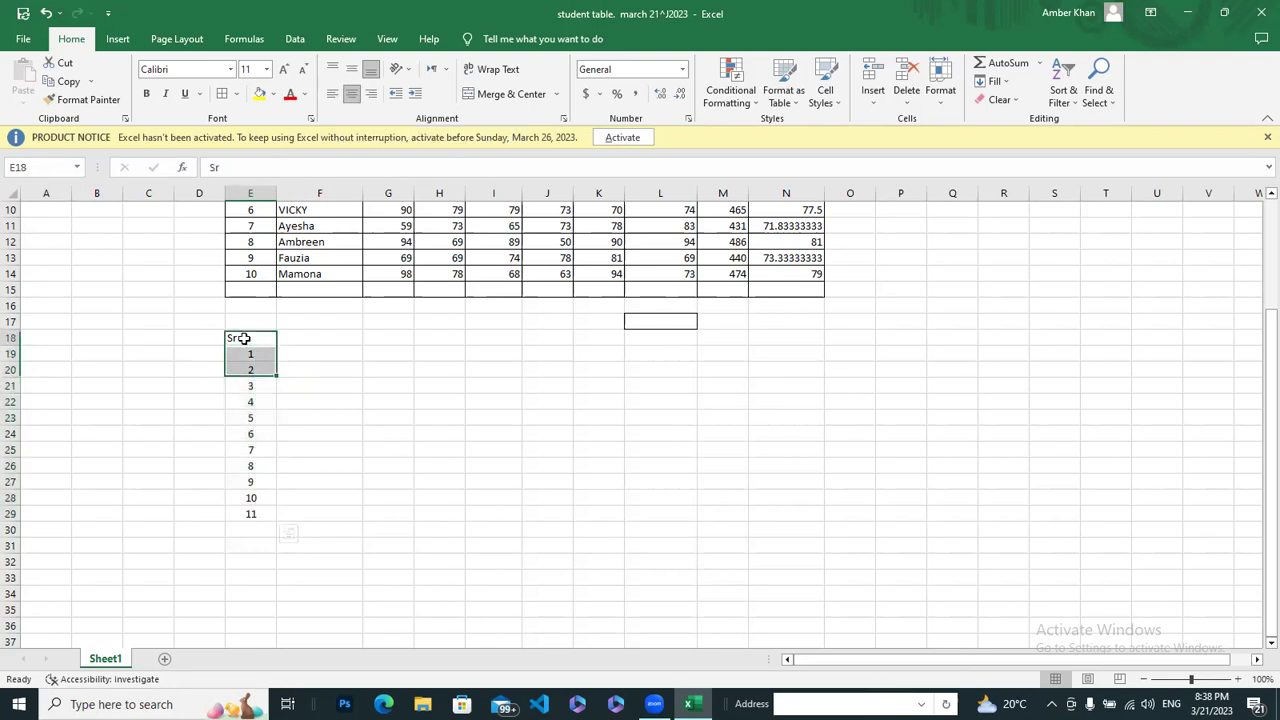
click(353, 96)
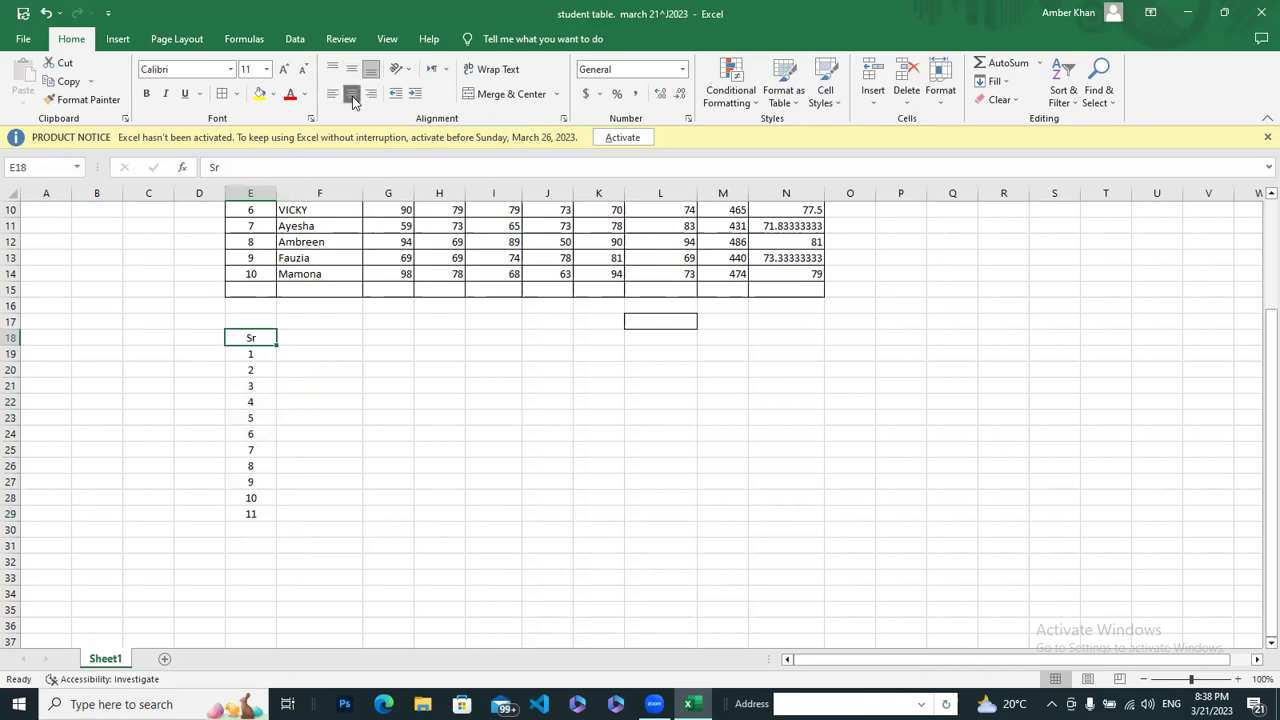
click(323, 337)
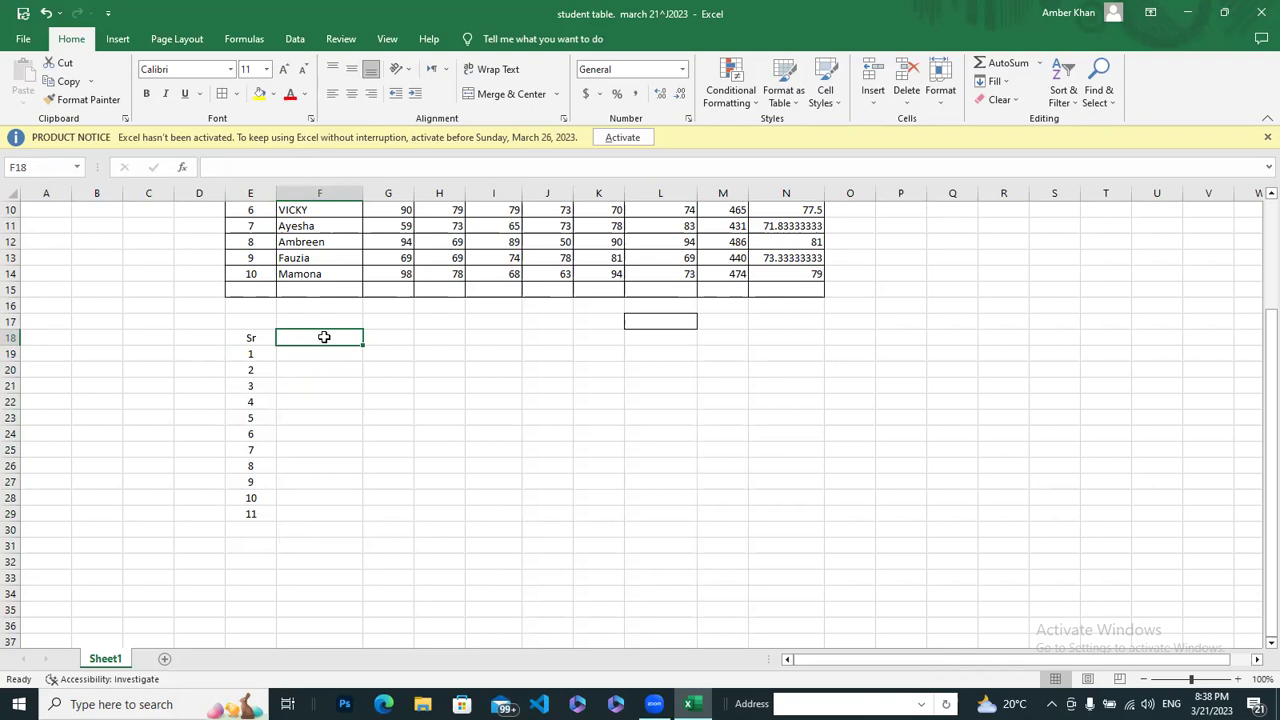
Type ABC COMPANY SALES in H17 and make the text light blue
click(451, 322)
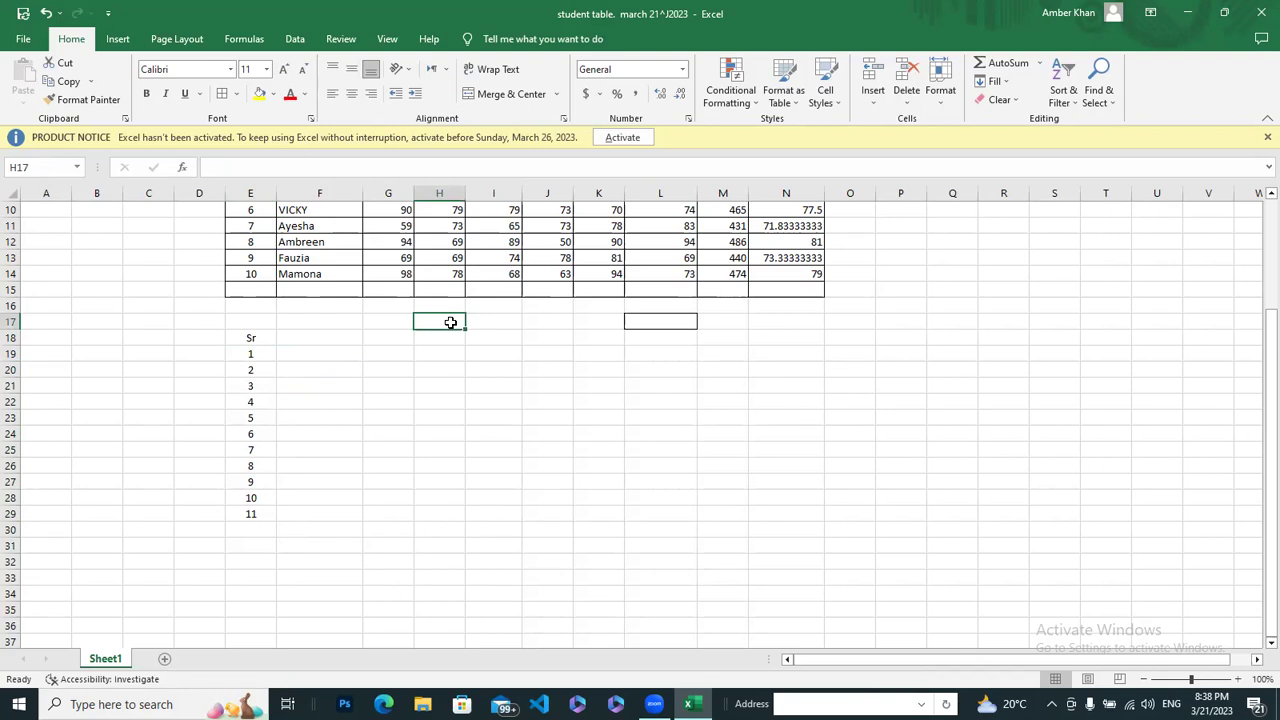
text(ABC COMPANY)
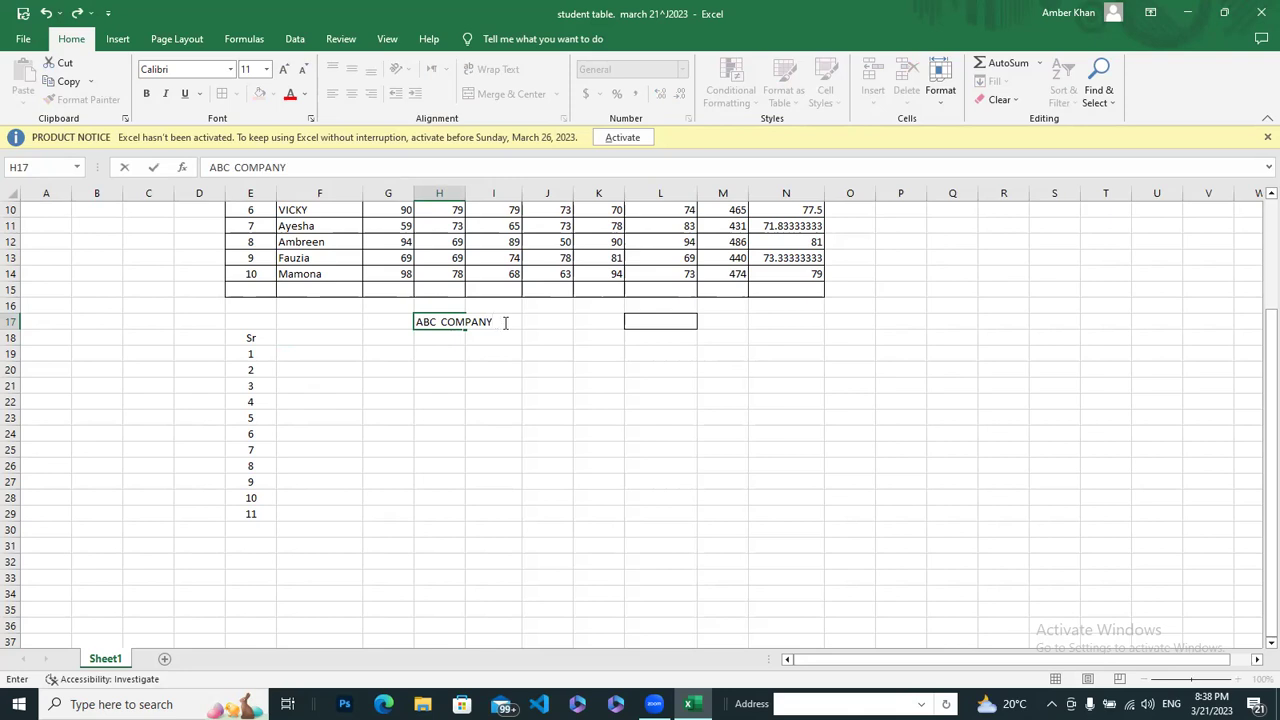
text(SALES)
drag(416, 322, 560, 323)
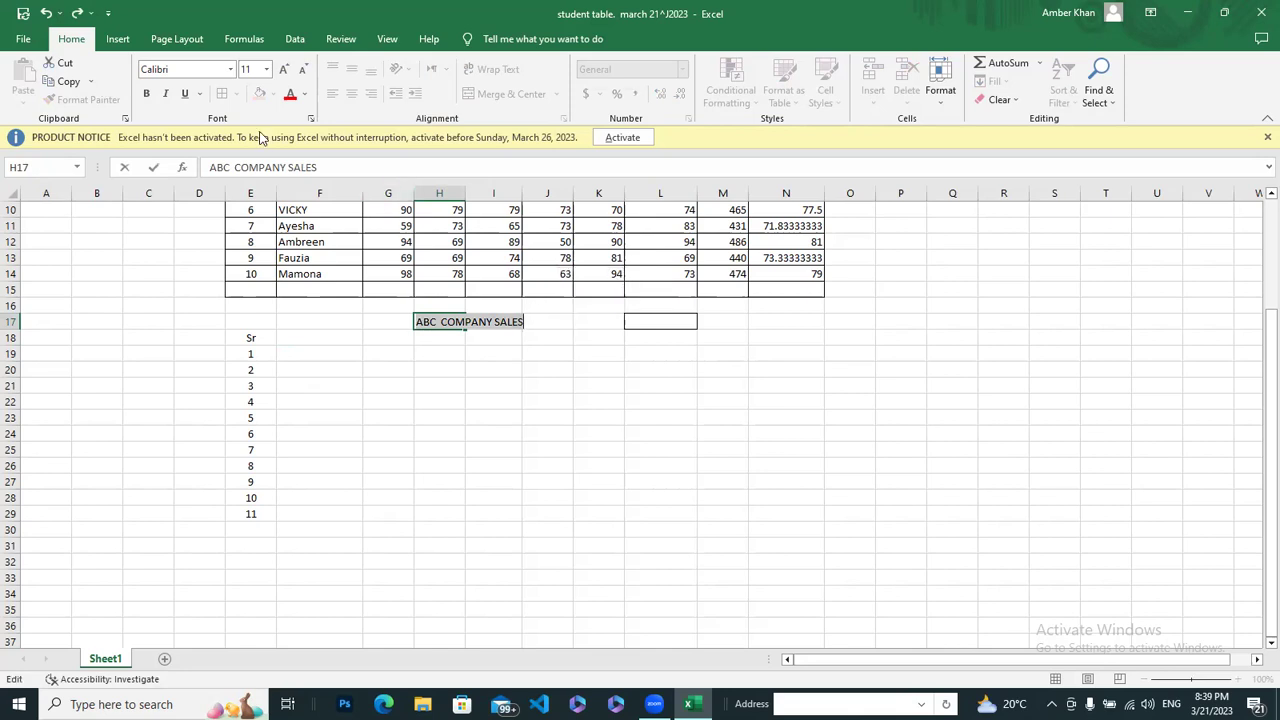
click(304, 96)
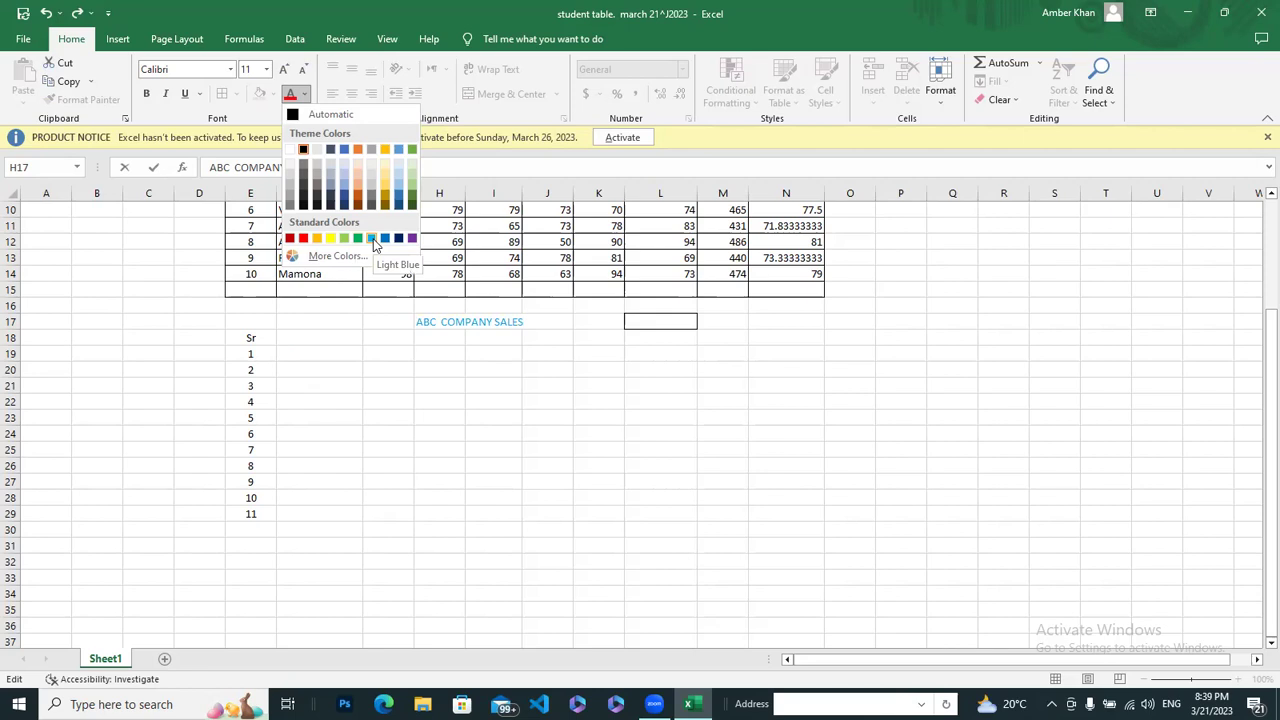
click(372, 240)
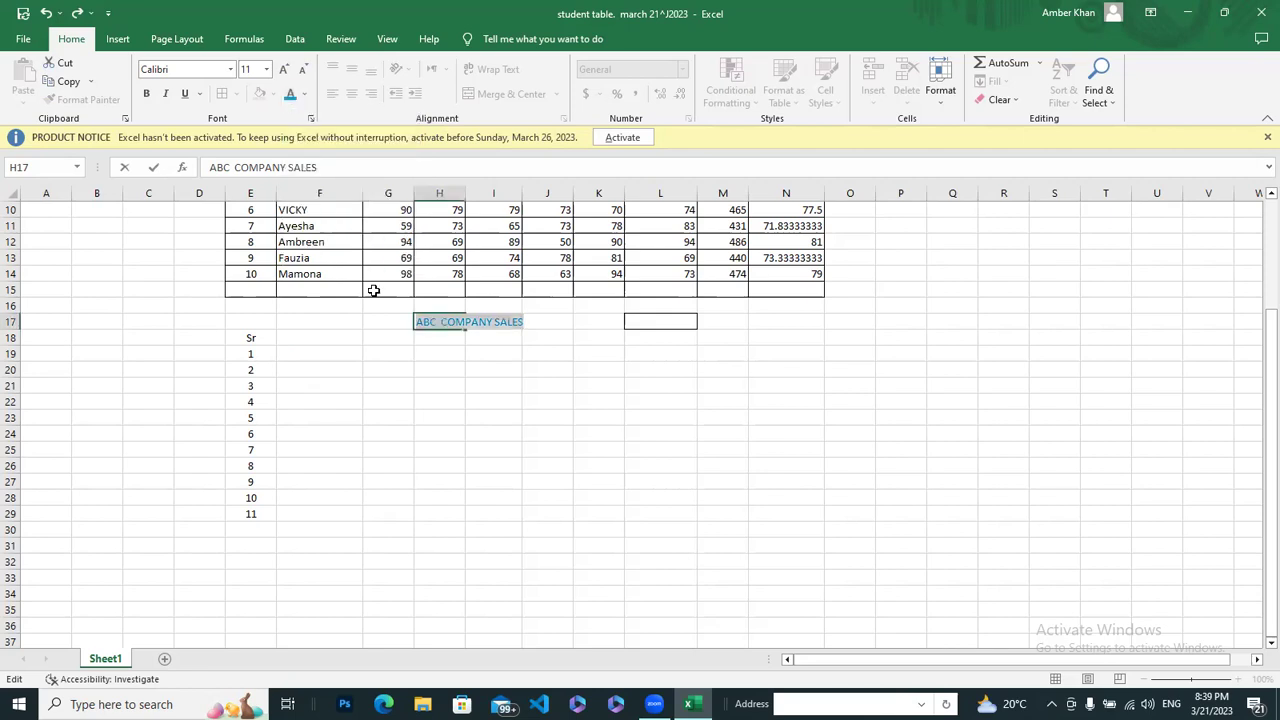
click(385, 376)
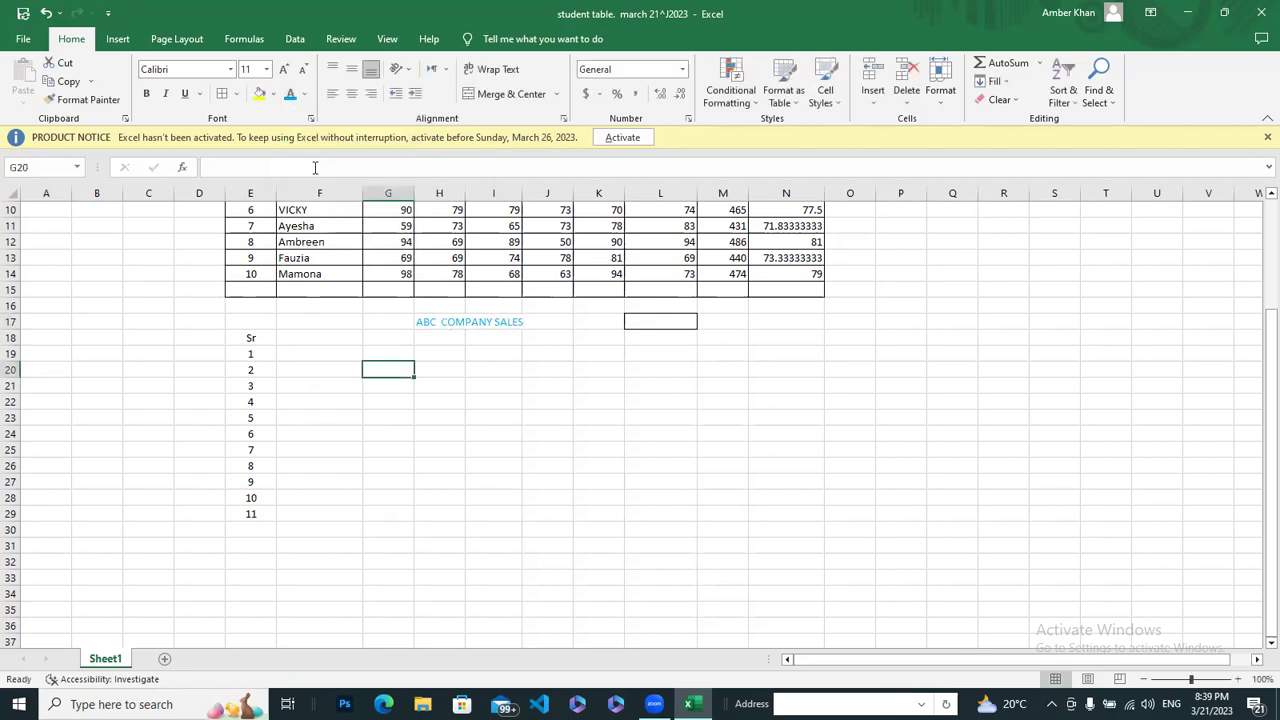
Fill the title cells H17:I17 with a yellow background
click(273, 93)
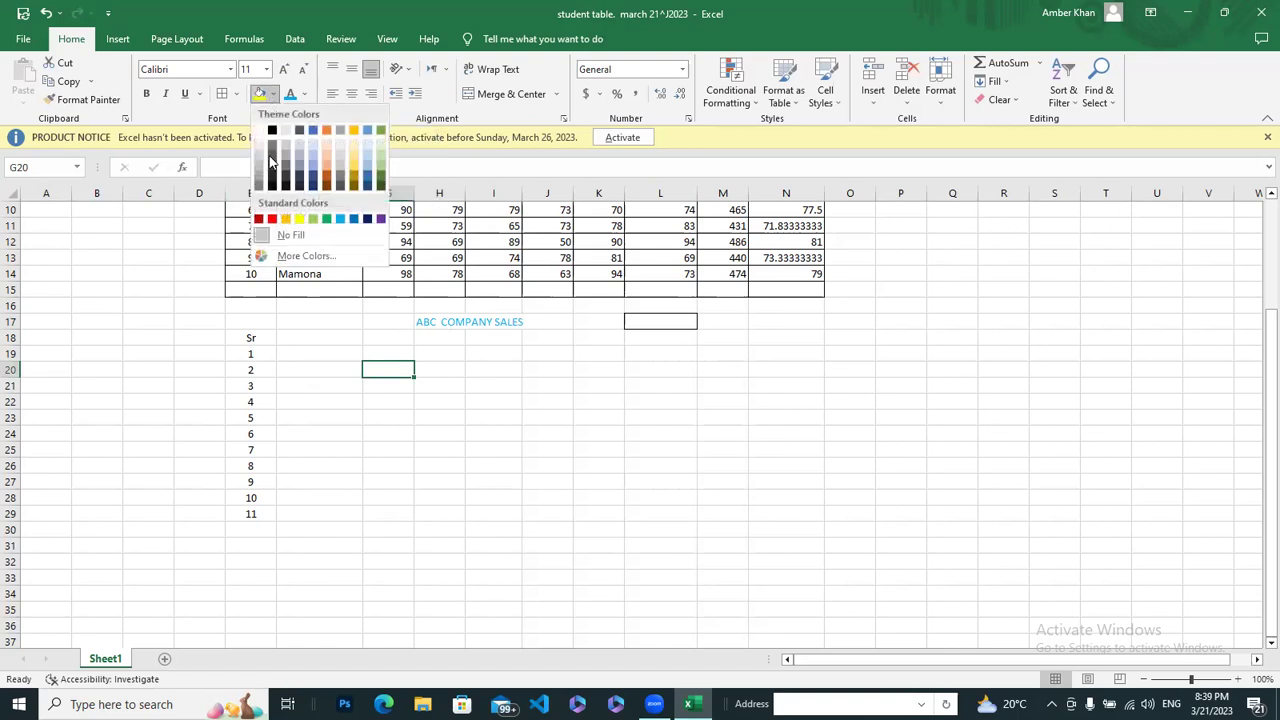
click(436, 318)
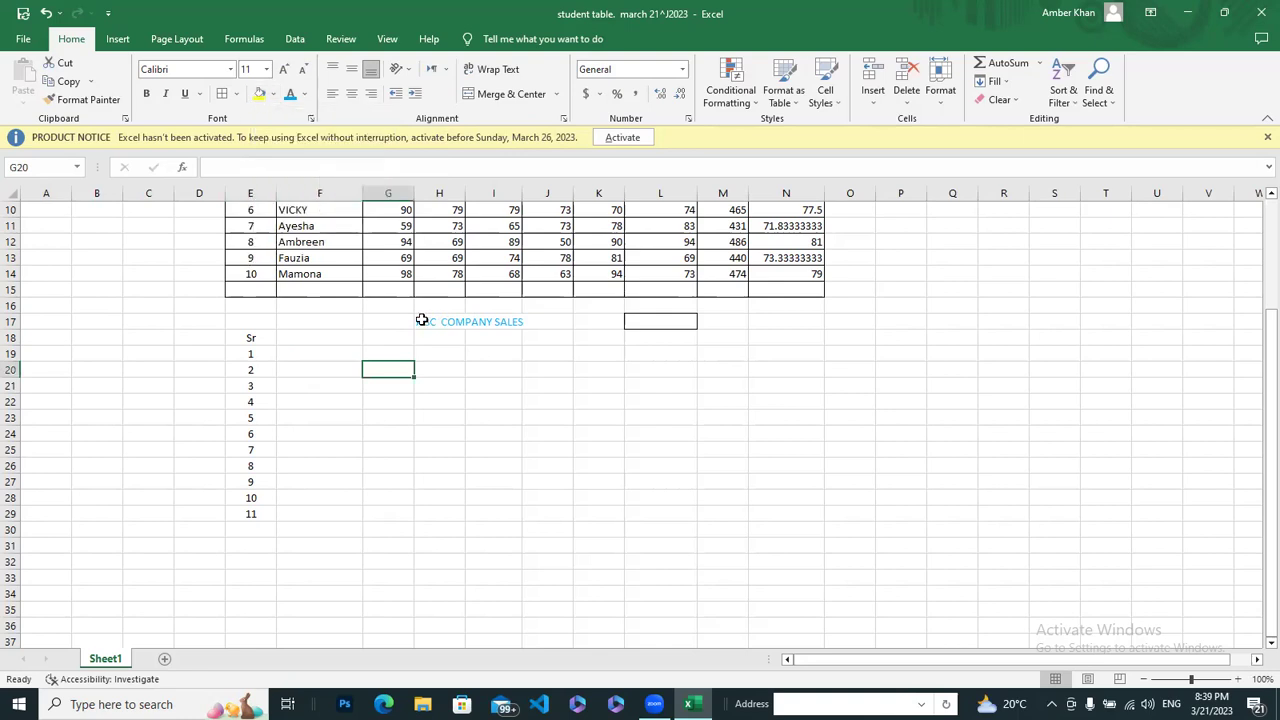
drag(421, 320, 510, 322)
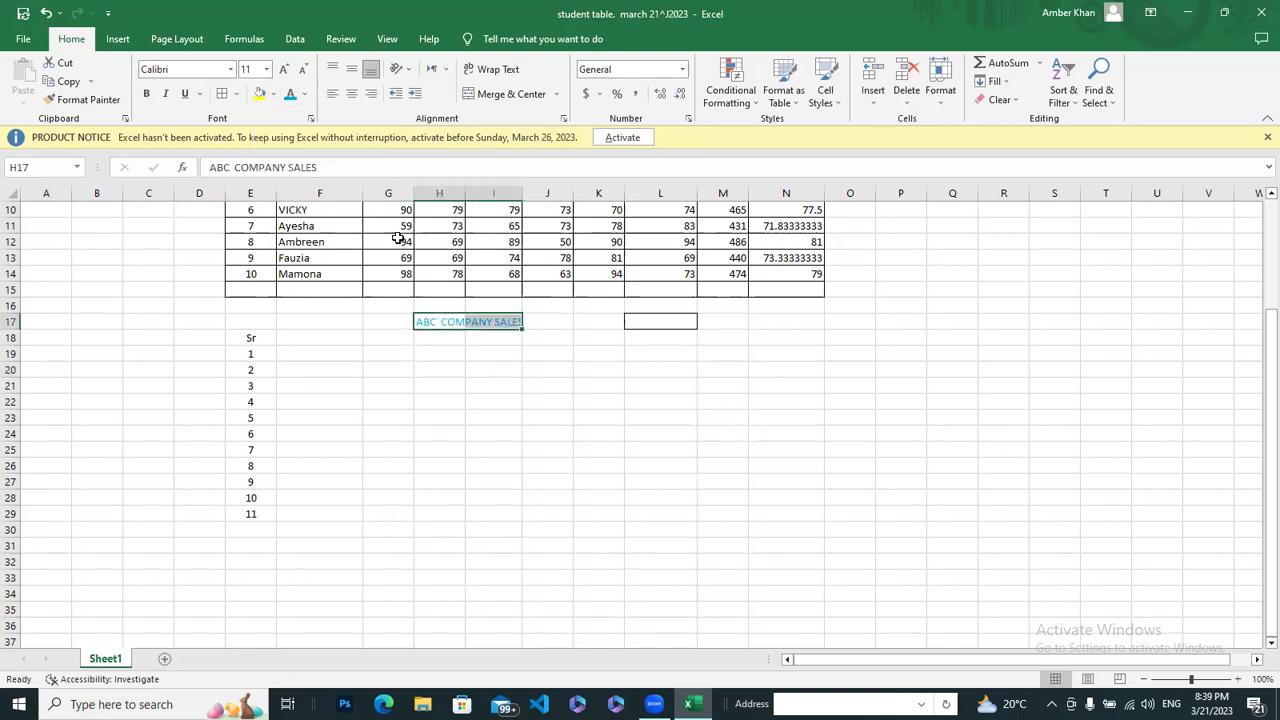
click(273, 94)
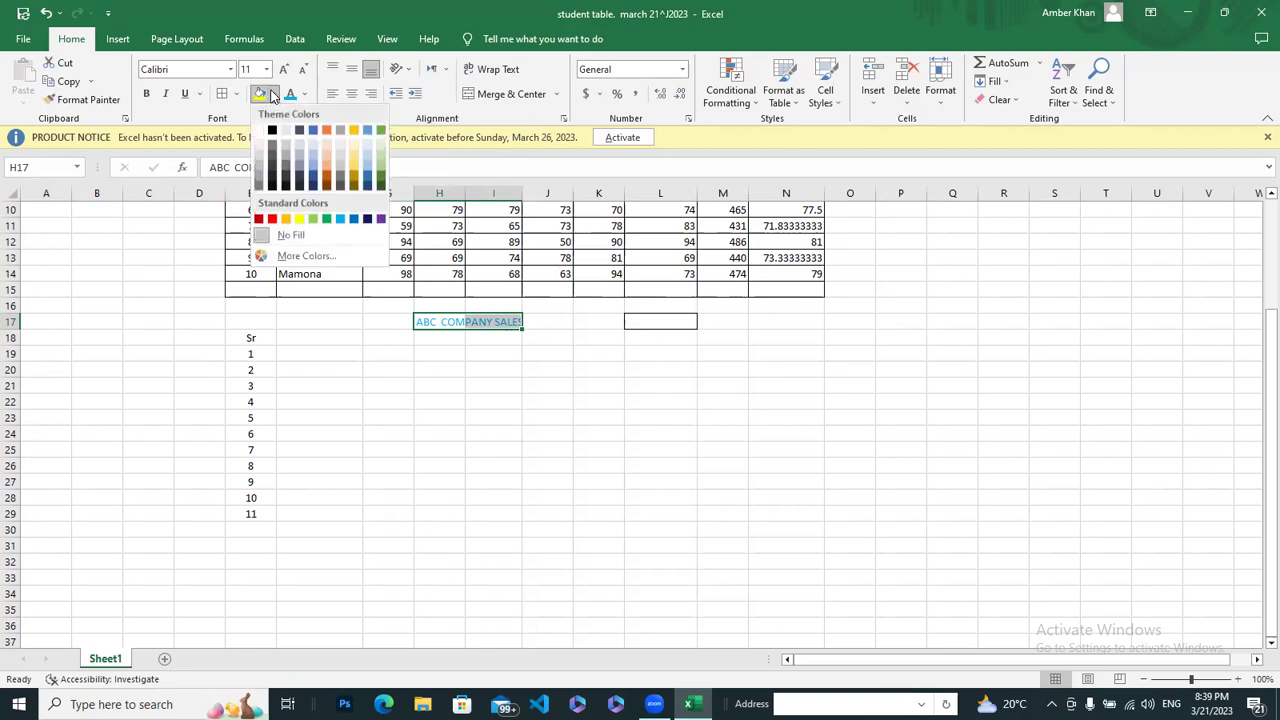
click(300, 219)
click(498, 372)
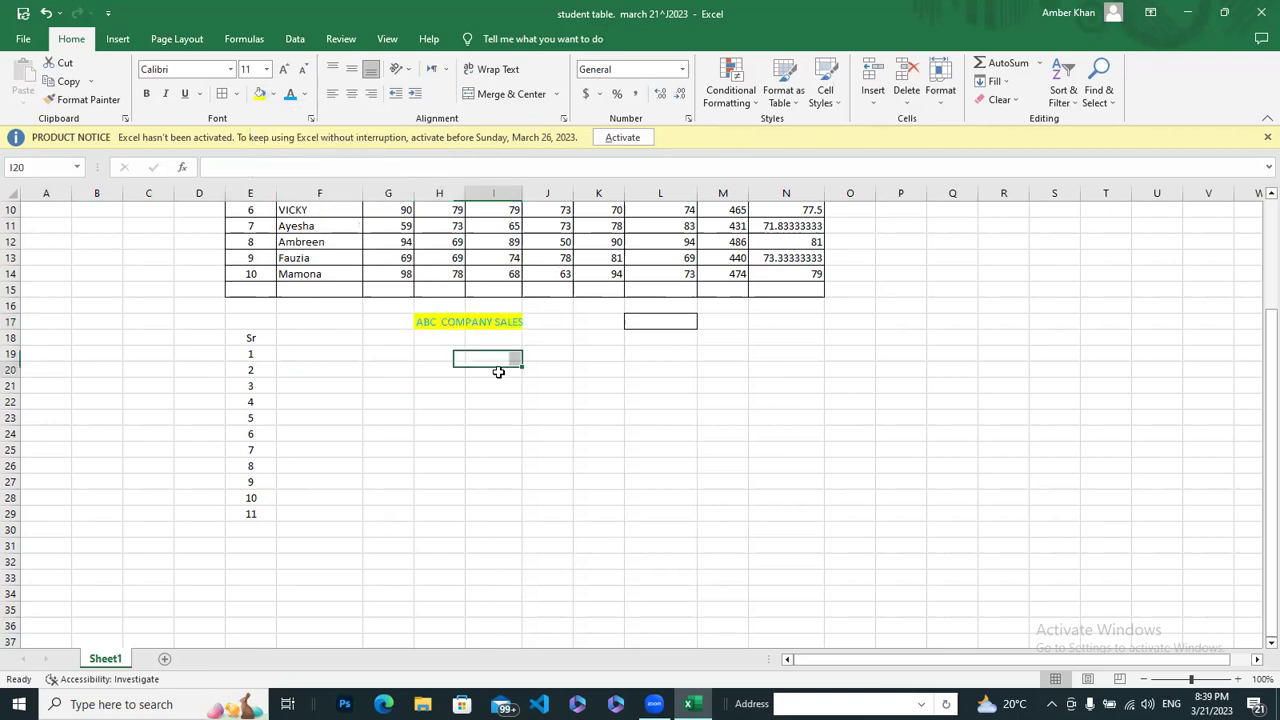
click(298, 338)
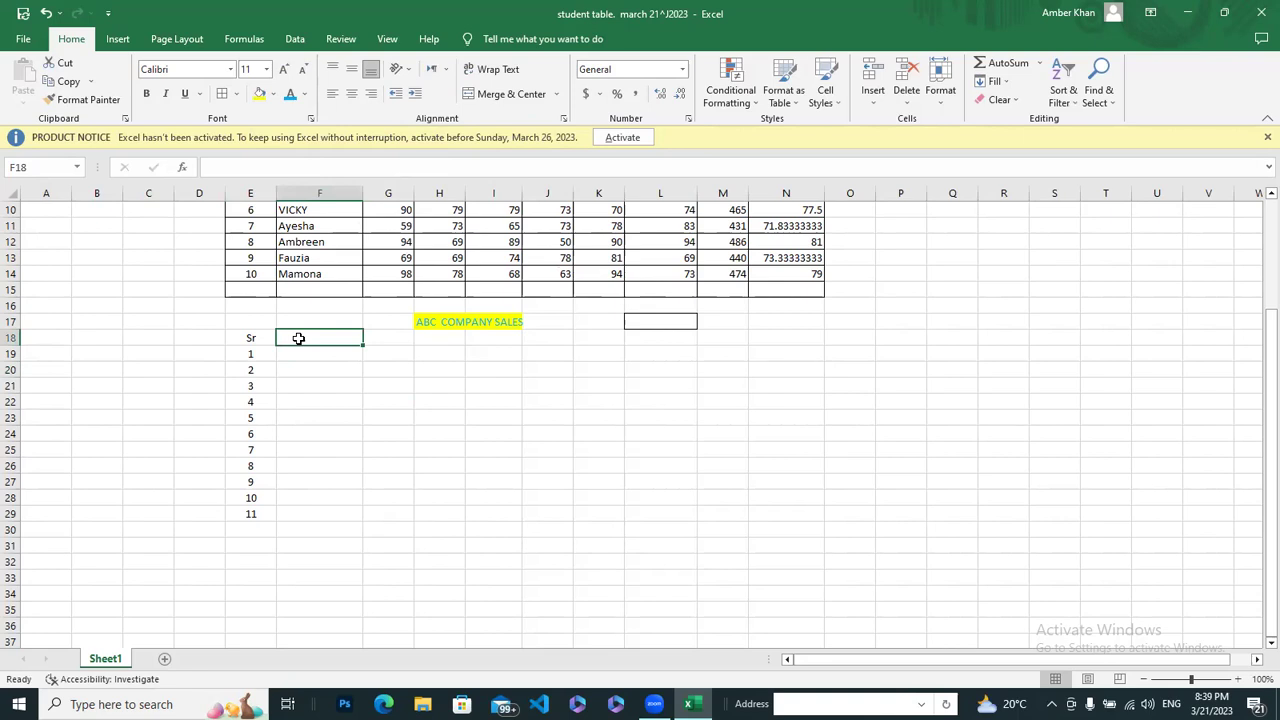
Enter the Product heading in F18 with Oil, Soap, Tissue Paper and Facewash below
text(p)
key(BackSpace)
text(Product)
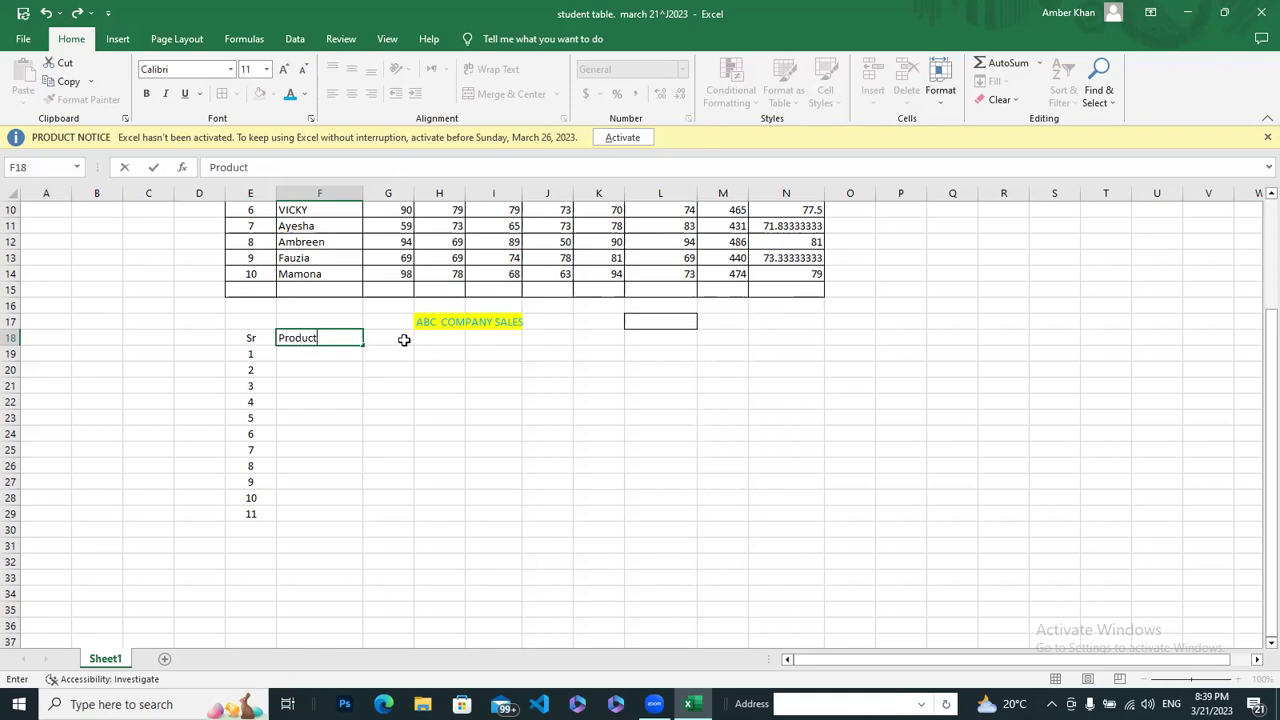
click(313, 352)
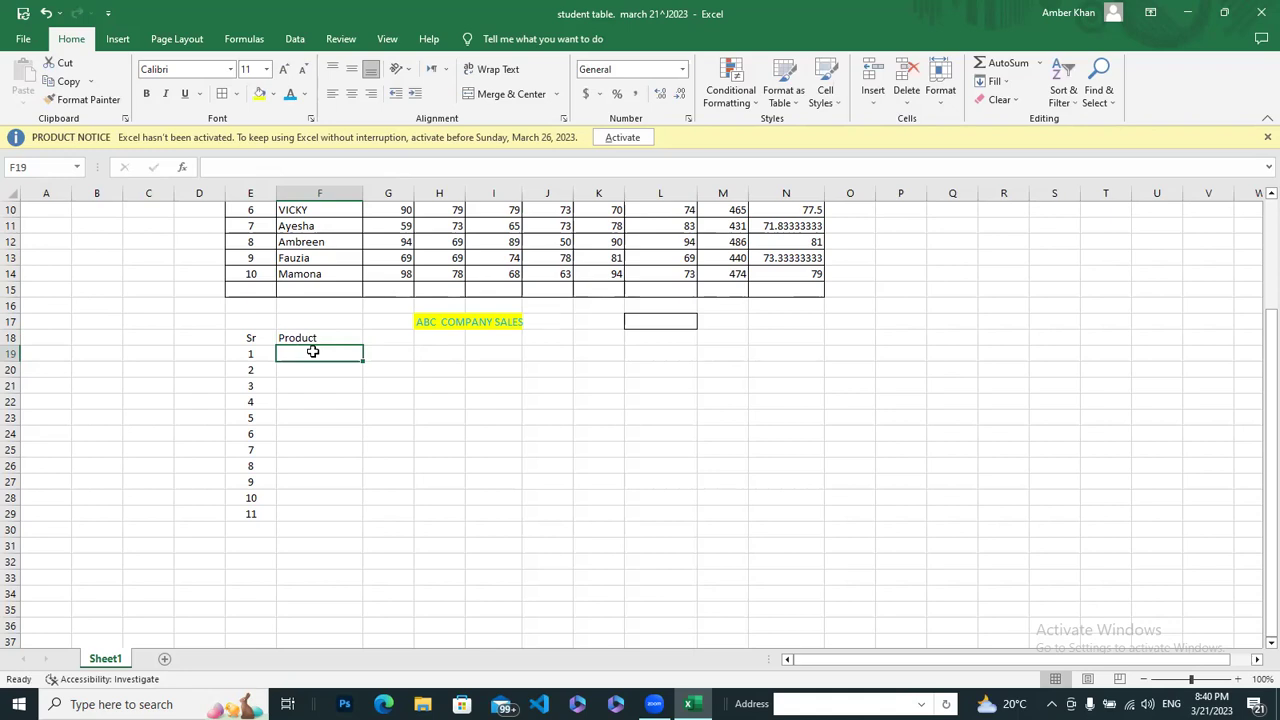
text(O)
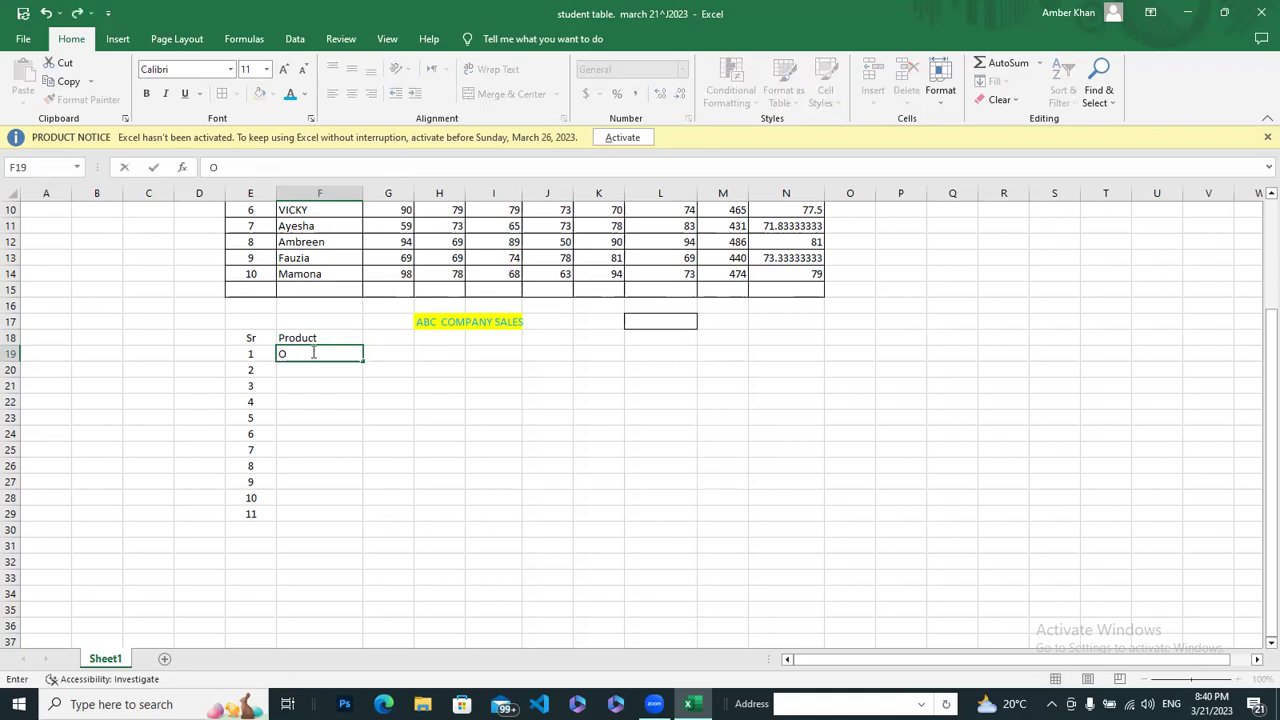
text(il)
click(308, 373)
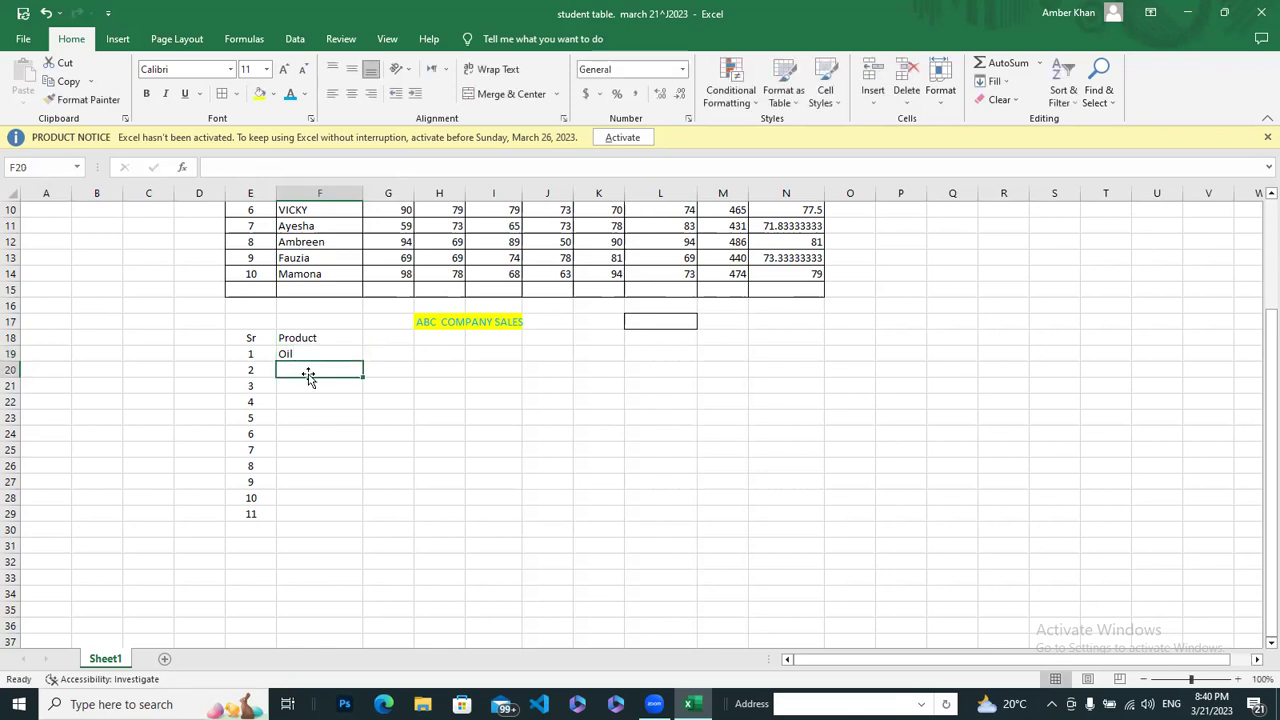
text(Soap)
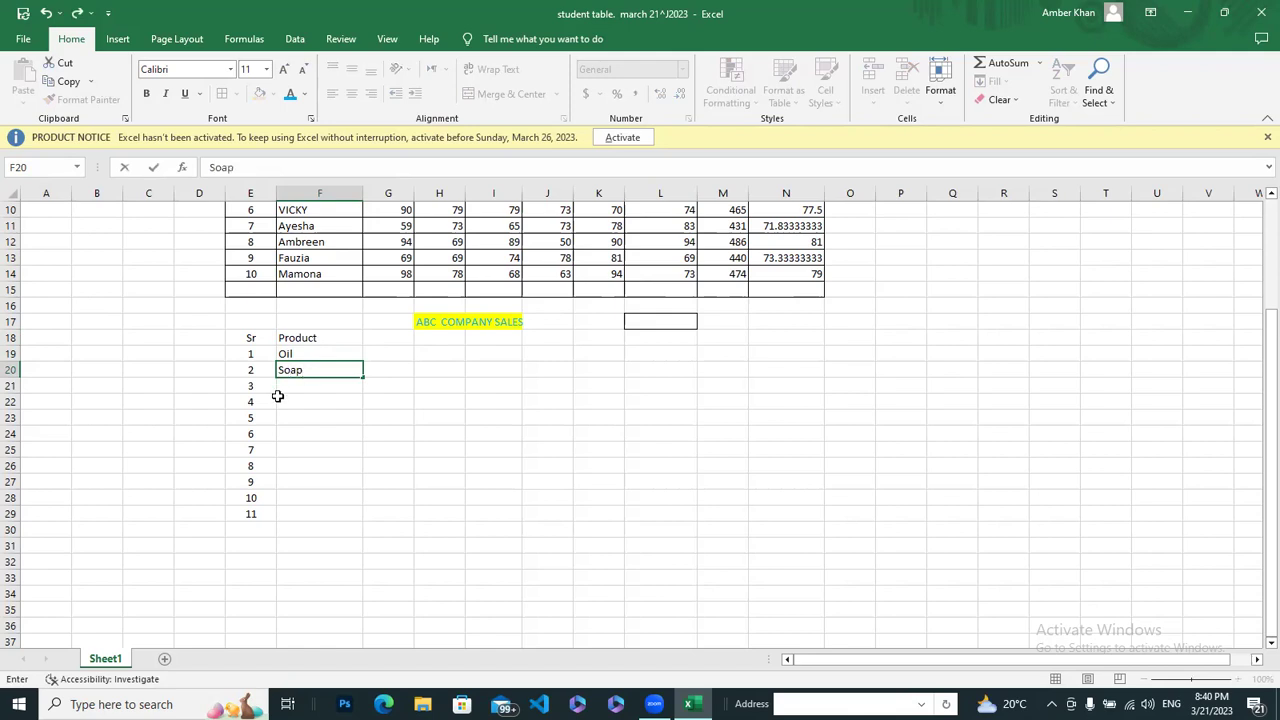
click(297, 388)
text(T)
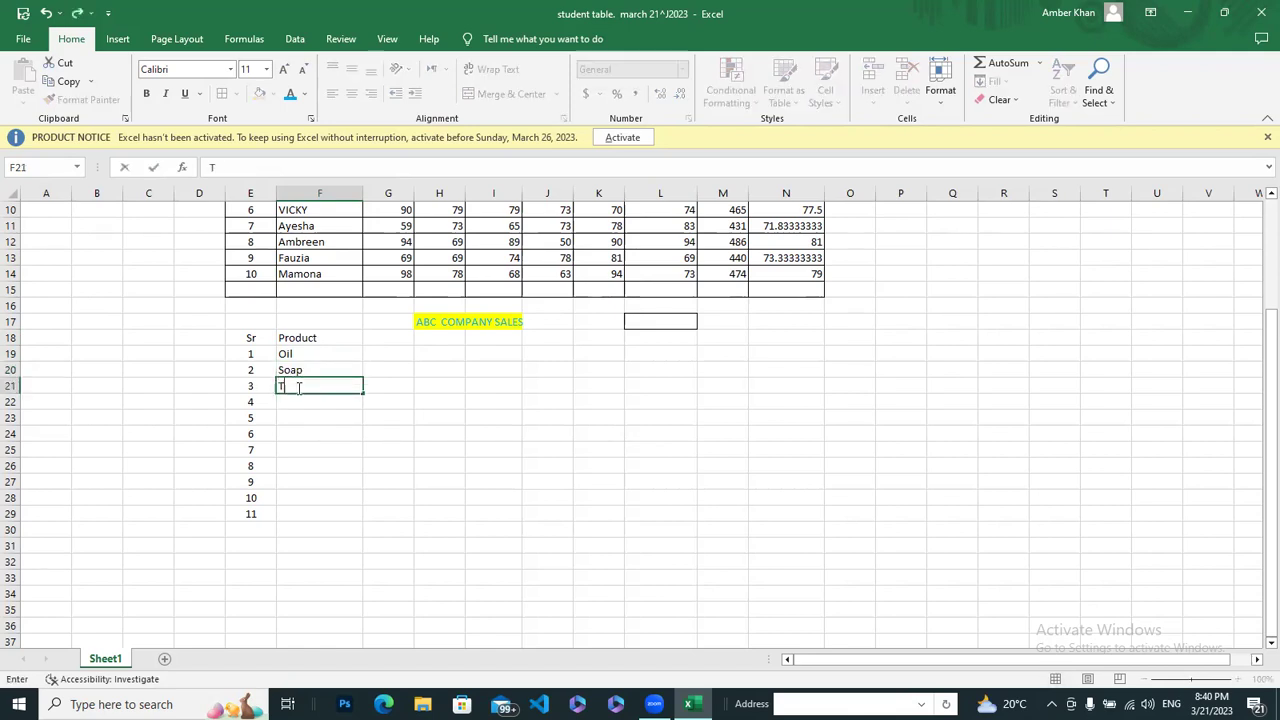
text(issue Paper)
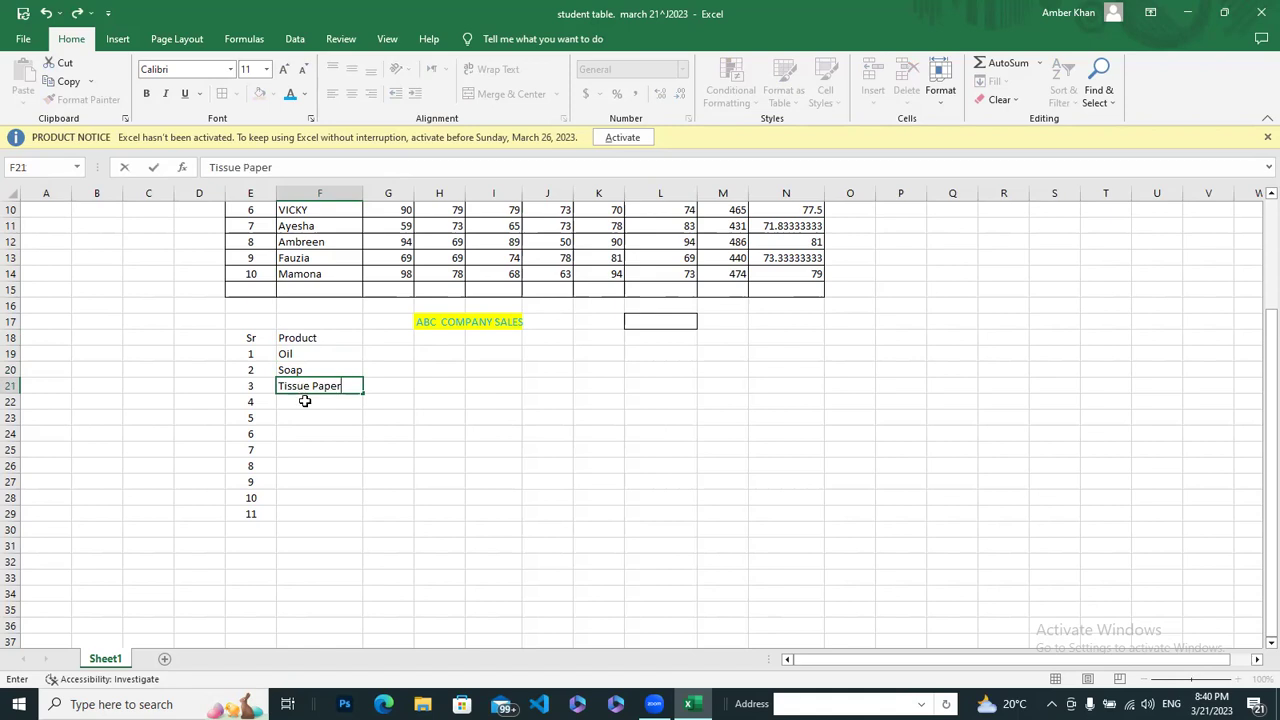
click(305, 403)
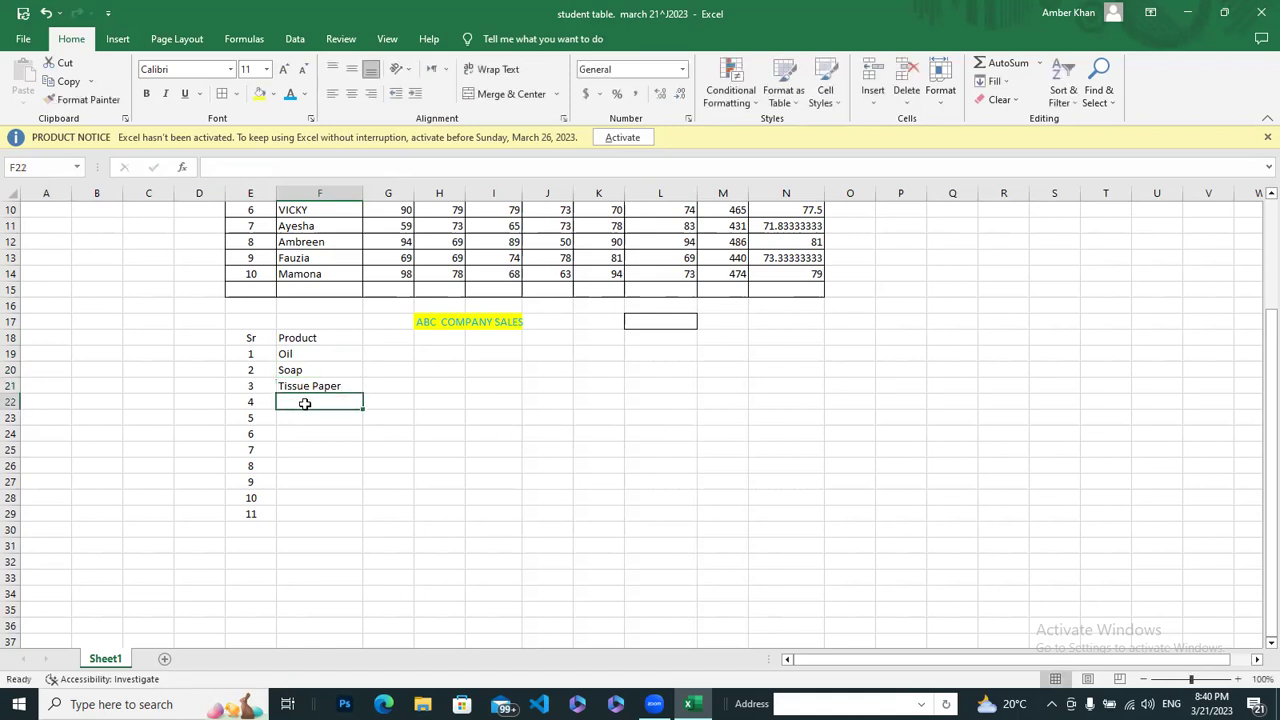
text(F)
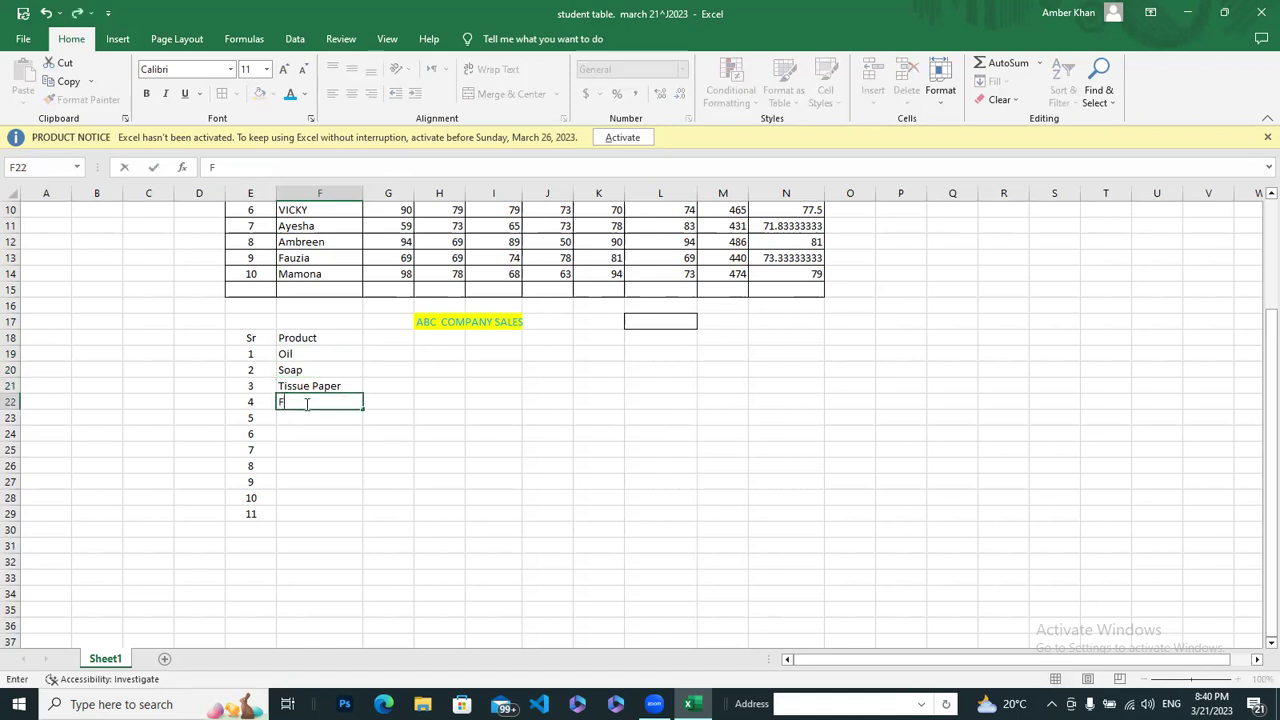
text(ace)
text(wash)
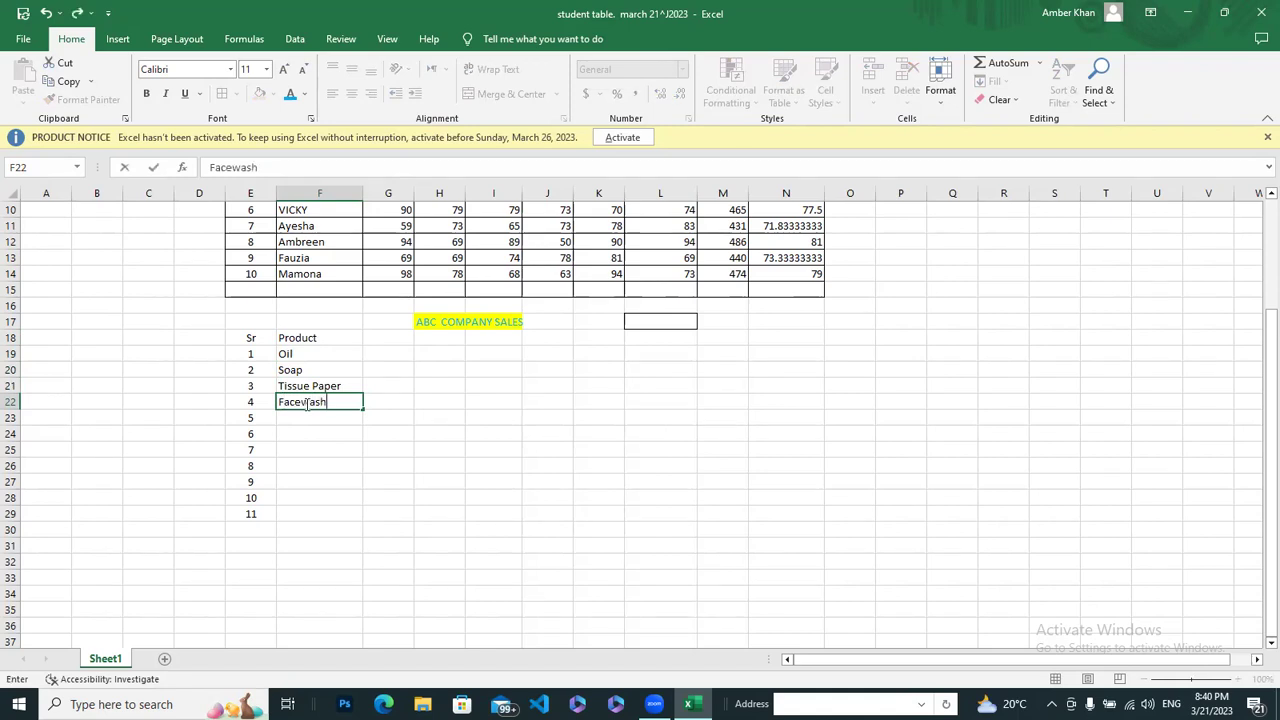
key(Return)
Add Dishwasher and Shampoo in F23:F24 and begin typing Floor in F25
text(S)
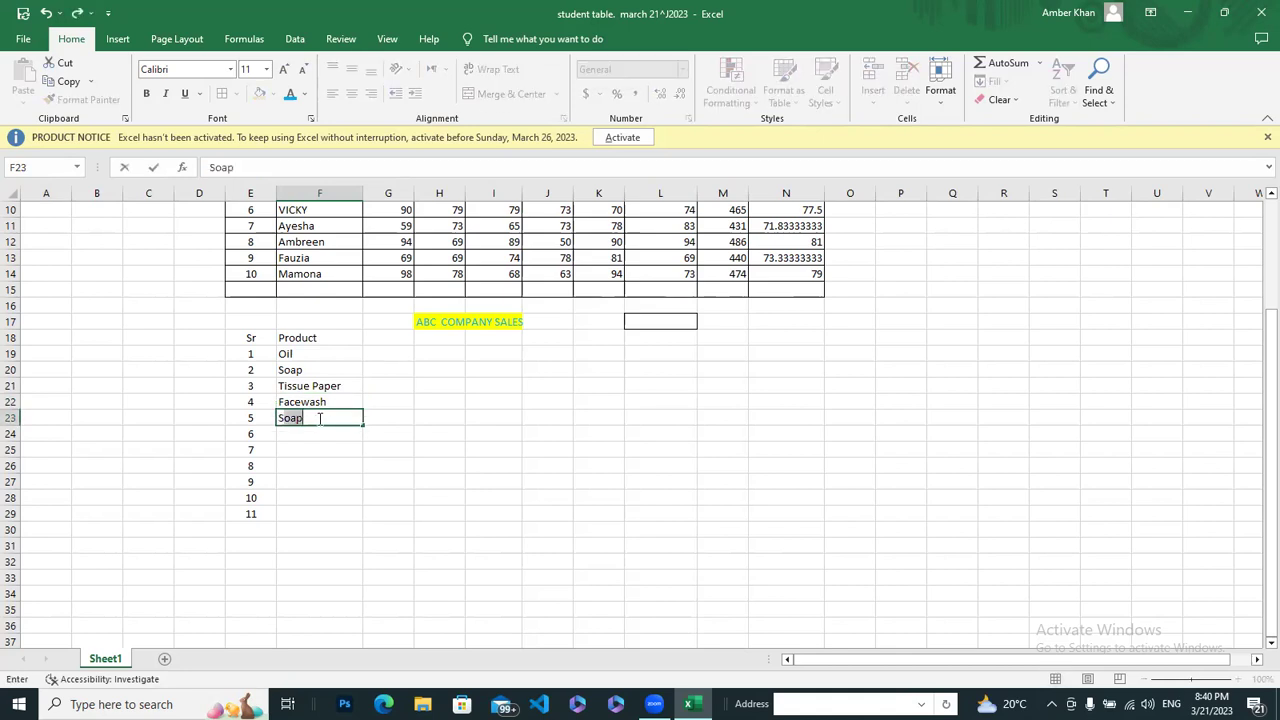
key(BackSpace)
key(BackSpace)
text(d)
key(BackSpace)
text(D)
text(ishwasher)
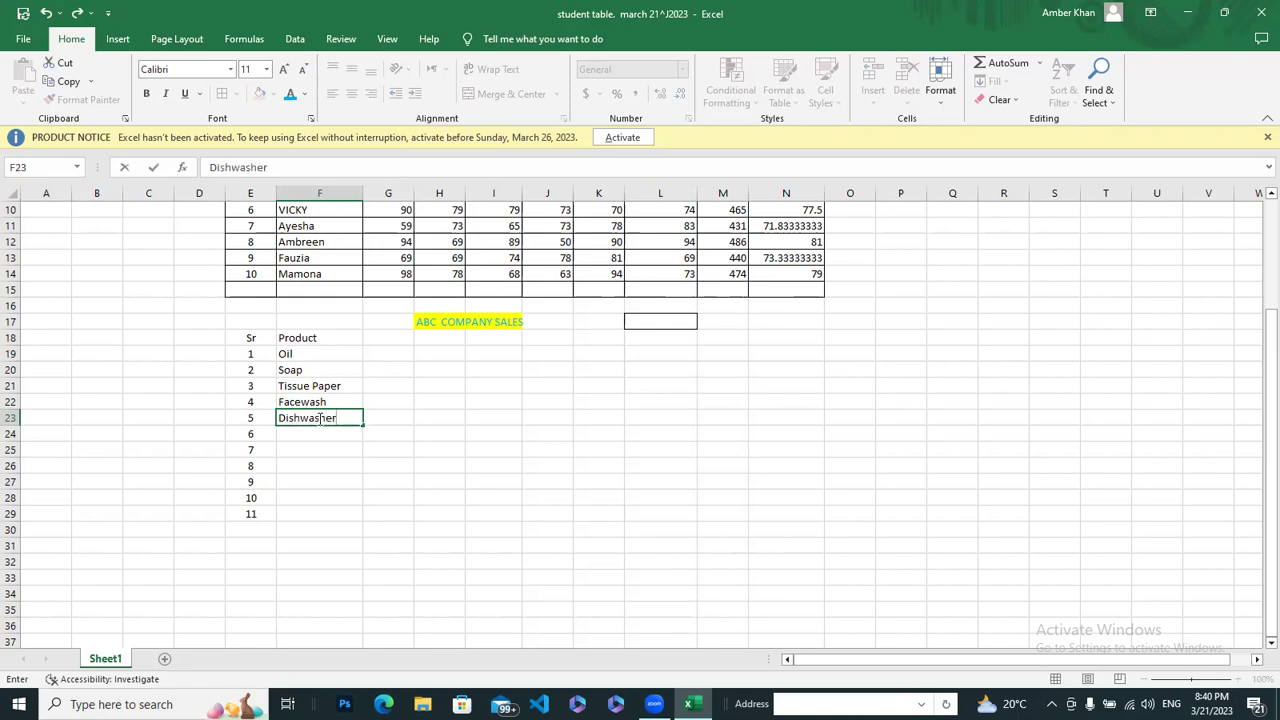
click(308, 433)
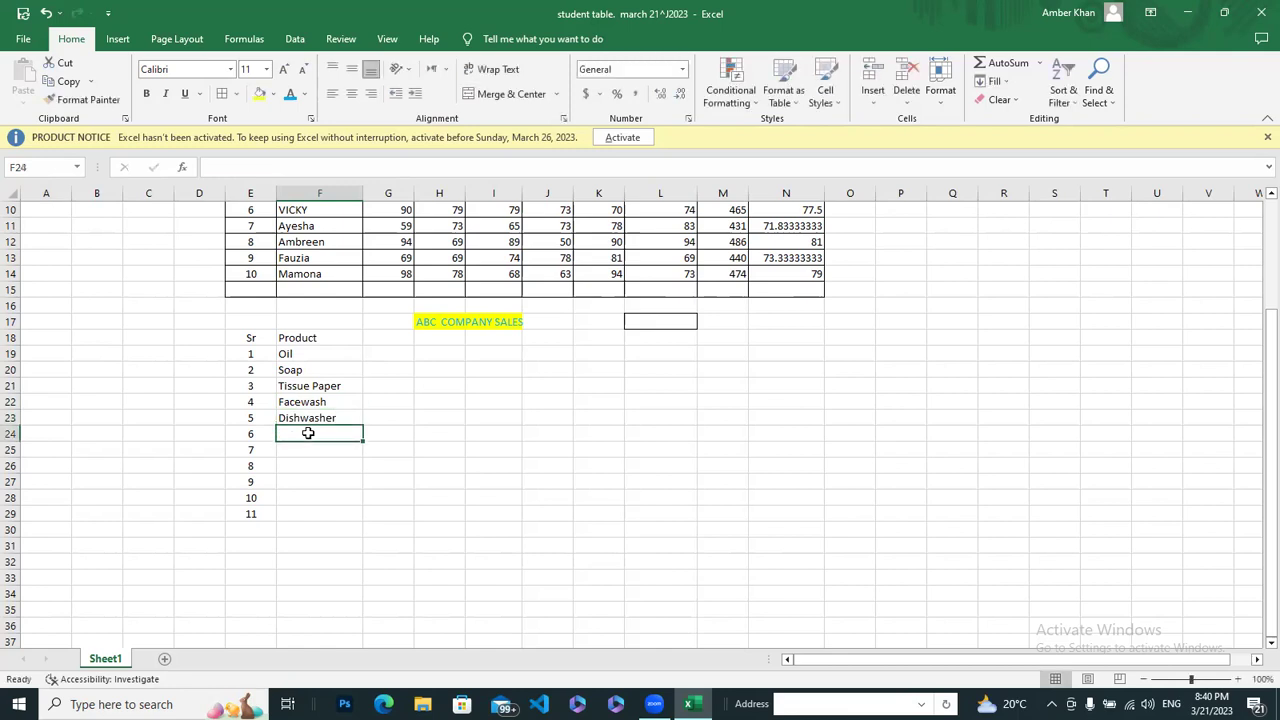
text(S)
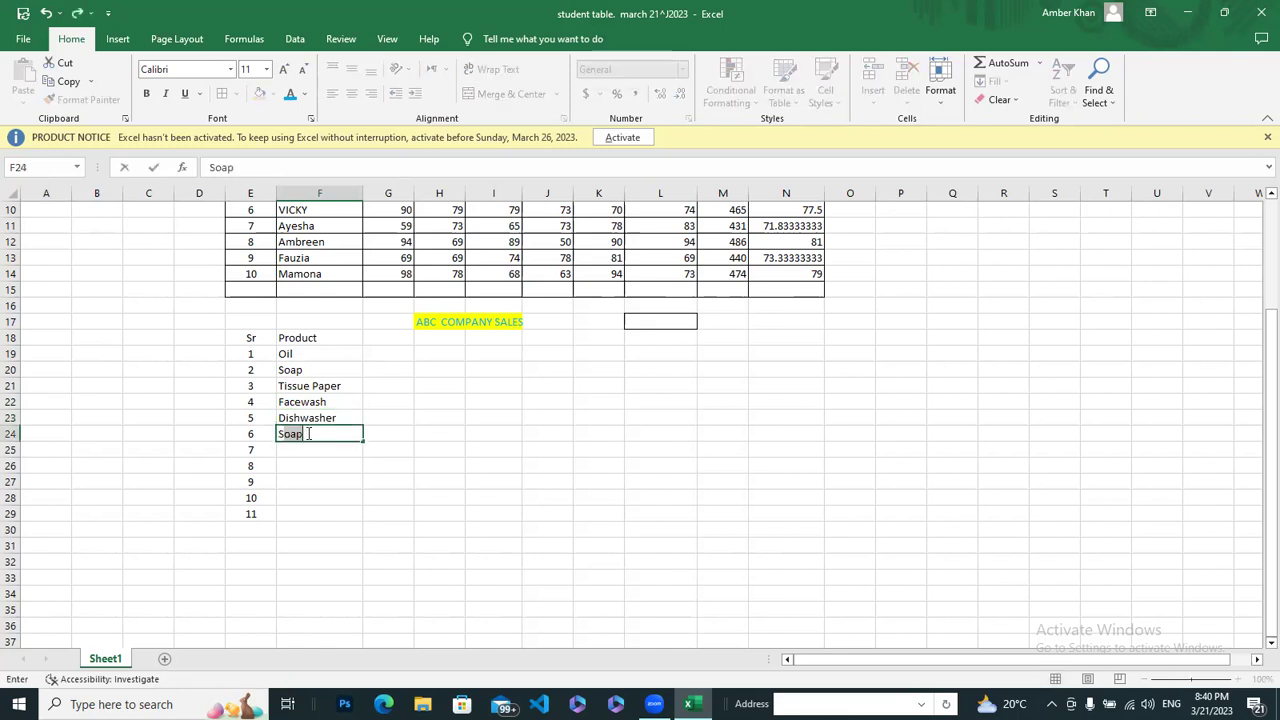
text(hampoo)
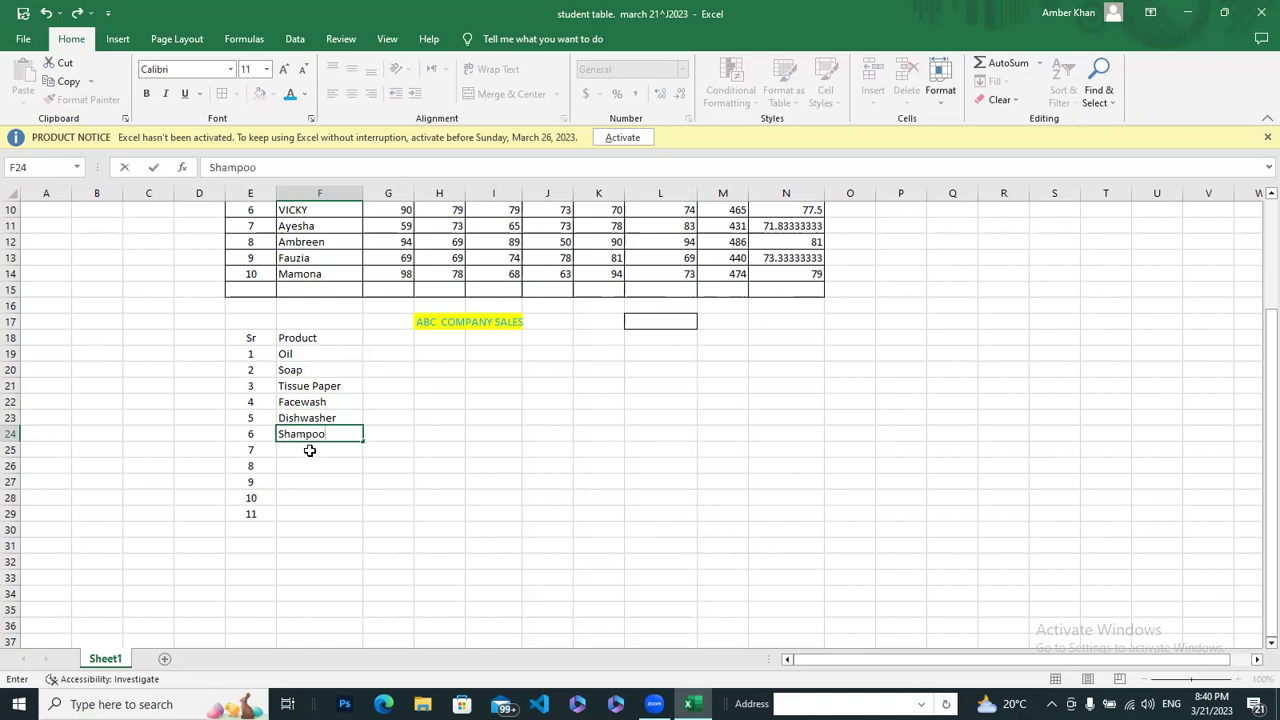
click(310, 451)
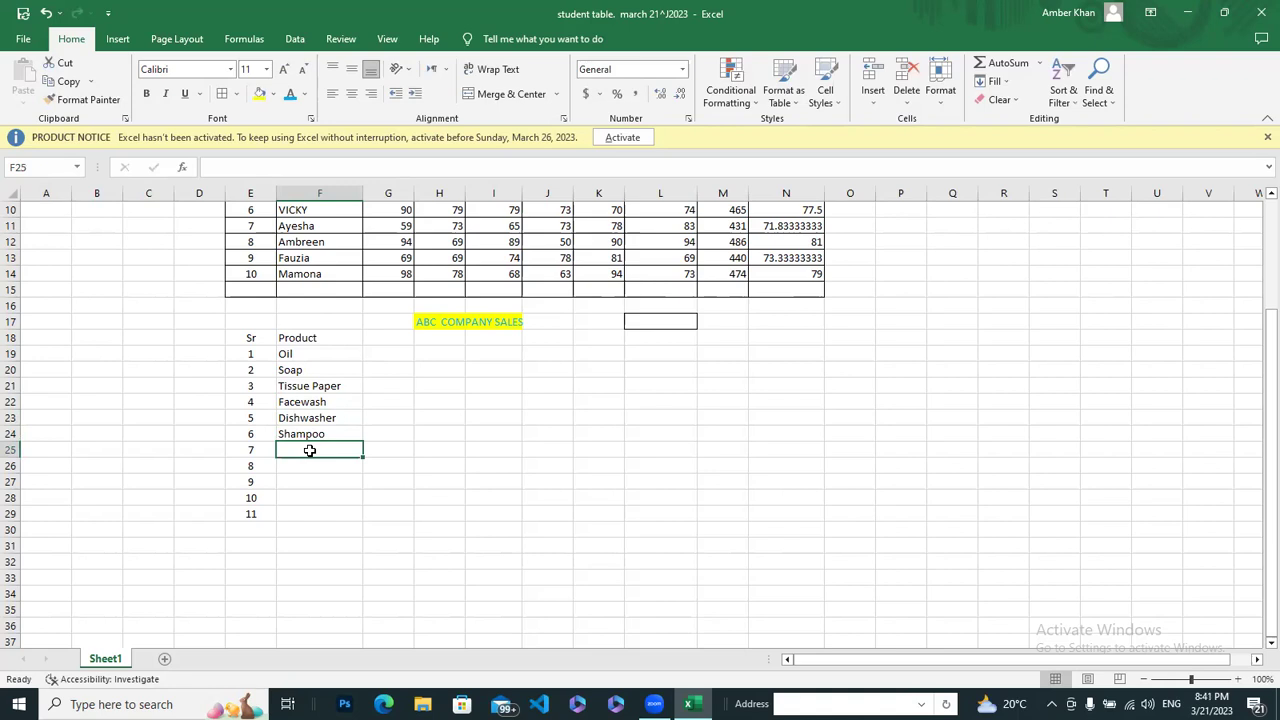
text(Flooe)
Complete Floor Cleaner and add Perfume and Hair Oil in F25:F27
key(BackSpace)
text(r)
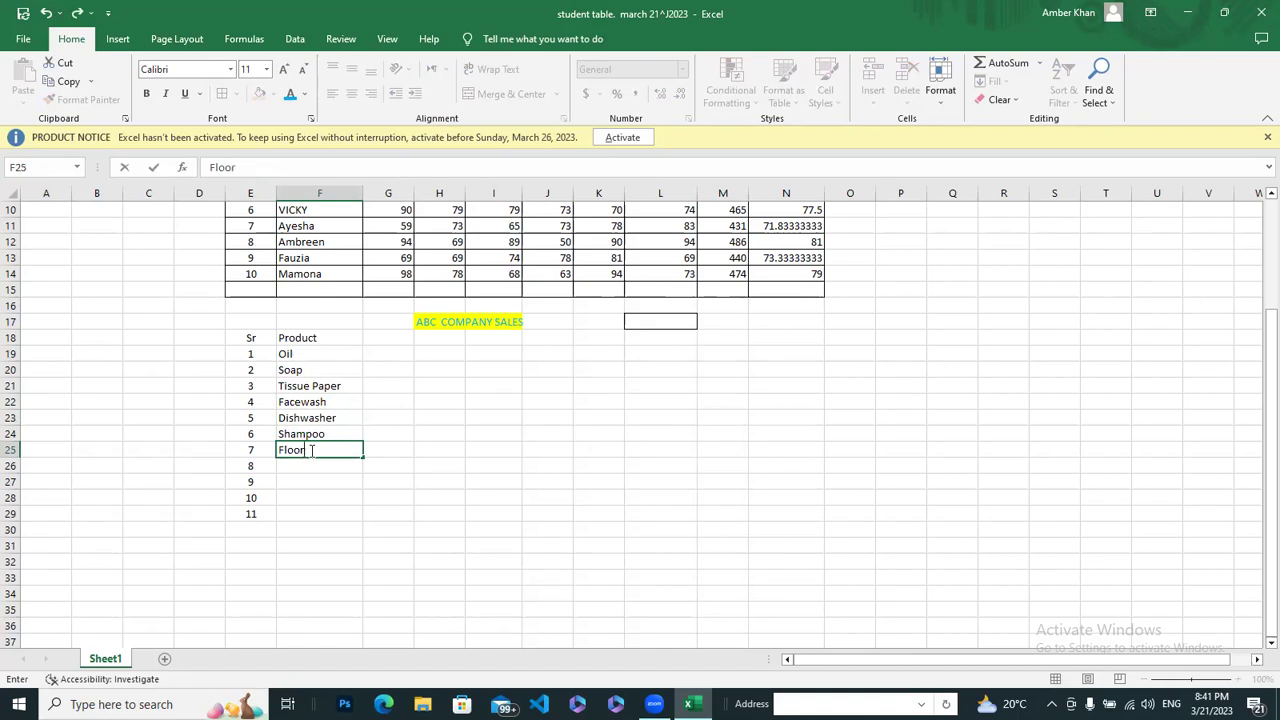
text( Cleaner)
click(301, 465)
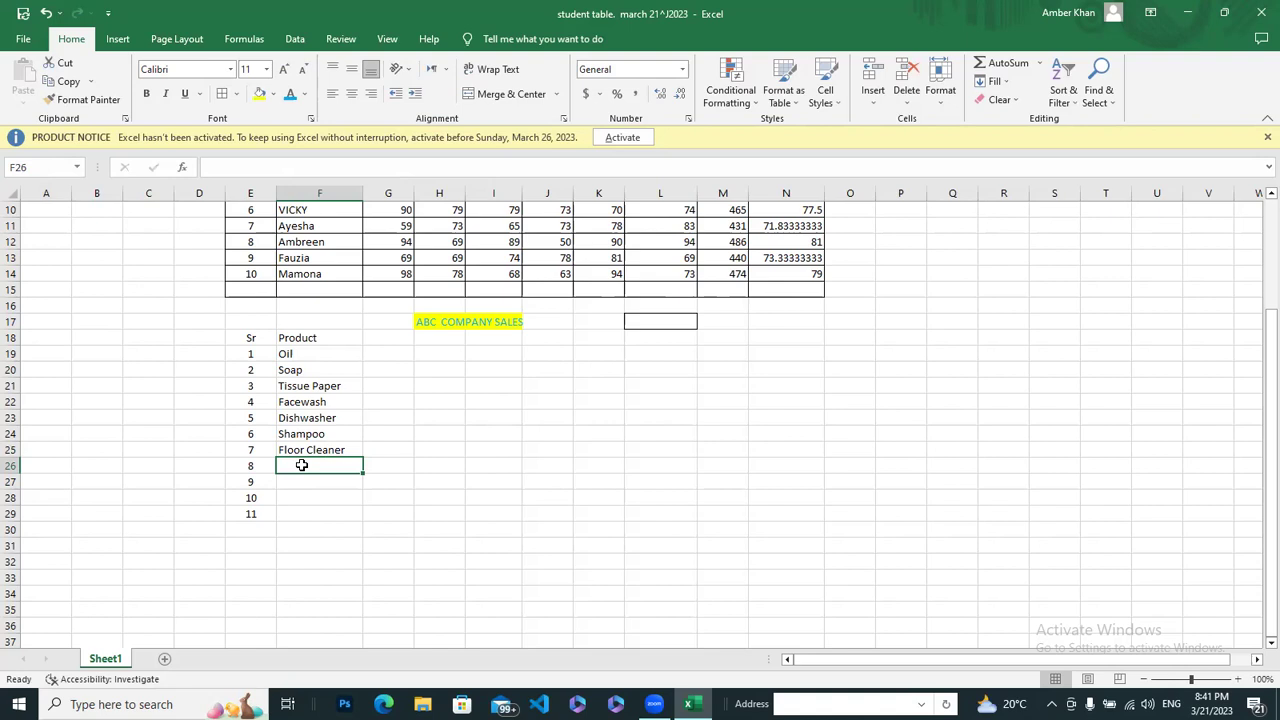
text(Perfume)
click(305, 481)
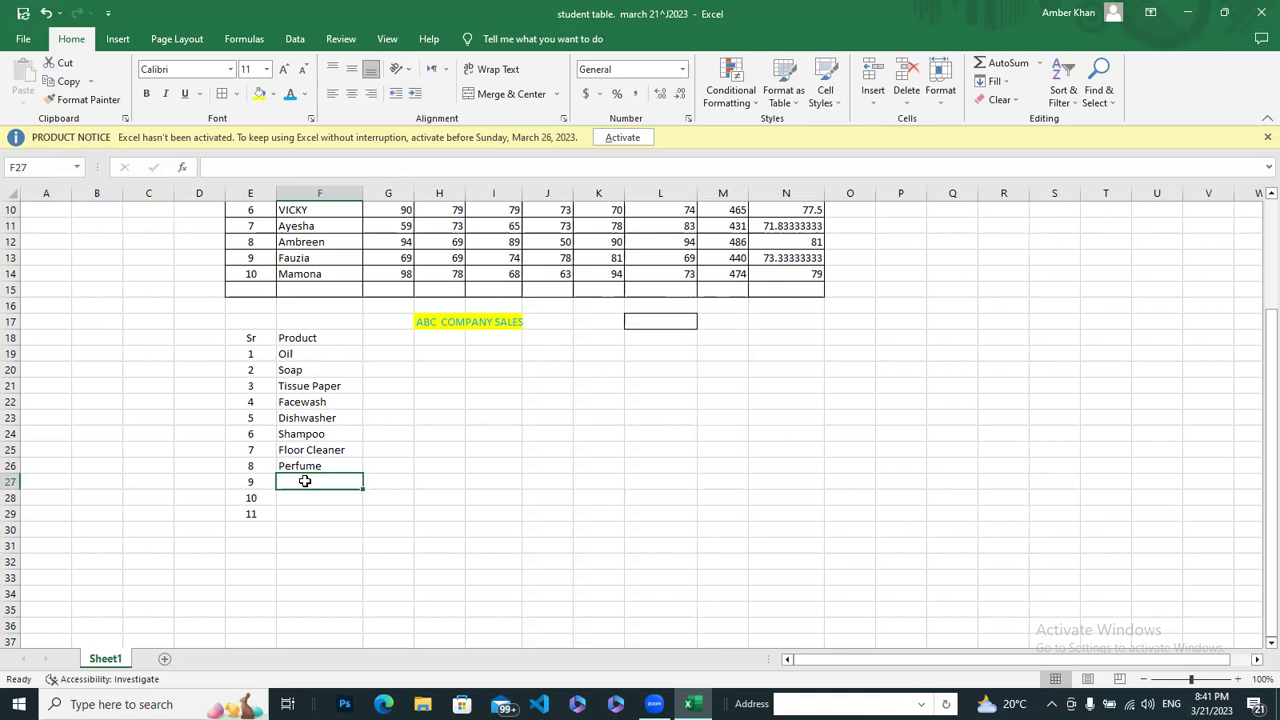
text(Hair O)
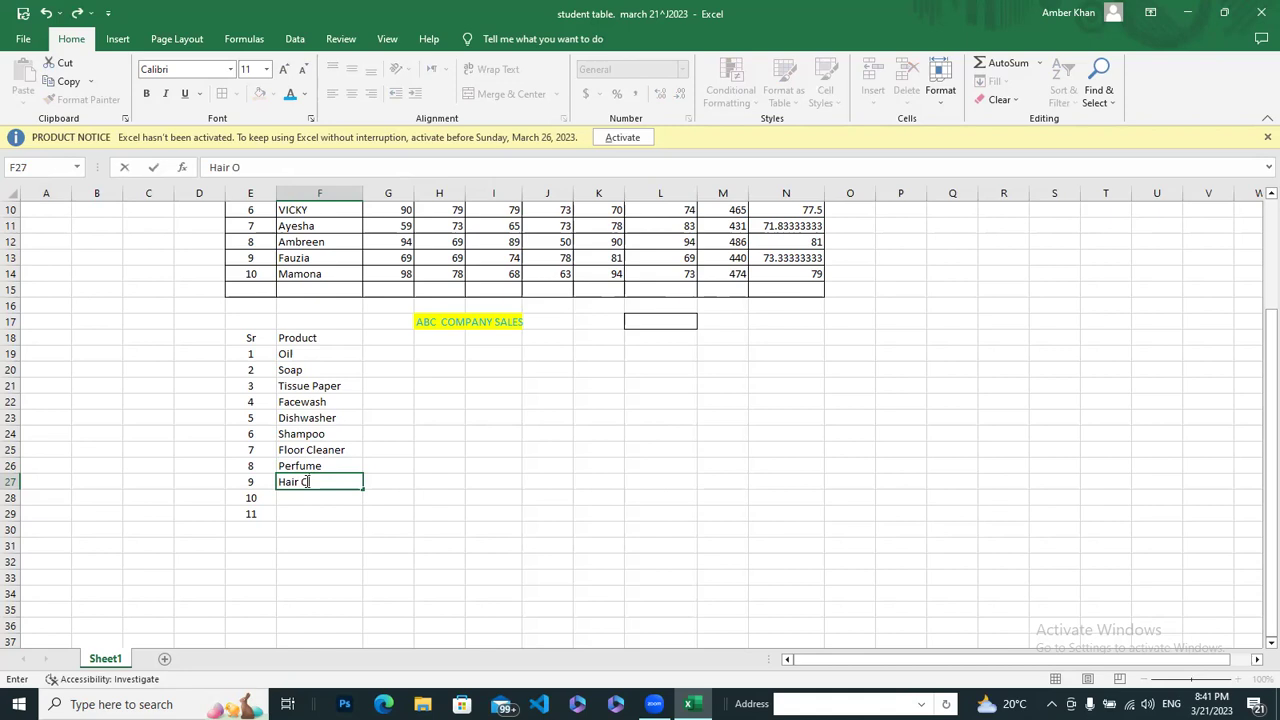
text(il)
click(301, 498)
Add Hair Serum and Toothpaste as products 10 and 11
text(H)
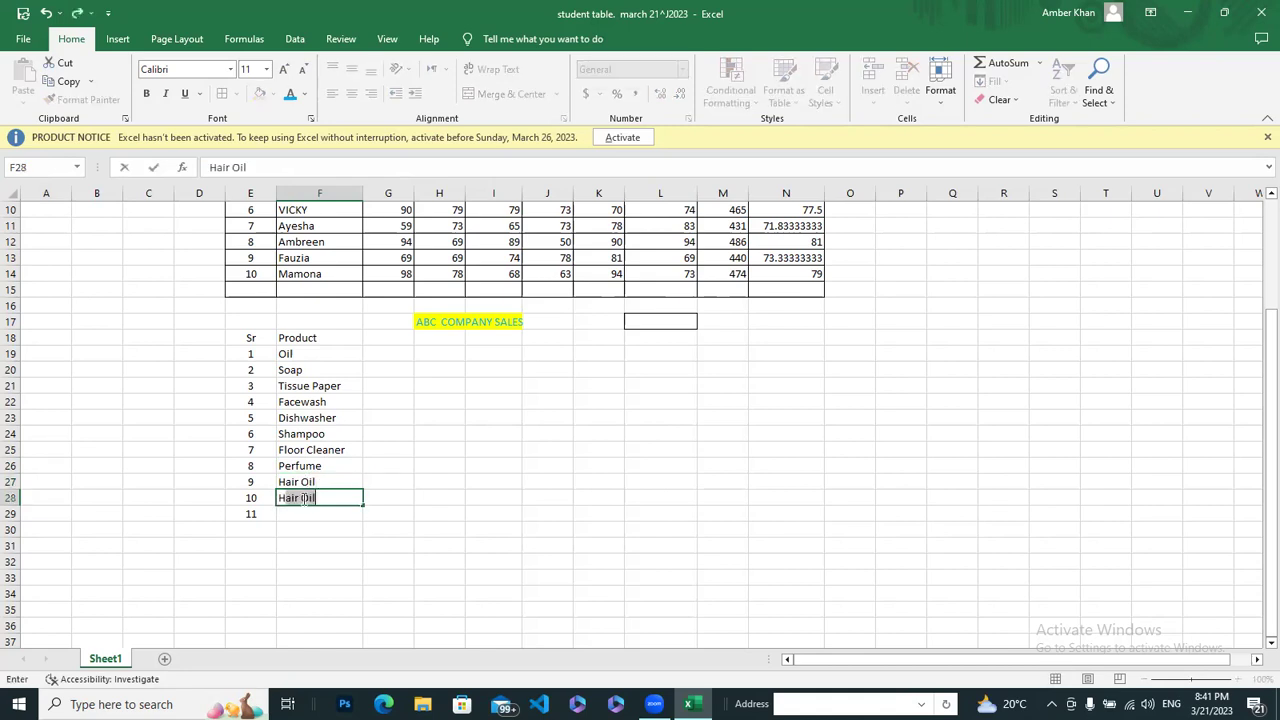
text(air )
text(SERUM)
key(BackSpace)
key(BackSpace)
key(BackSpace)
key(BackSpace)
text(erum)
key(Return)
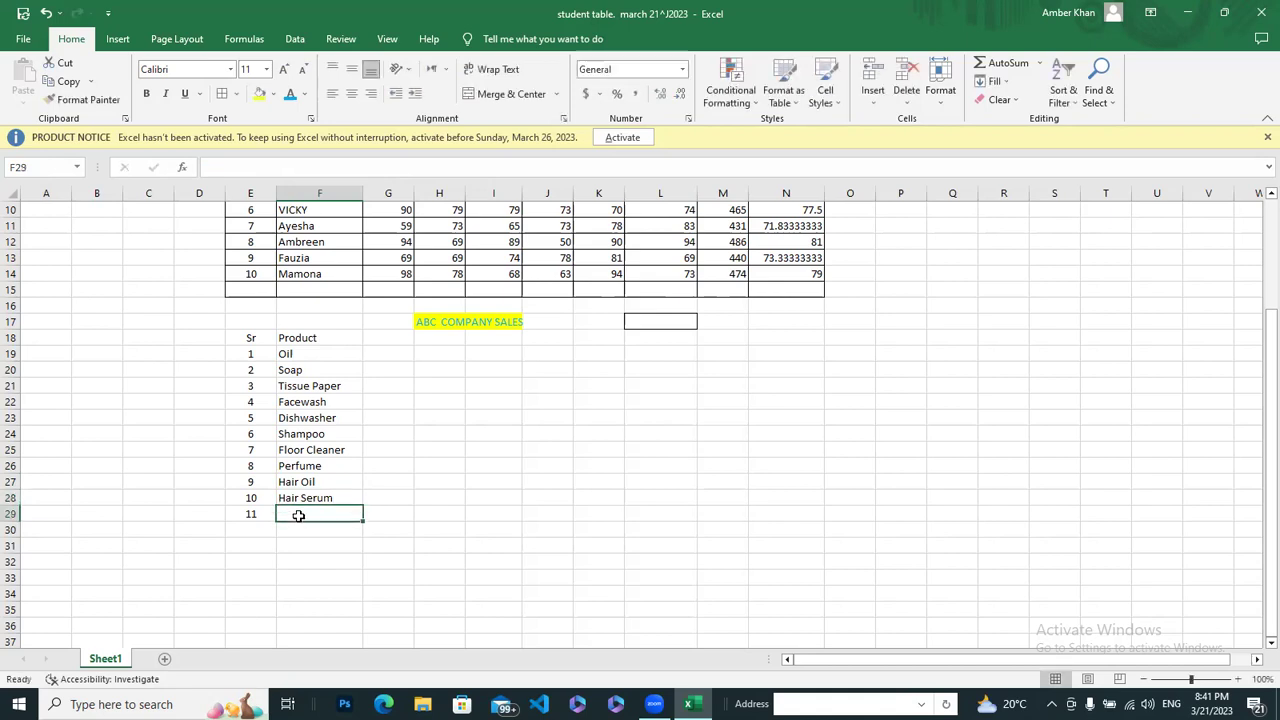
text(T)
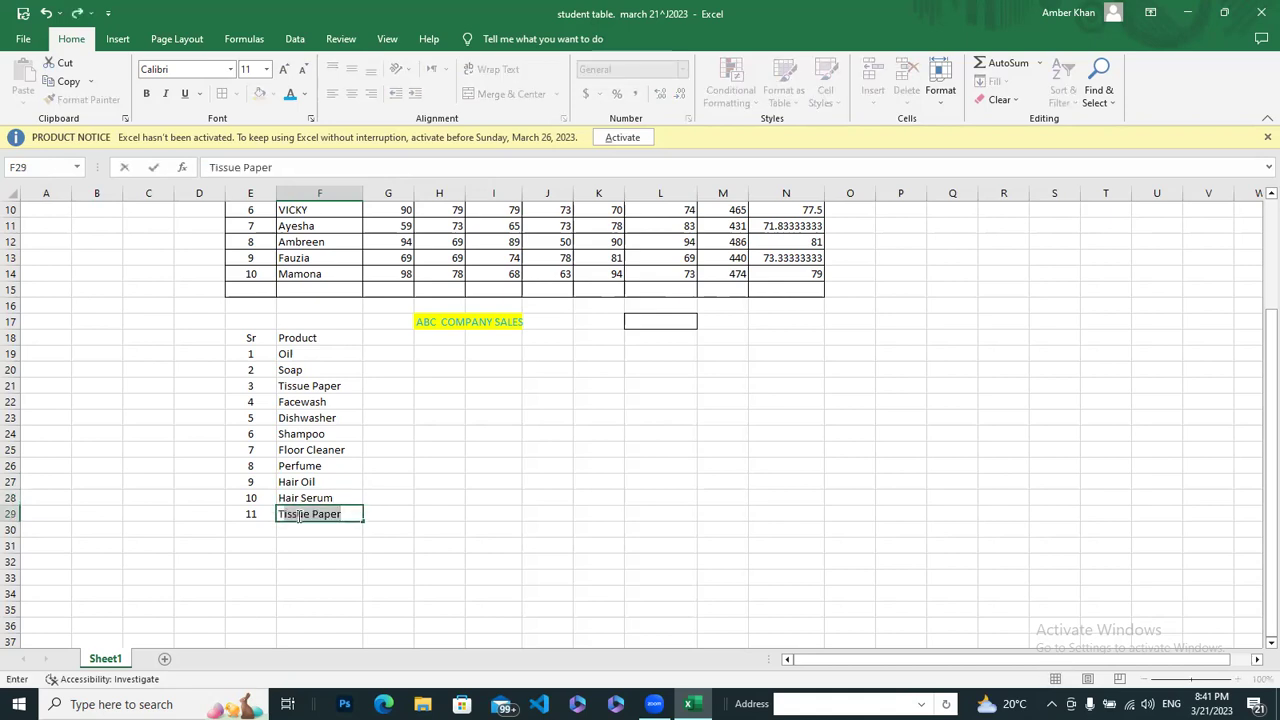
text(ooth)
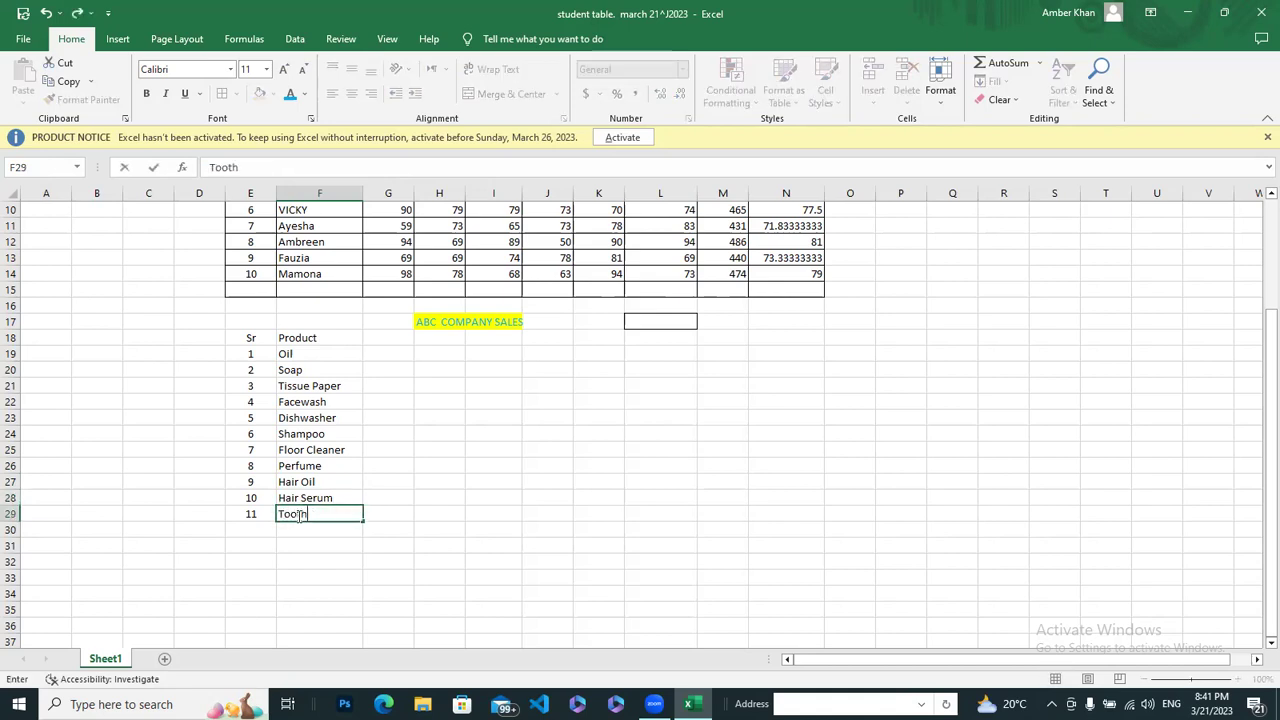
text(paste)
click(400, 340)
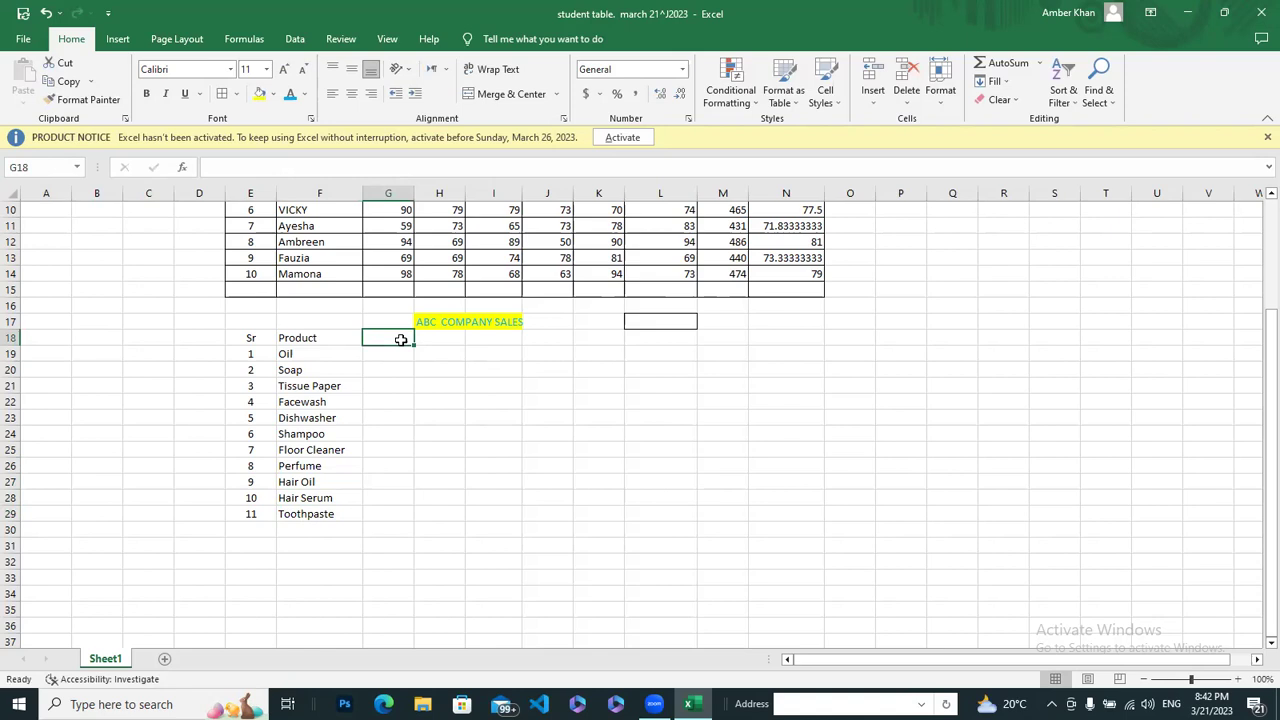
Add the Price heading in G18 with prices 3500, 200 and 250 for Oil, Soap, Tissue Paper
text(Price)
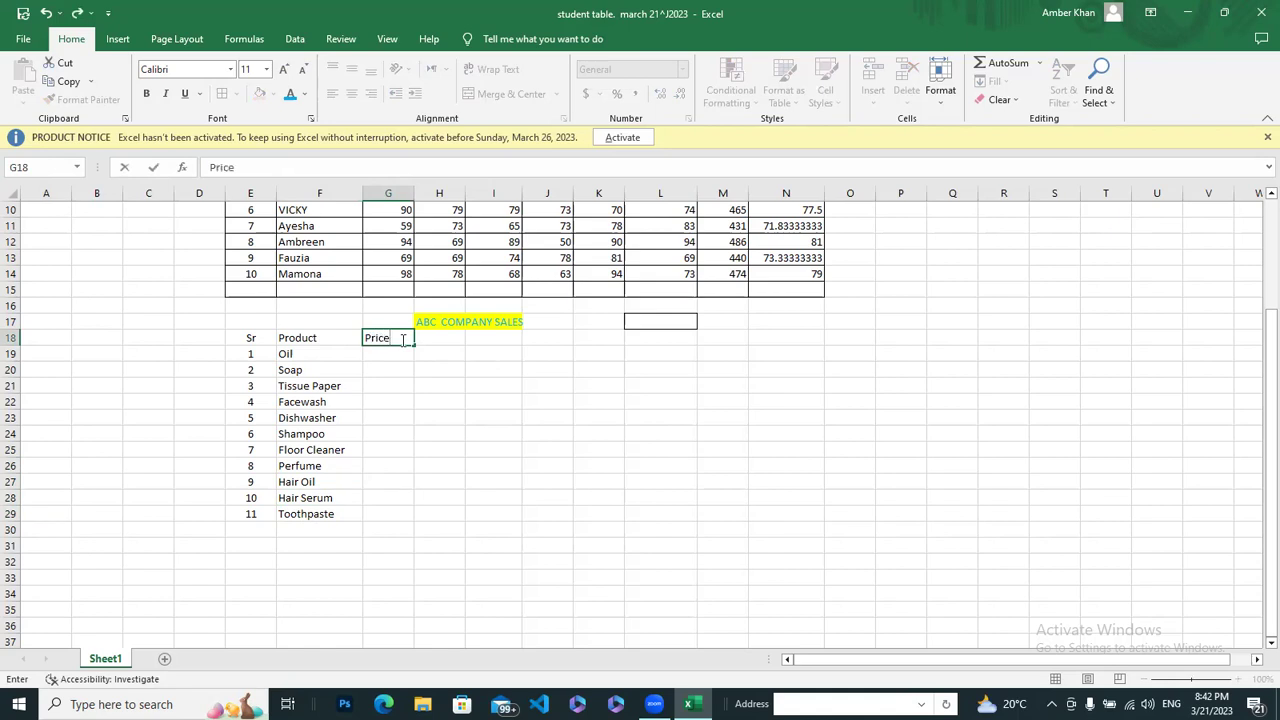
click(388, 354)
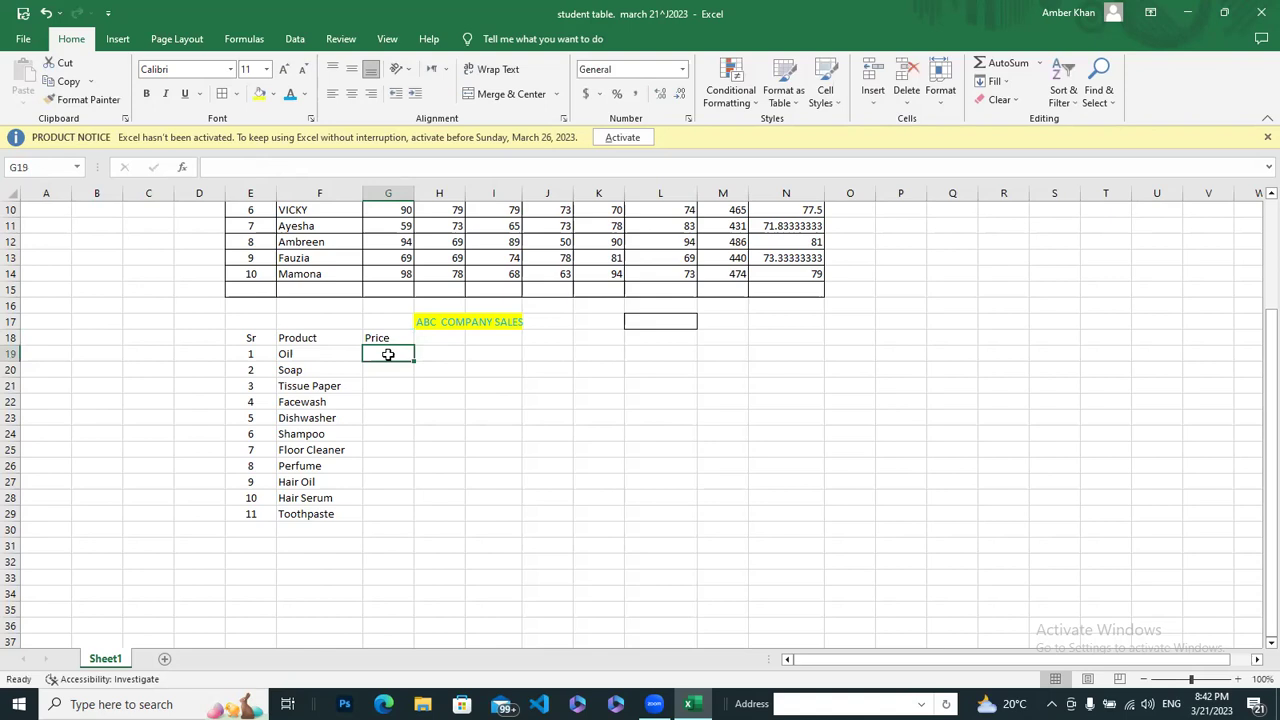
text(3500)
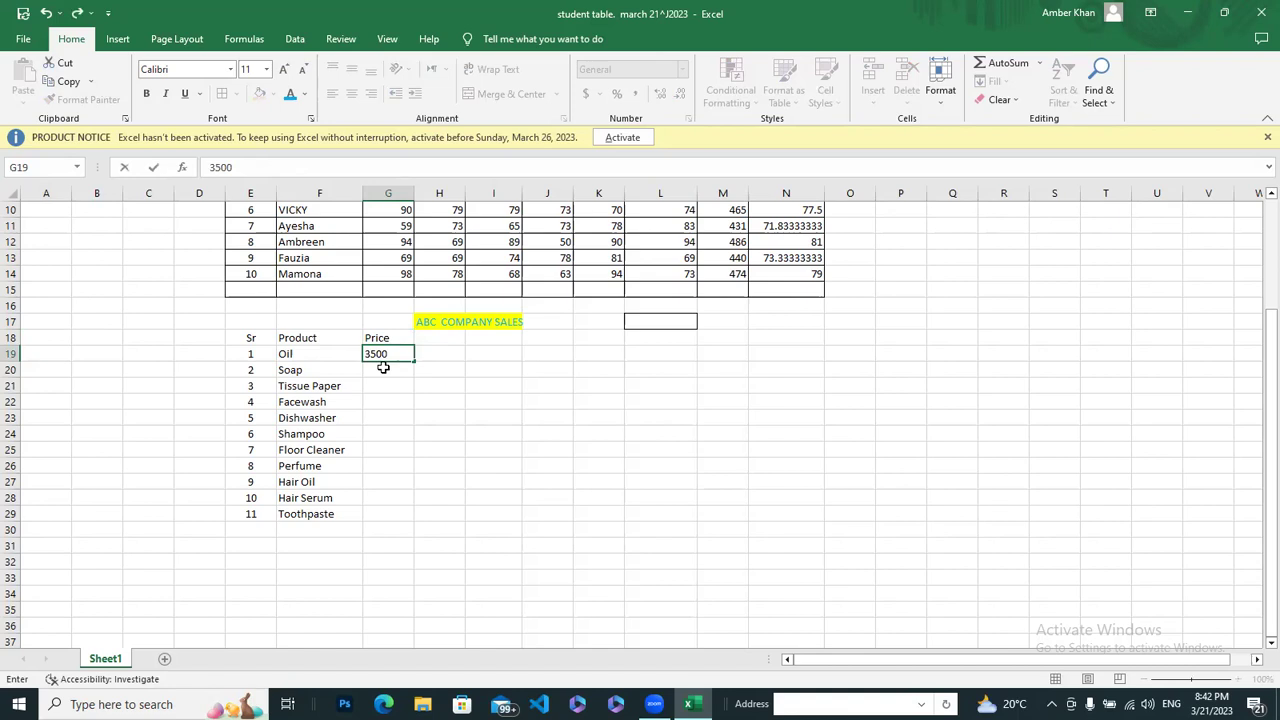
click(383, 369)
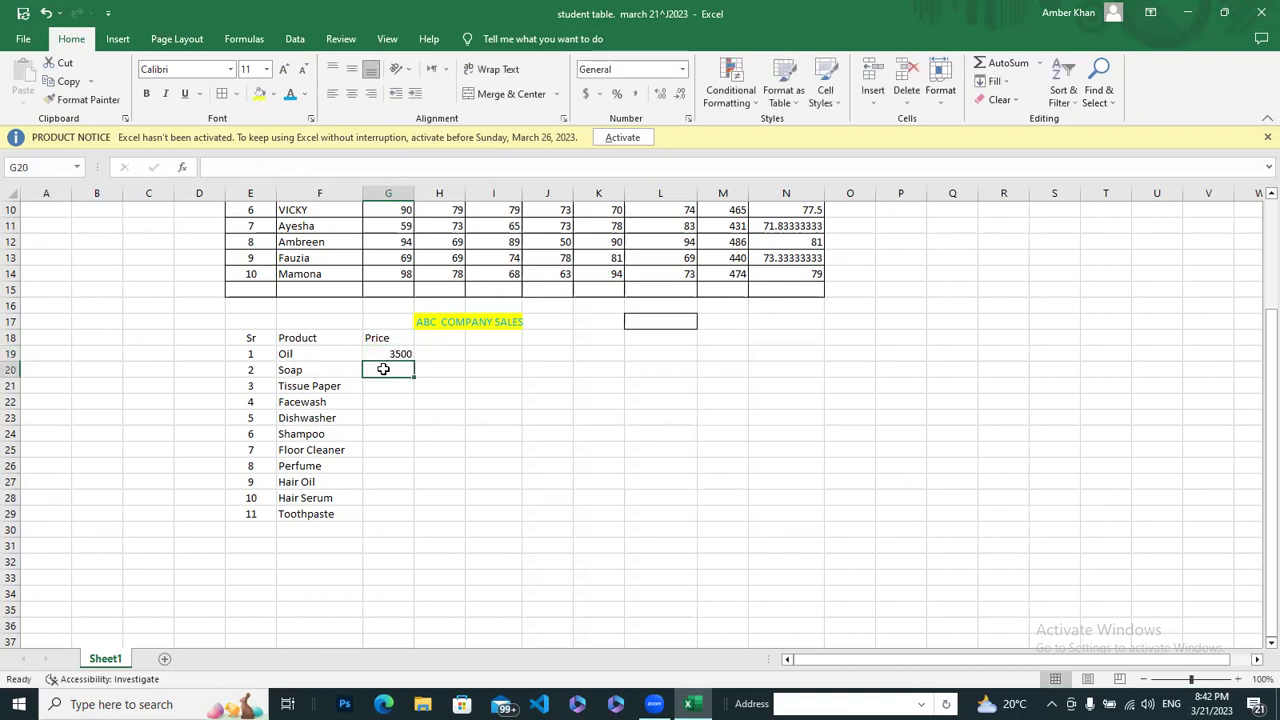
text(200)
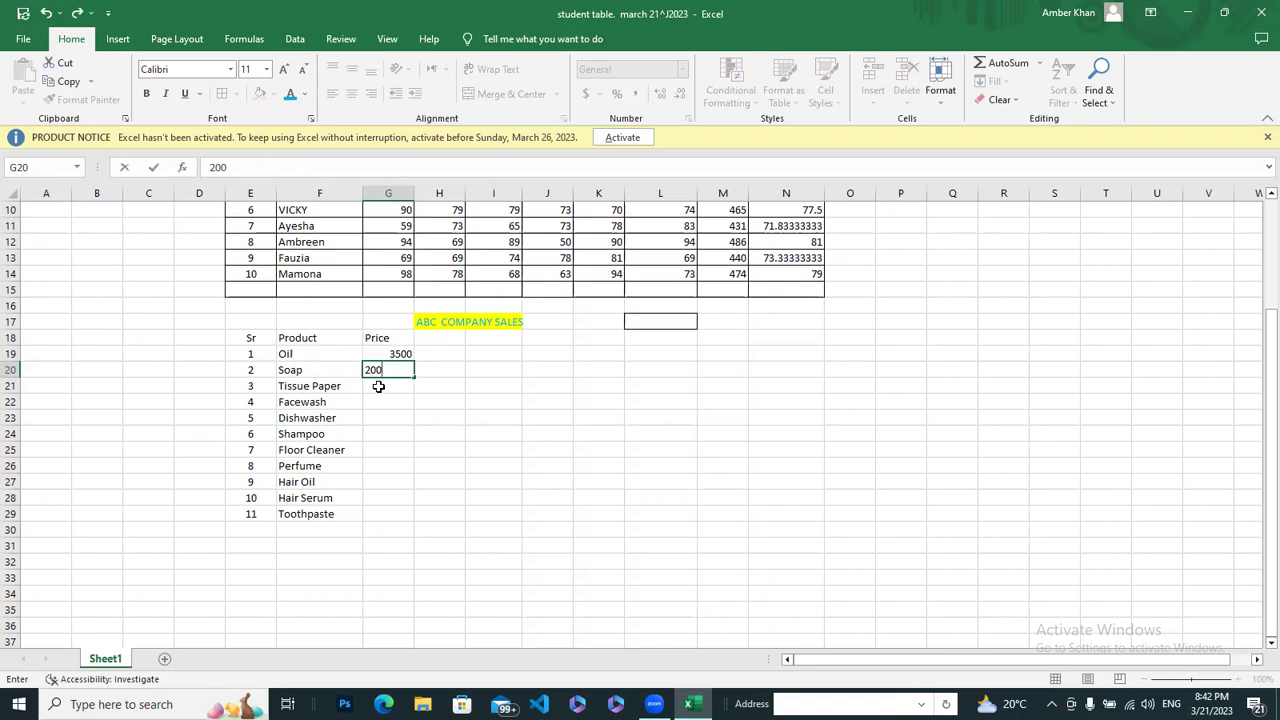
click(378, 386)
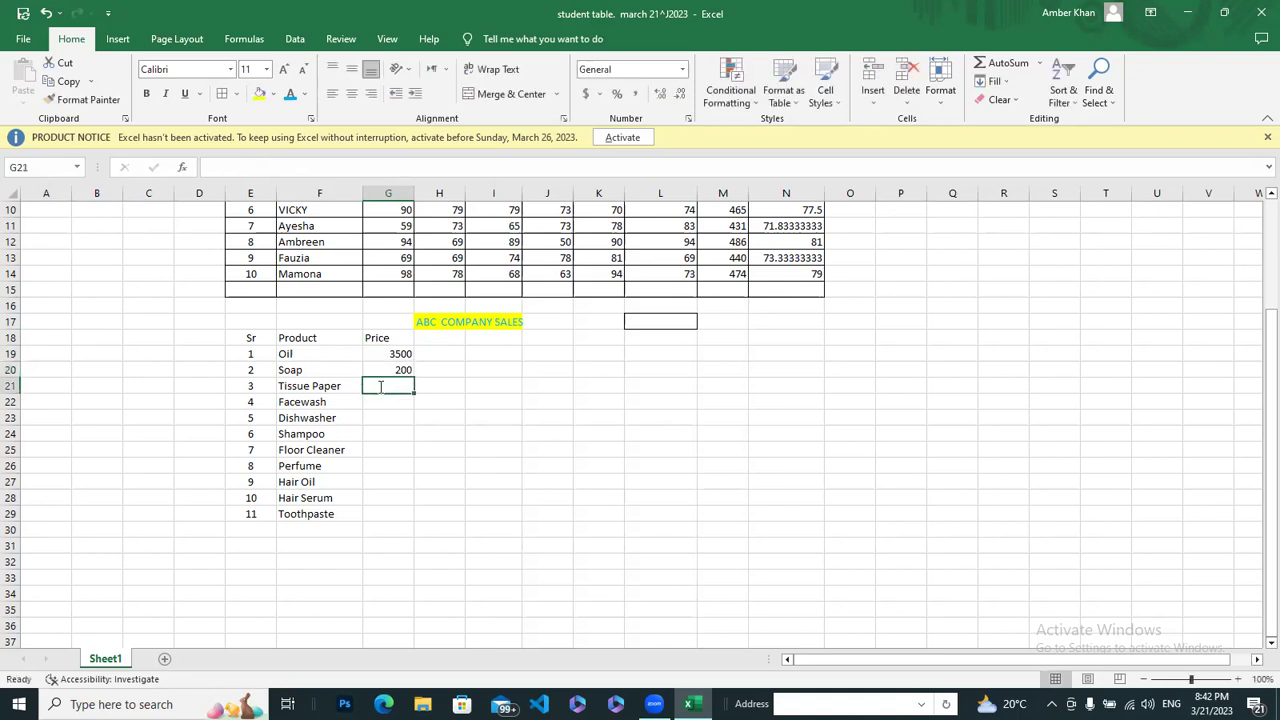
text(250)
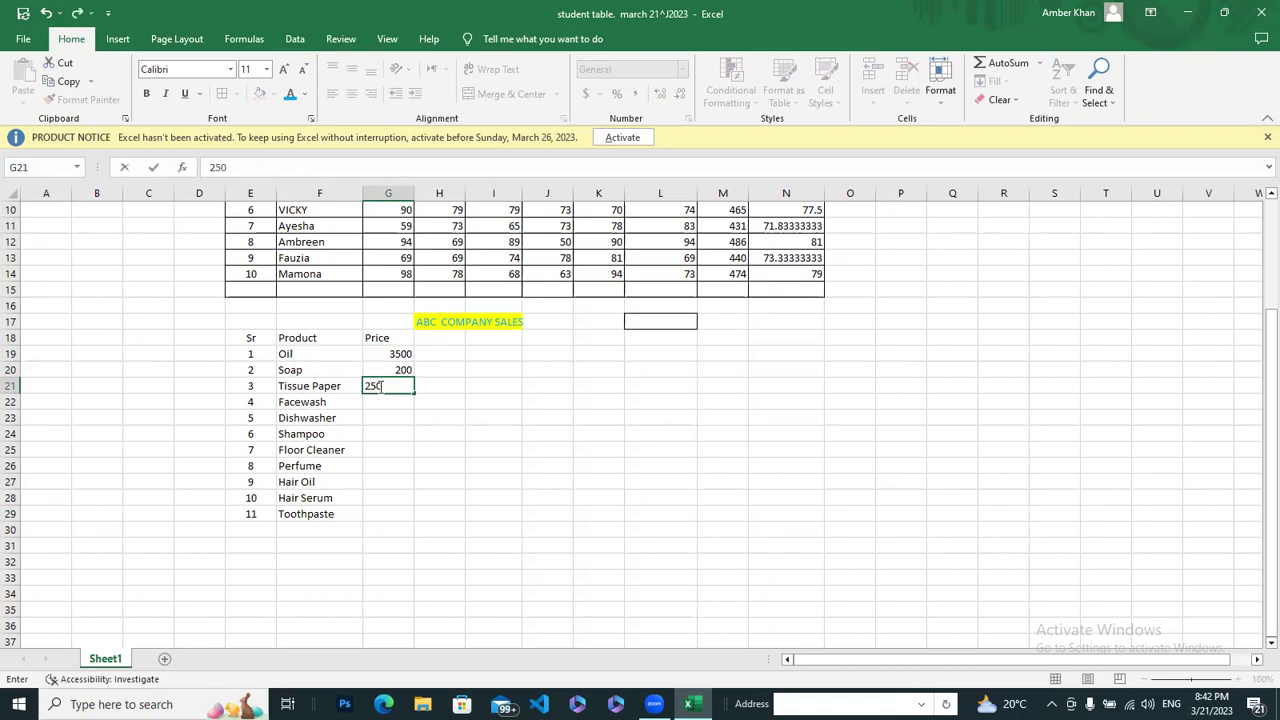
click(386, 402)
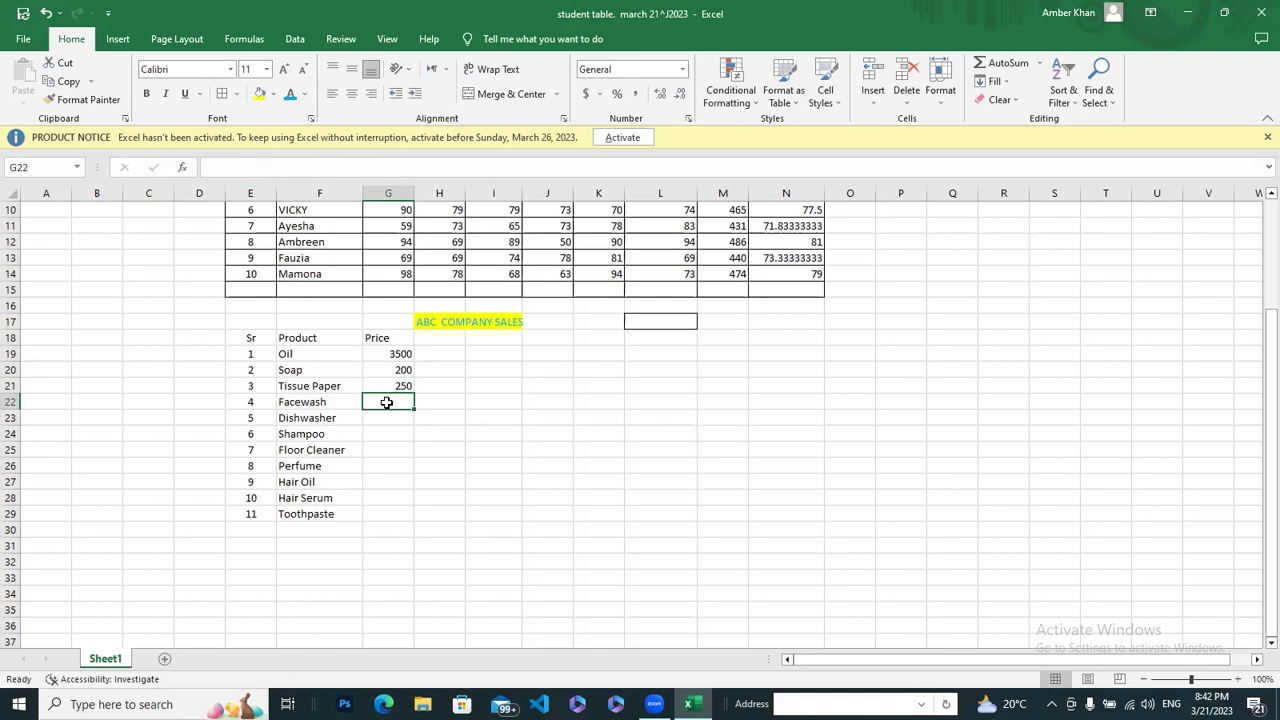
Enter prices 250, 150, 300 and 180 for Facewash through Floor Cleaner
text(250)
click(390, 422)
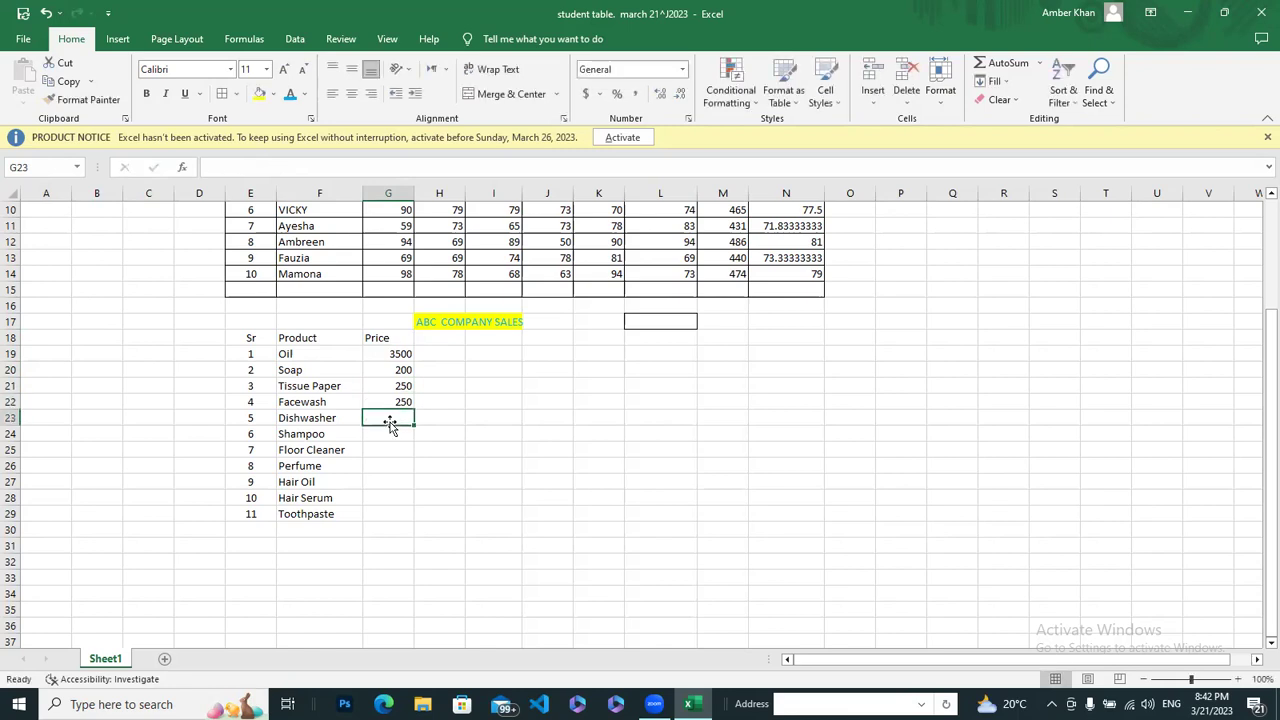
text(150)
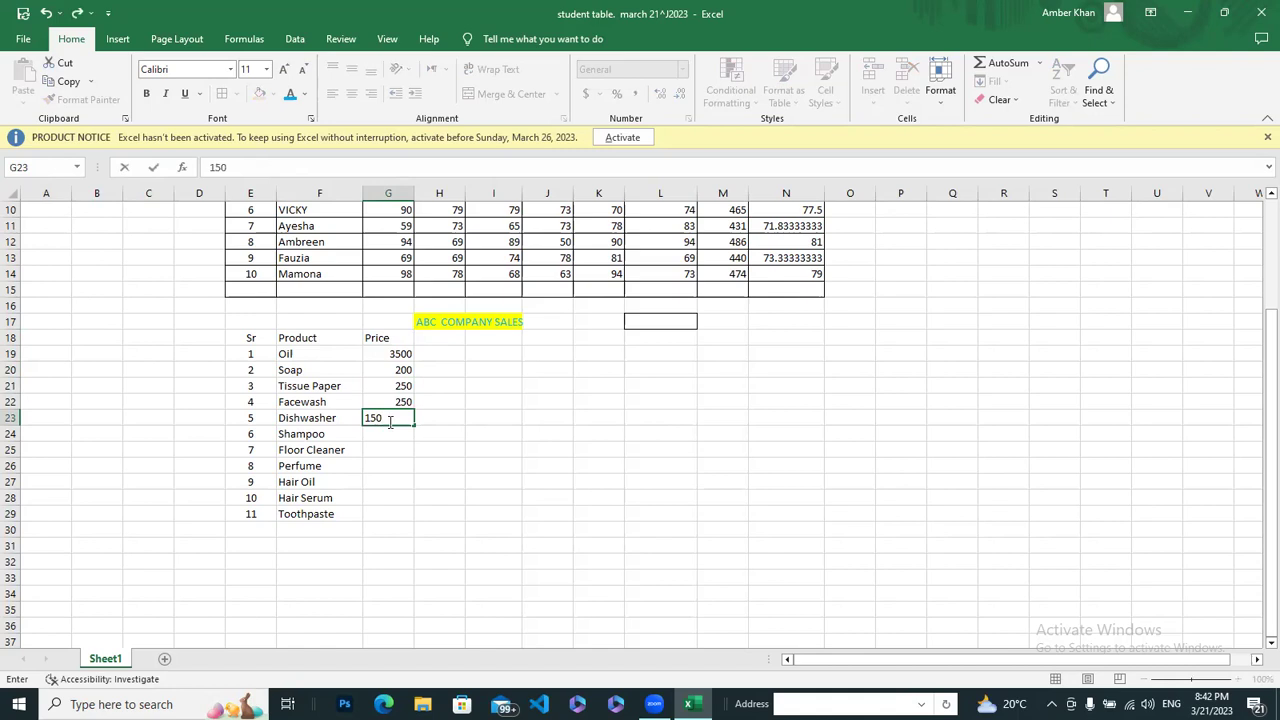
click(391, 436)
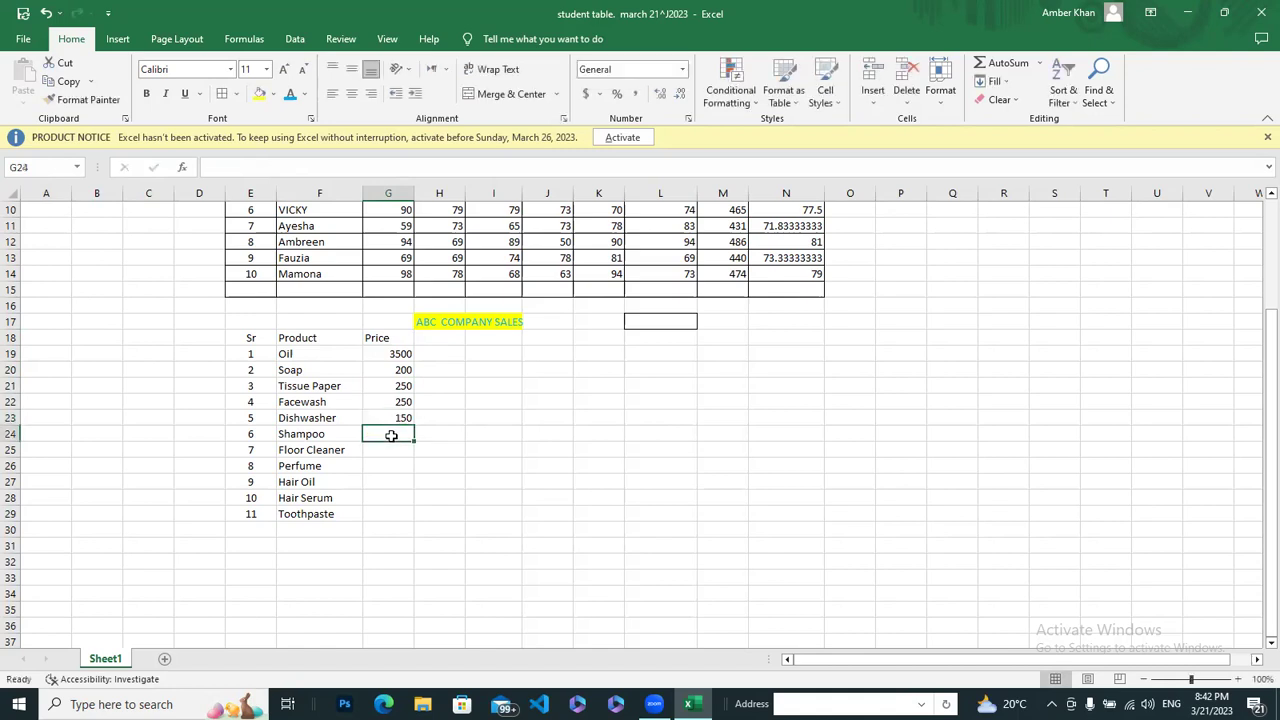
text(300)
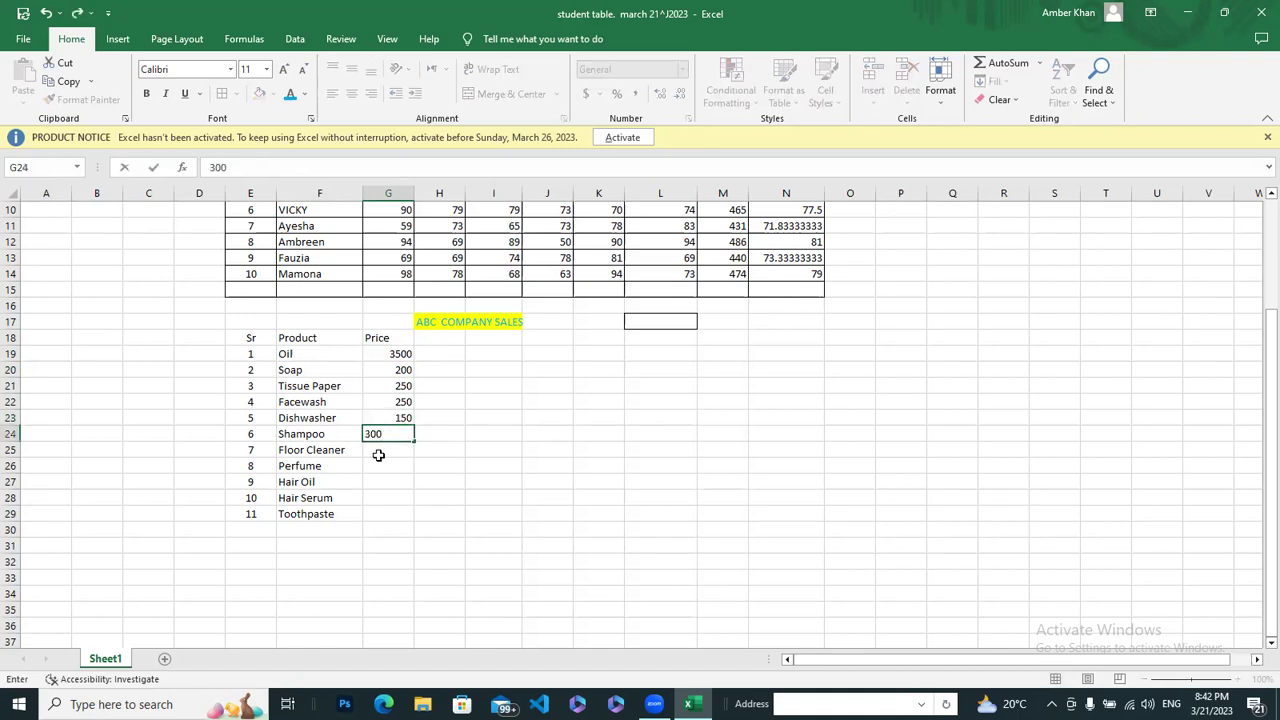
click(379, 456)
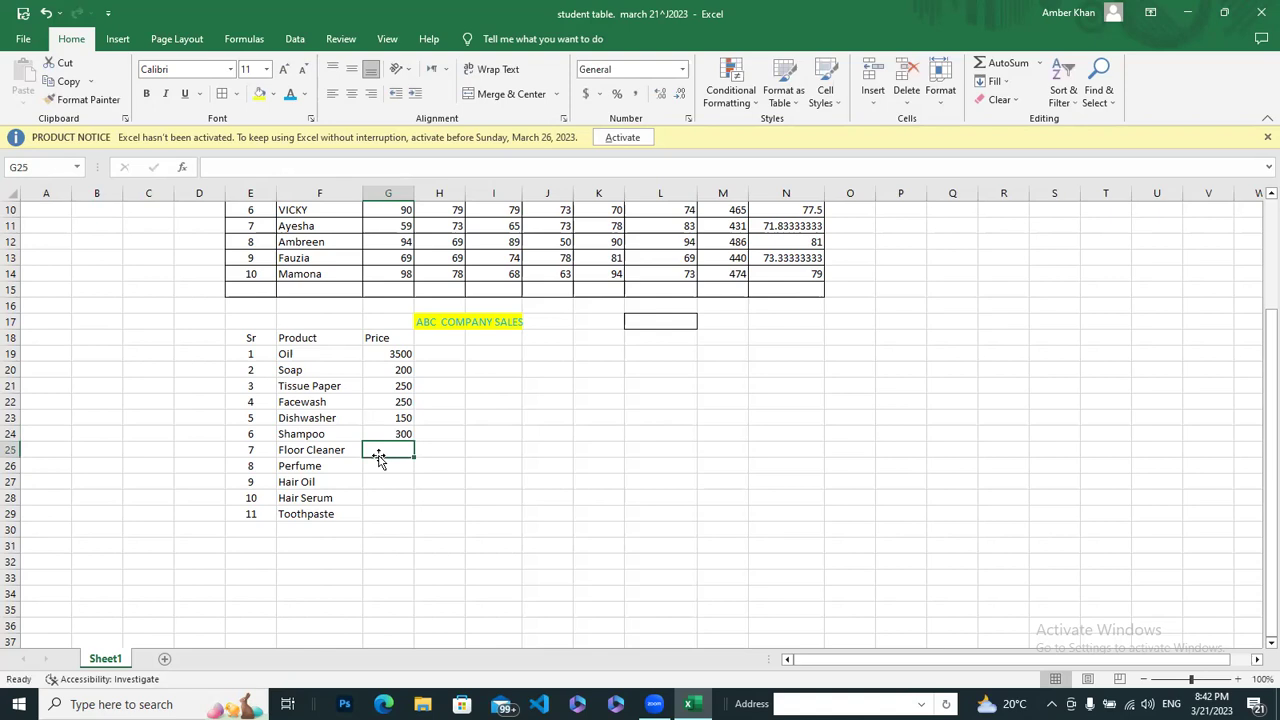
text(180)
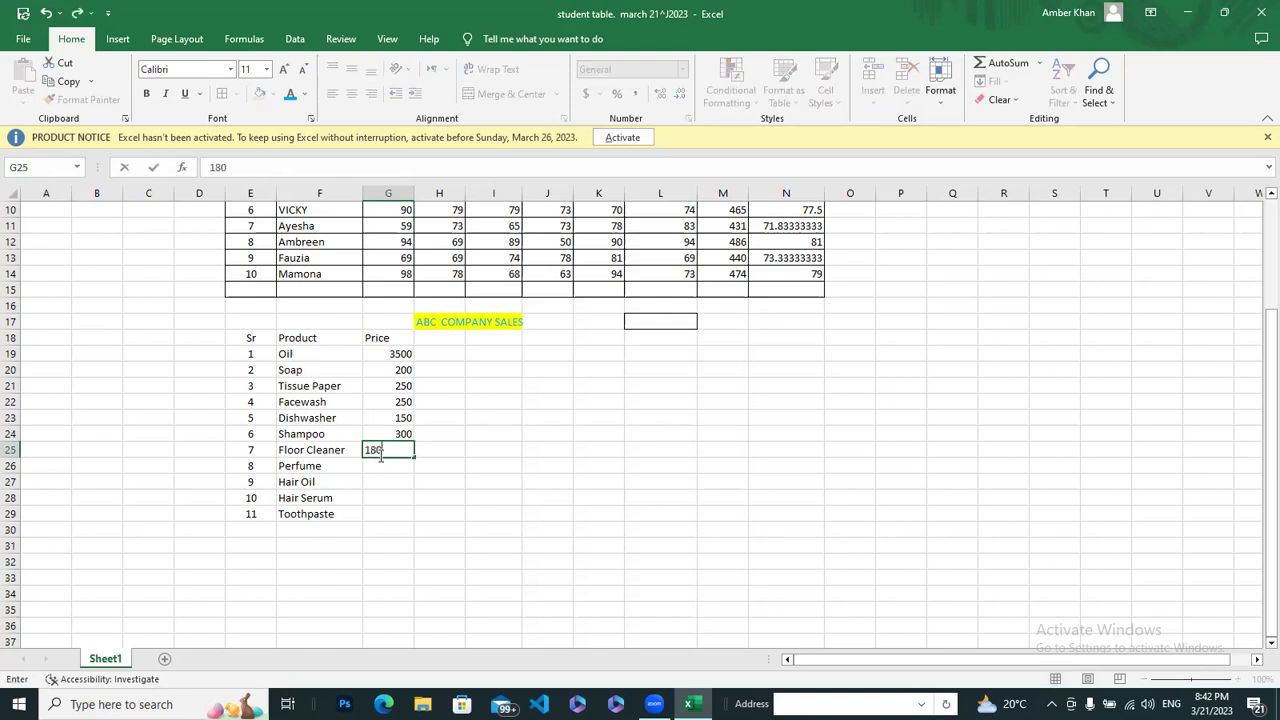
Confirm Floor Cleaner's 180, then price Perfume 1000, Hair Oil 150, Hair Serum 450 and Toothpaste 250
click(384, 463)
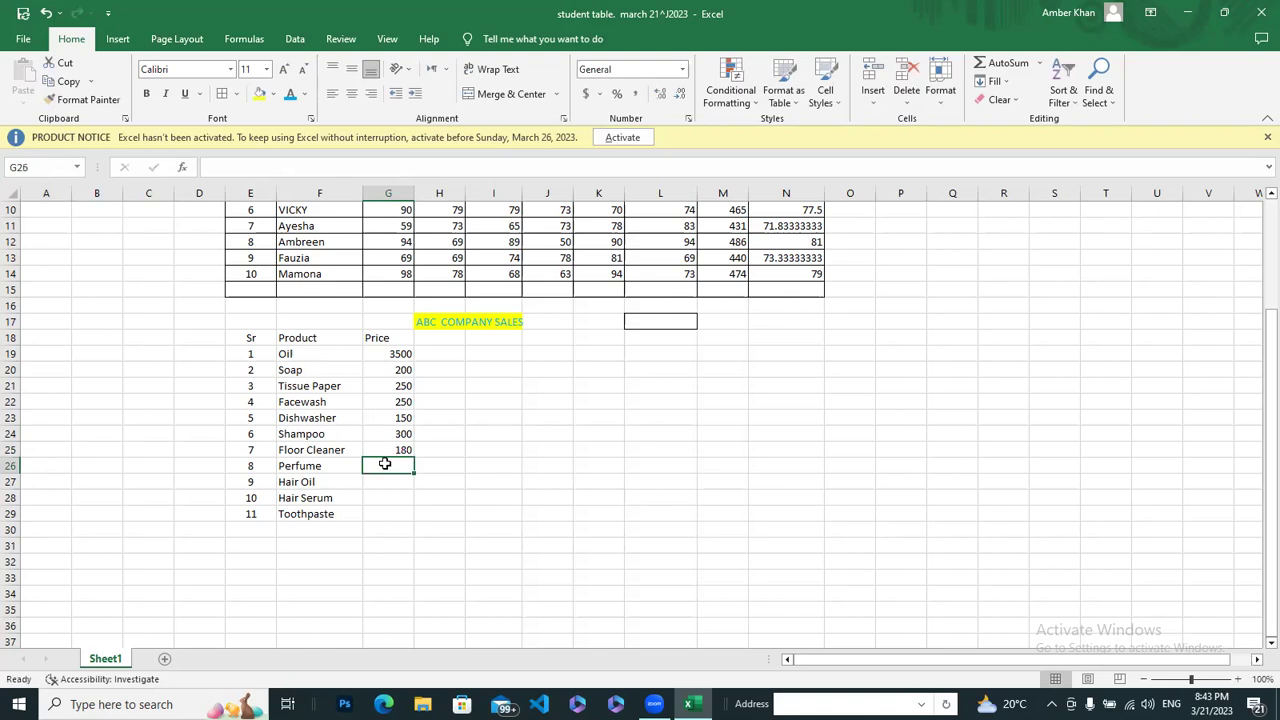
text(1000)
click(380, 481)
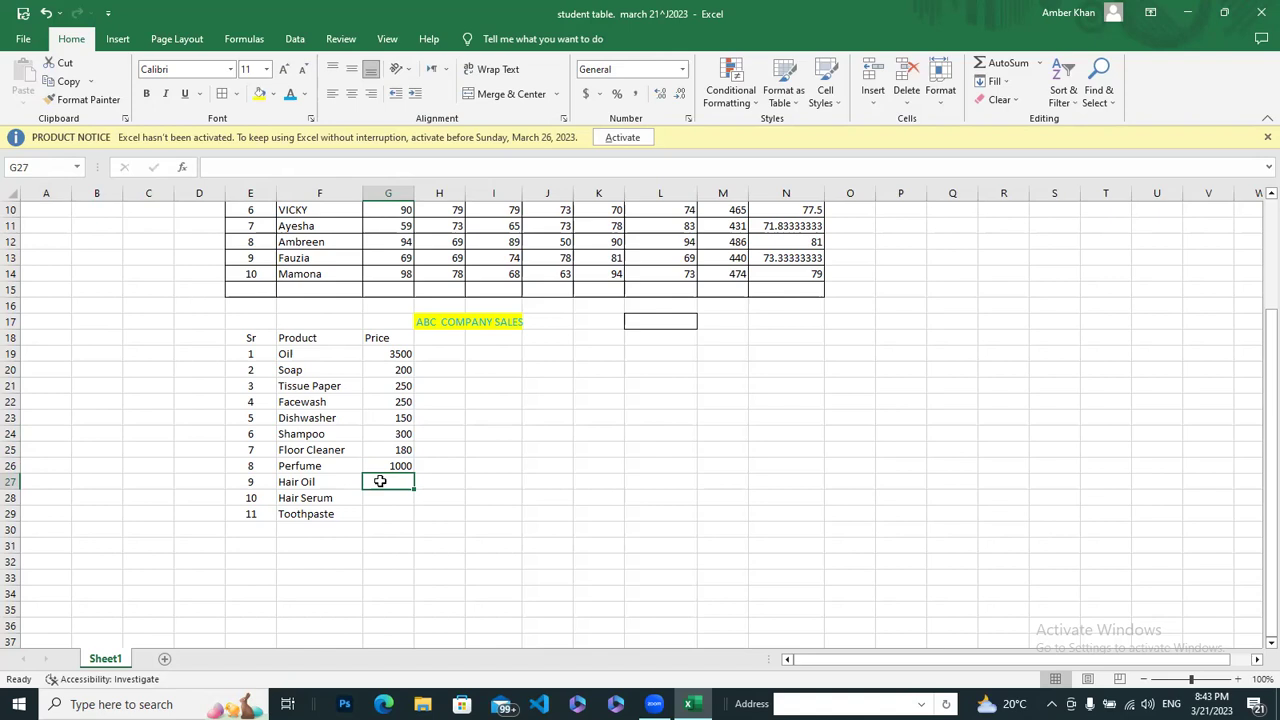
text(150)
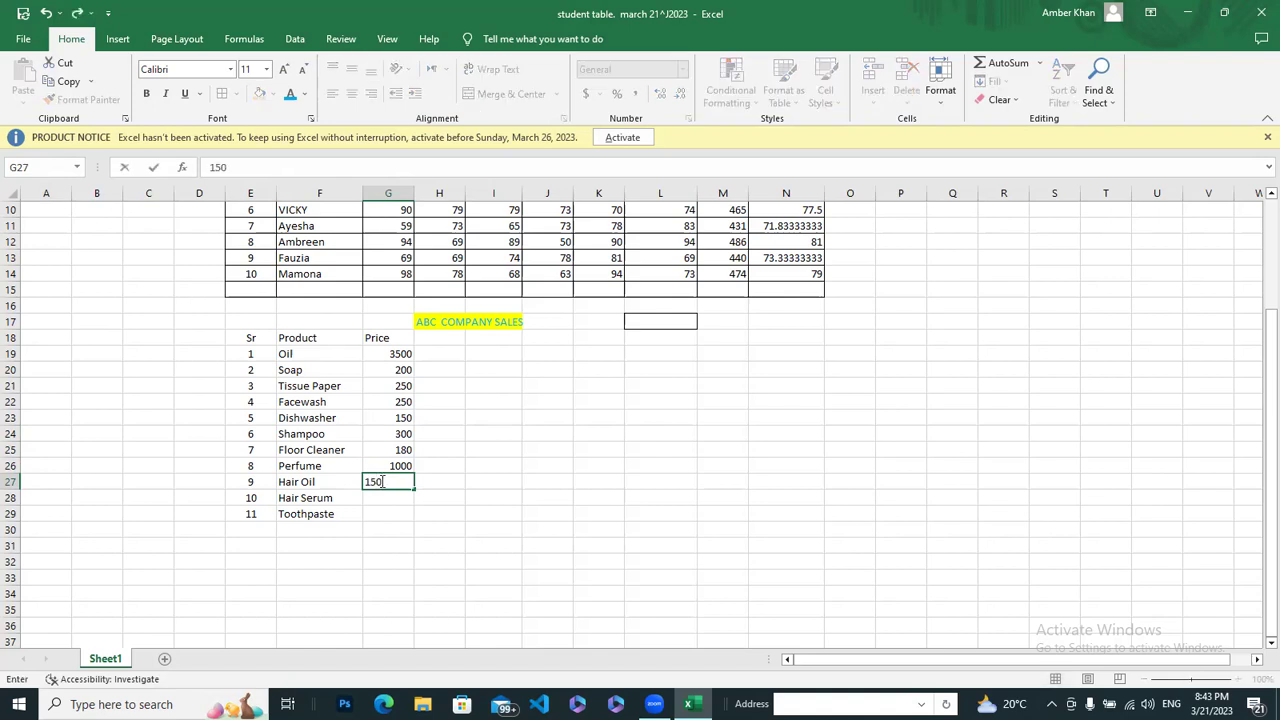
click(395, 499)
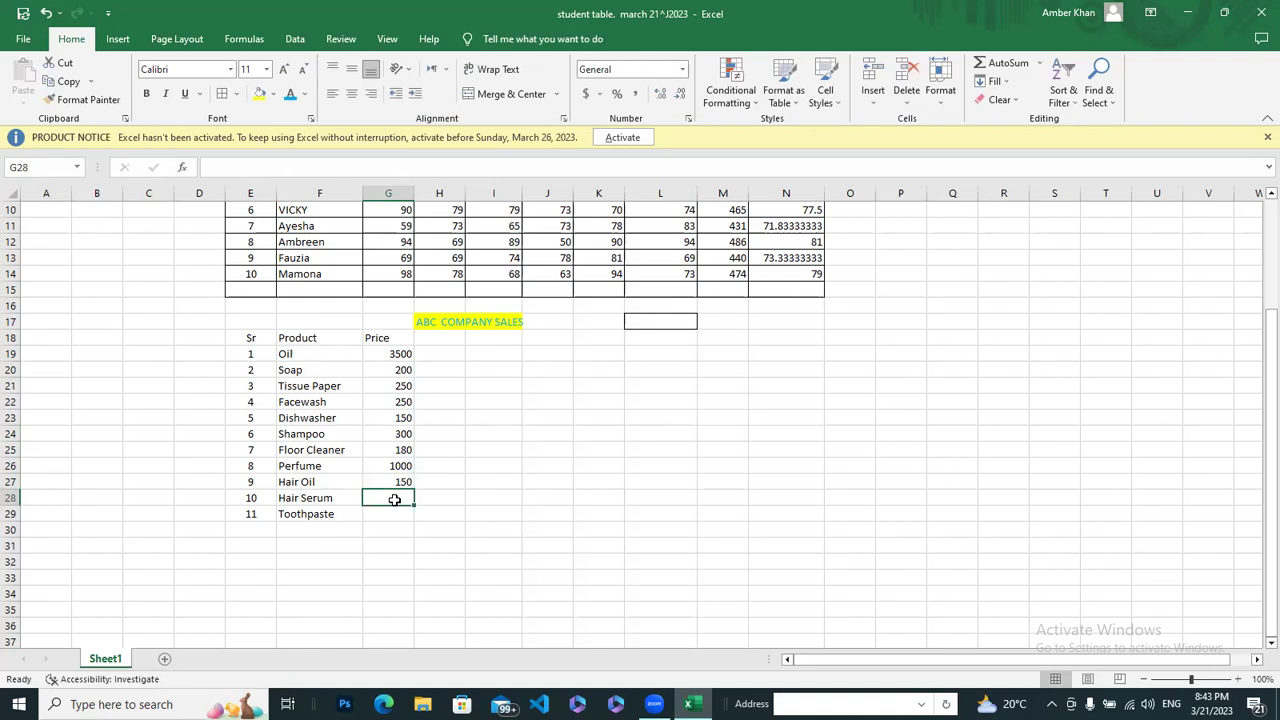
text(450)
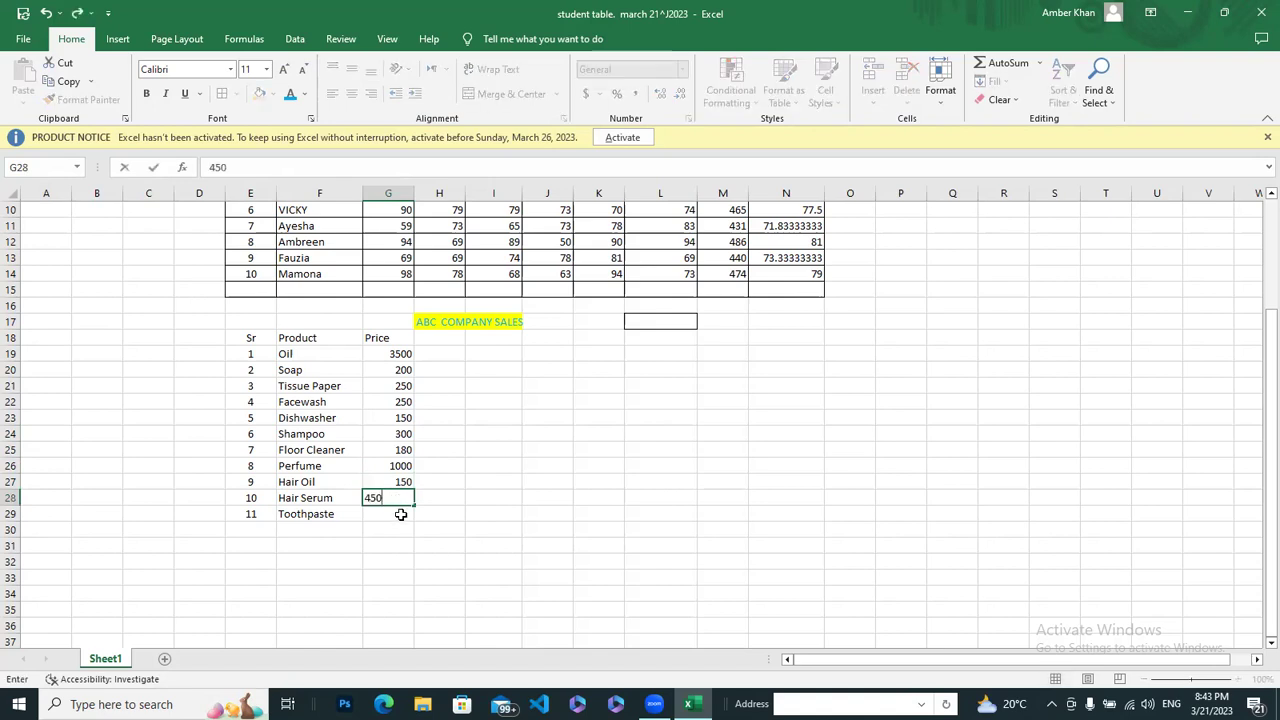
click(400, 515)
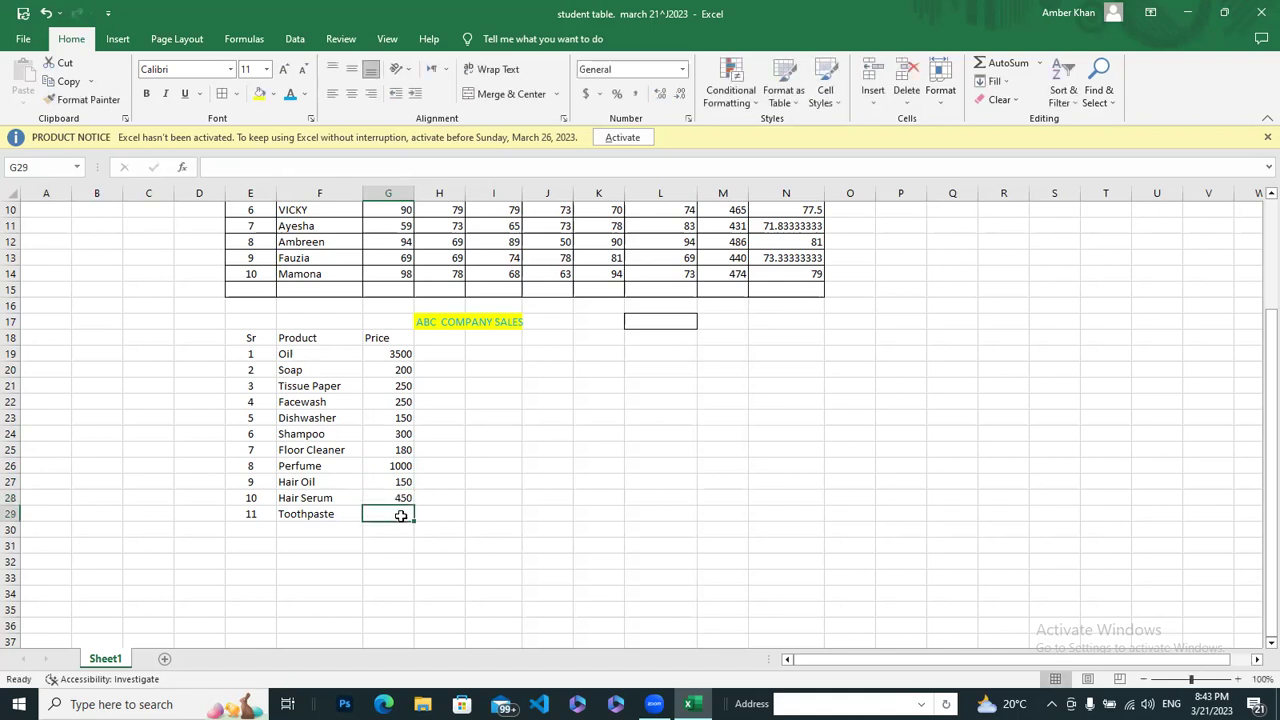
text(2)
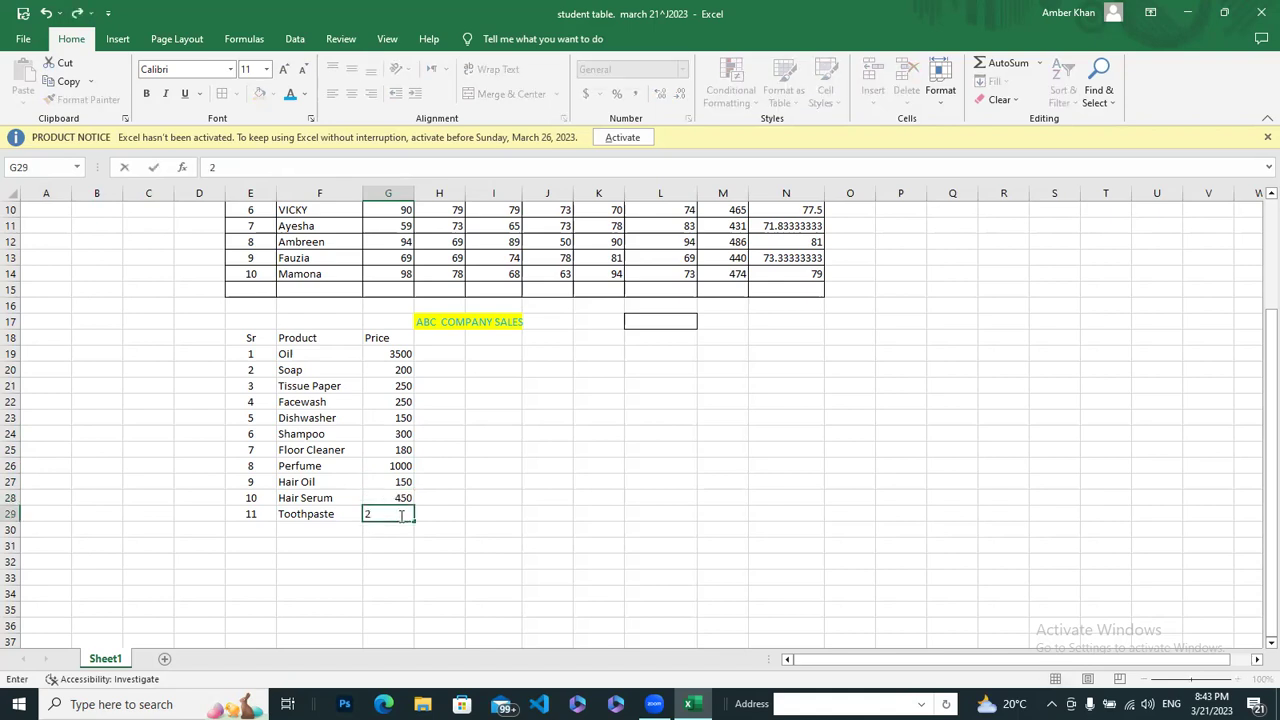
text(50)
click(390, 543)
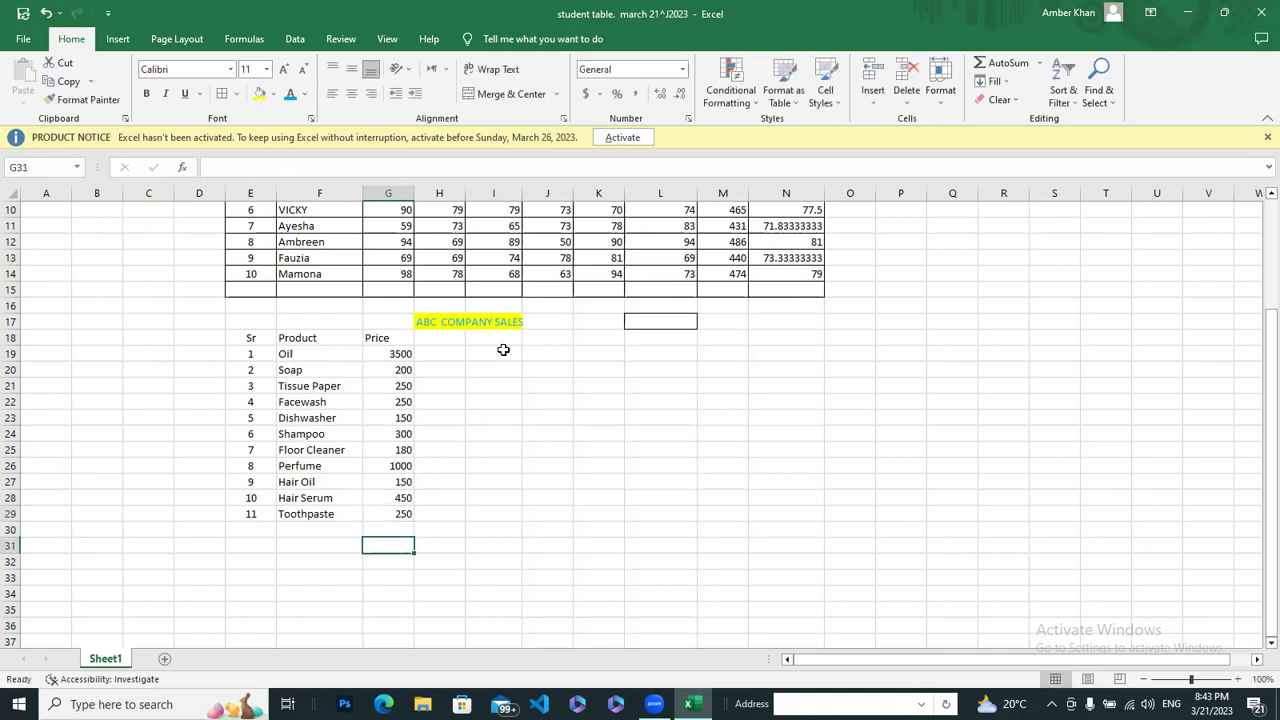
Add a Quantity heading in H18 and enter 1, 3, 2, 4, 6 for Oil through Dishwasher
click(442, 340)
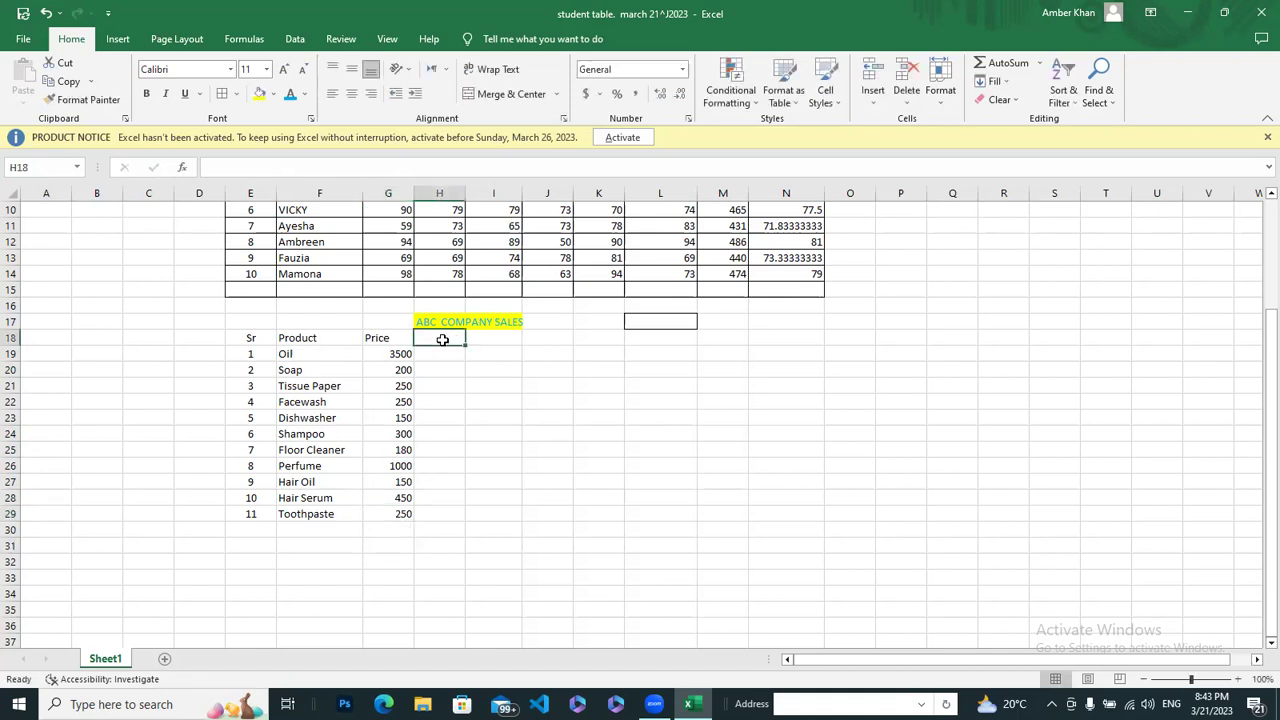
text(Quantity)
click(439, 353)
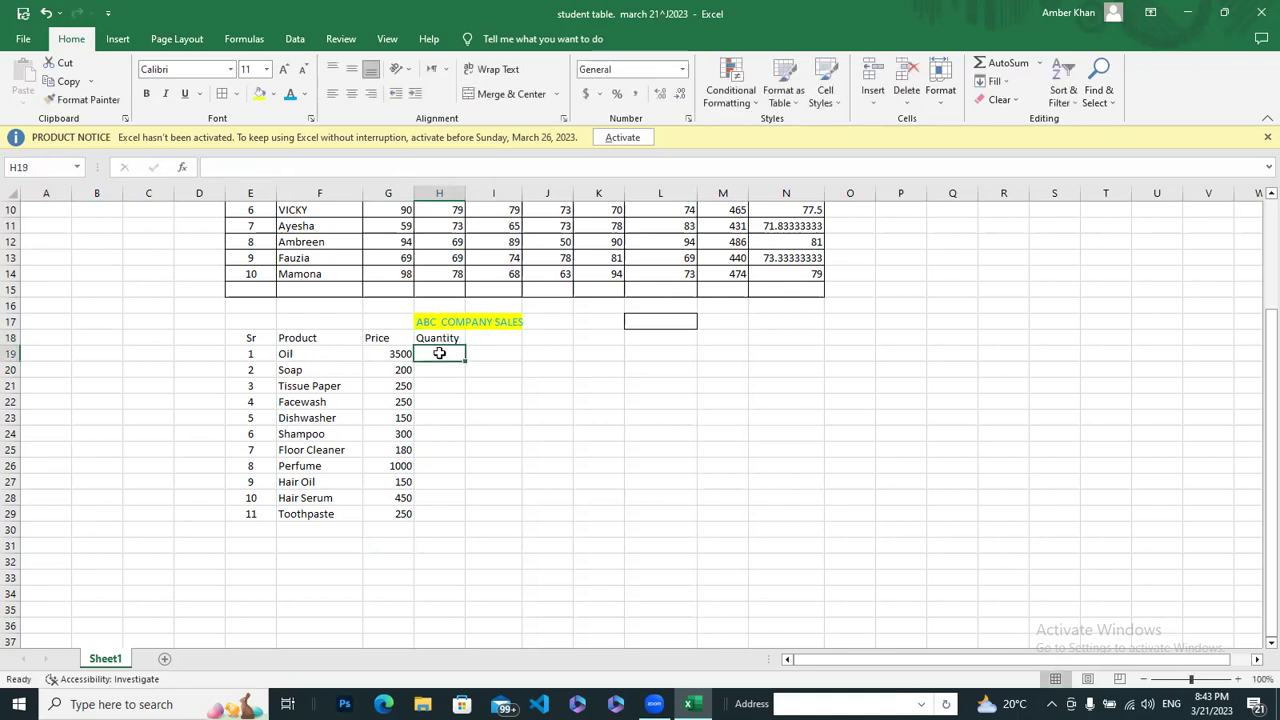
text(1)
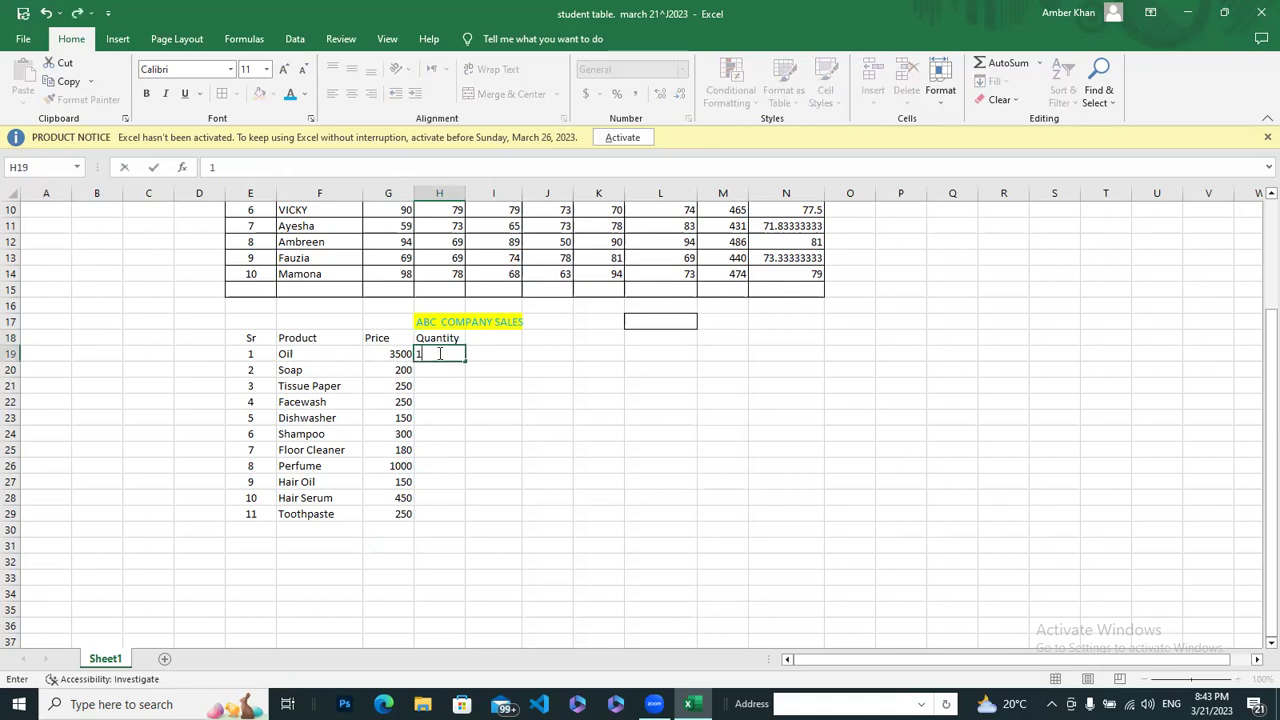
click(429, 368)
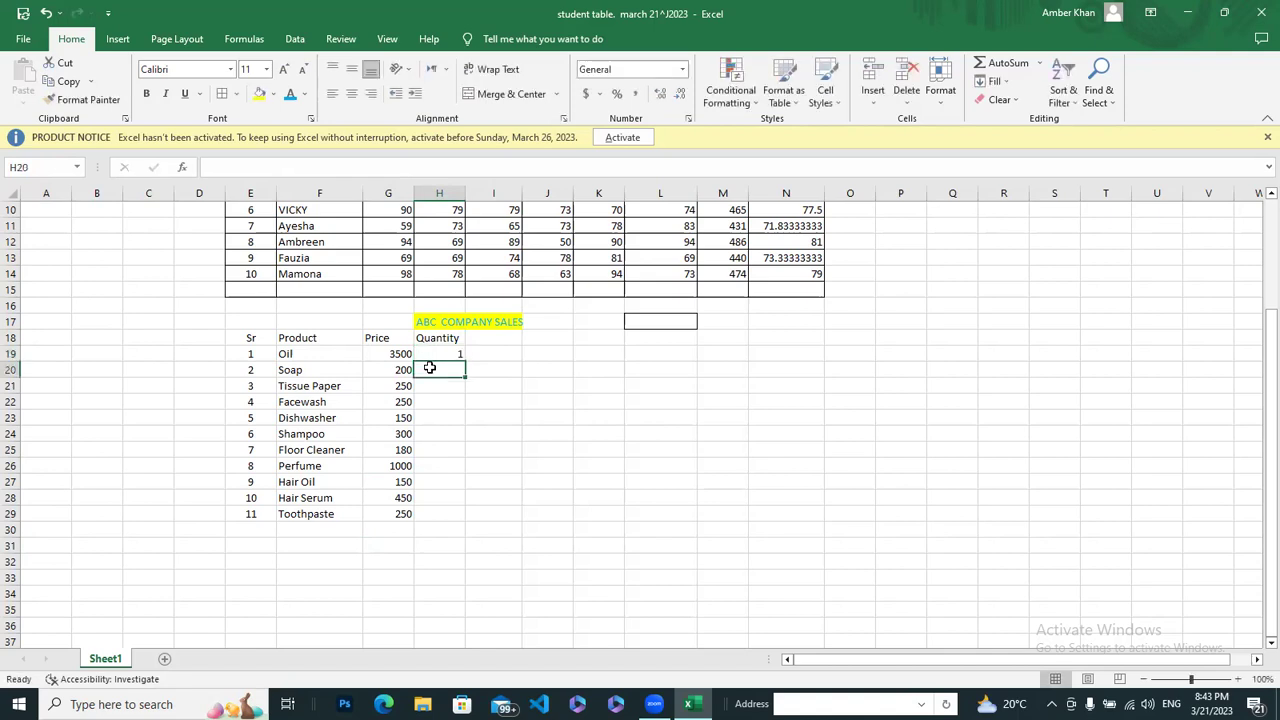
text(3)
click(436, 386)
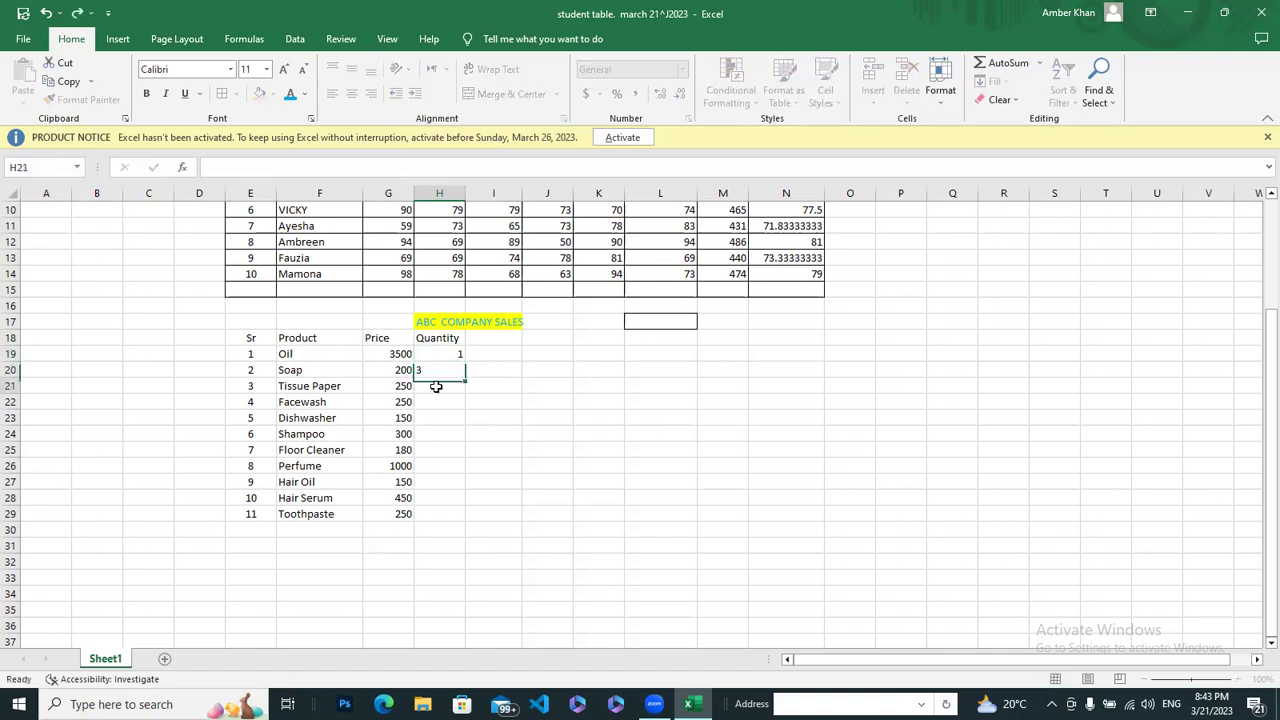
text(2)
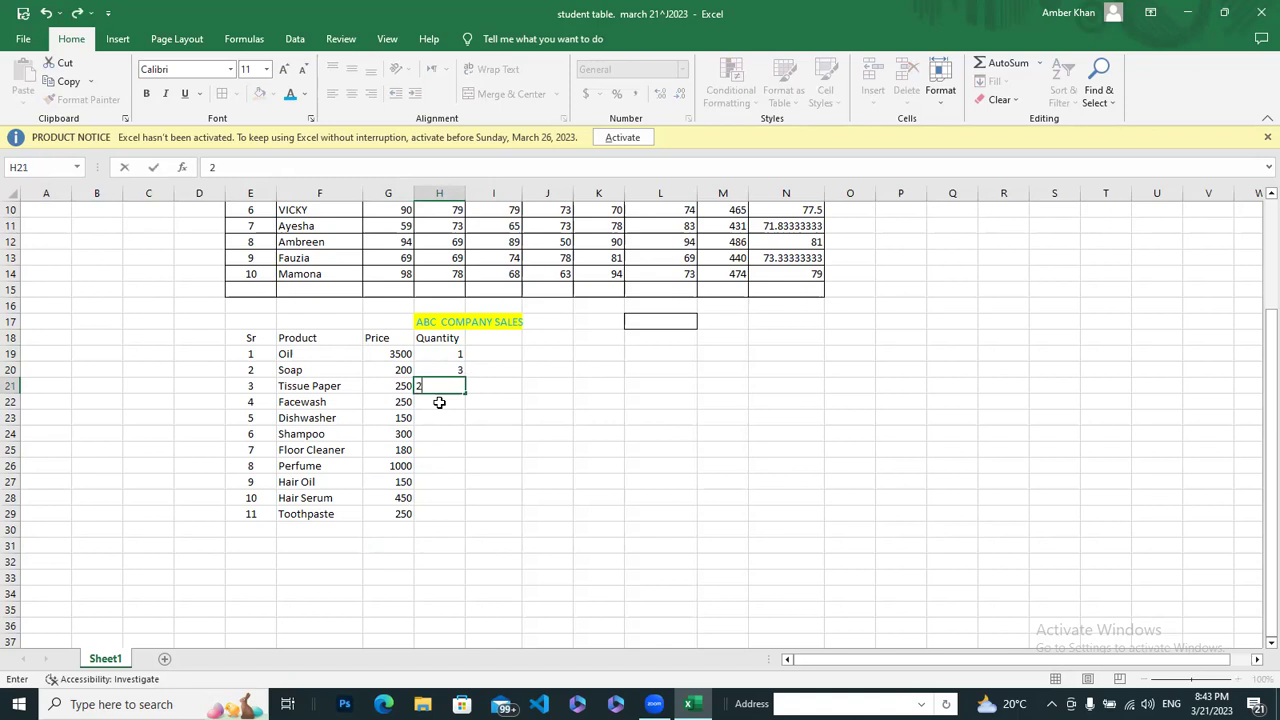
click(439, 402)
text(4)
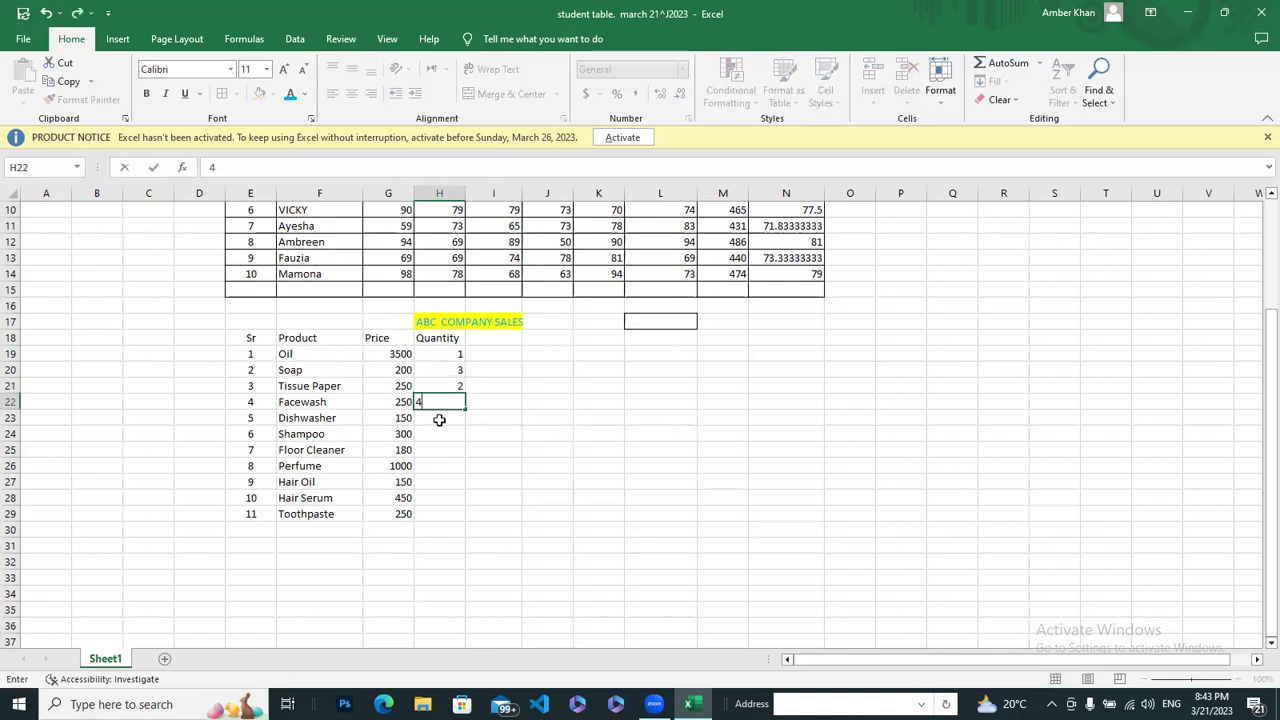
click(439, 419)
text(6)
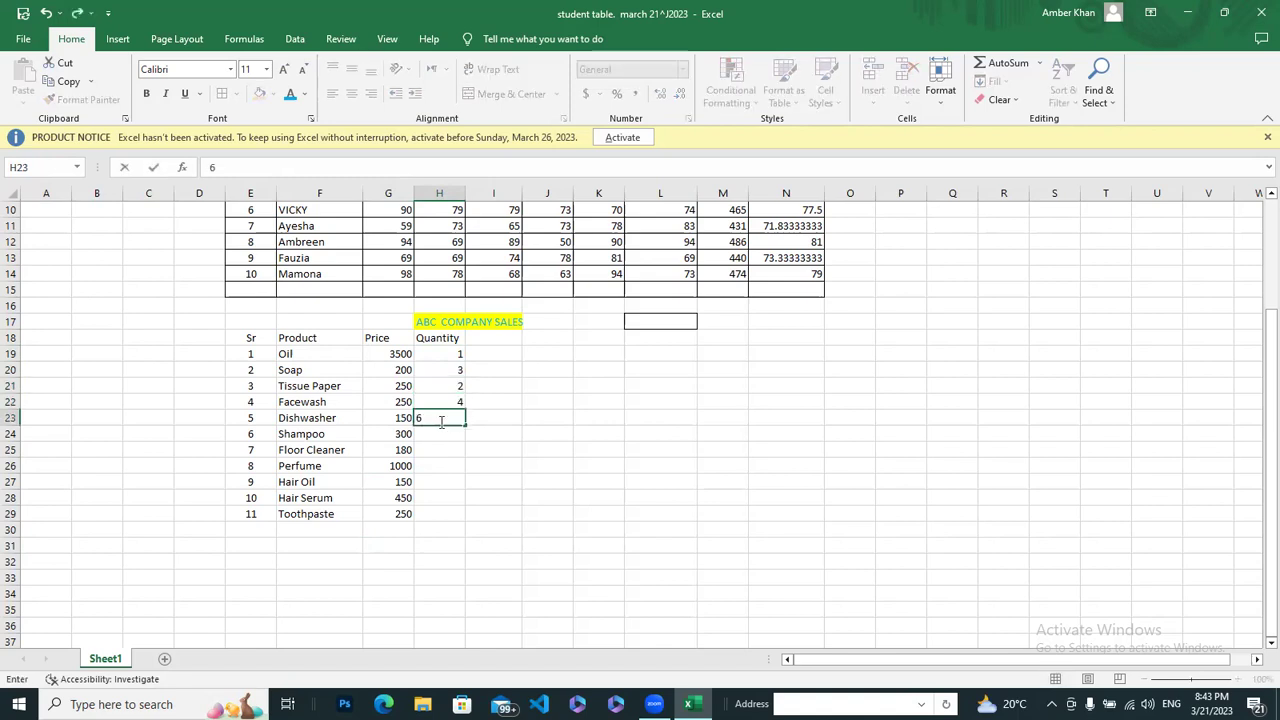
click(440, 434)
Enter quantities 1, 3, 8, 9, 10 and 12 for Shampoo through Toothpaste
text(1)
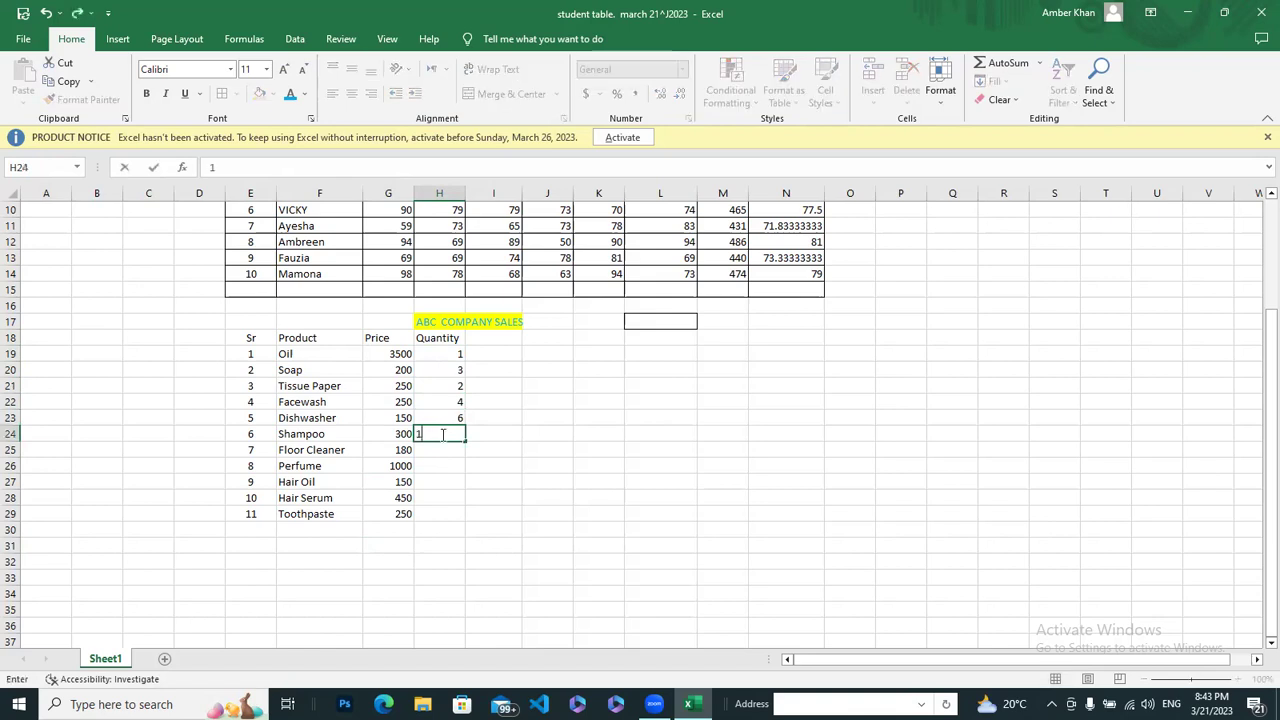
click(442, 448)
text(3)
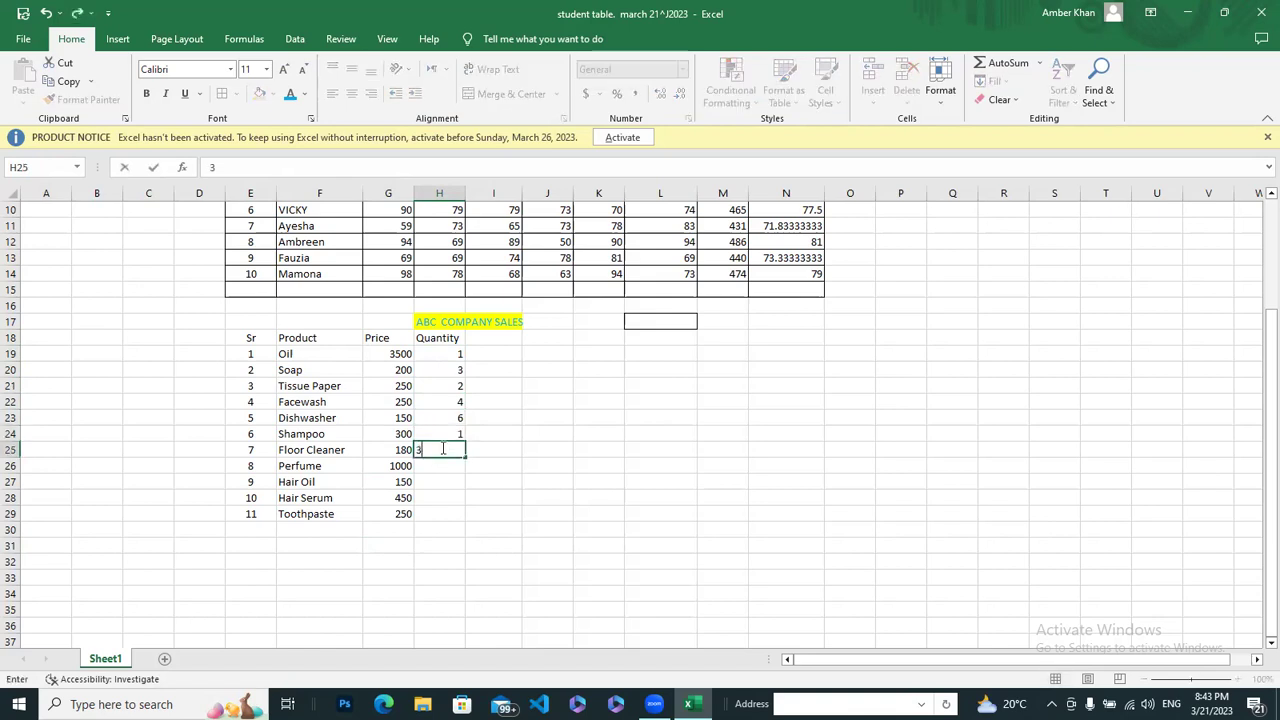
click(450, 468)
text(8)
click(449, 482)
text(9)
click(444, 504)
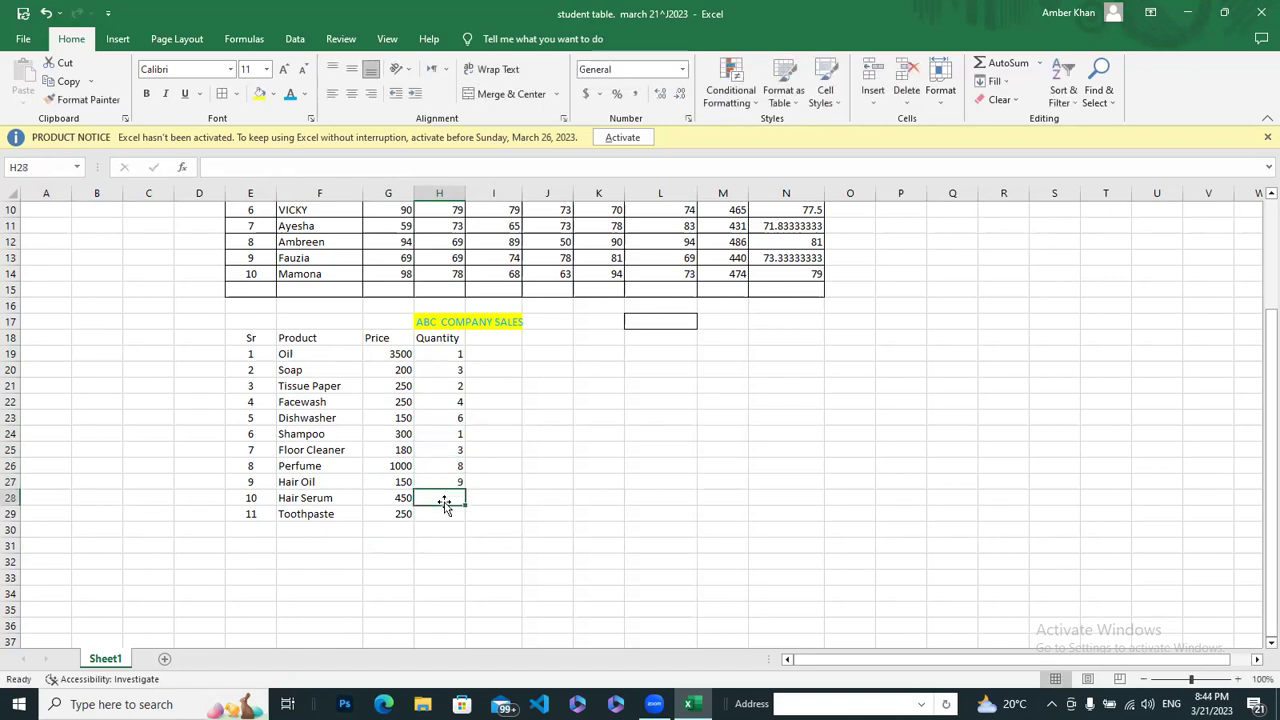
text(10)
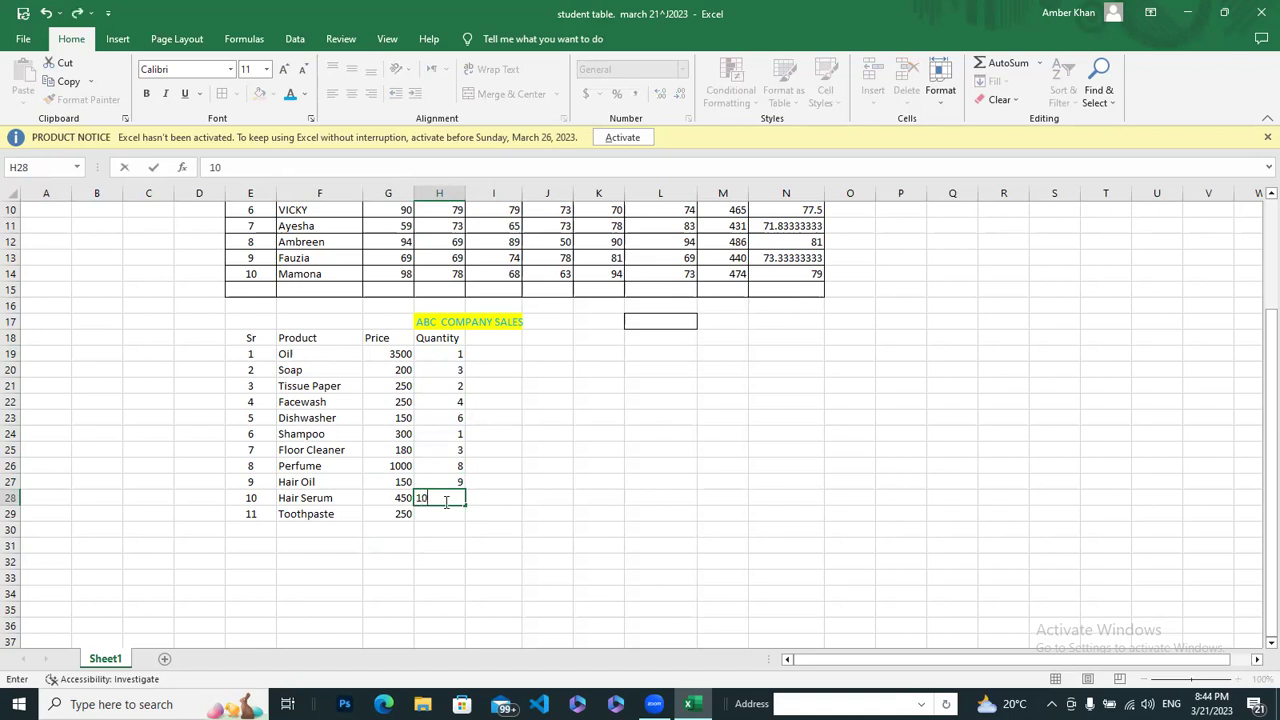
click(445, 514)
text(12)
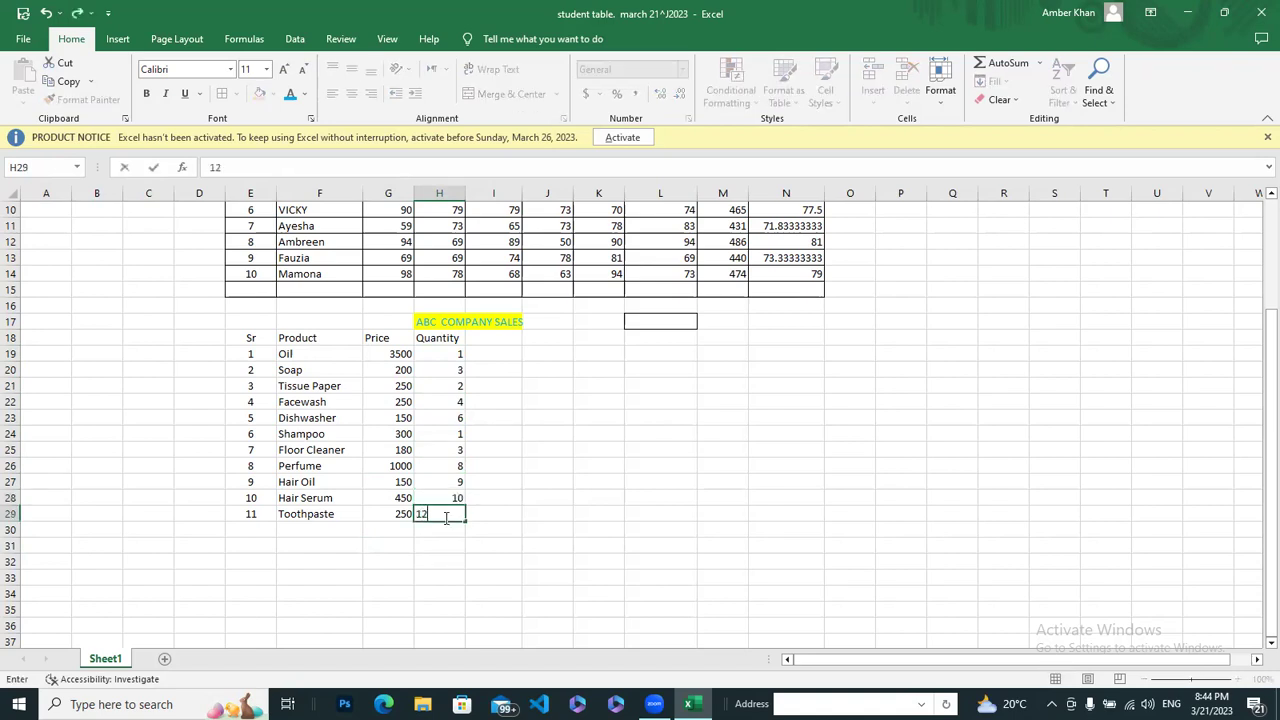
click(450, 544)
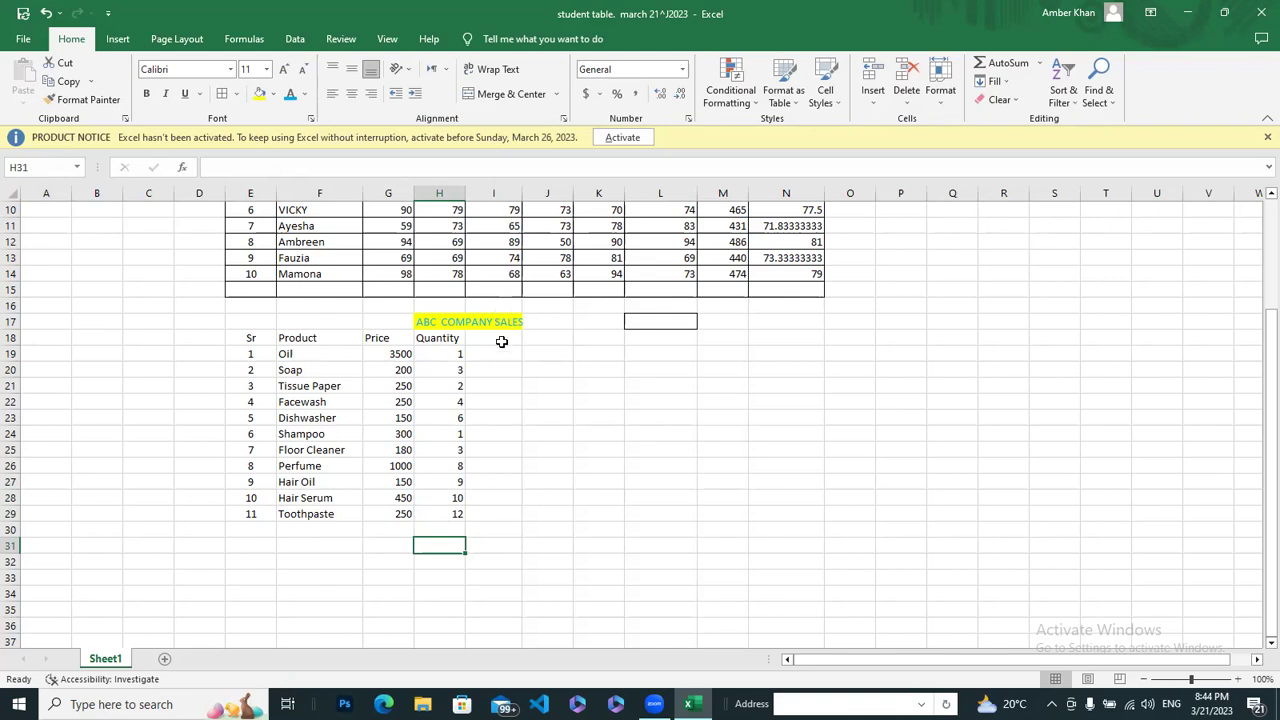
Type the heading 'Sales per Day' into cell I18
click(503, 340)
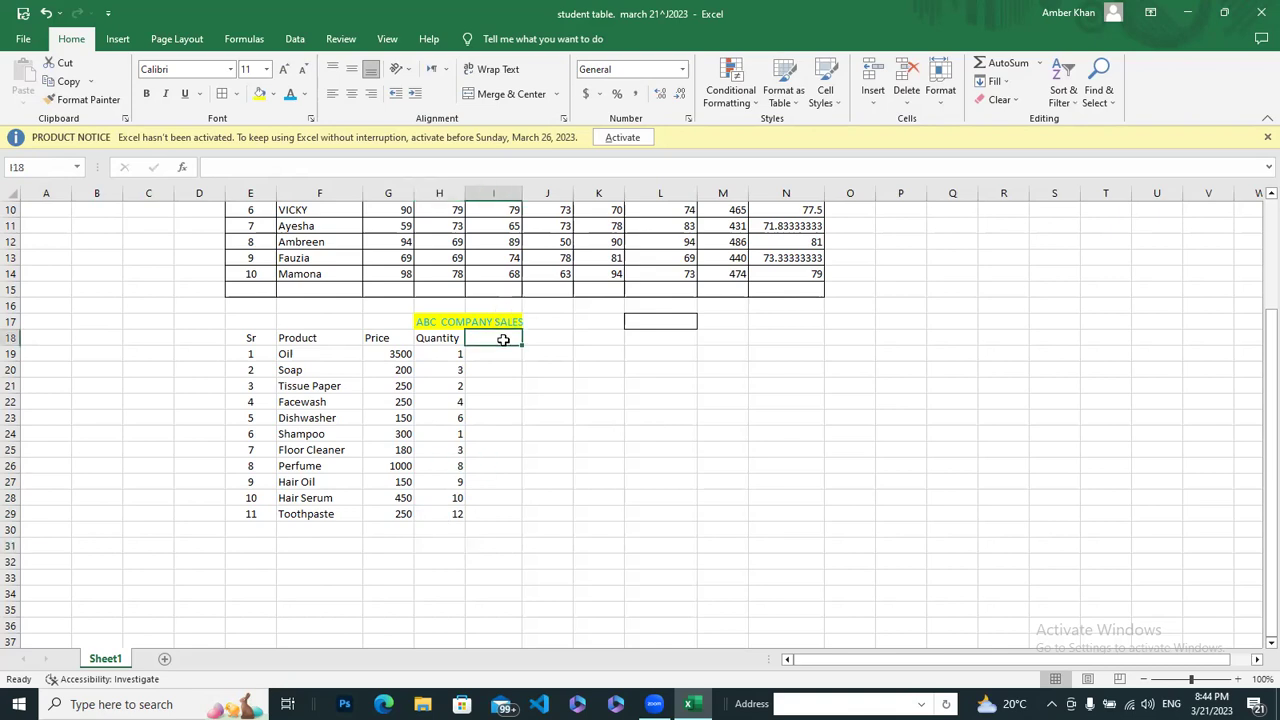
text(Sales)
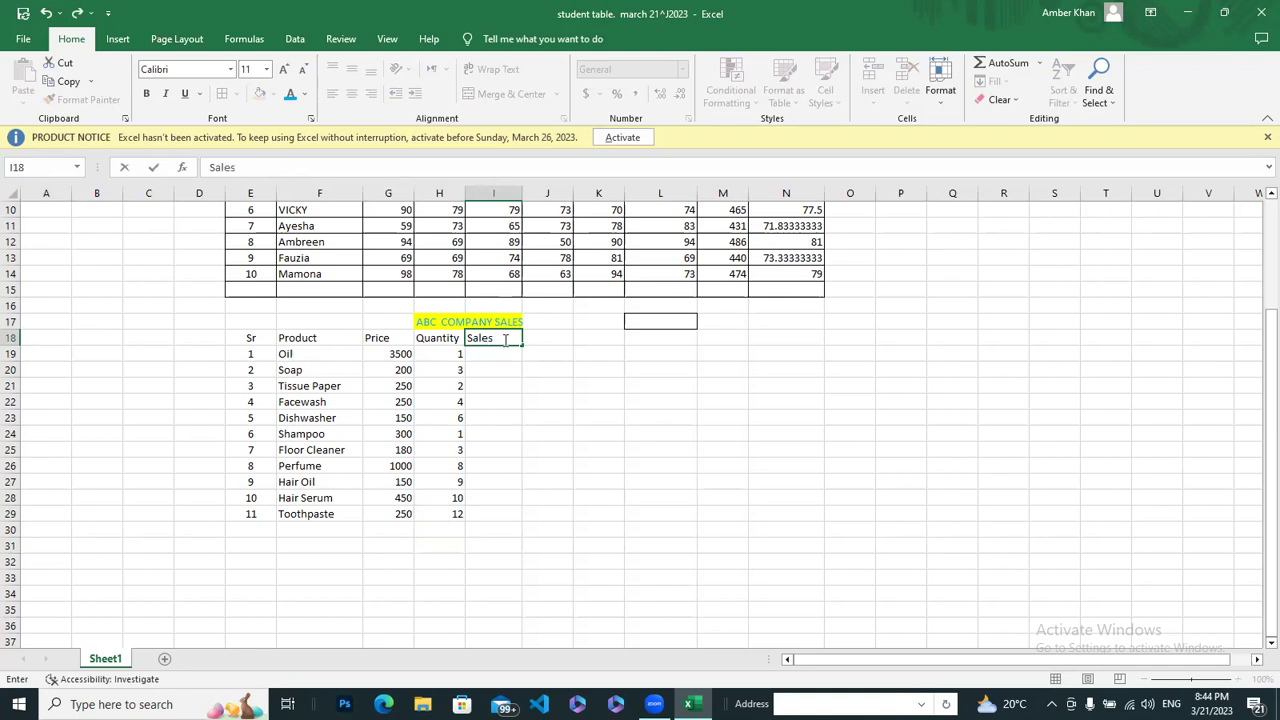
text( per)
text( Day)
click(493, 356)
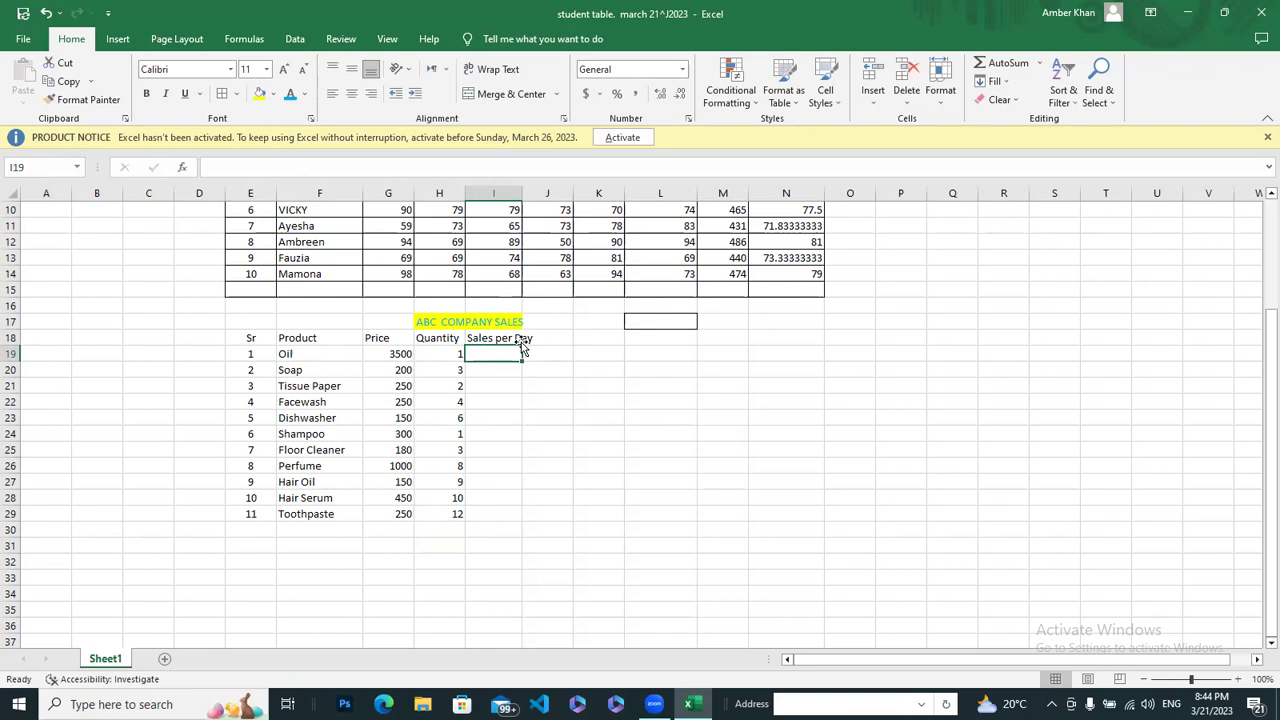
click(508, 384)
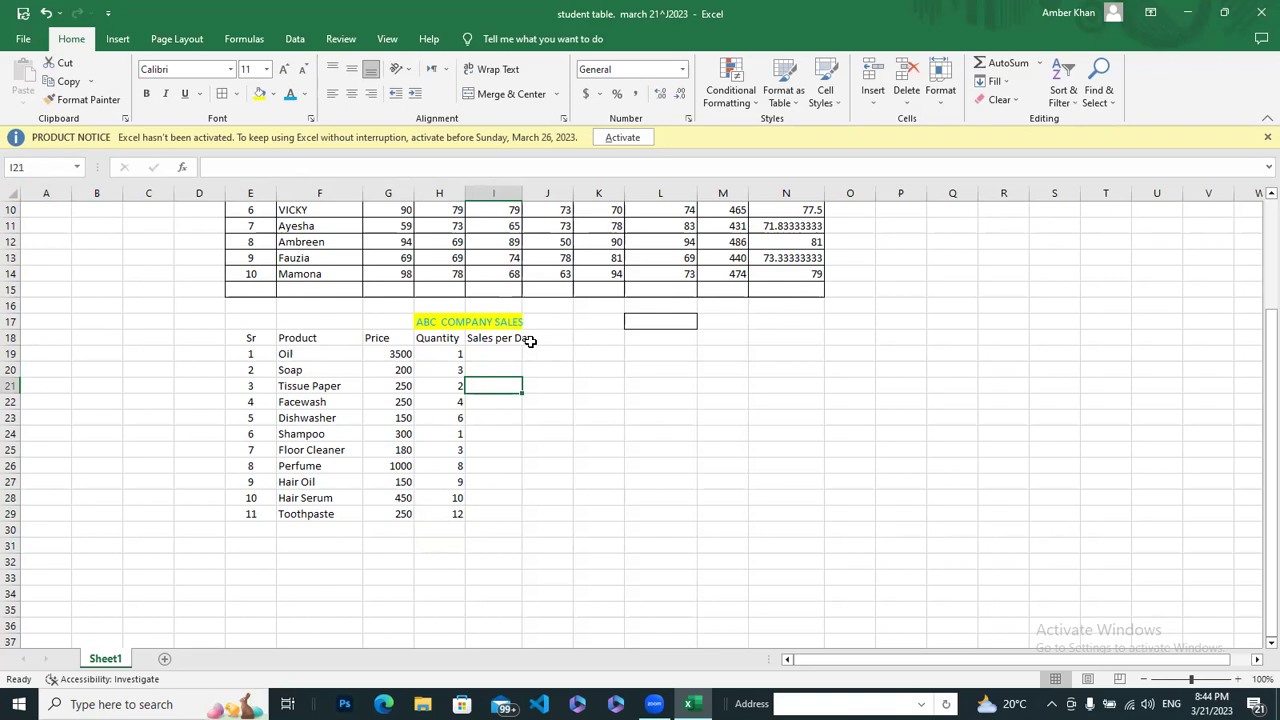
click(564, 405)
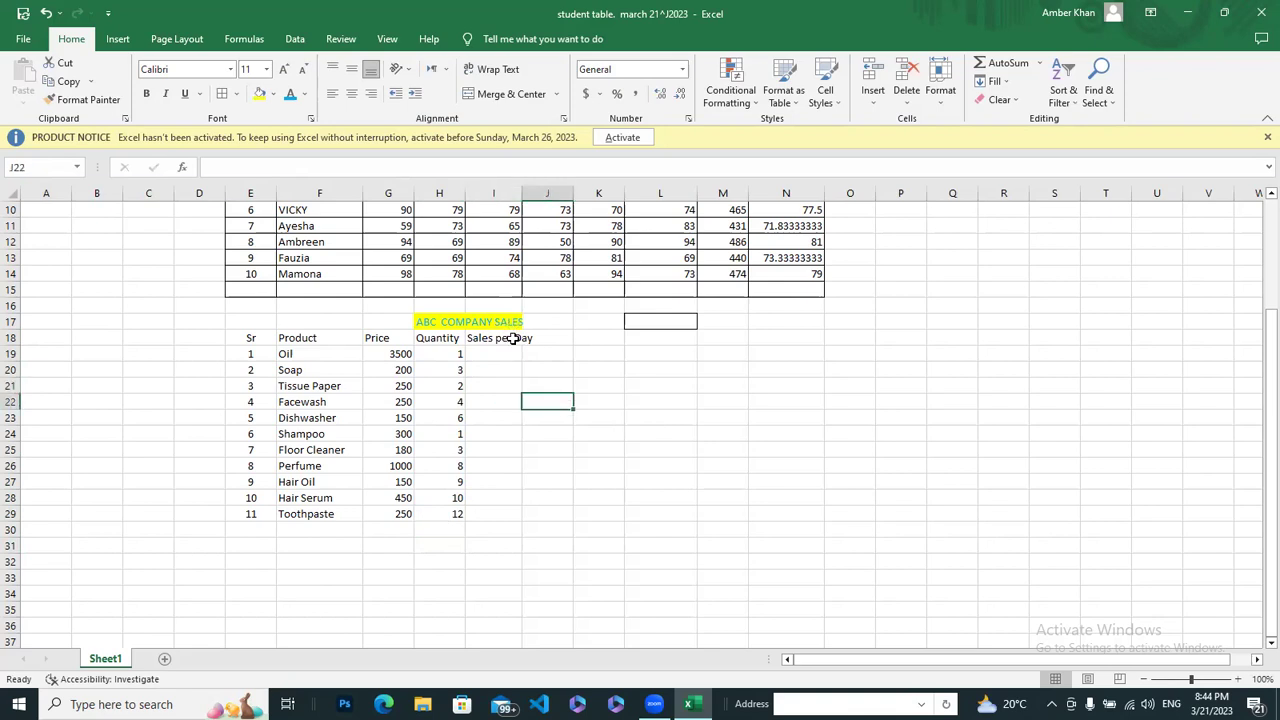
Adjust column I around the Sales per Day heading, ending on Oil's cell I19
click(512, 338)
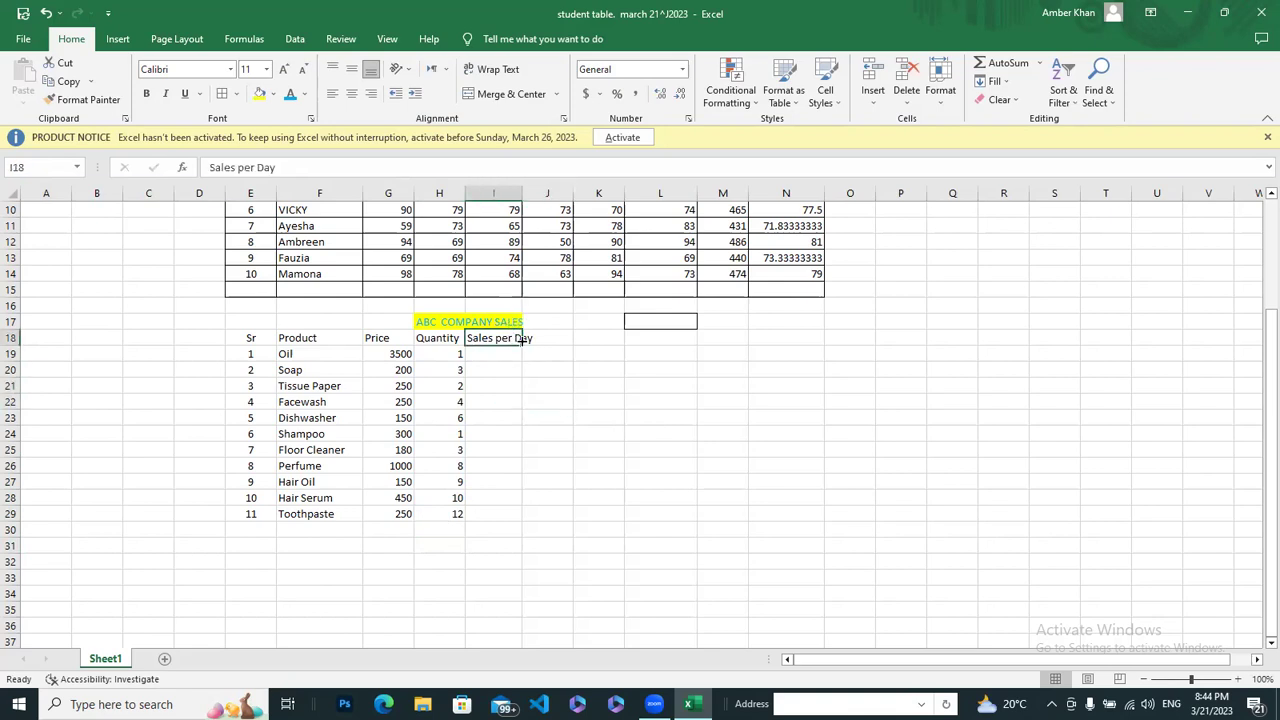
drag(520, 343, 536, 341)
click(499, 405)
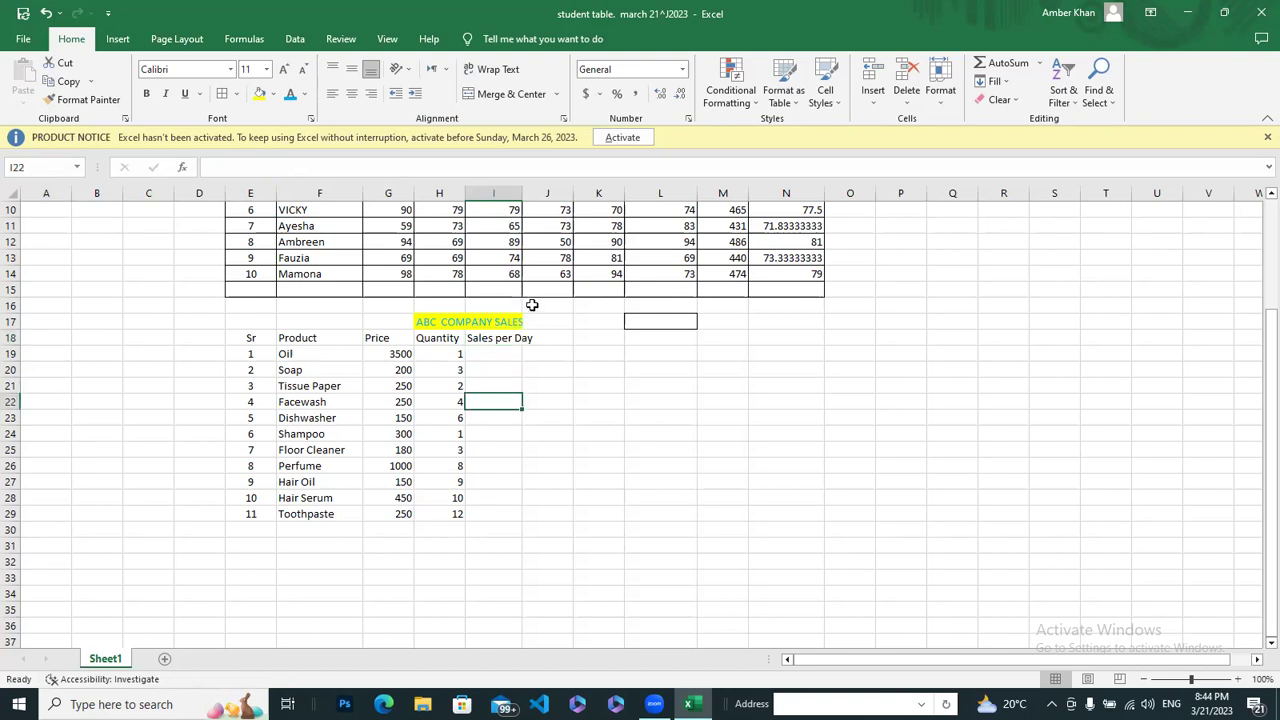
click(570, 369)
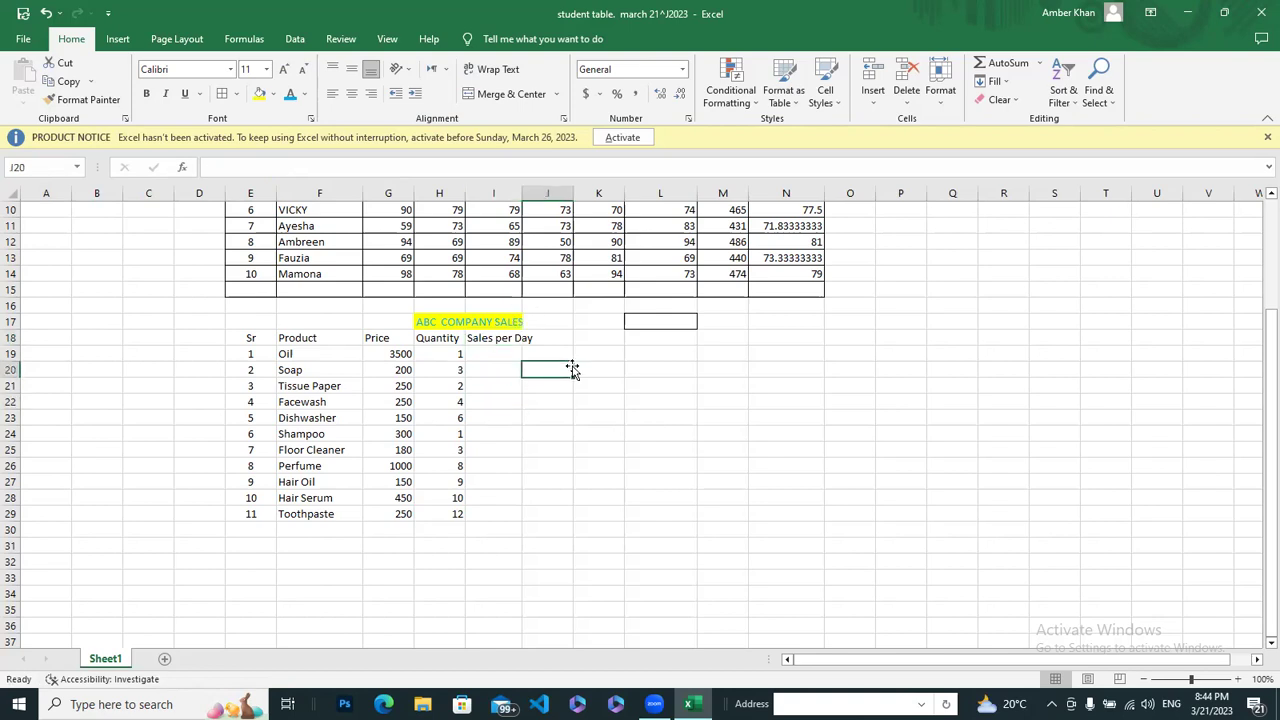
click(519, 311)
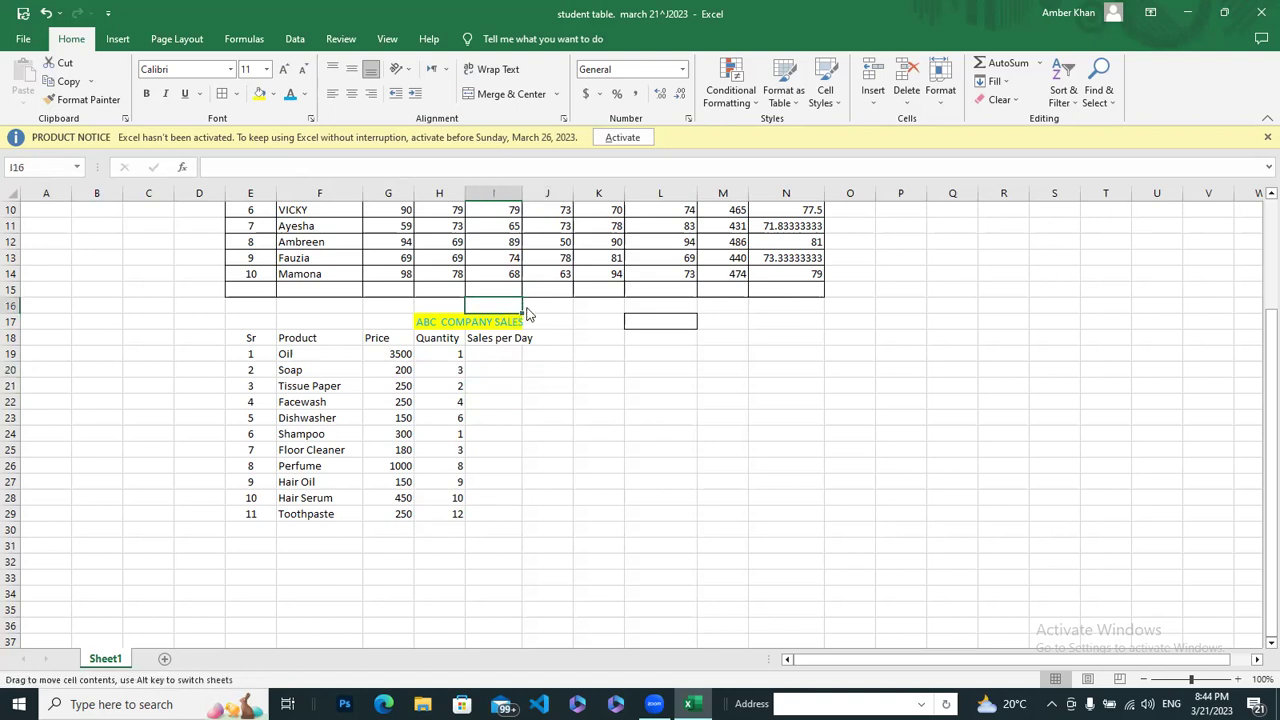
drag(521, 311, 530, 312)
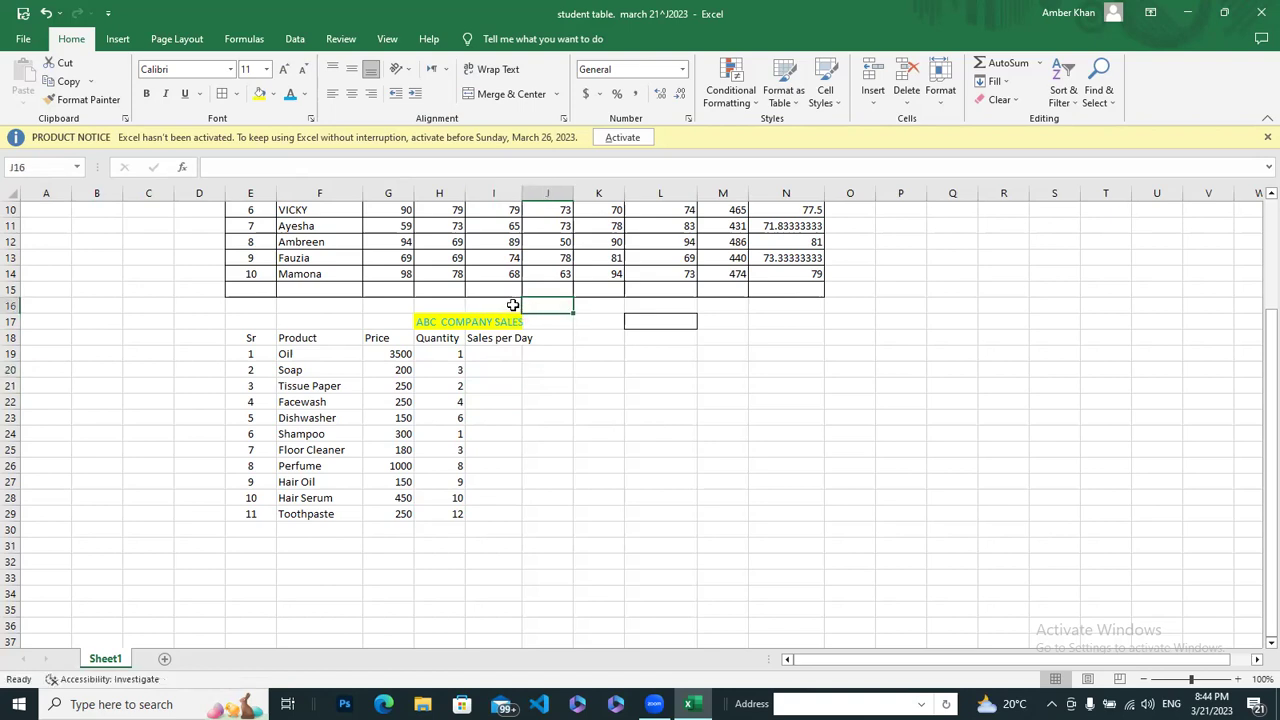
click(519, 309)
drag(521, 311, 531, 308)
click(497, 368)
click(508, 354)
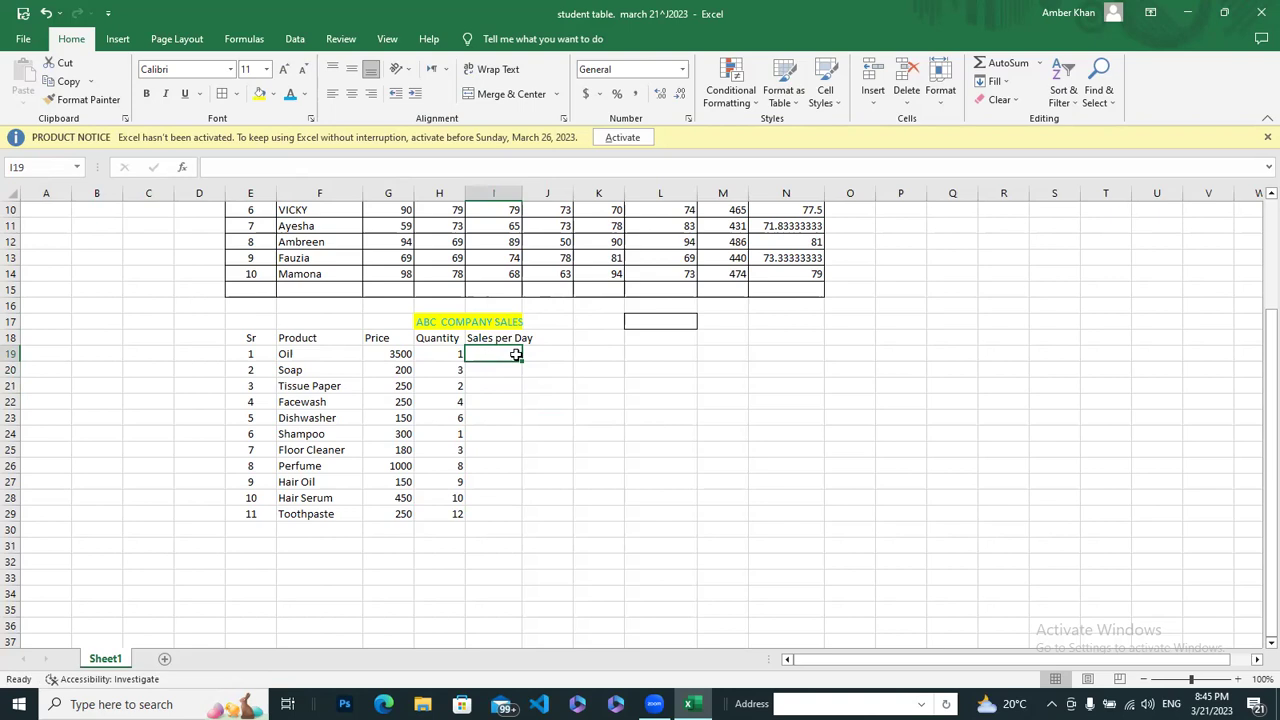
Enter =G19*H19 in I19 so Oil's Sales per Day shows 3500
drag(525, 358, 560, 362)
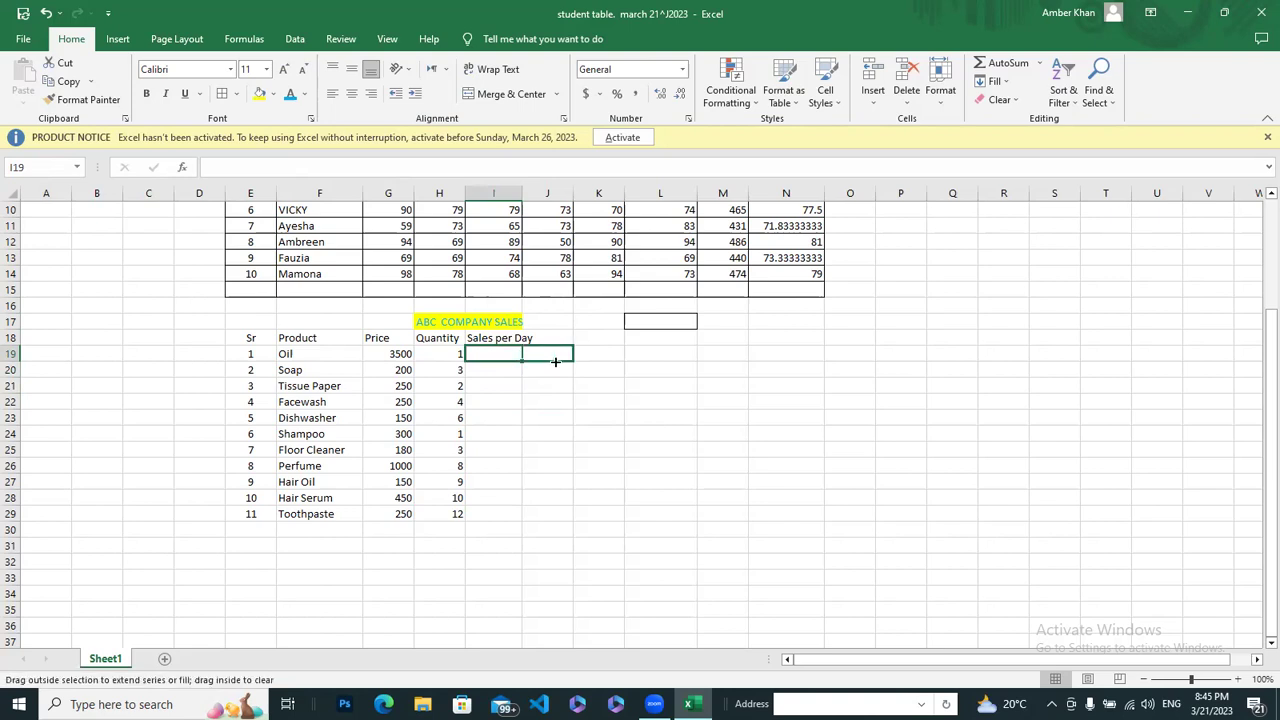
click(557, 383)
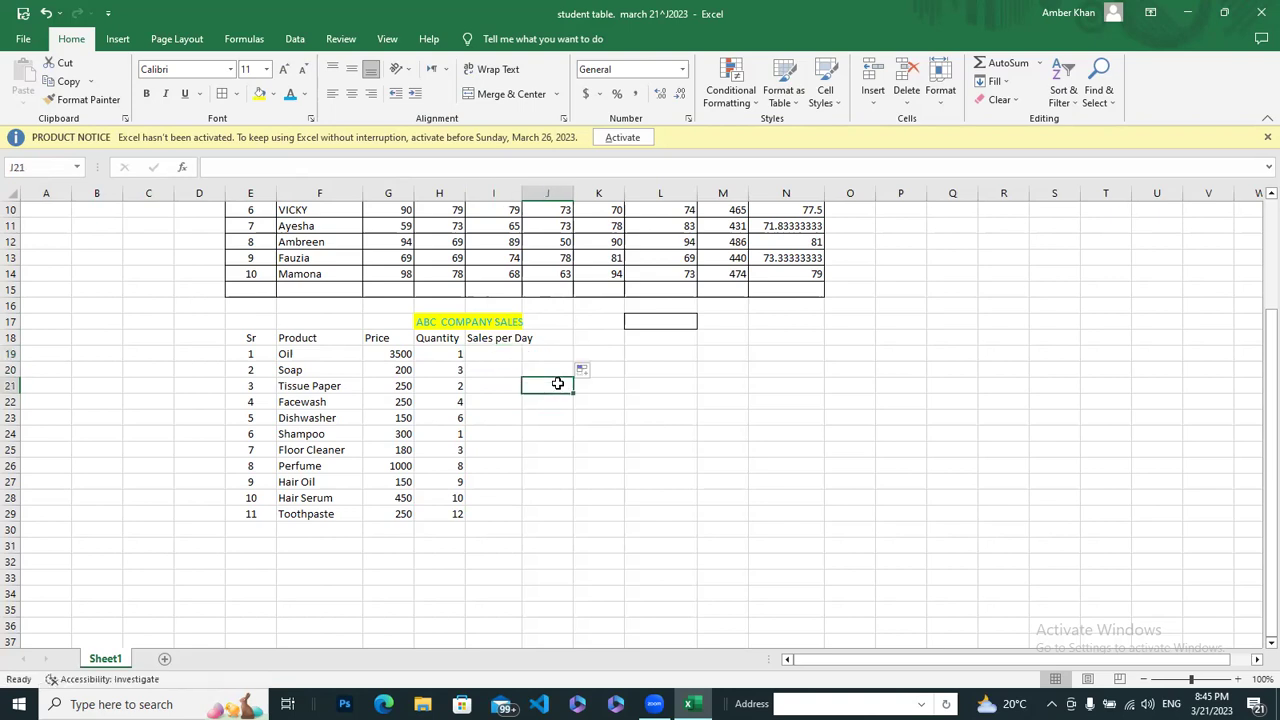
click(482, 353)
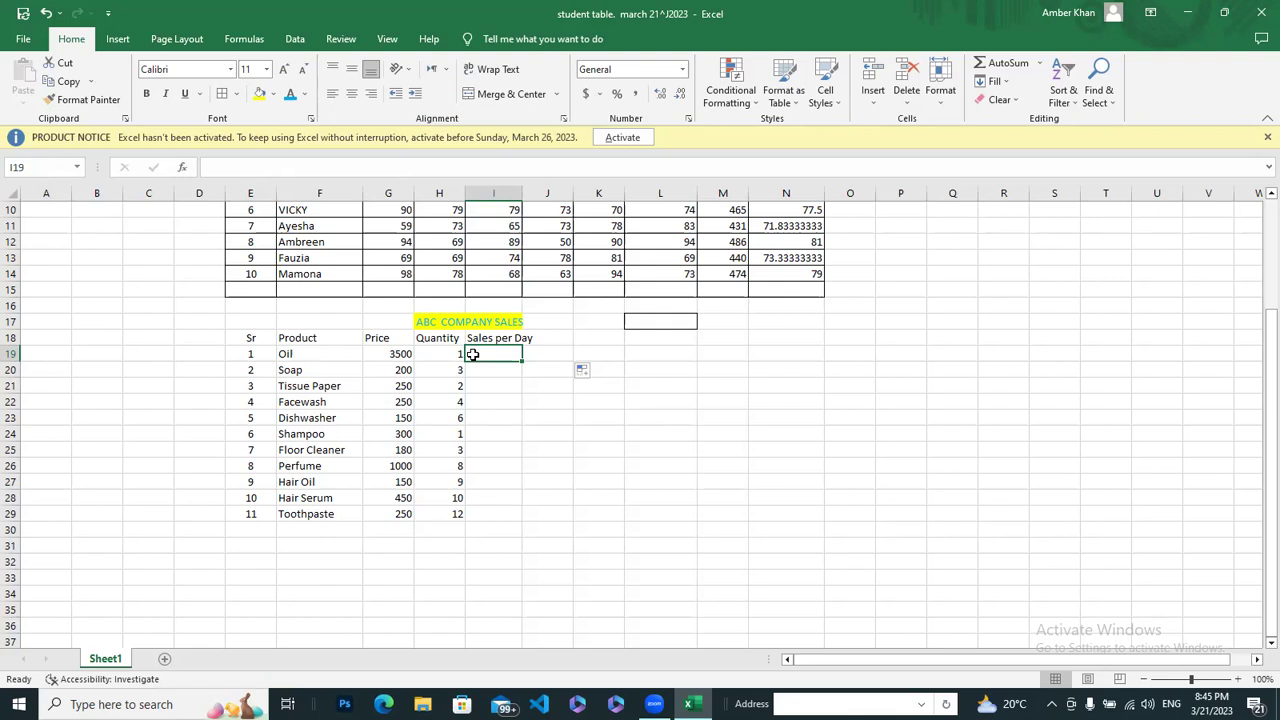
text(=)
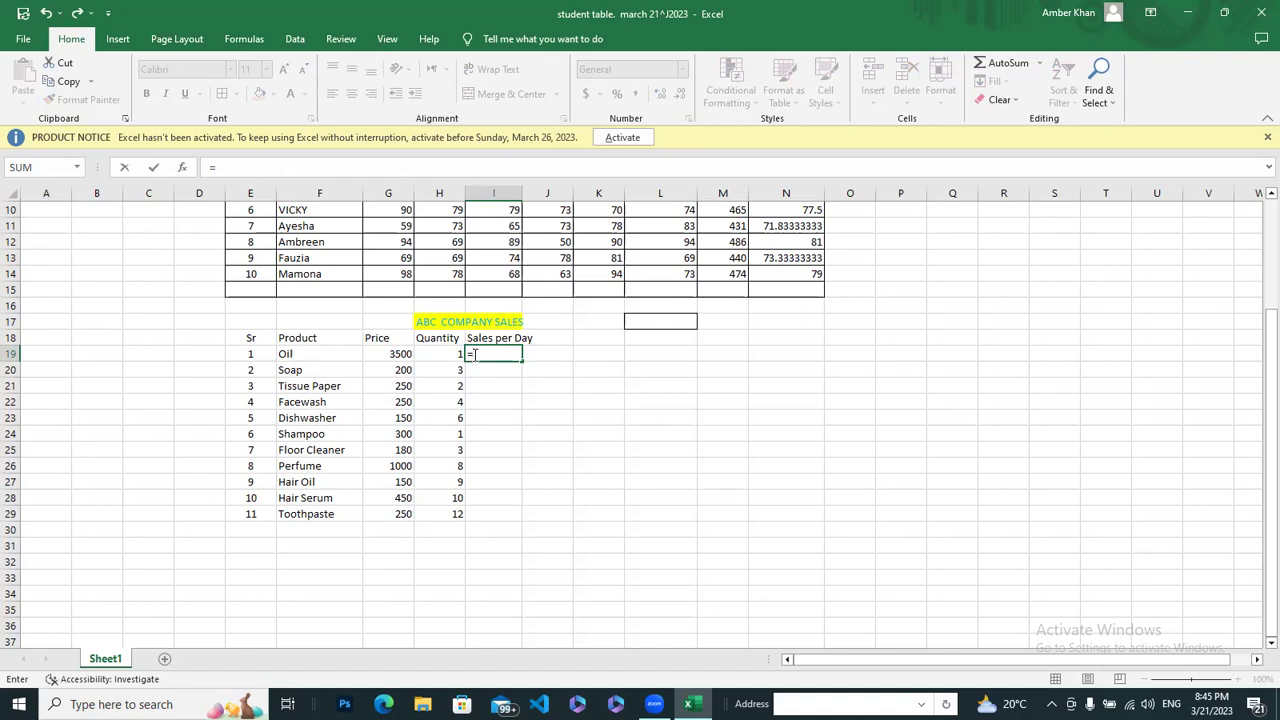
click(395, 355)
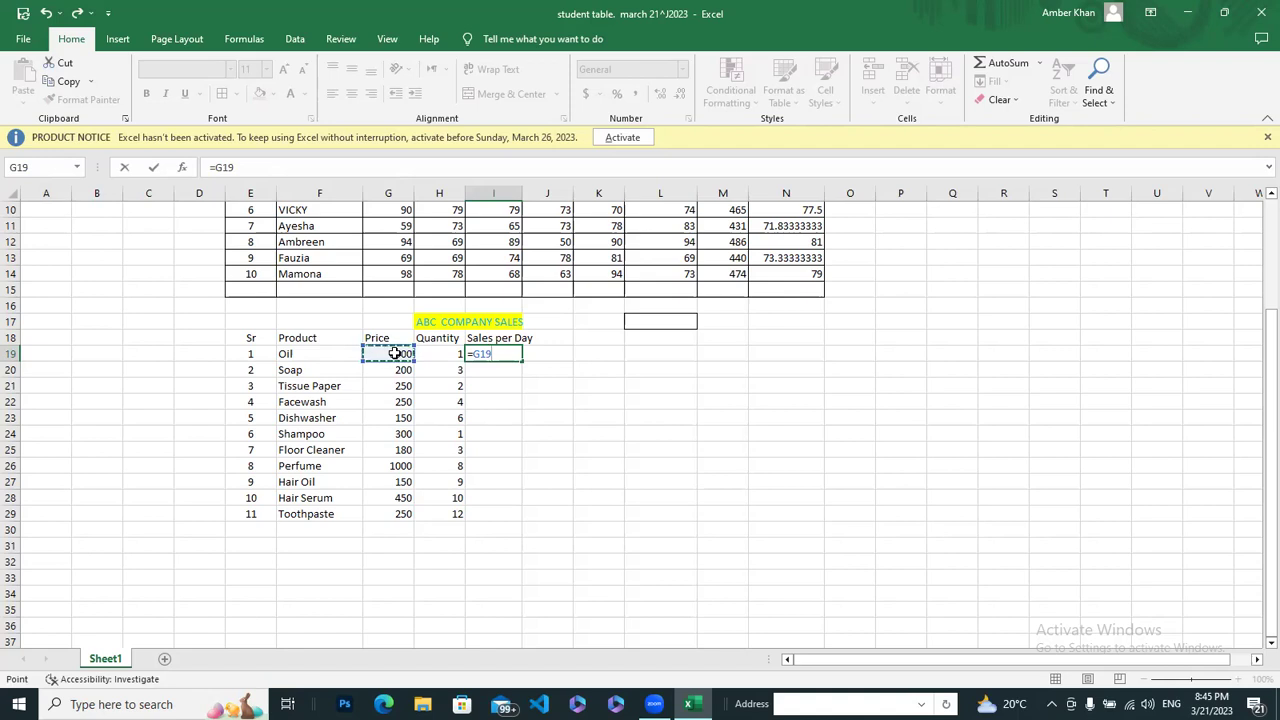
text(*)
click(440, 353)
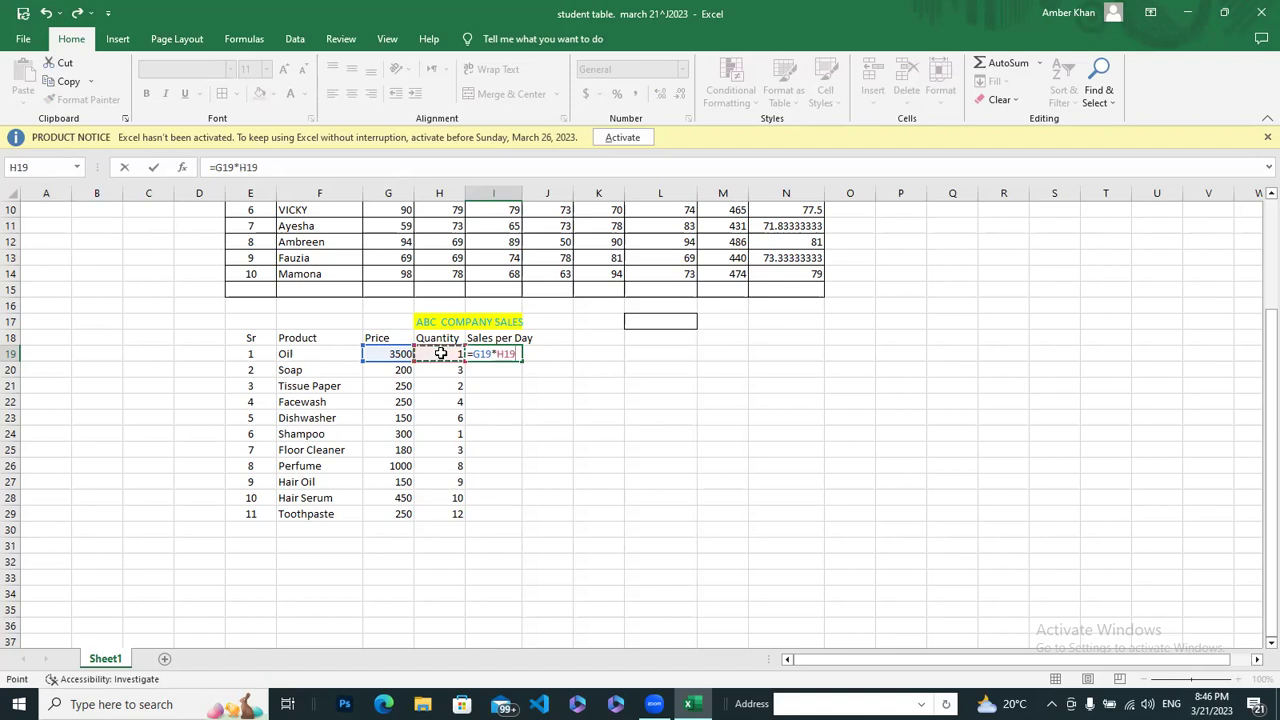
key(Return)
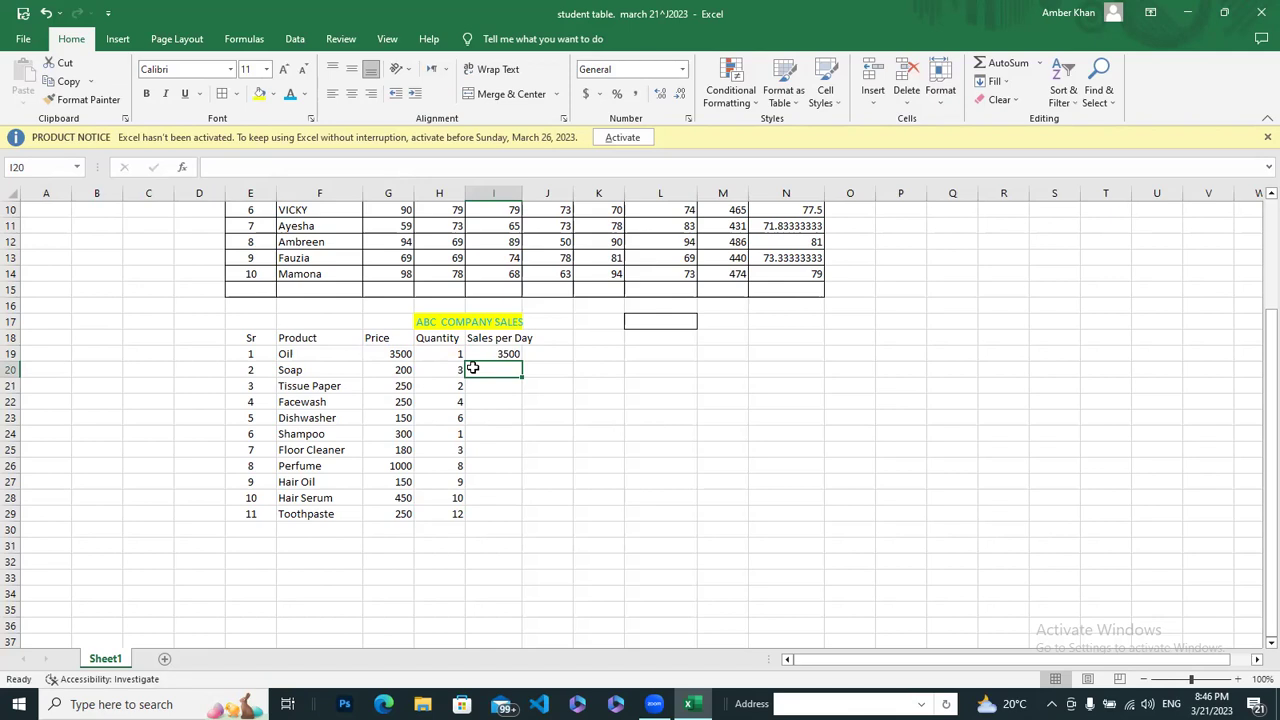
Enter =G20*H20 in I20 so Soap's Sales per Day shows 600
text(=)
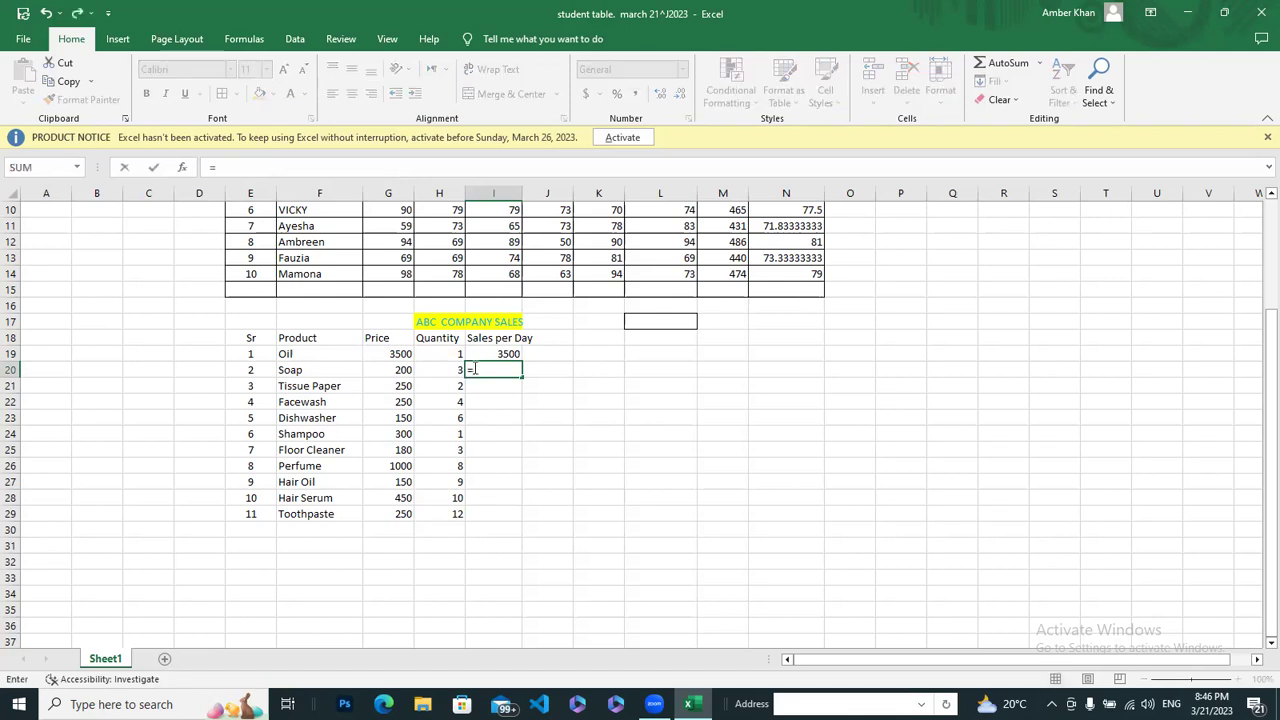
click(393, 370)
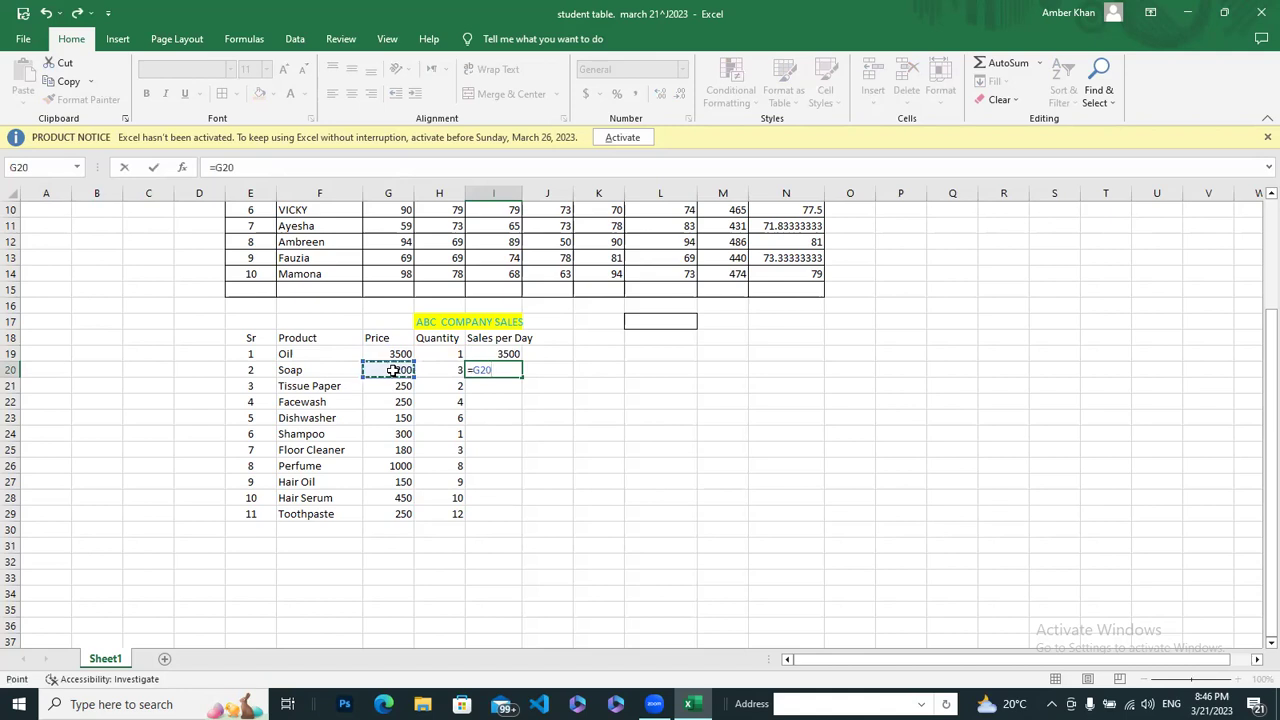
text(*)
click(433, 370)
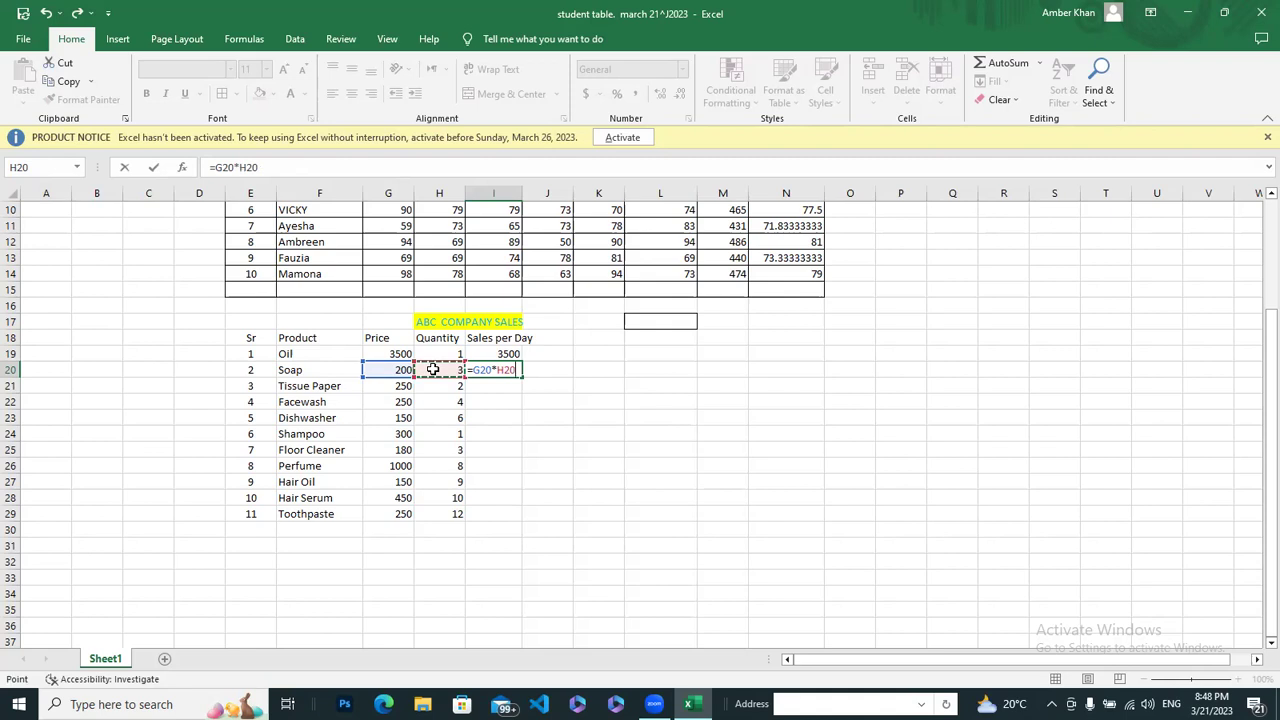
key(Return)
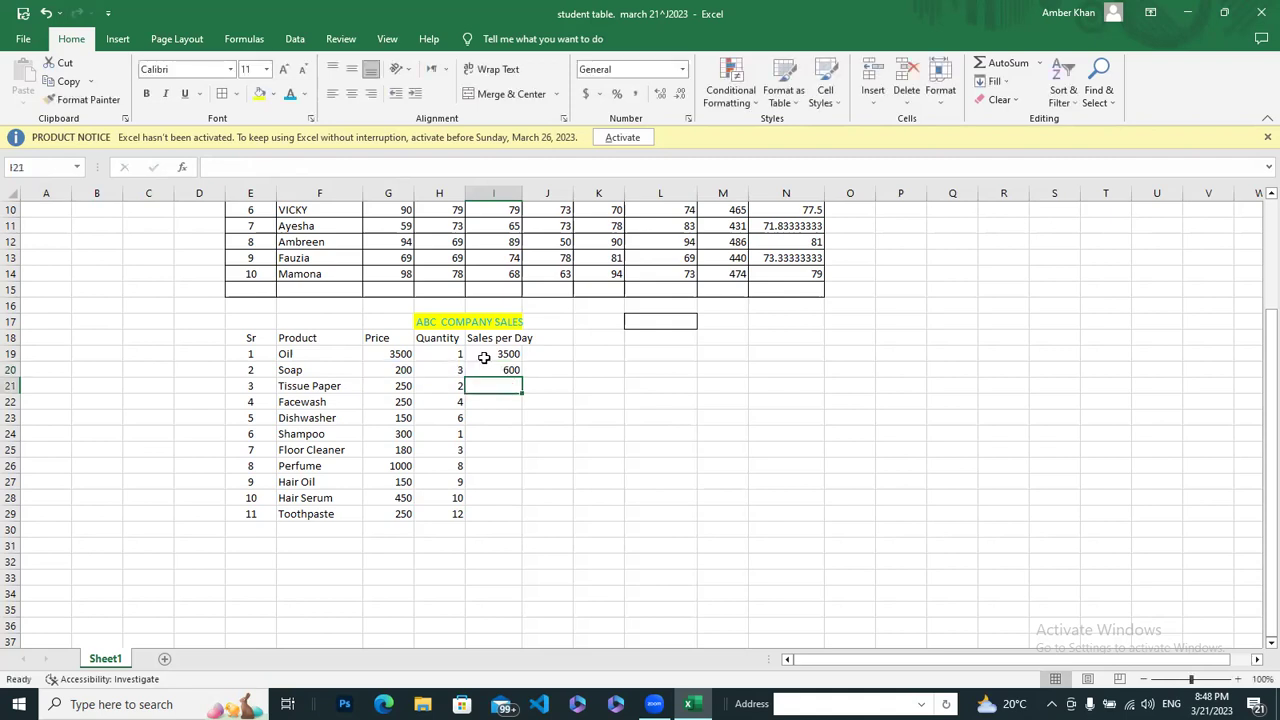
Fill I19's =G19*H19 formula down to I29, ending with 3000 for Toothpaste
click(490, 355)
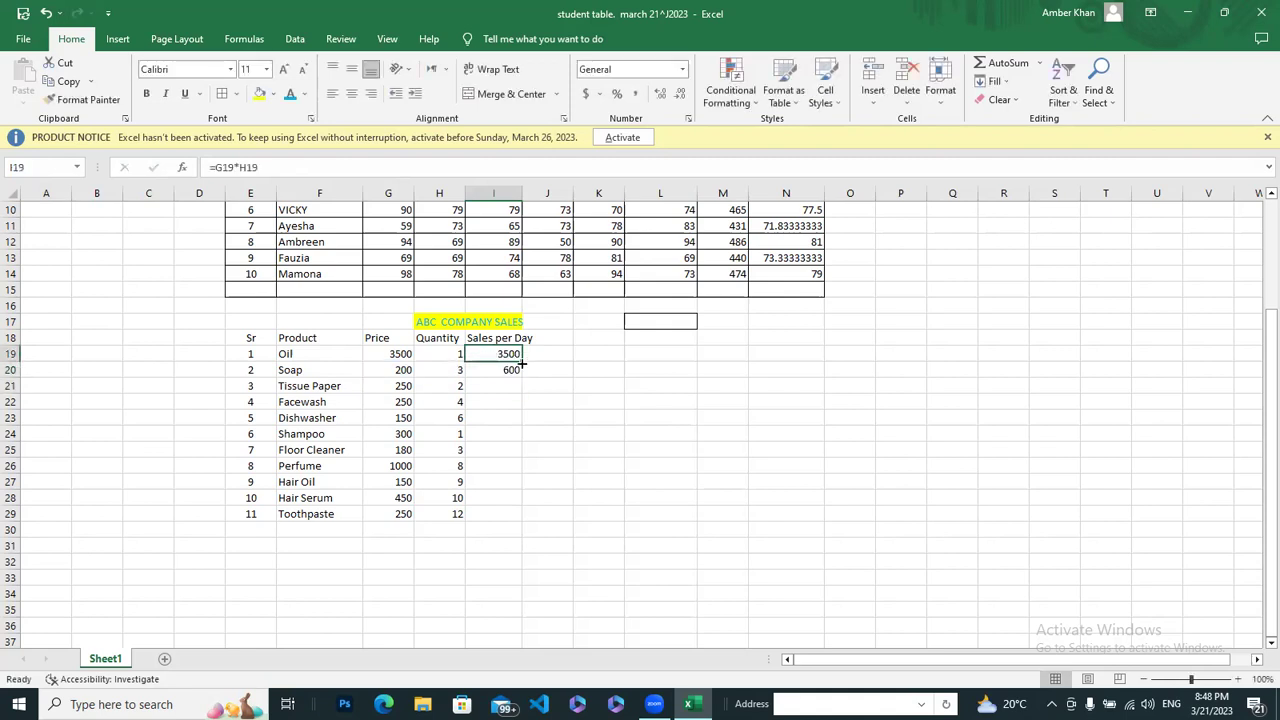
drag(521, 362, 522, 404)
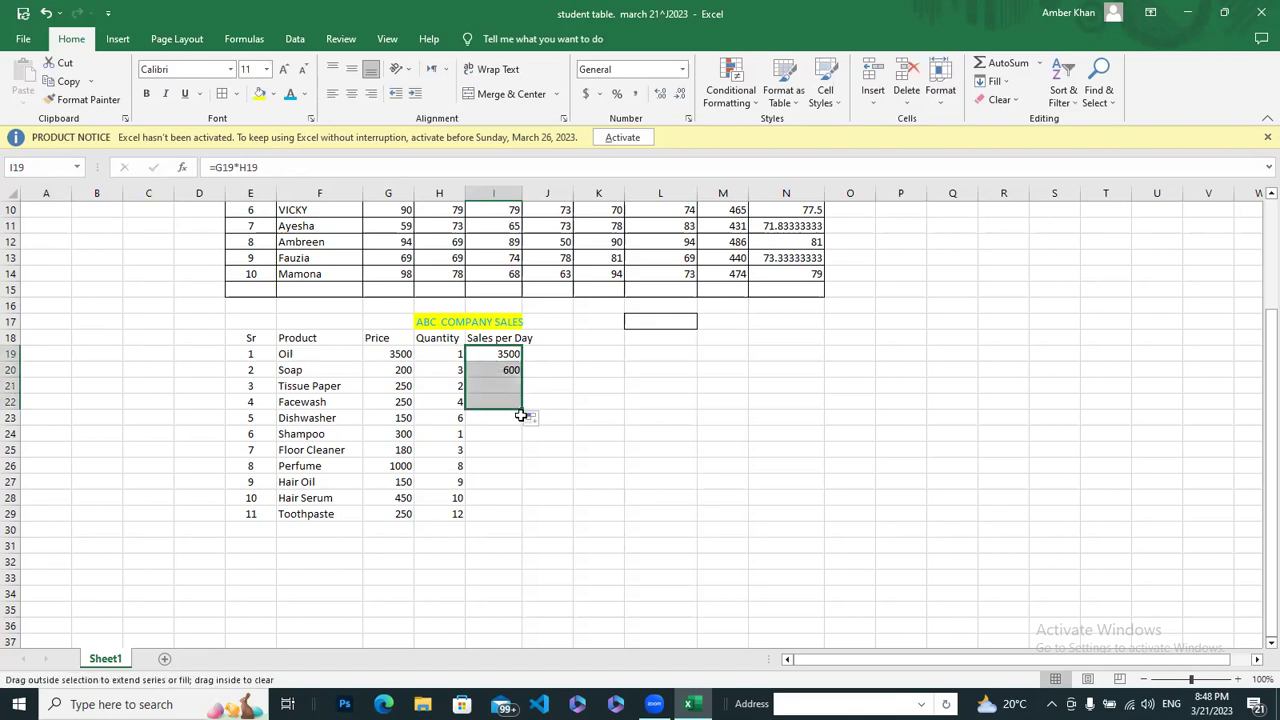
click(510, 352)
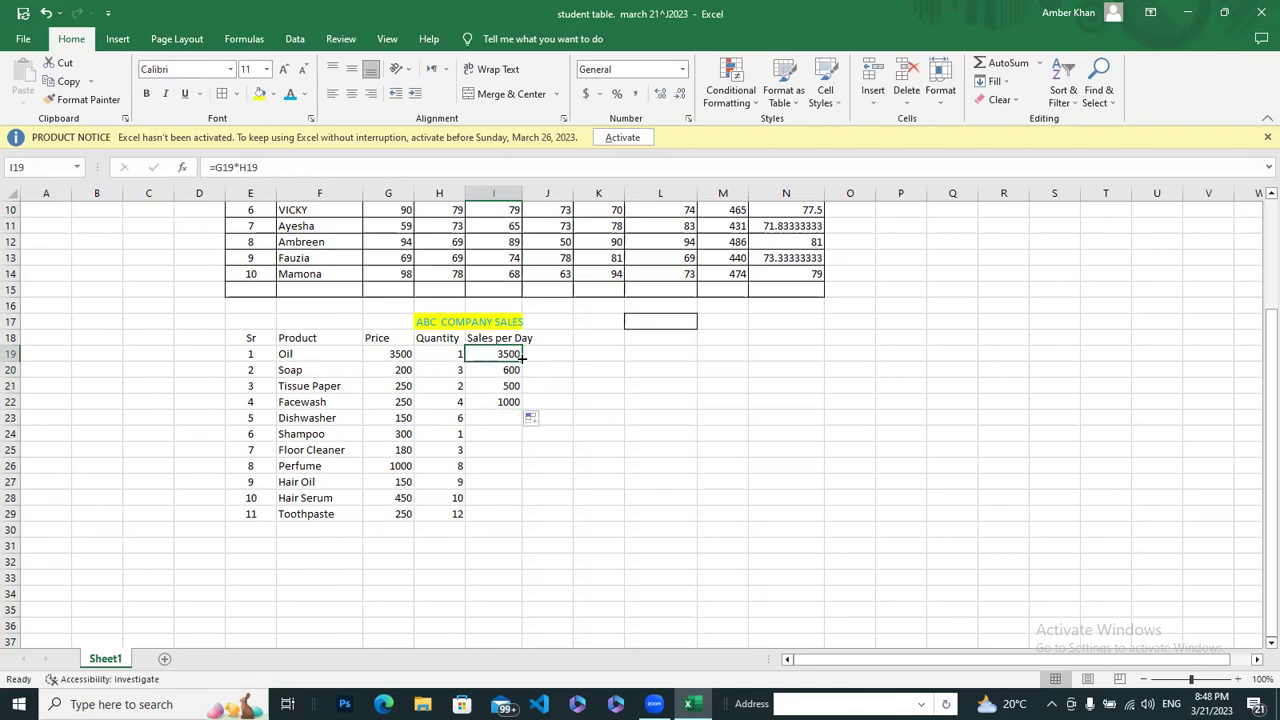
drag(521, 358, 522, 488)
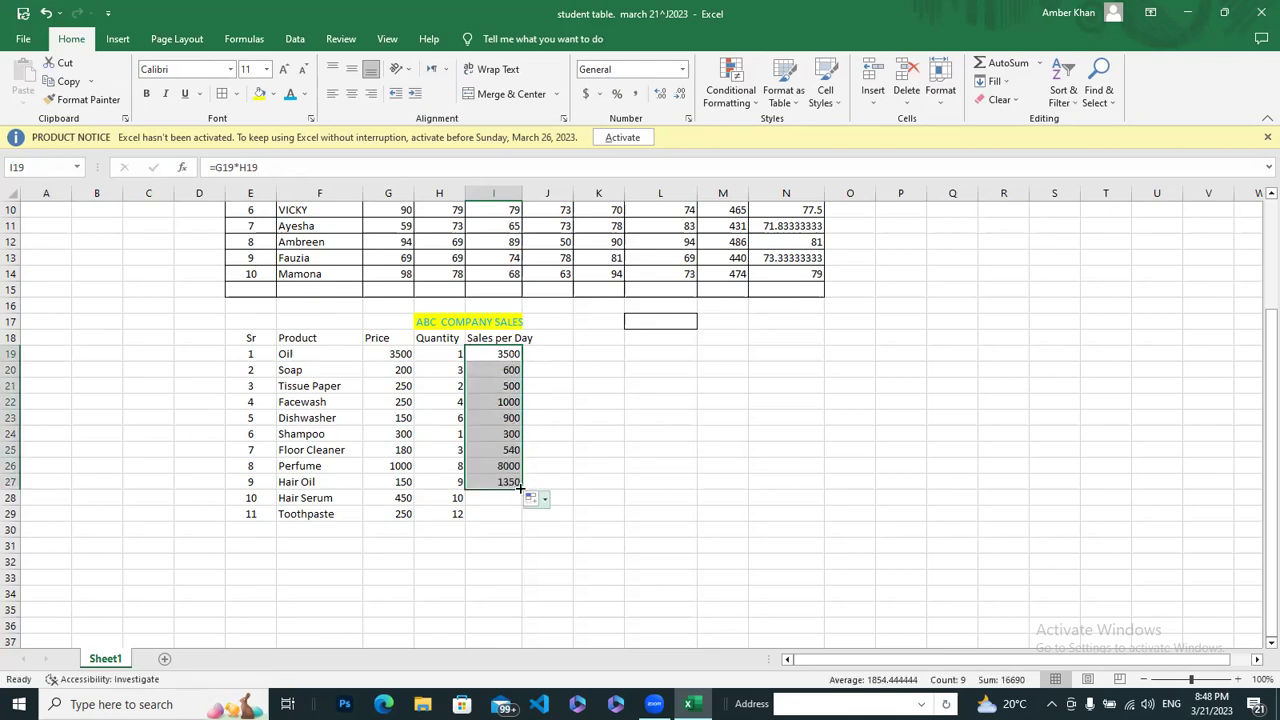
drag(520, 487, 520, 516)
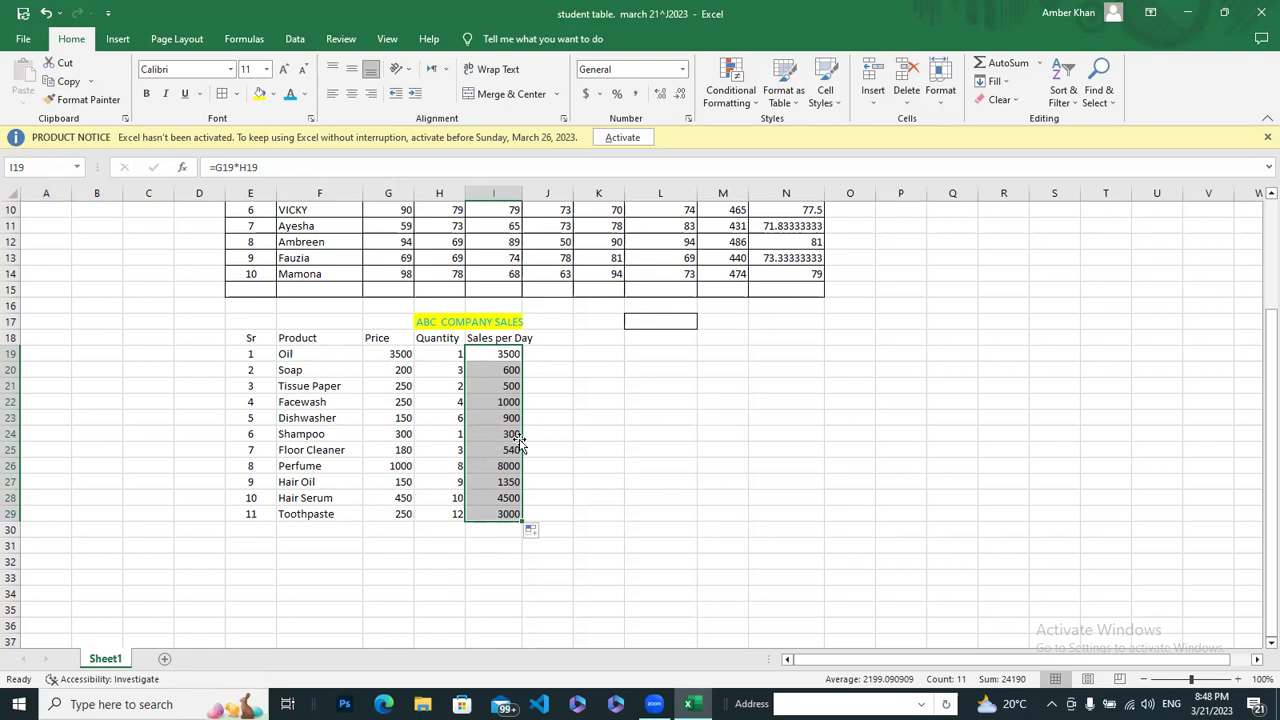
click(560, 502)
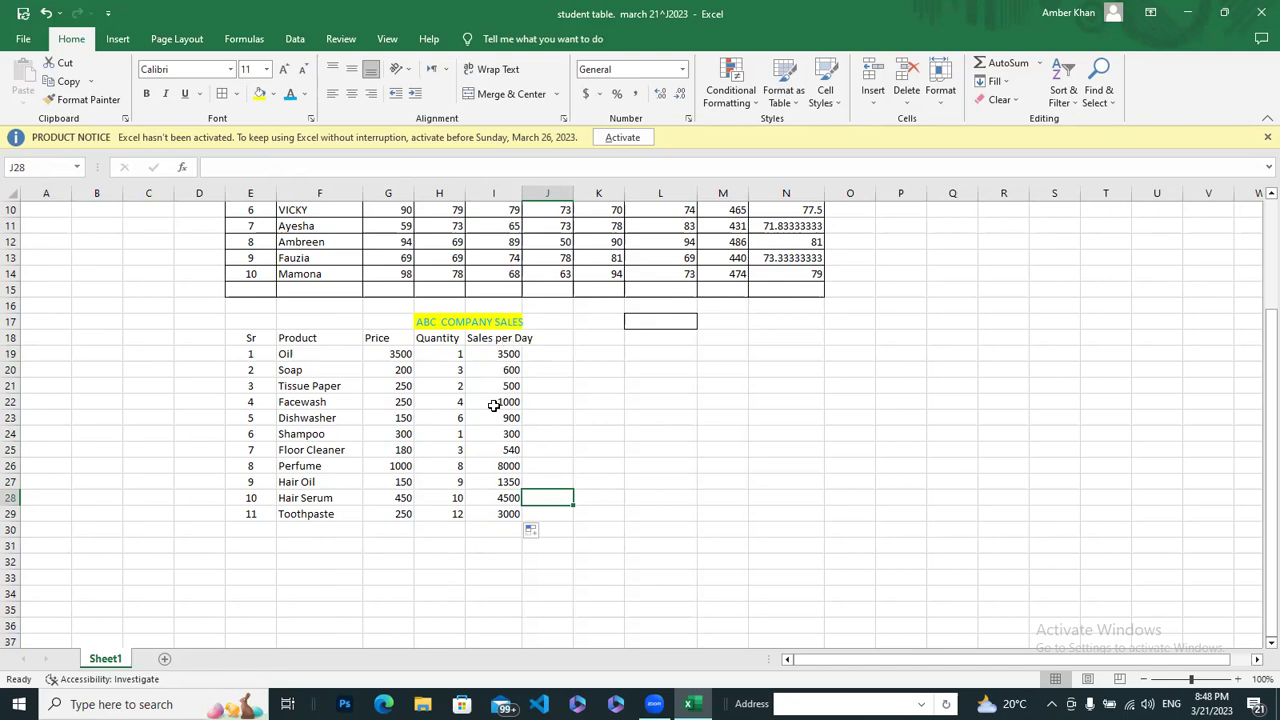
click(496, 530)
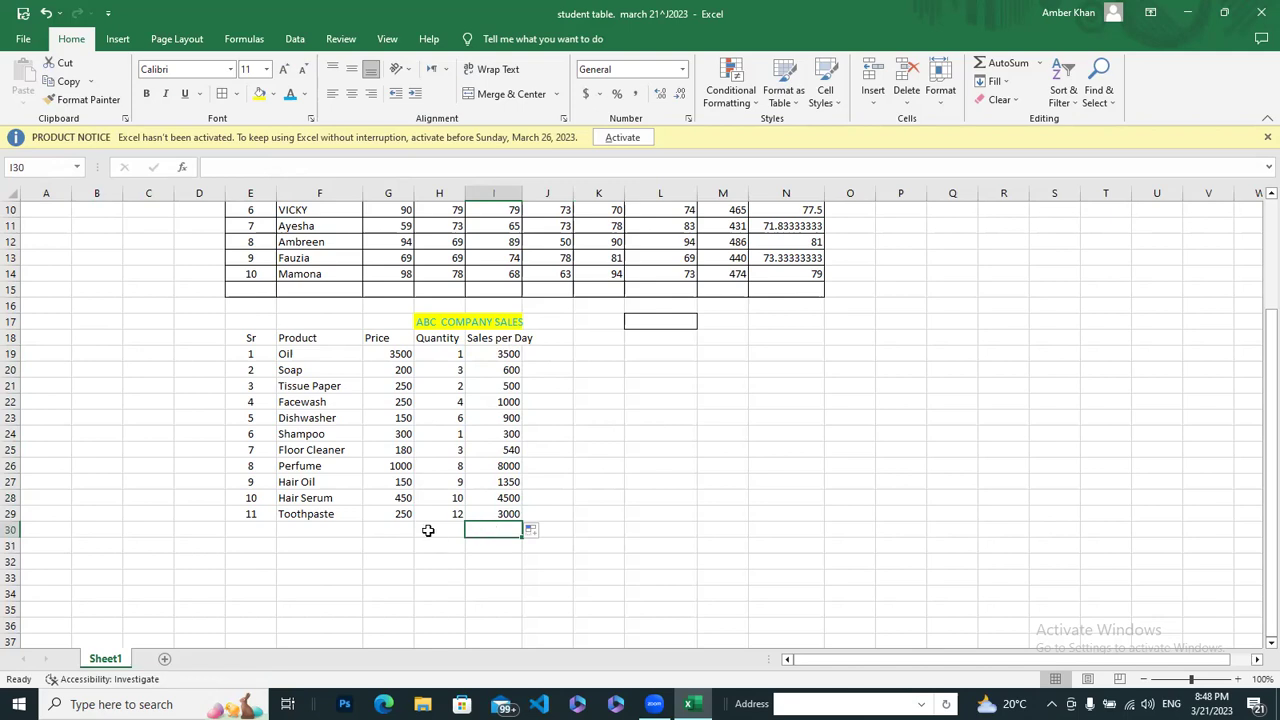
click(496, 548)
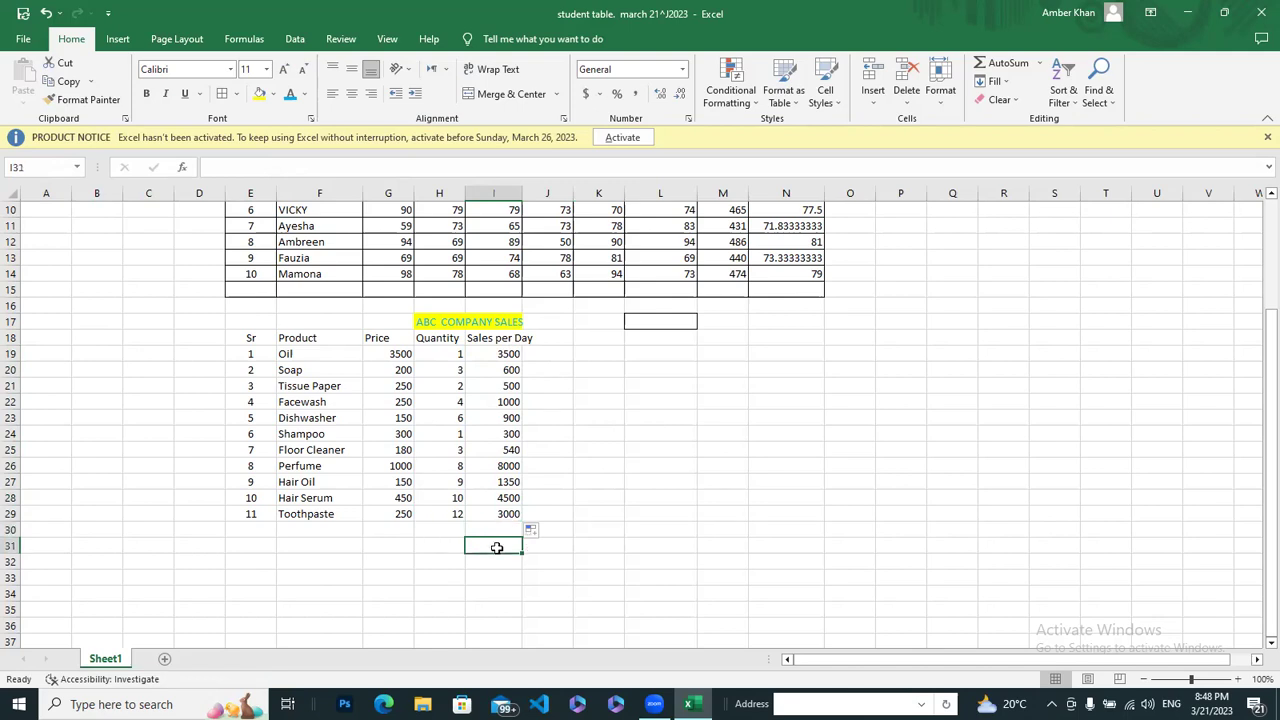
click(425, 542)
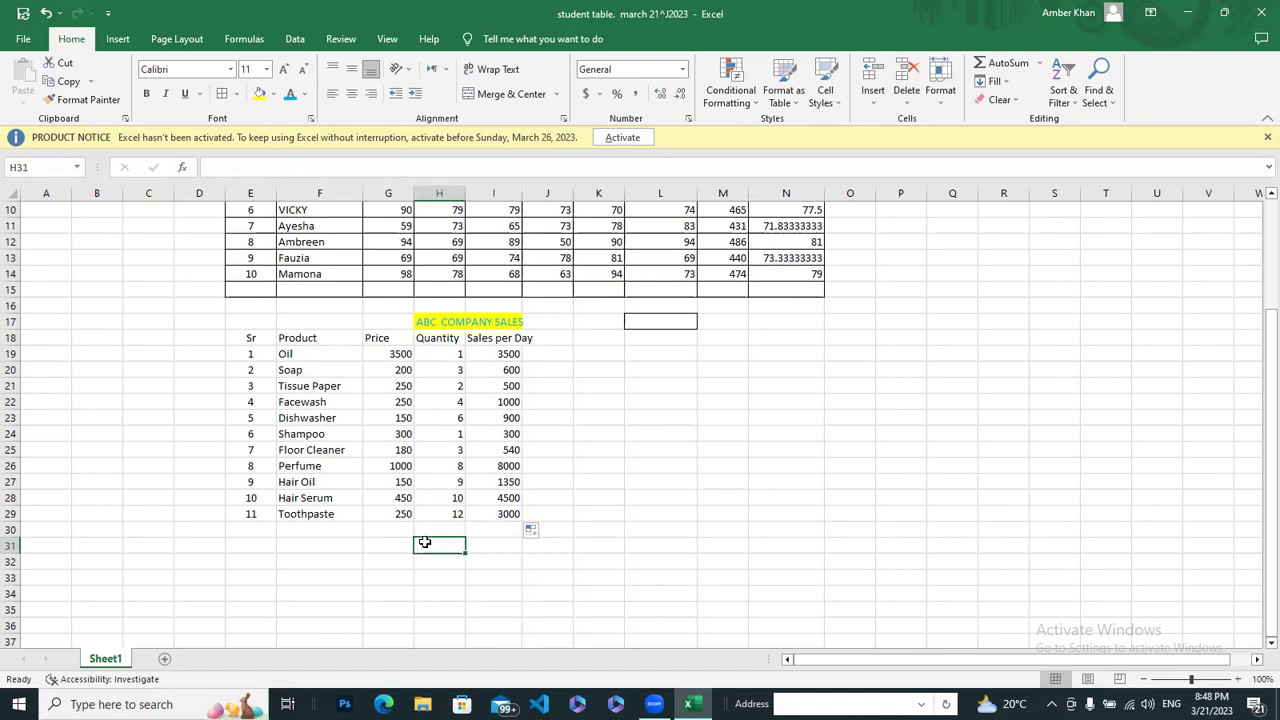
Label H31 'Sum' and AutoSum I19:I30 in I31 to total 24190
text(Sum)
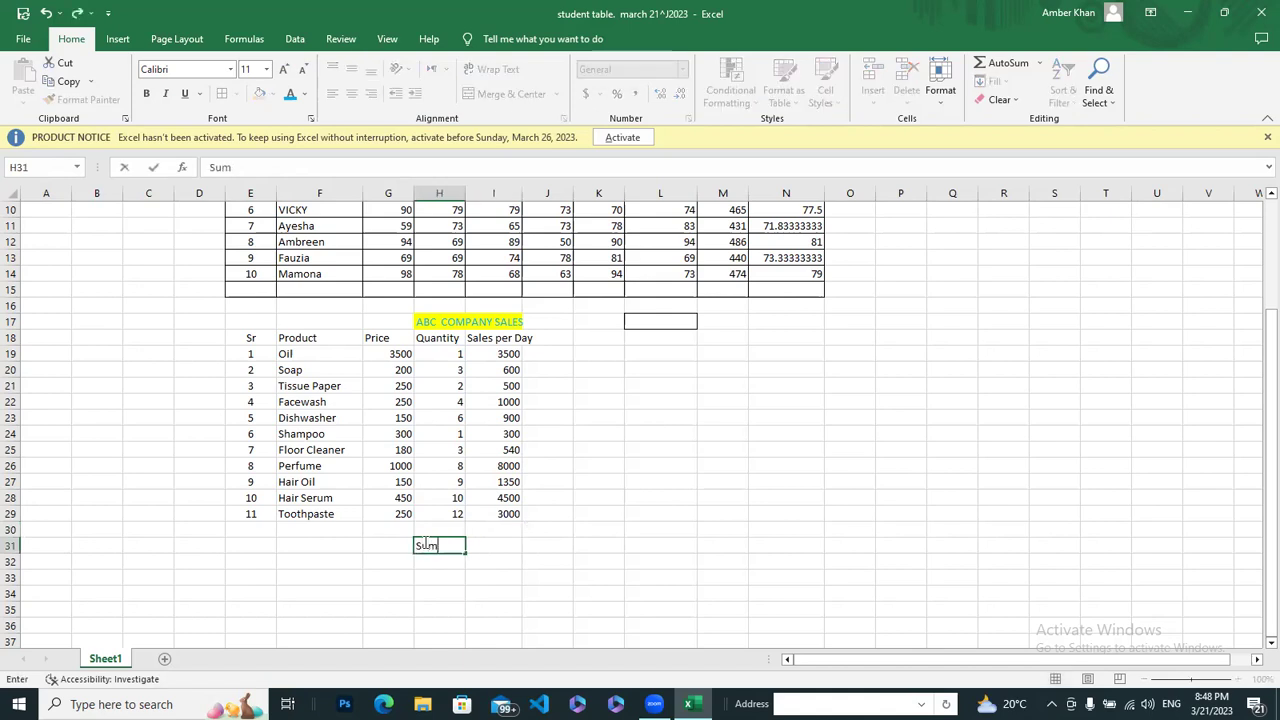
click(497, 546)
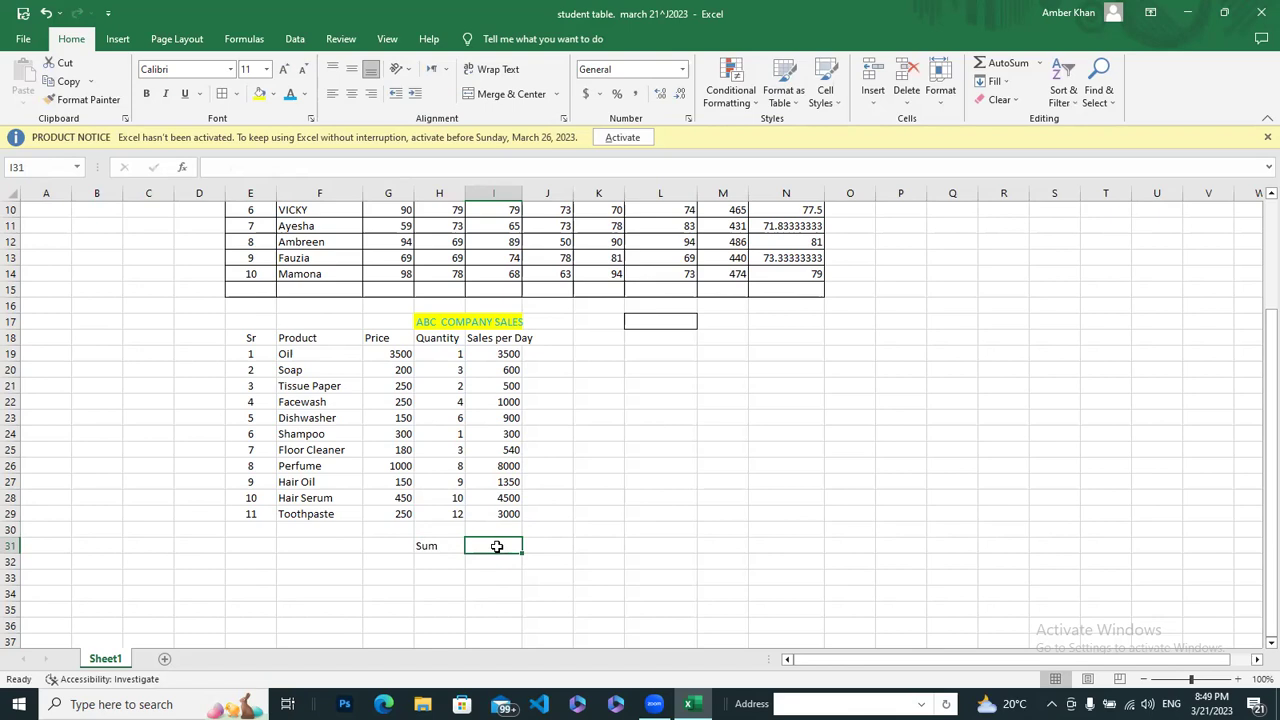
click(1017, 64)
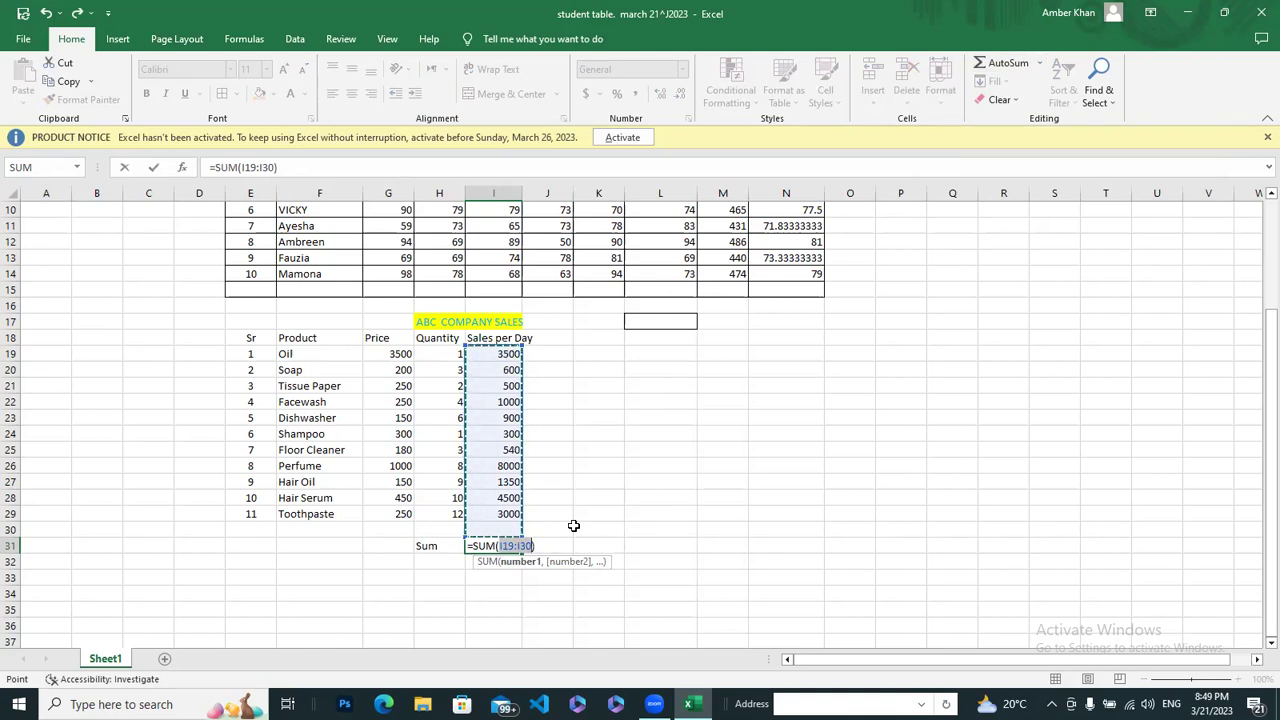
key(Return)
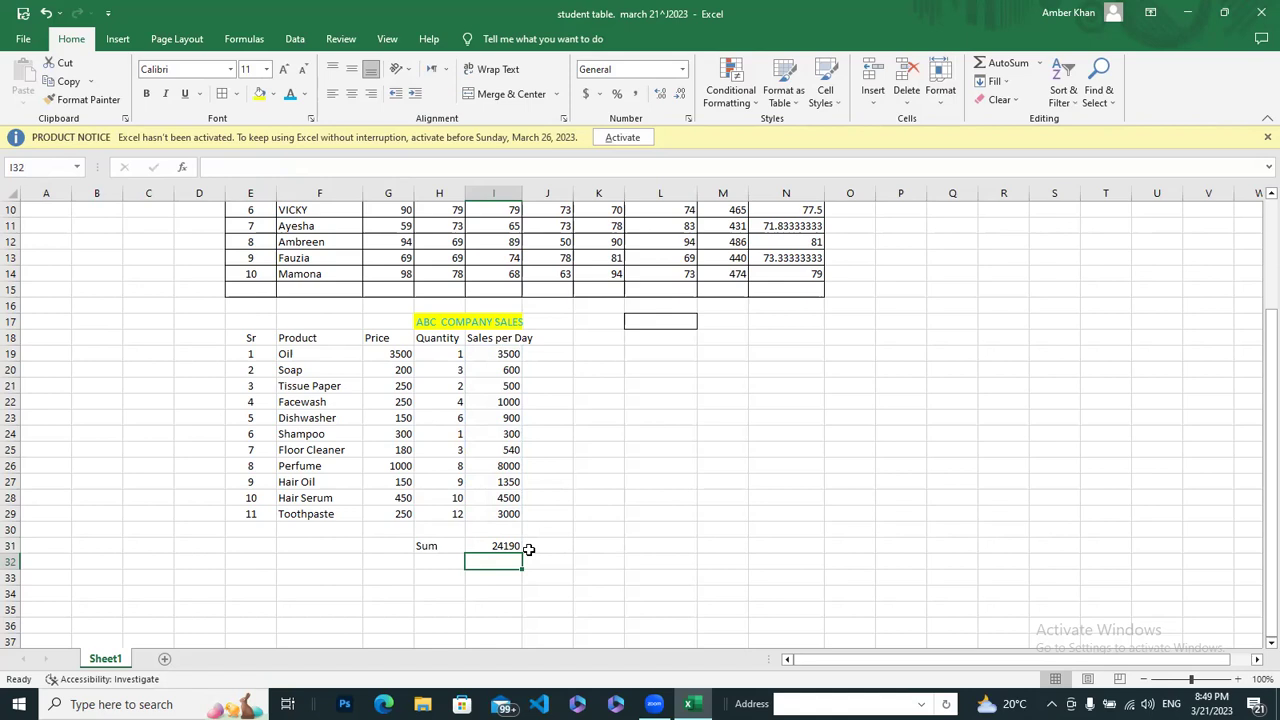
click(486, 545)
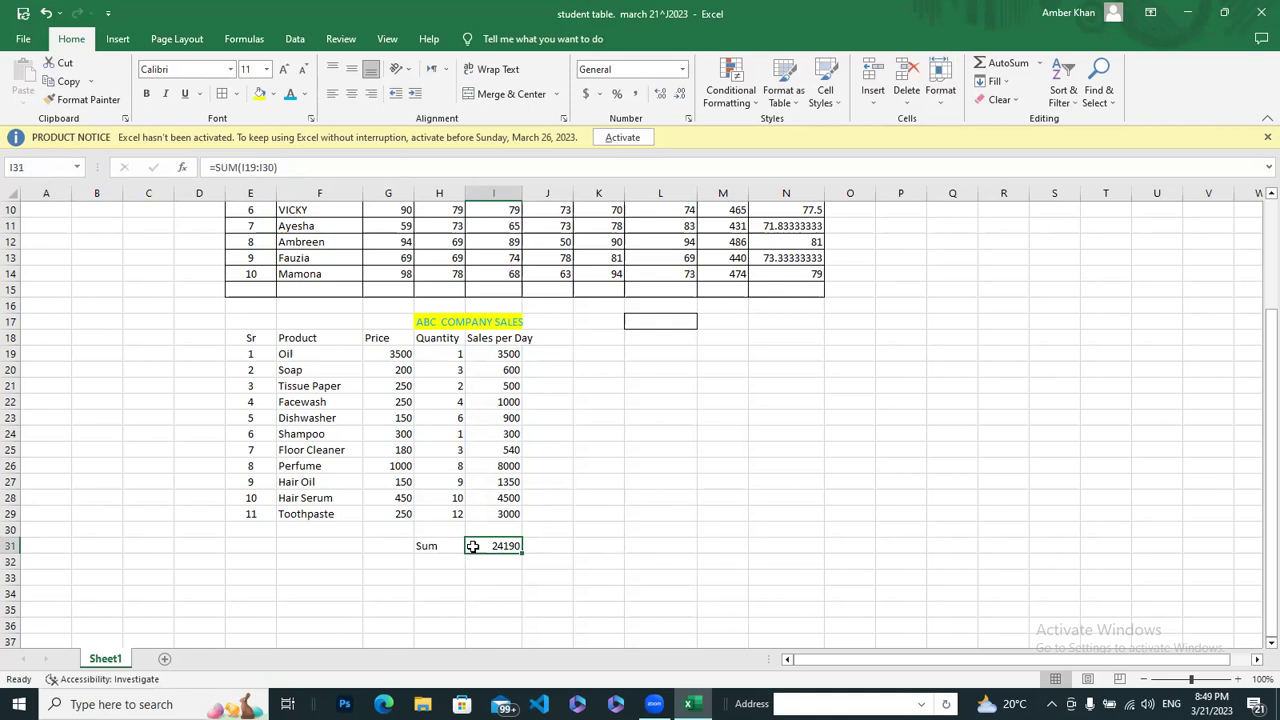
mouse_move(472, 546)
mouse_down()
mouse_move(486, 542)
mouse_move(451, 566)
mouse_up()
click(577, 577)
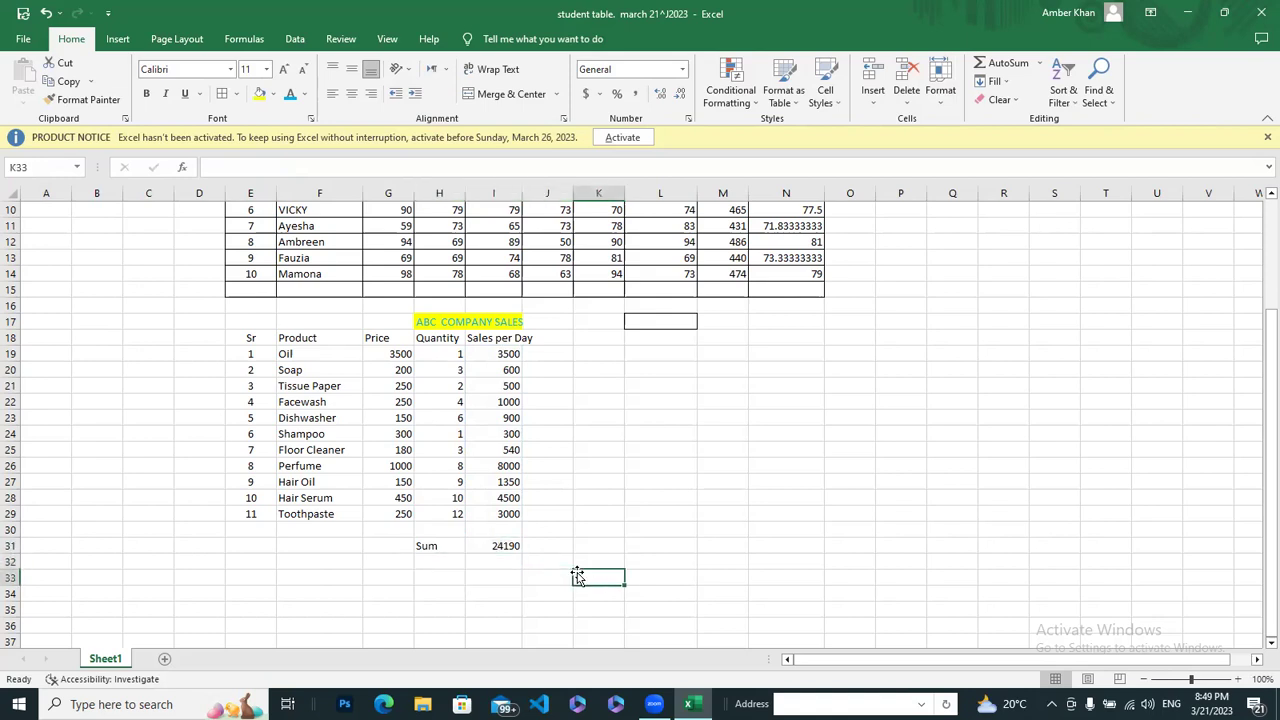
click(425, 546)
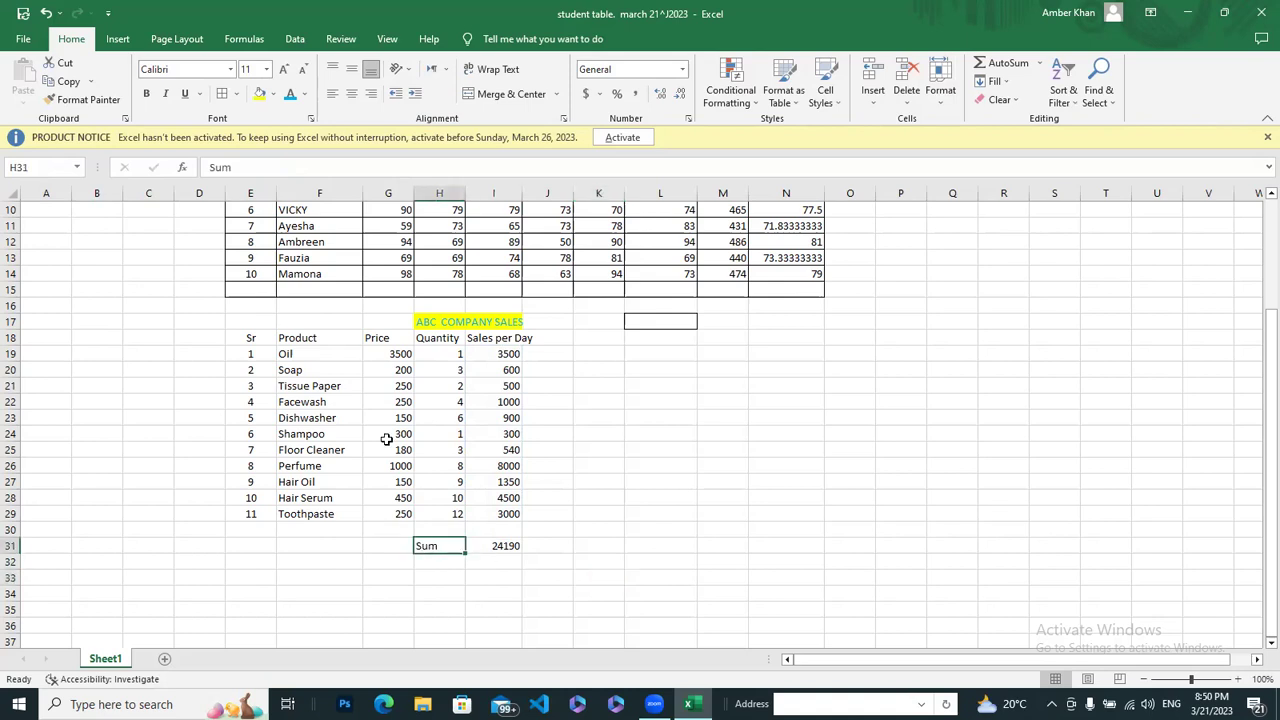
click(272, 94)
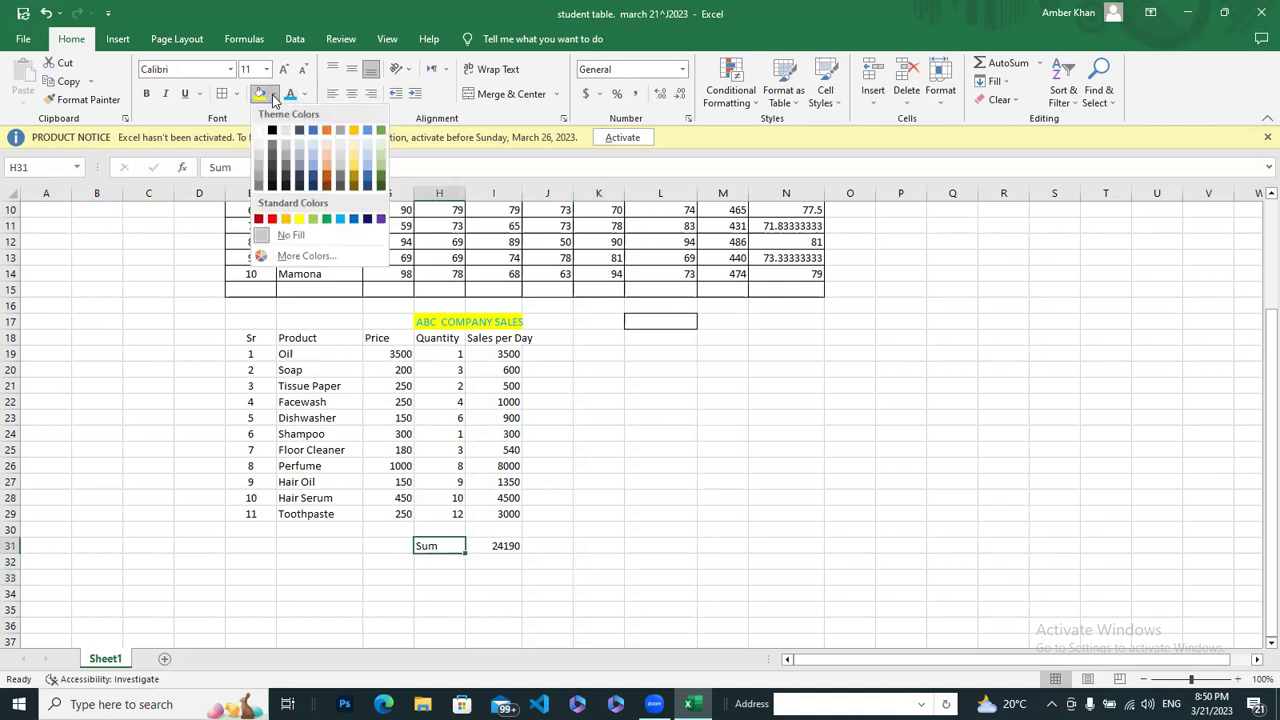
click(286, 220)
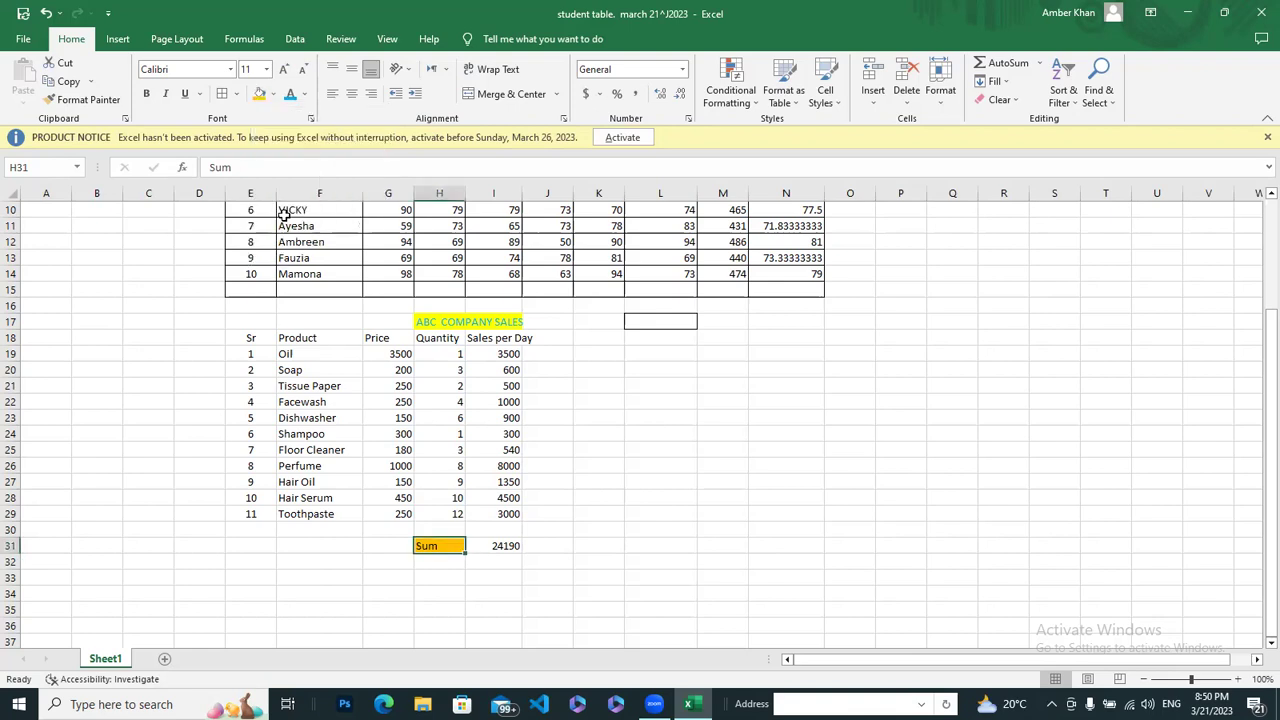
click(487, 543)
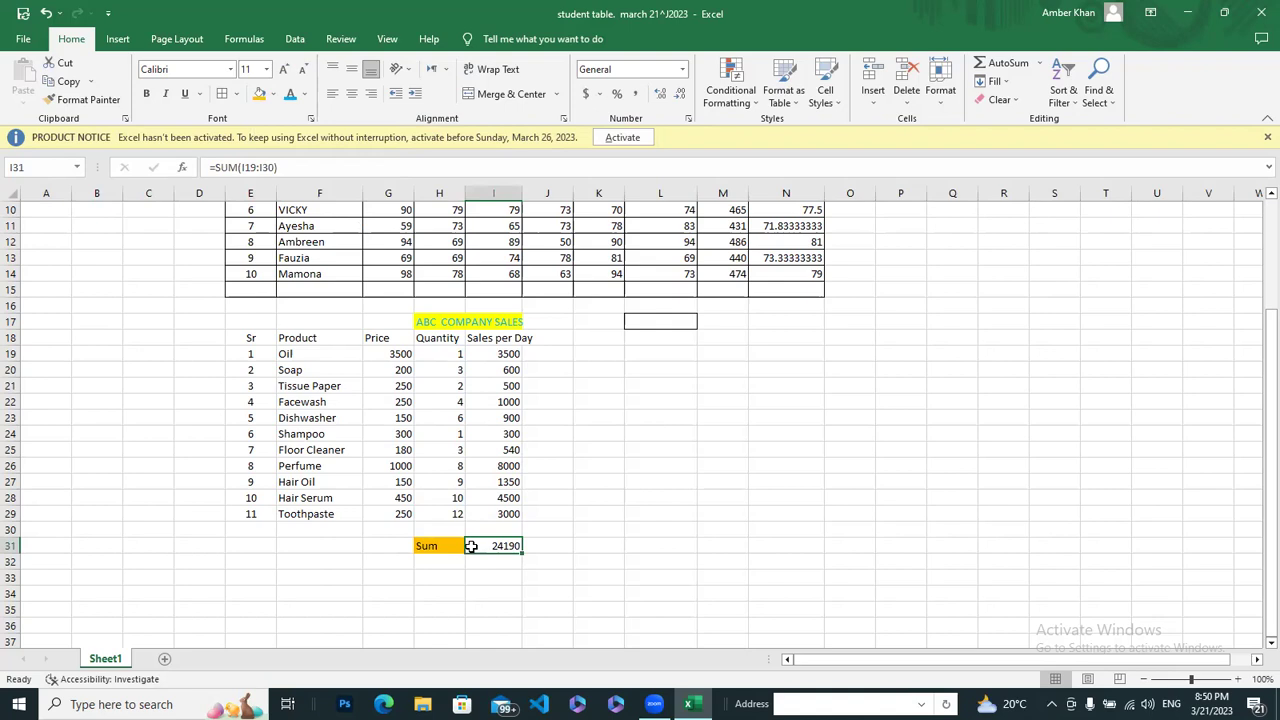
text(R)
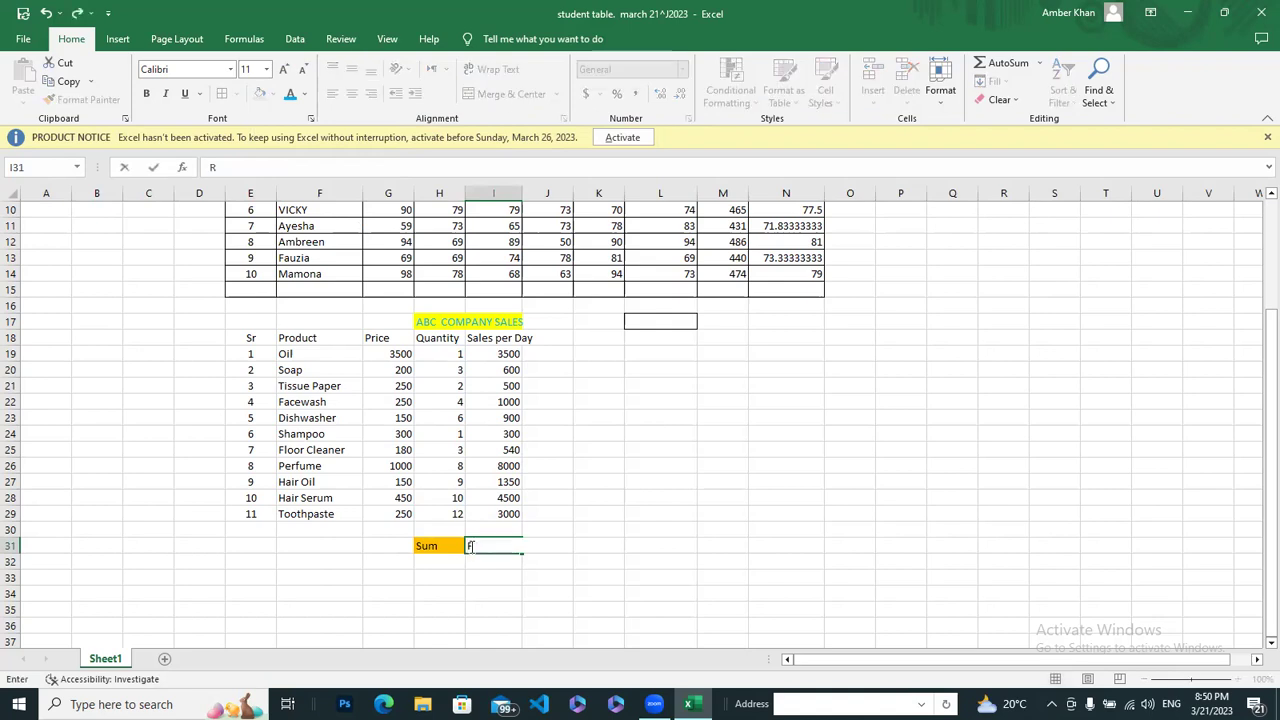
text(S)
key(alt+equal)
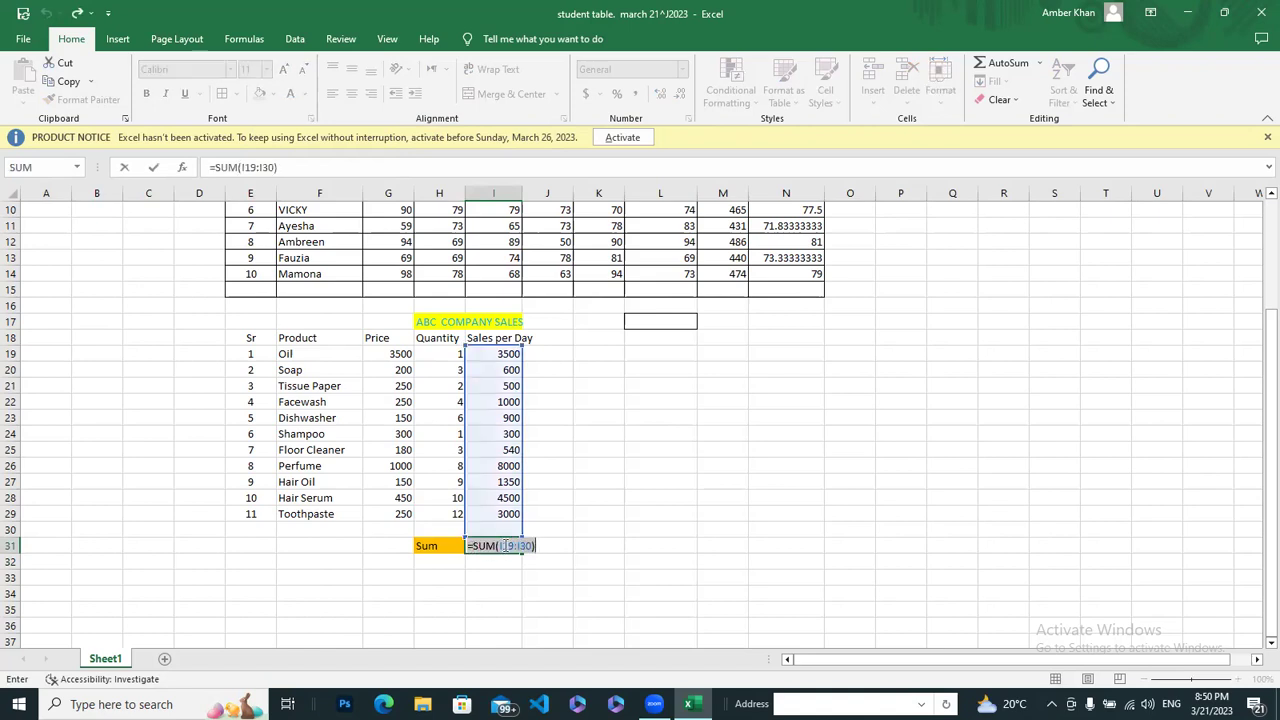
key(ctrl+Return)
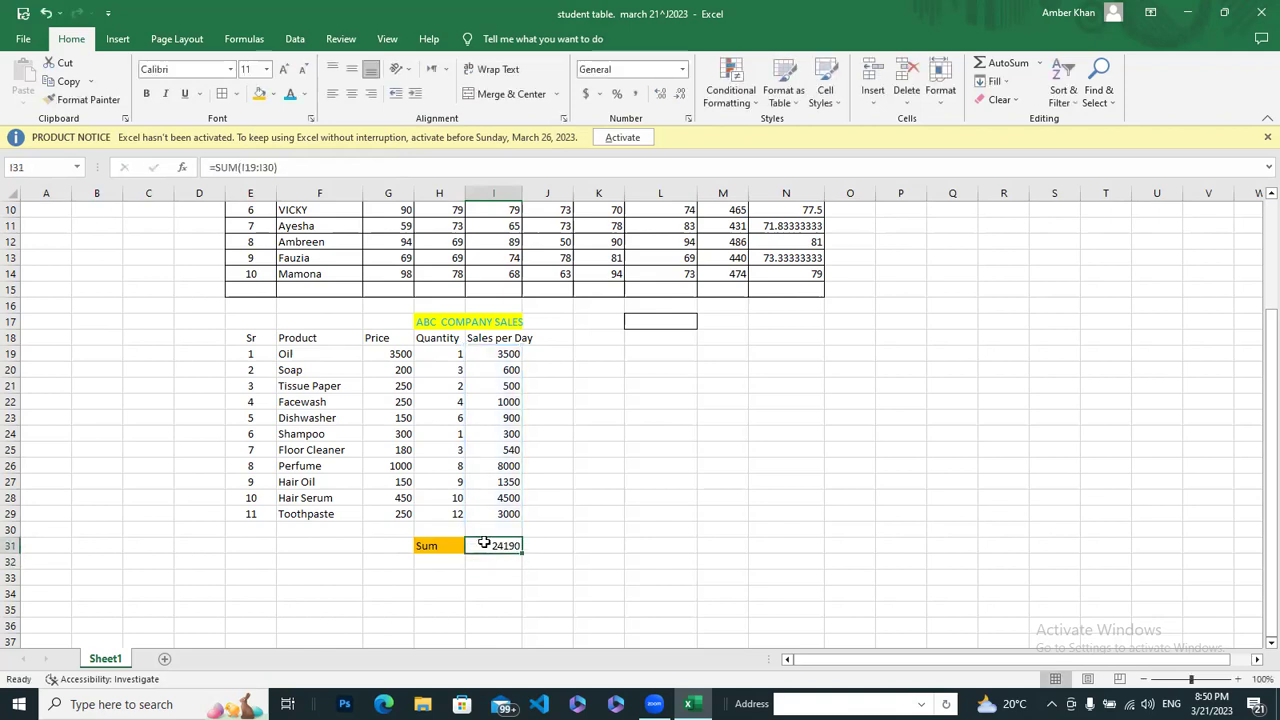
click(449, 546)
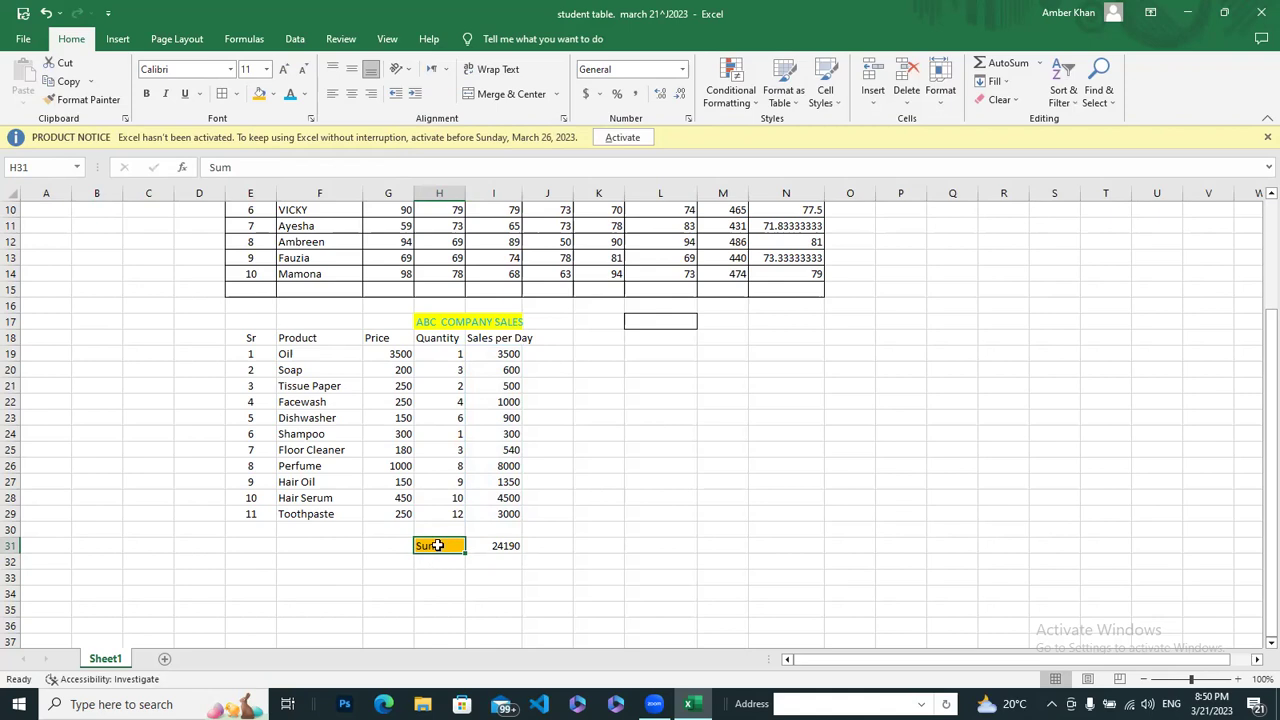
click(486, 544)
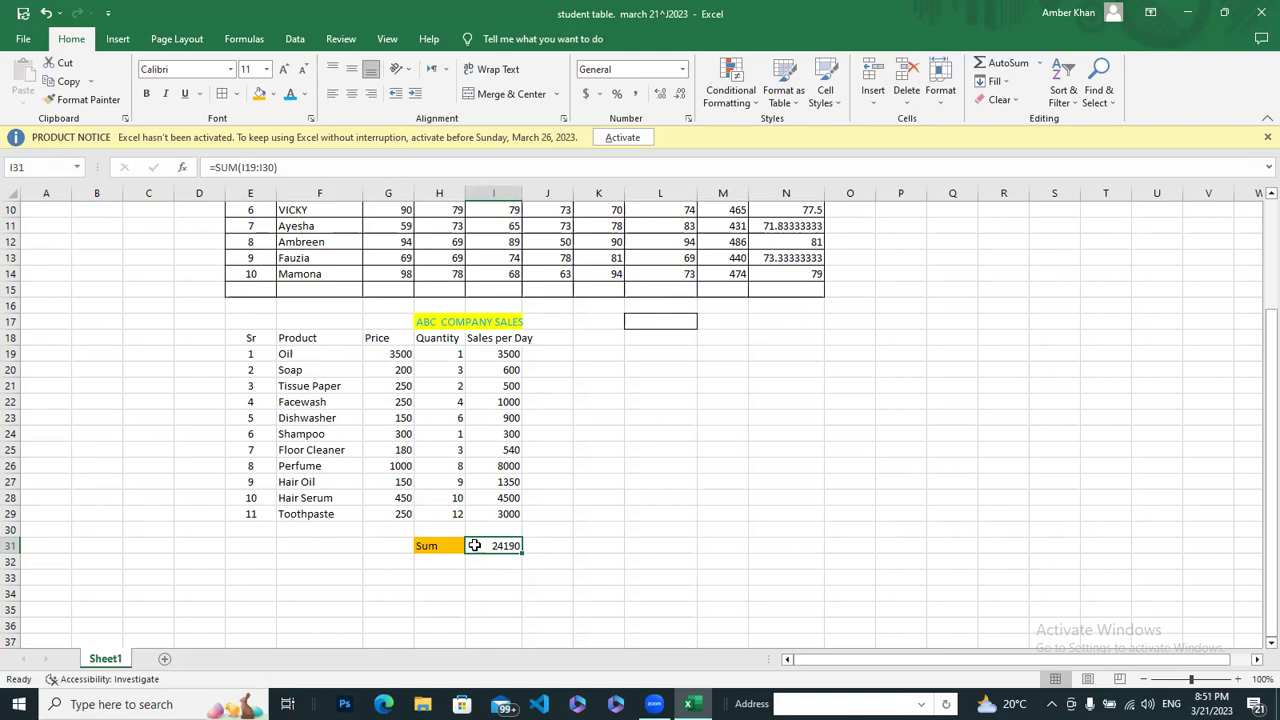
text(r)
key(BackSpace)
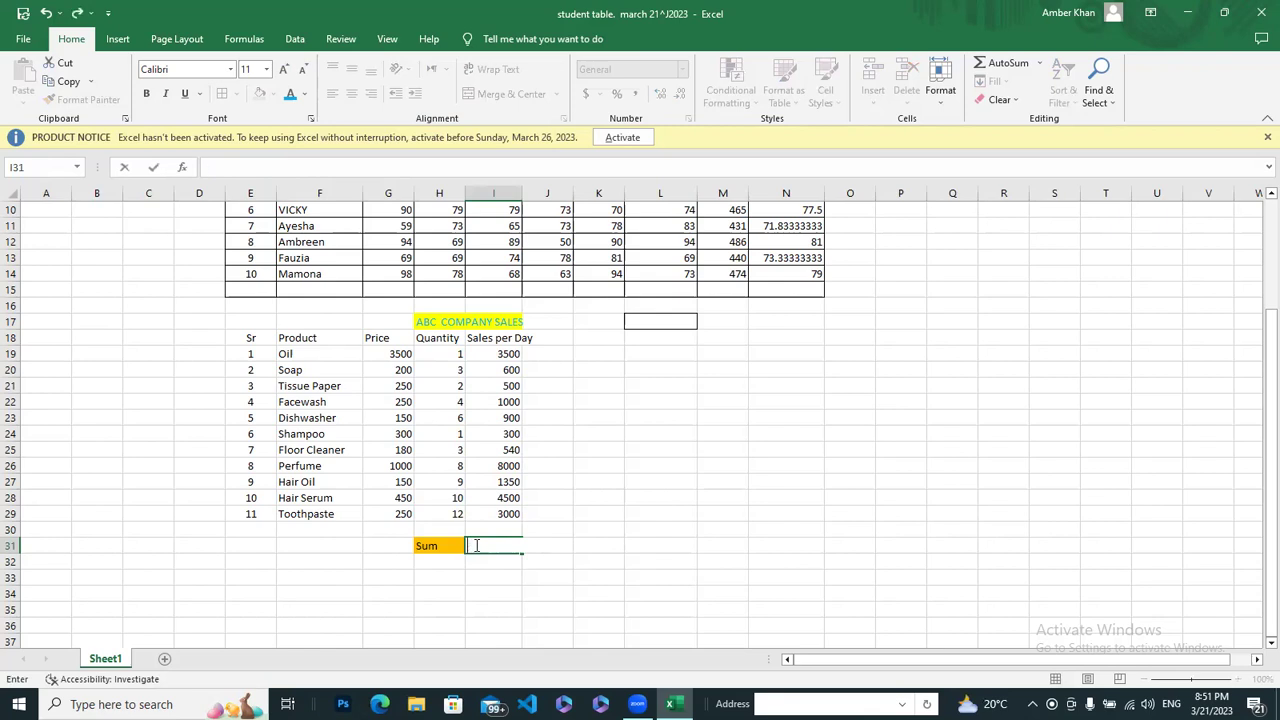
text(Rs)
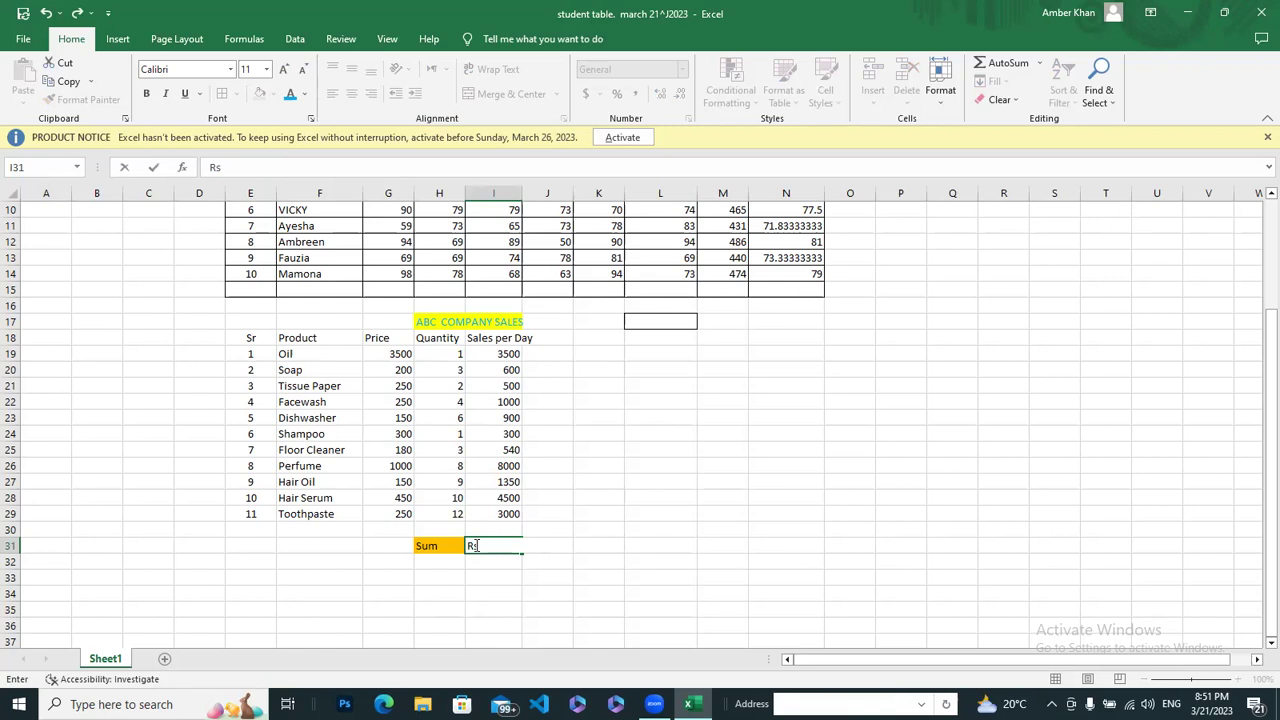
text(2)
key(BackSpace)
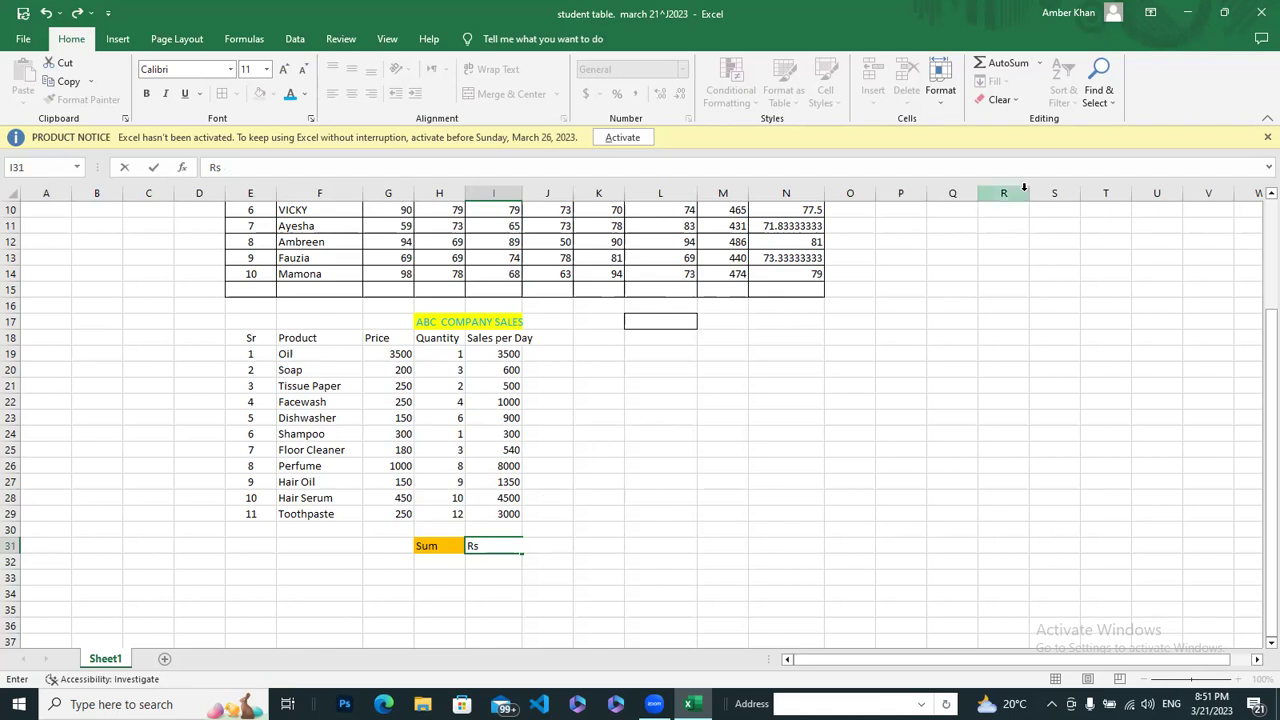
click(1025, 66)
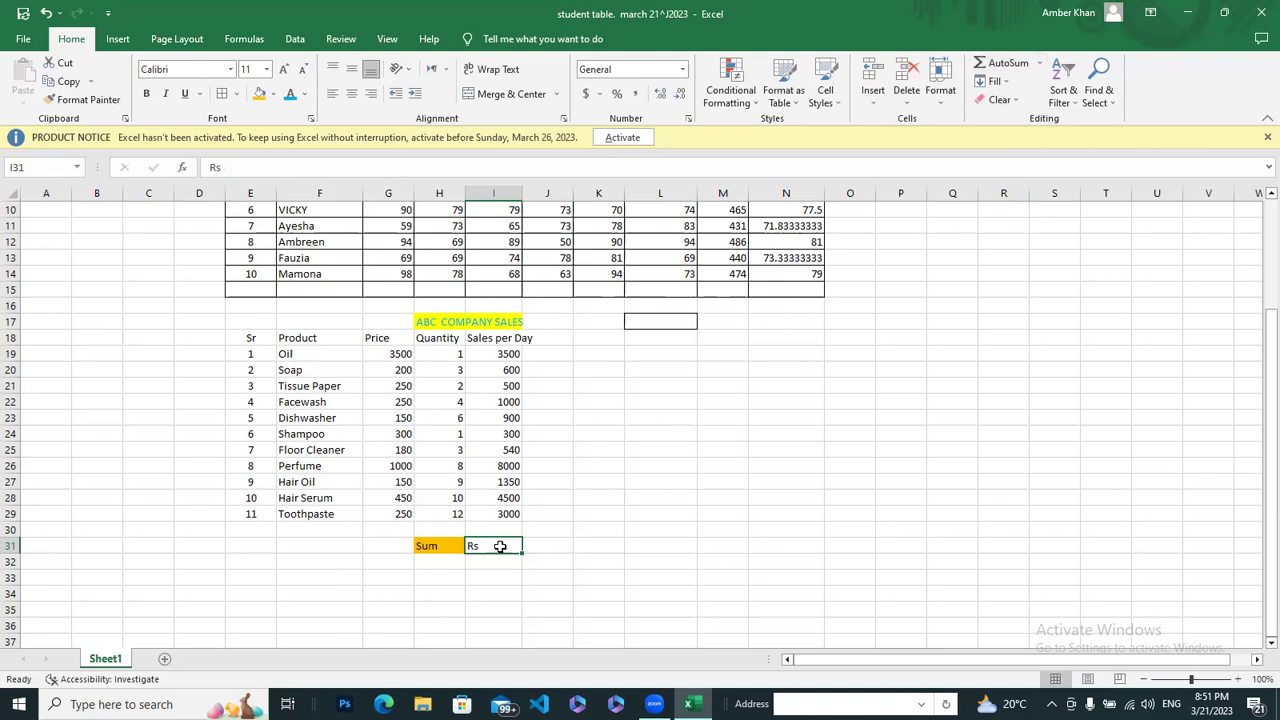
click(1025, 66)
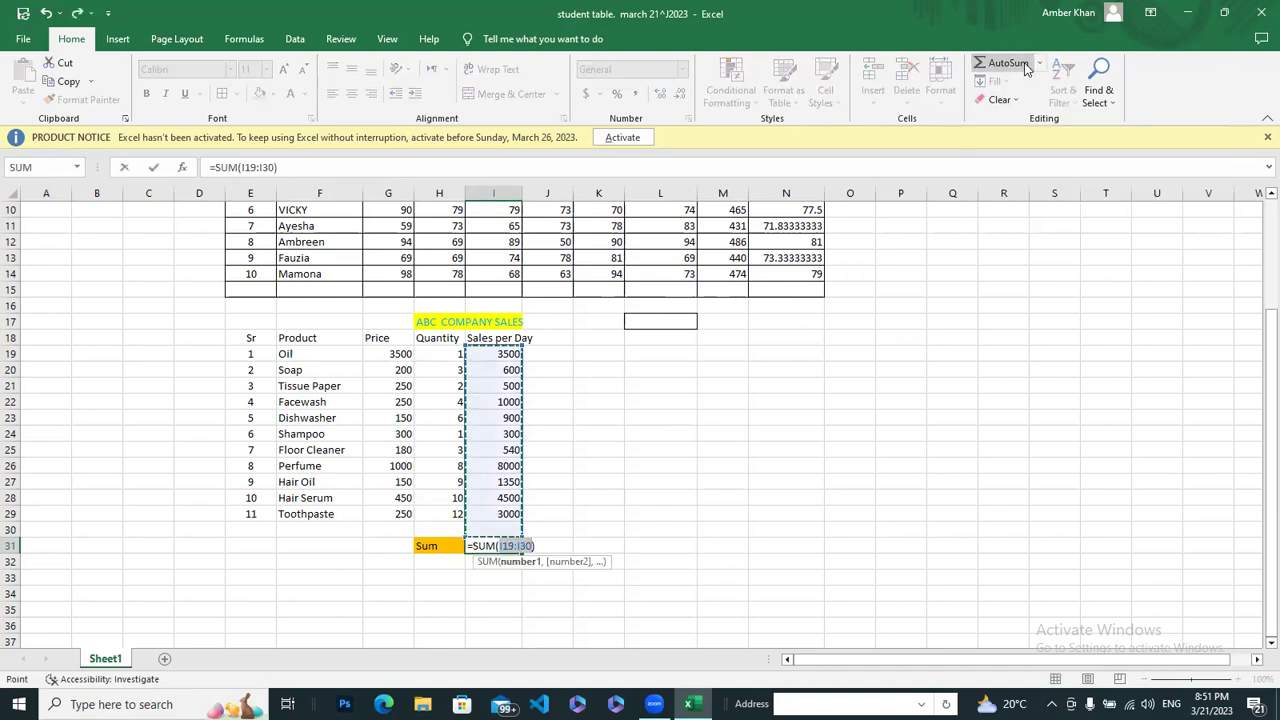
key(Return)
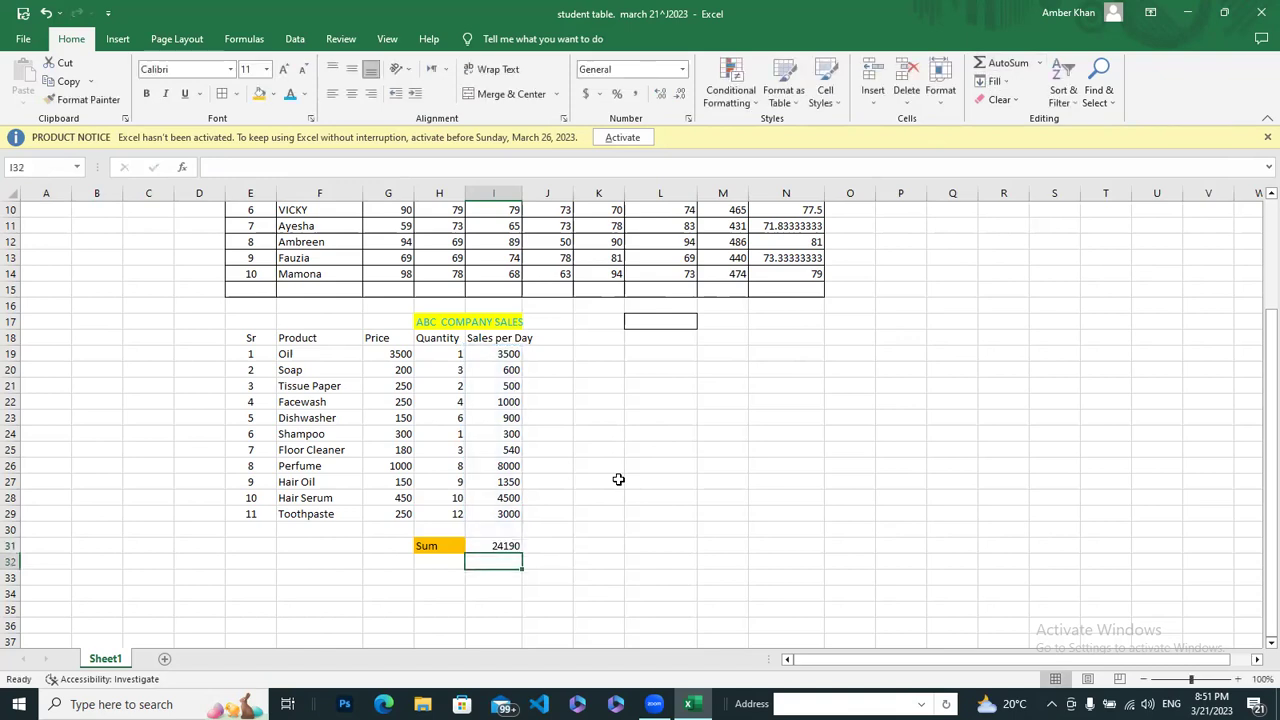
click(481, 545)
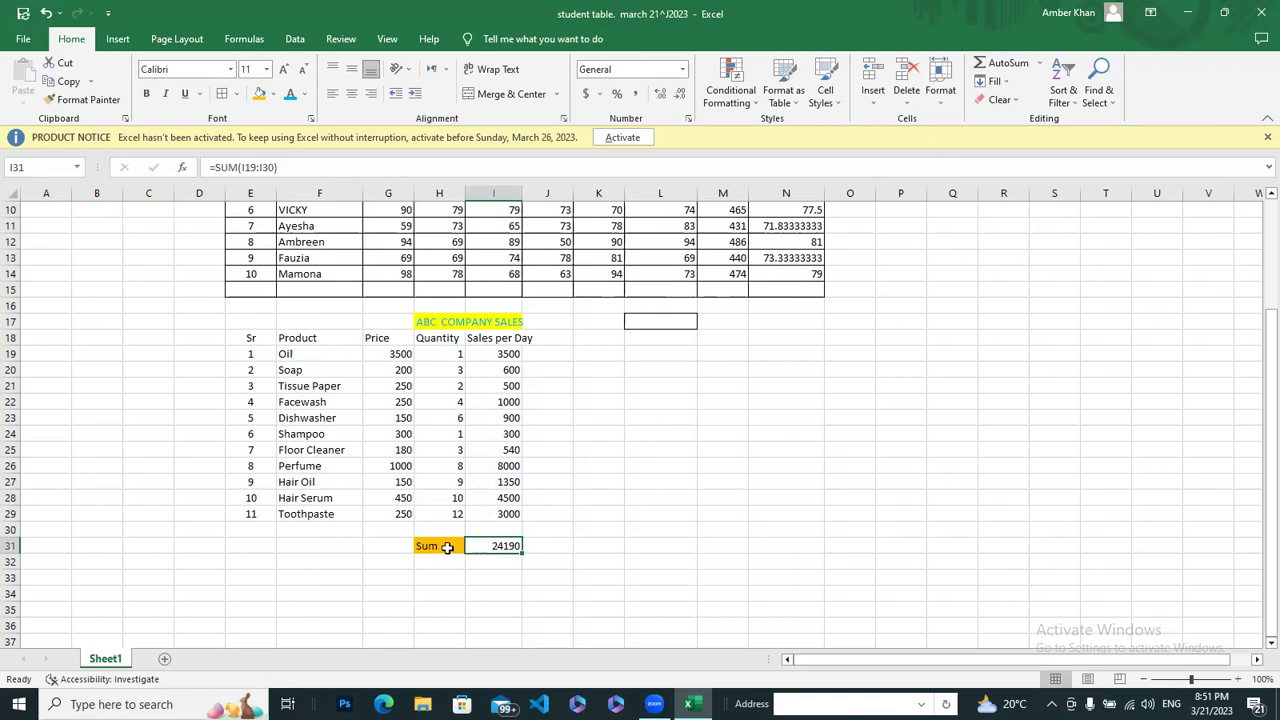
click(447, 546)
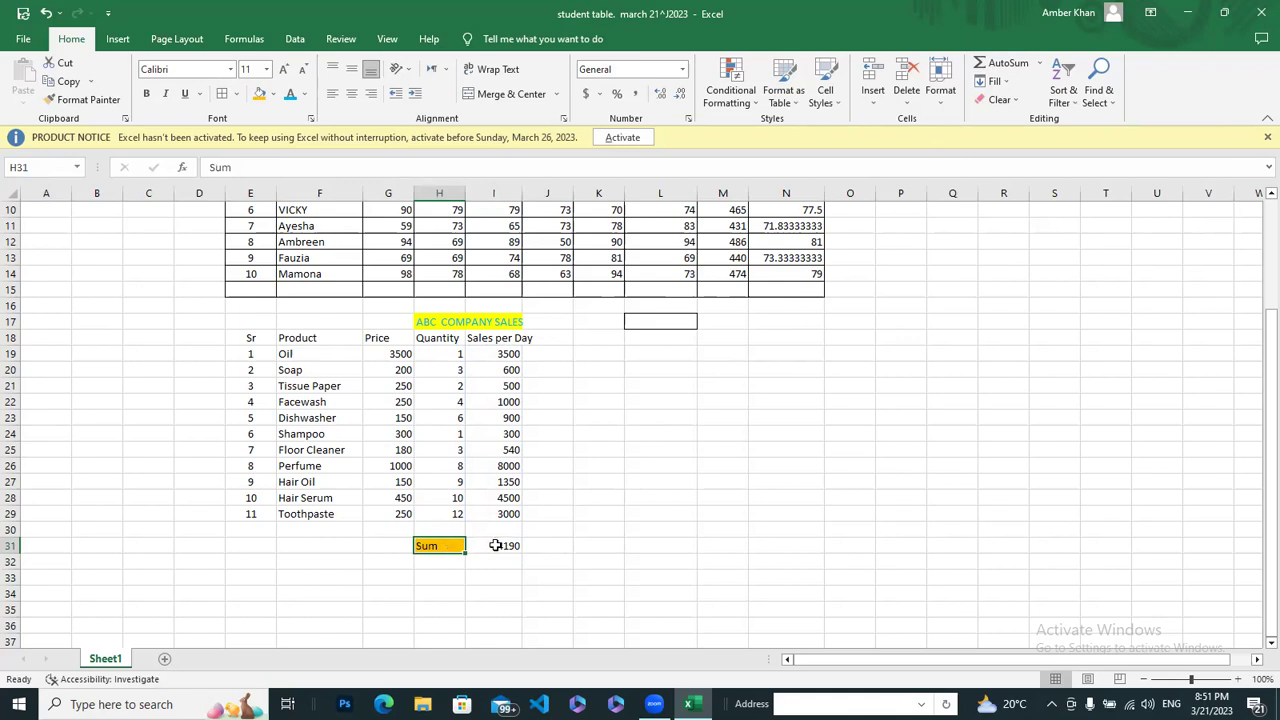
click(479, 546)
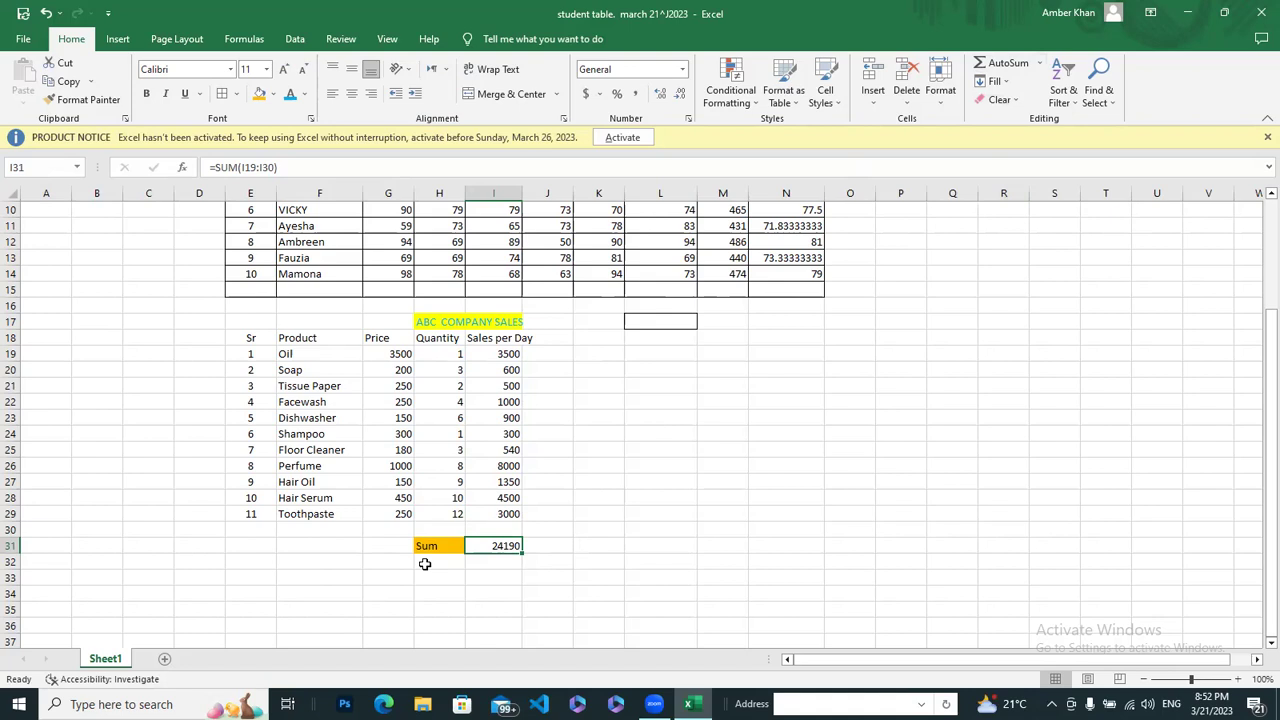
Label H32 'Sum' and enter =(I19:I29) in I32, which returns #VALUE!
click(425, 564)
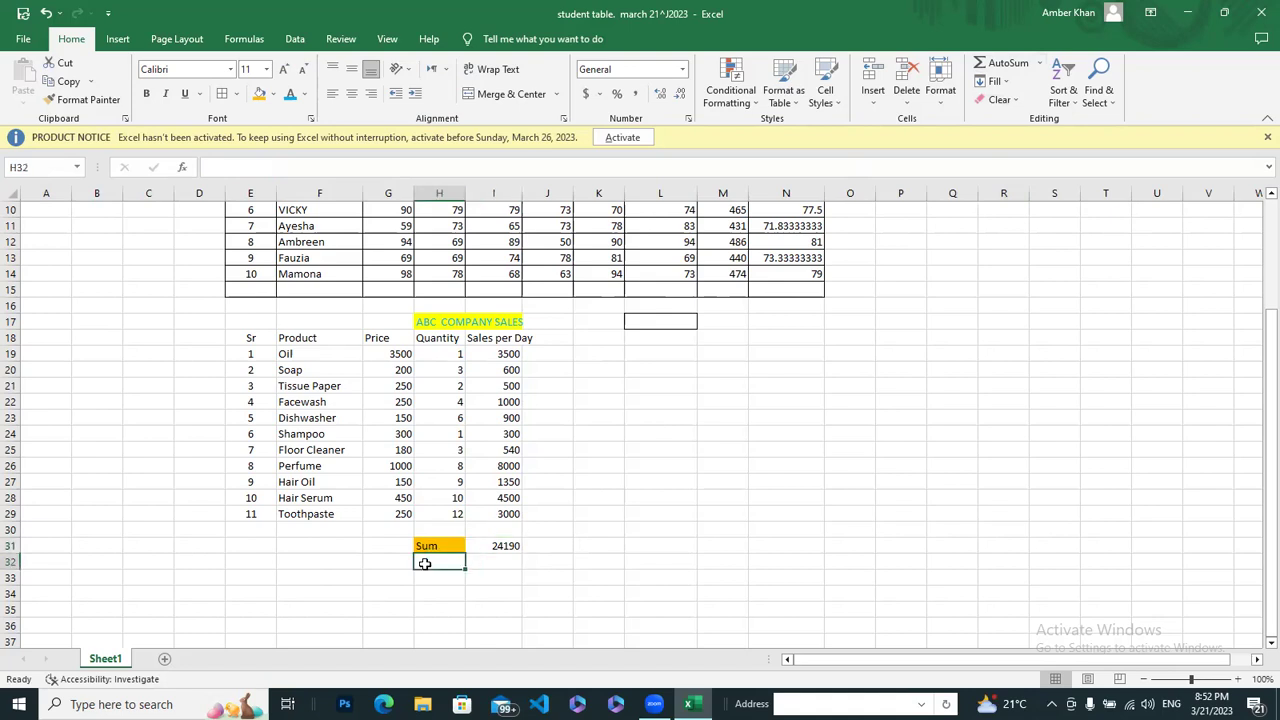
text(Sum)
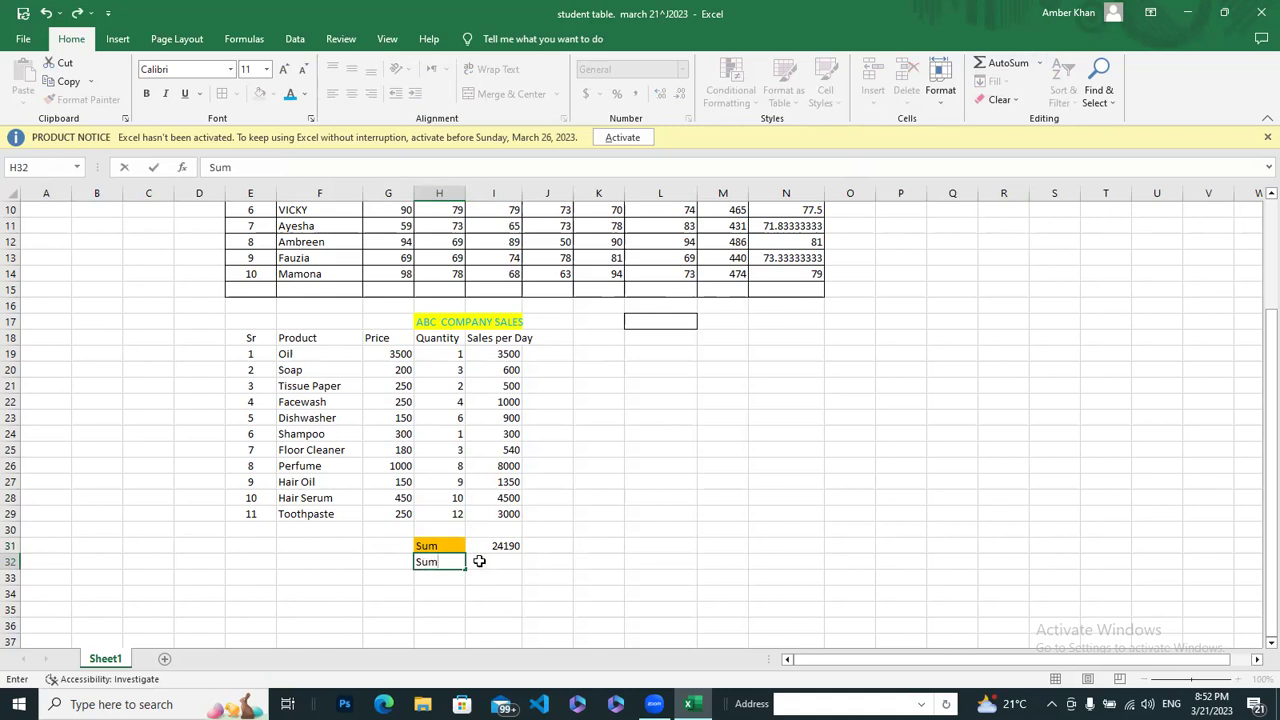
click(479, 561)
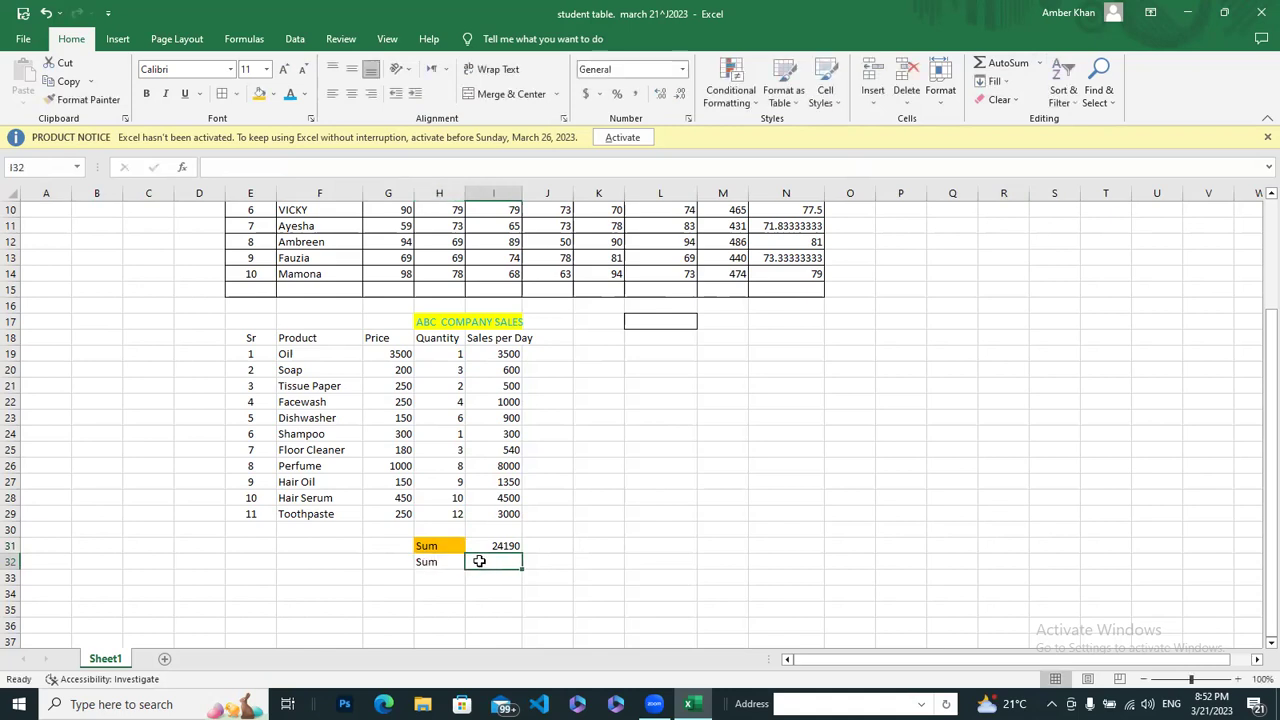
text(=)
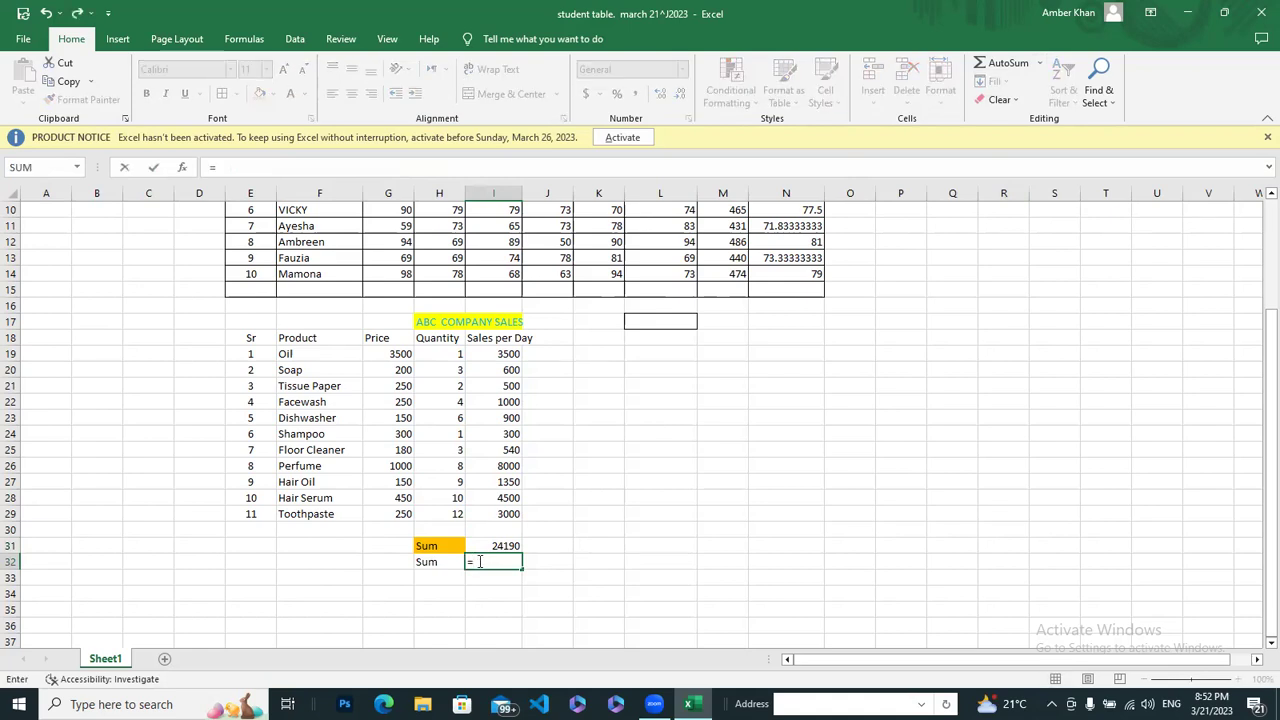
text(()
drag(508, 353, 508, 417)
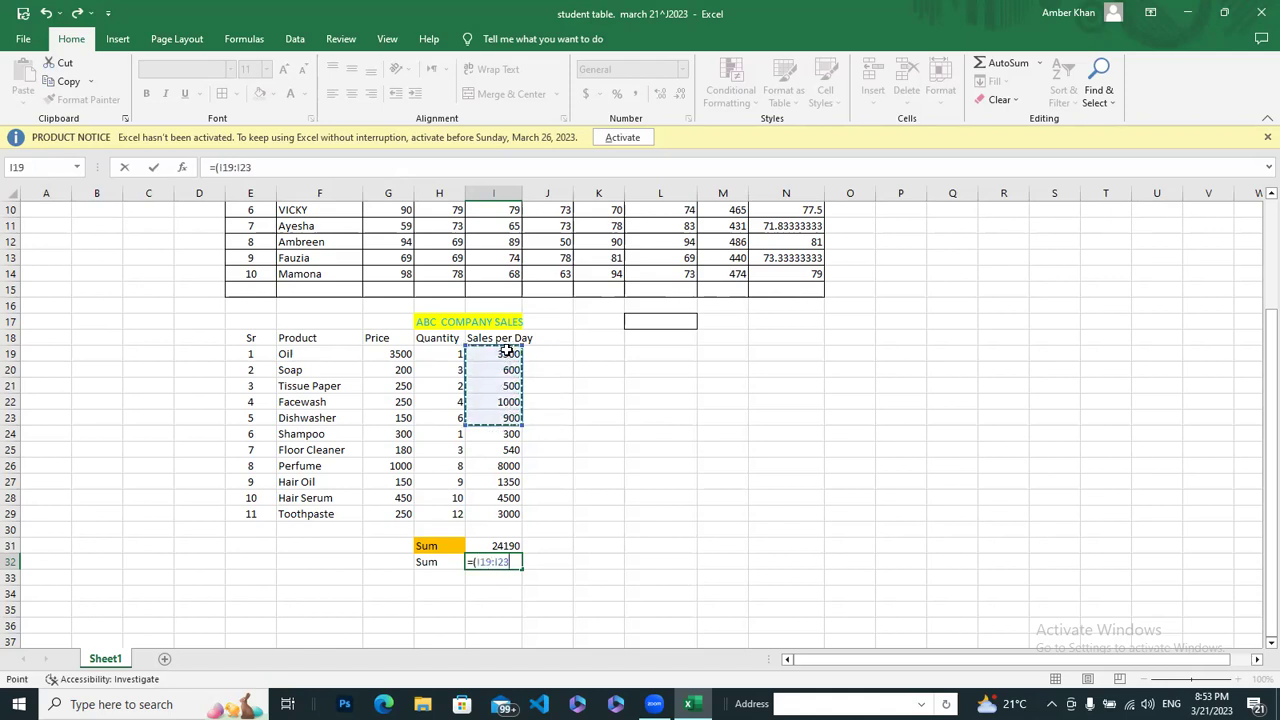
drag(508, 352, 519, 514)
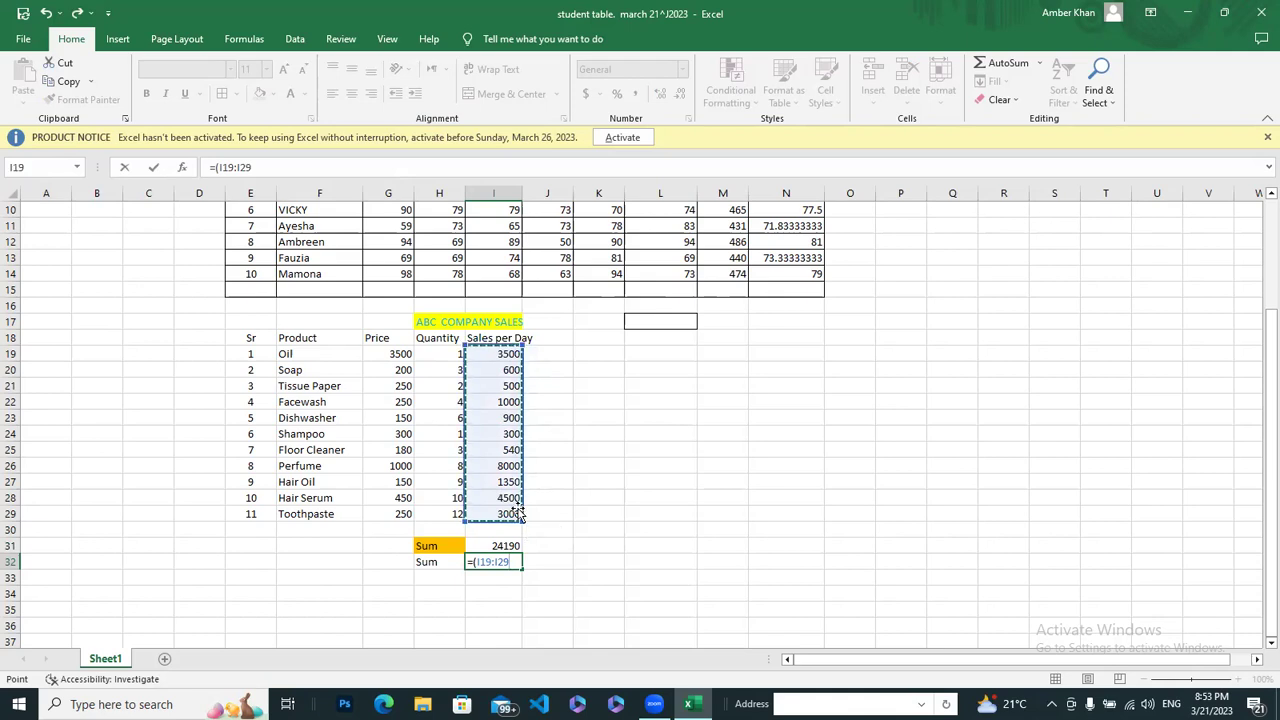
text())
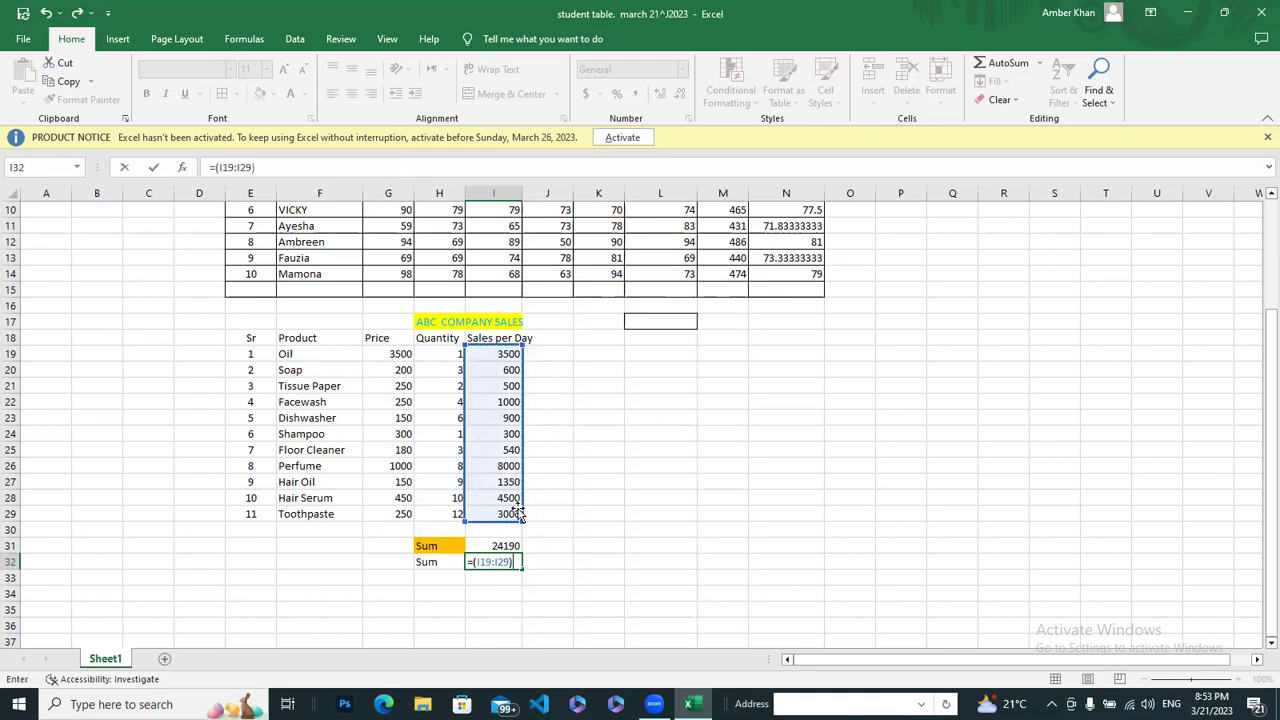
key(Return)
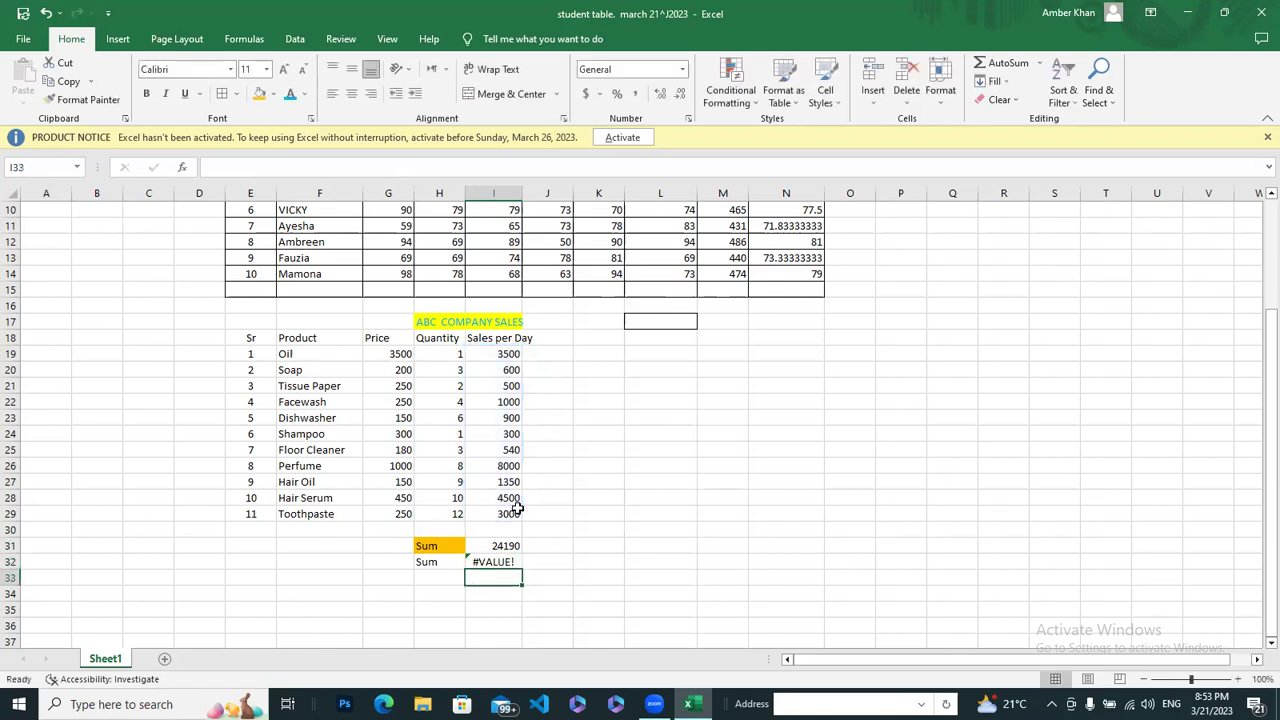
click(481, 564)
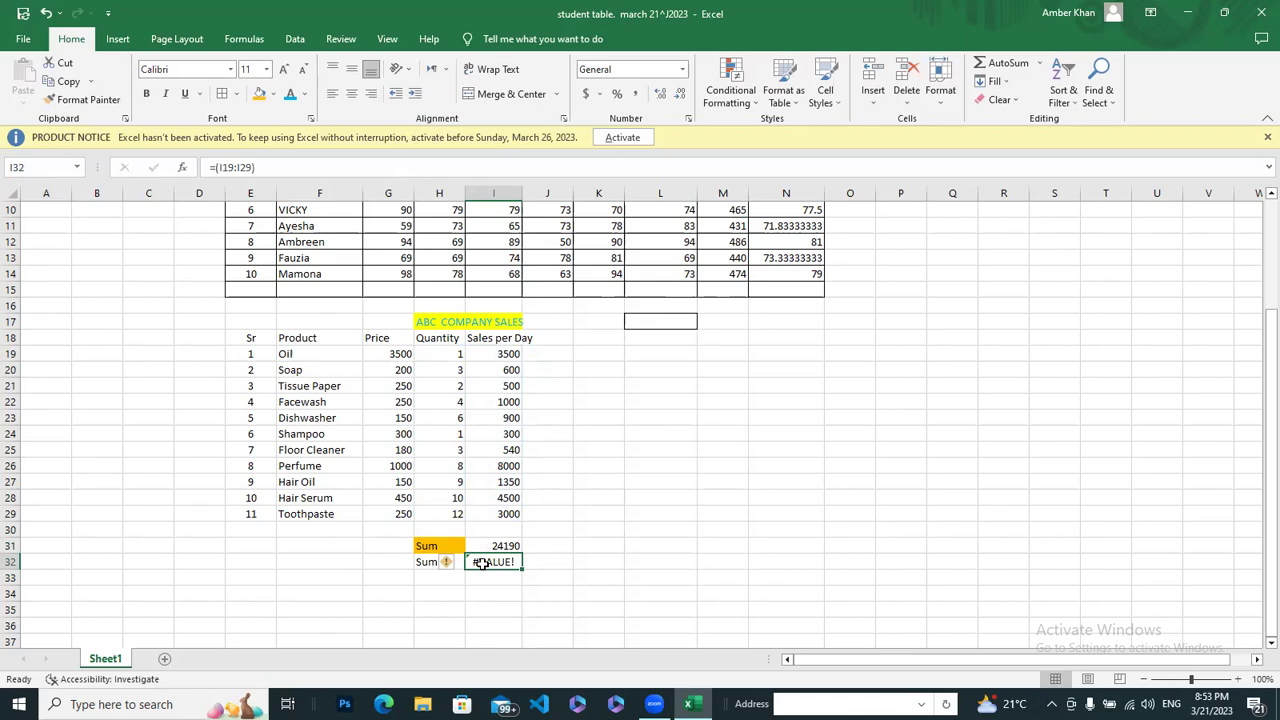
Clear the #VALUE! formula from I32 and scroll back toward the top of the sheet
key(BackSpace)
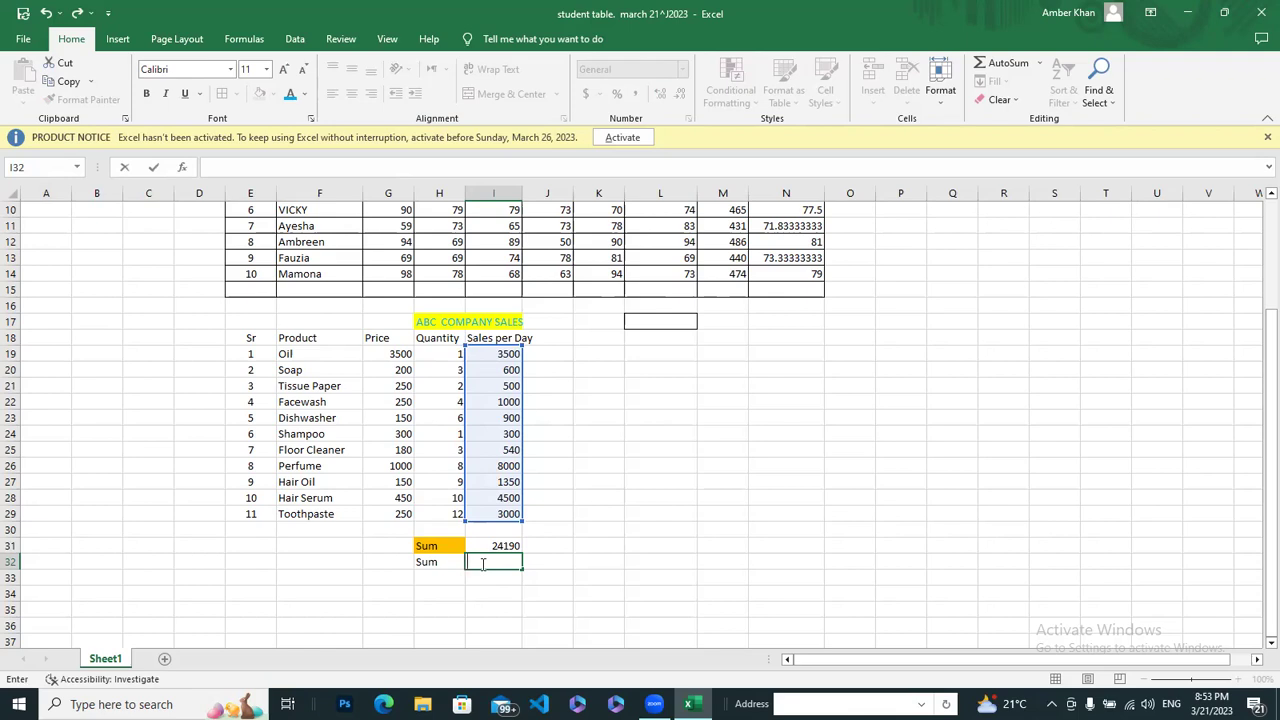
click(435, 563)
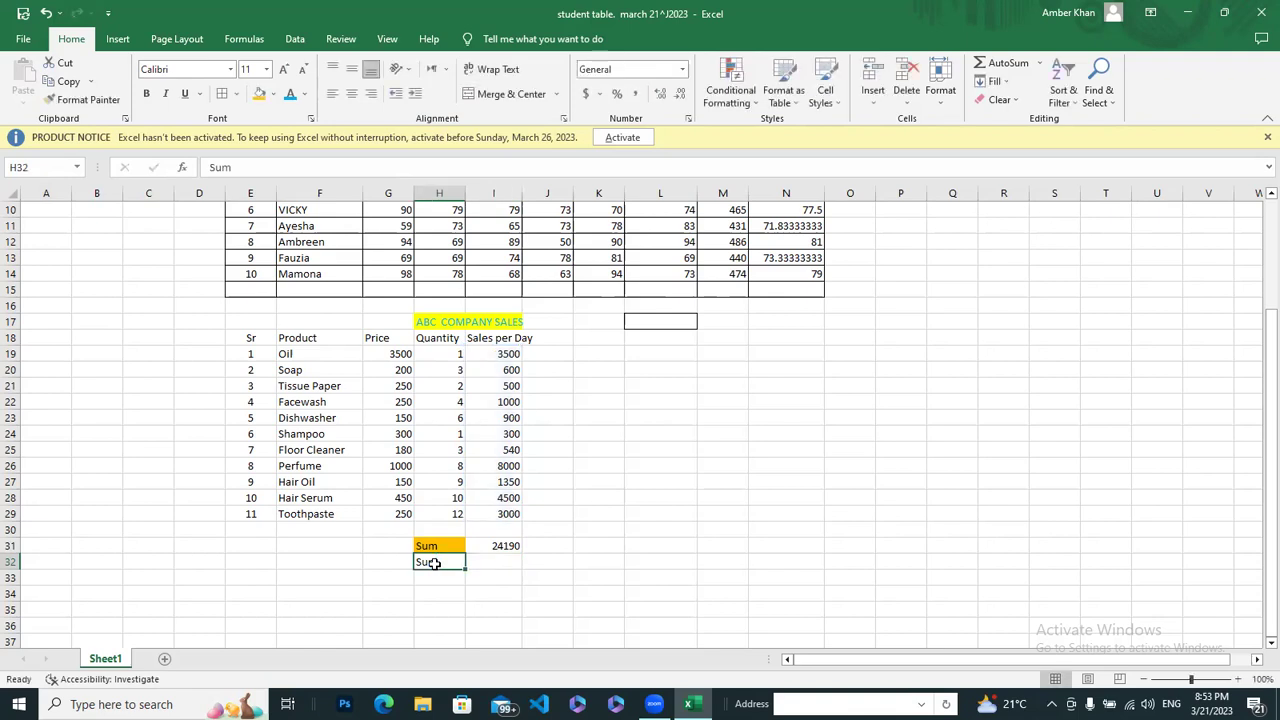
drag(1258, 366, 1258, 280)
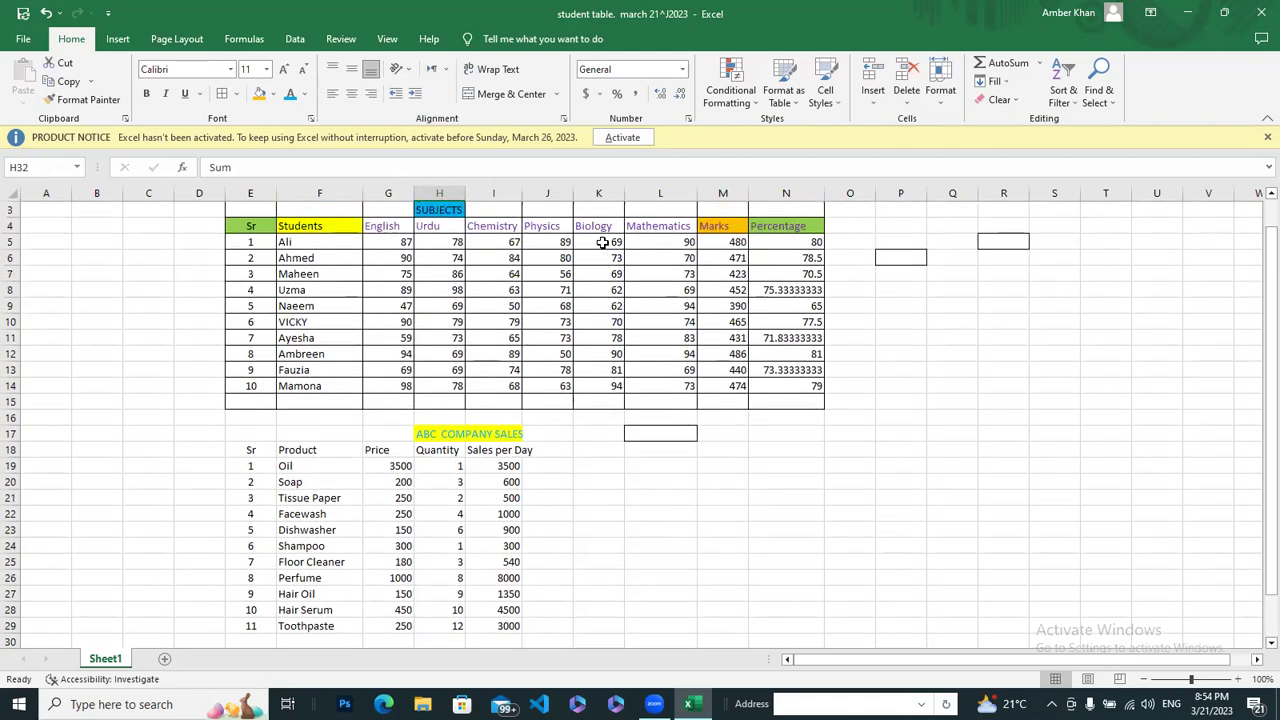
click(726, 241)
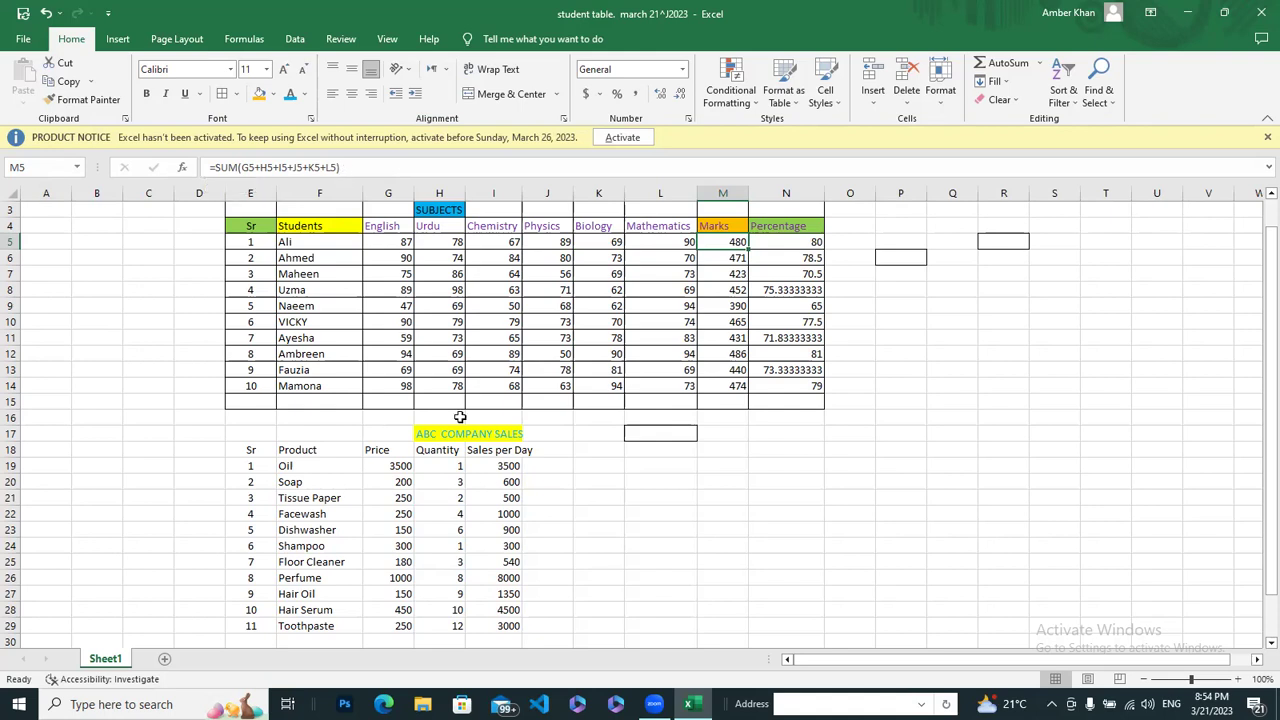
drag(1260, 346, 1258, 390)
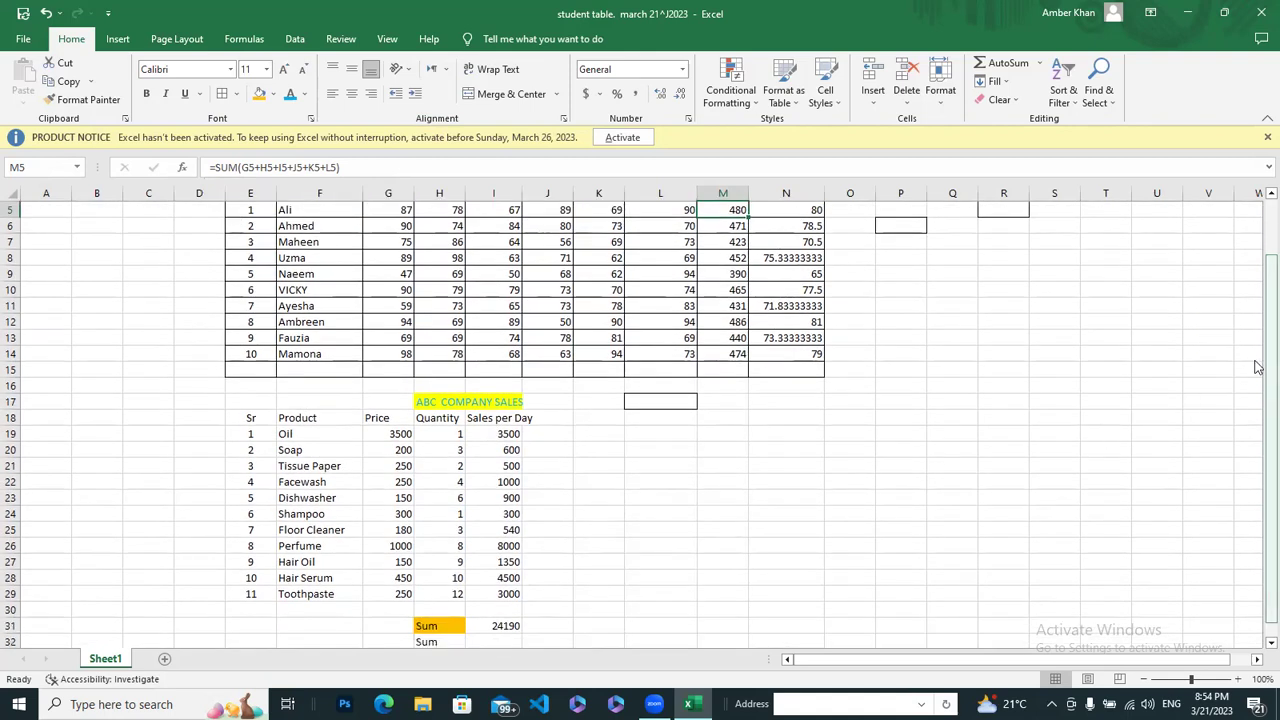
drag(1258, 366, 1240, 380)
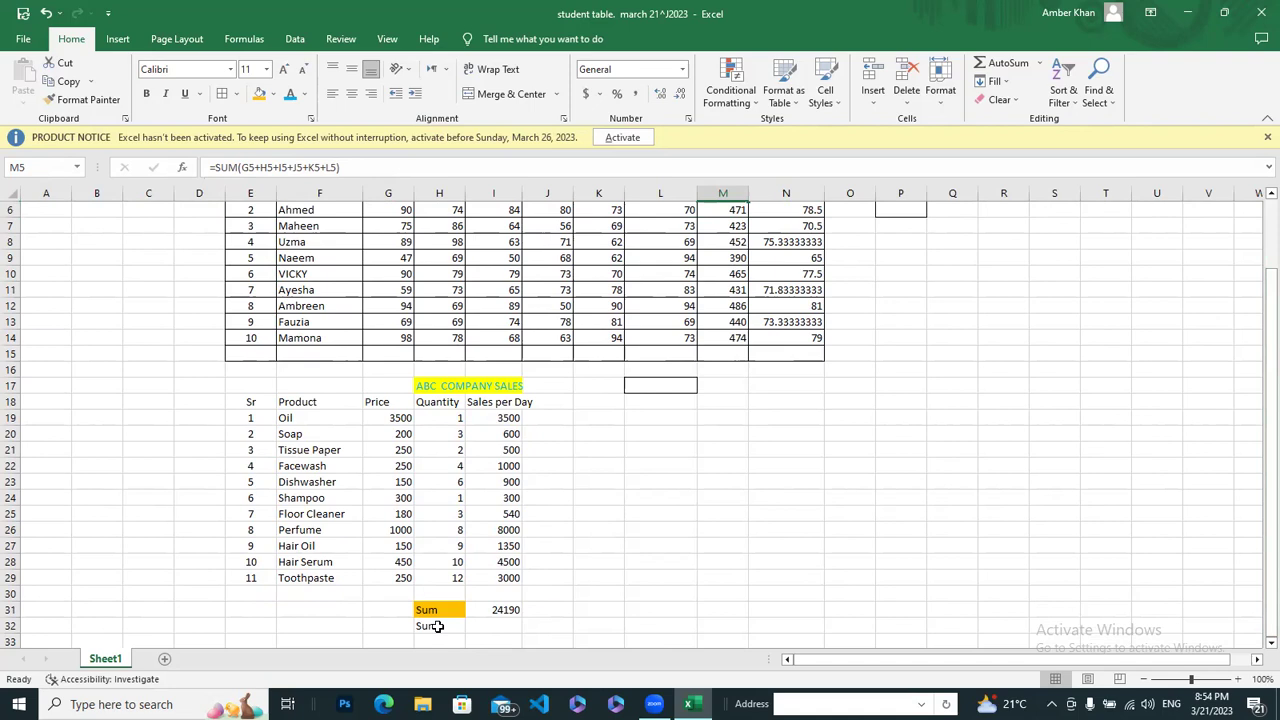
Replace H32's Sum text with =Sum(I19:I29) to total the Sales per Day column
click(437, 626)
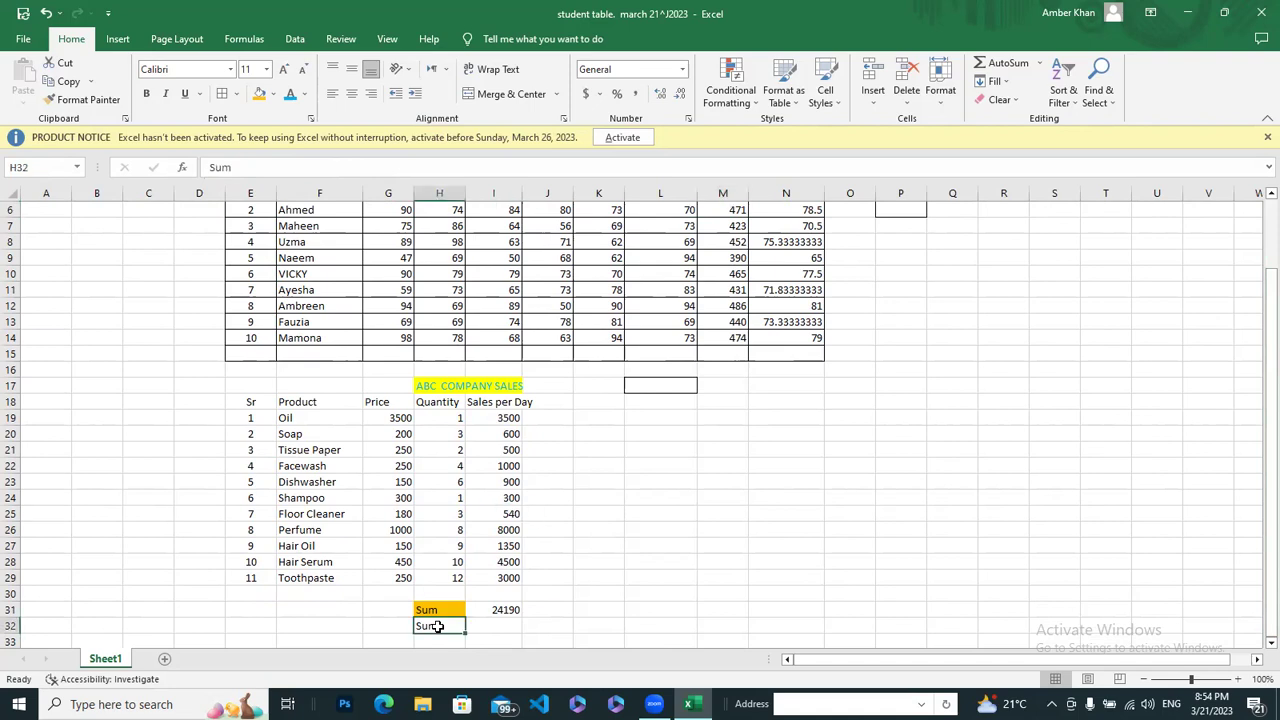
key(BackSpace)
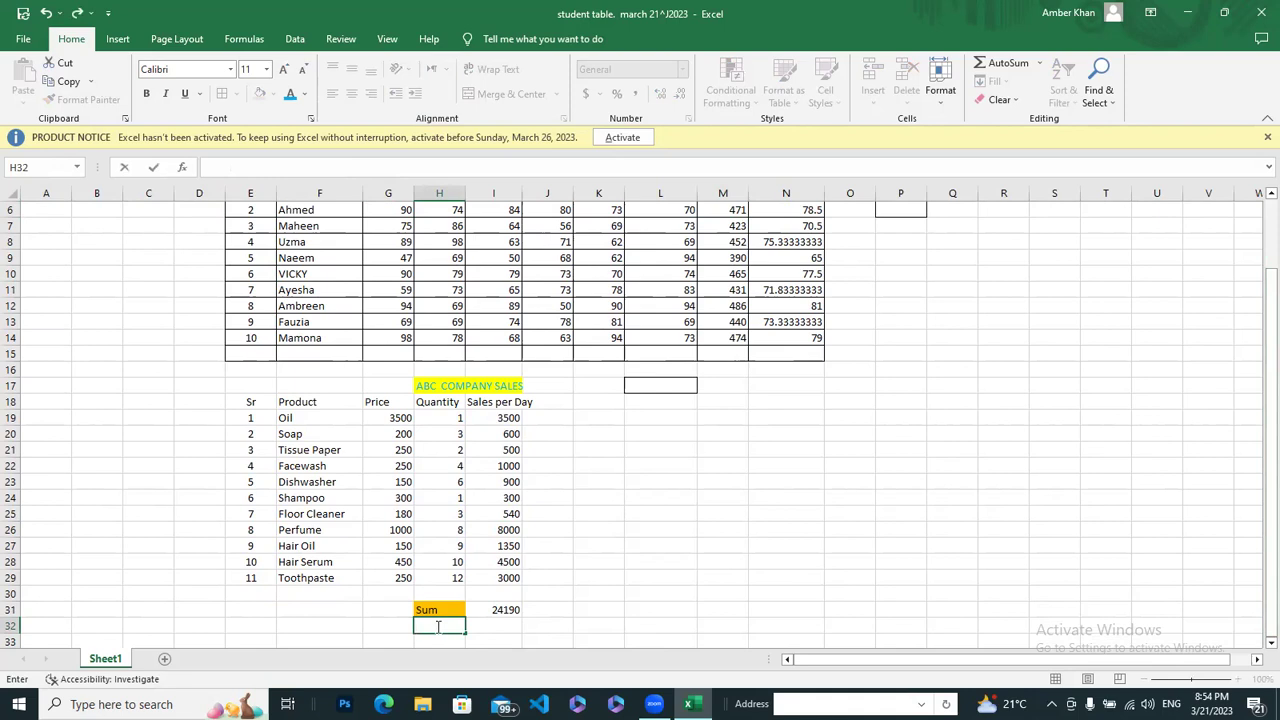
text(=)
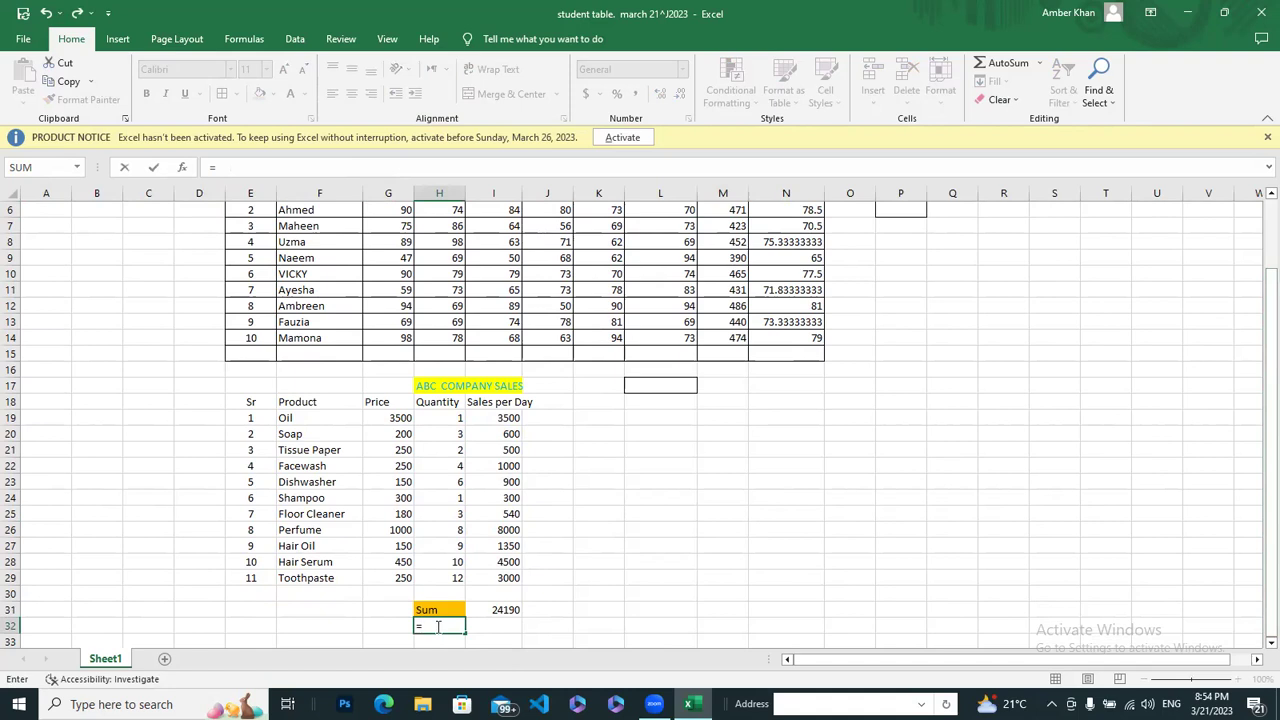
text(S)
text(um)
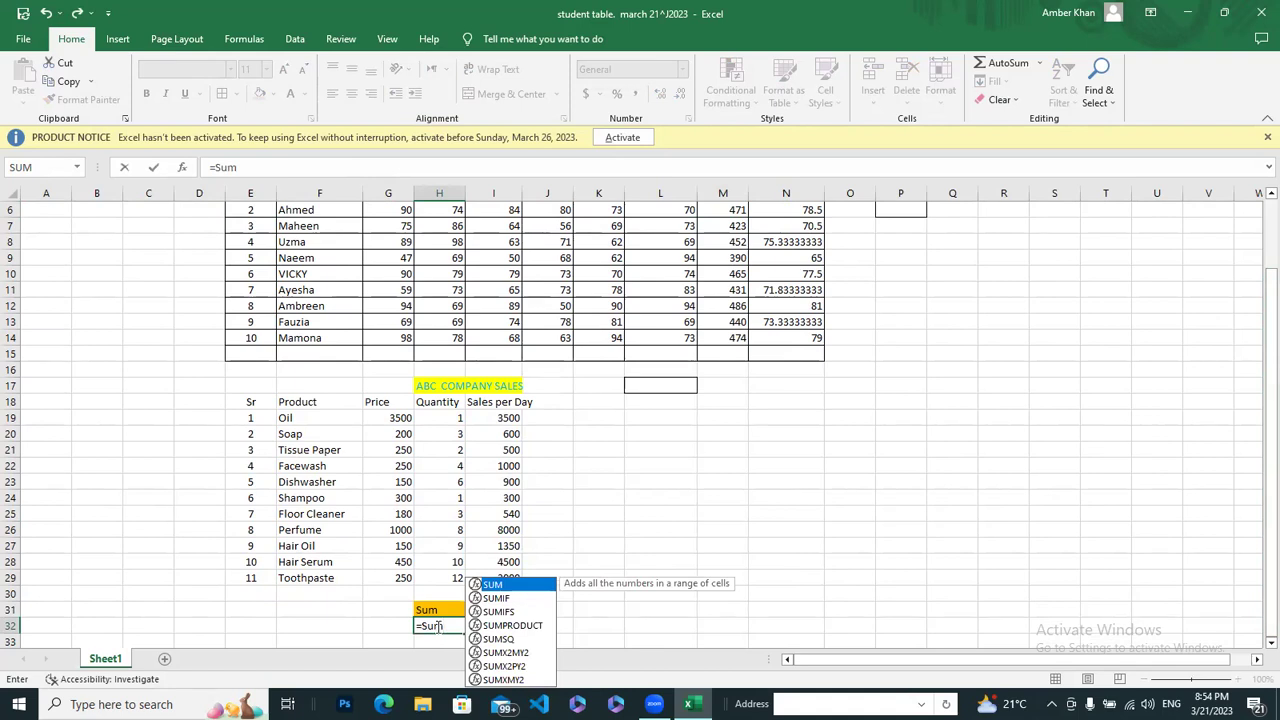
text(()
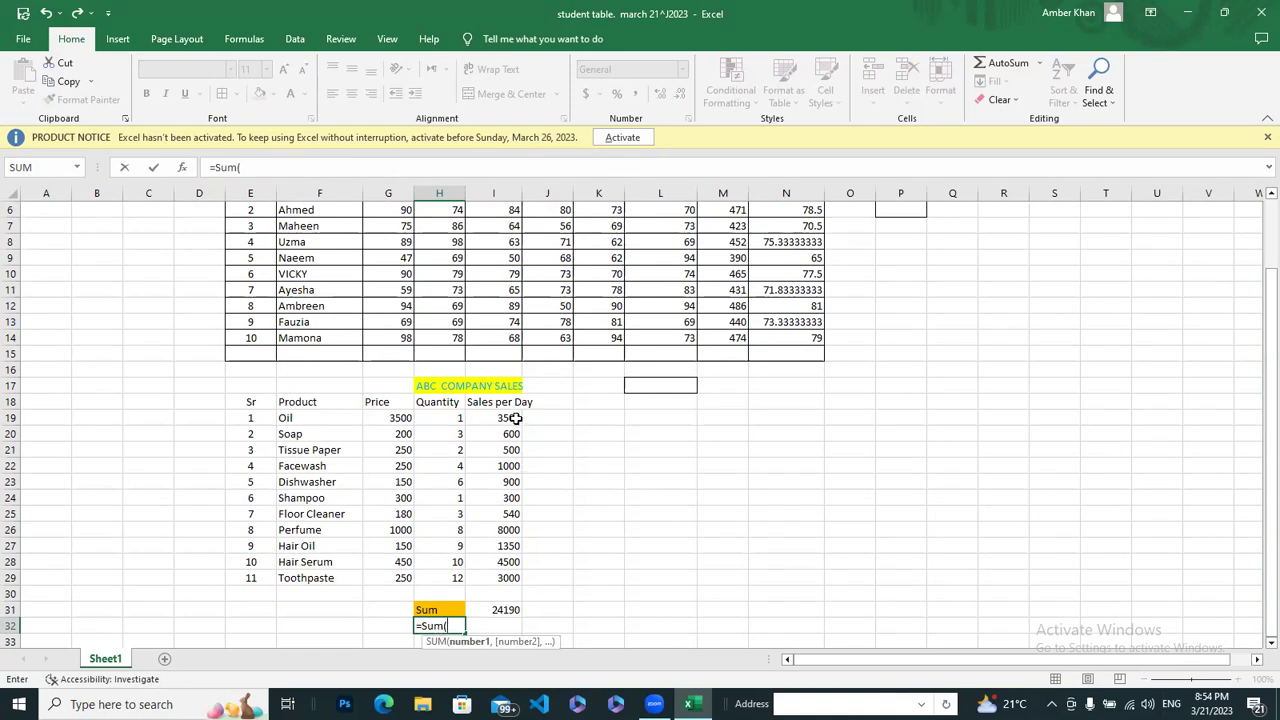
drag(510, 417, 510, 481)
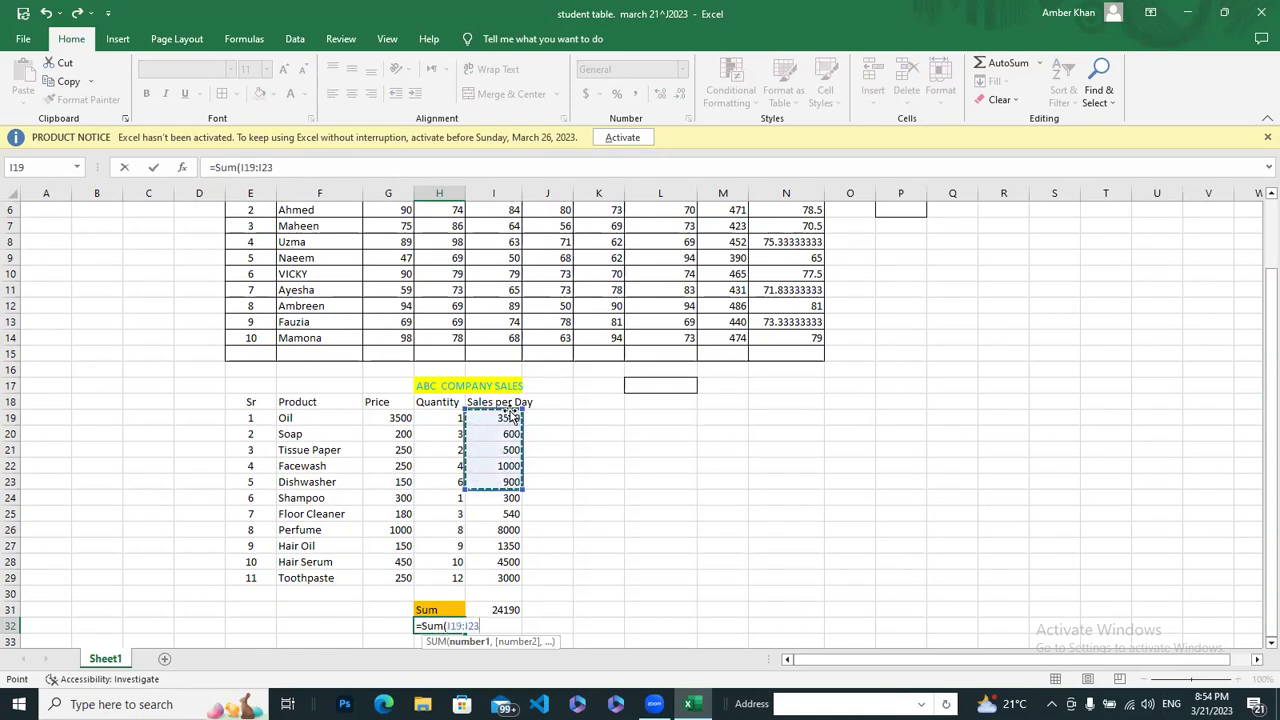
drag(510, 417, 512, 577)
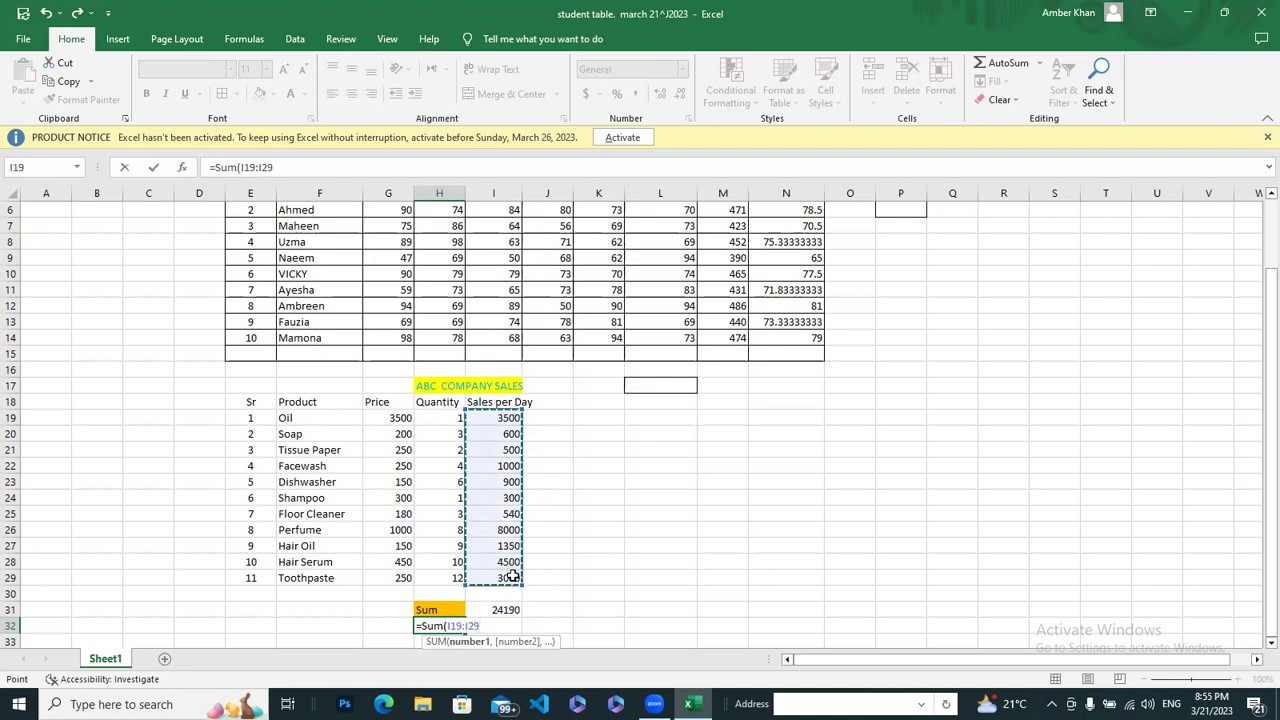
text())
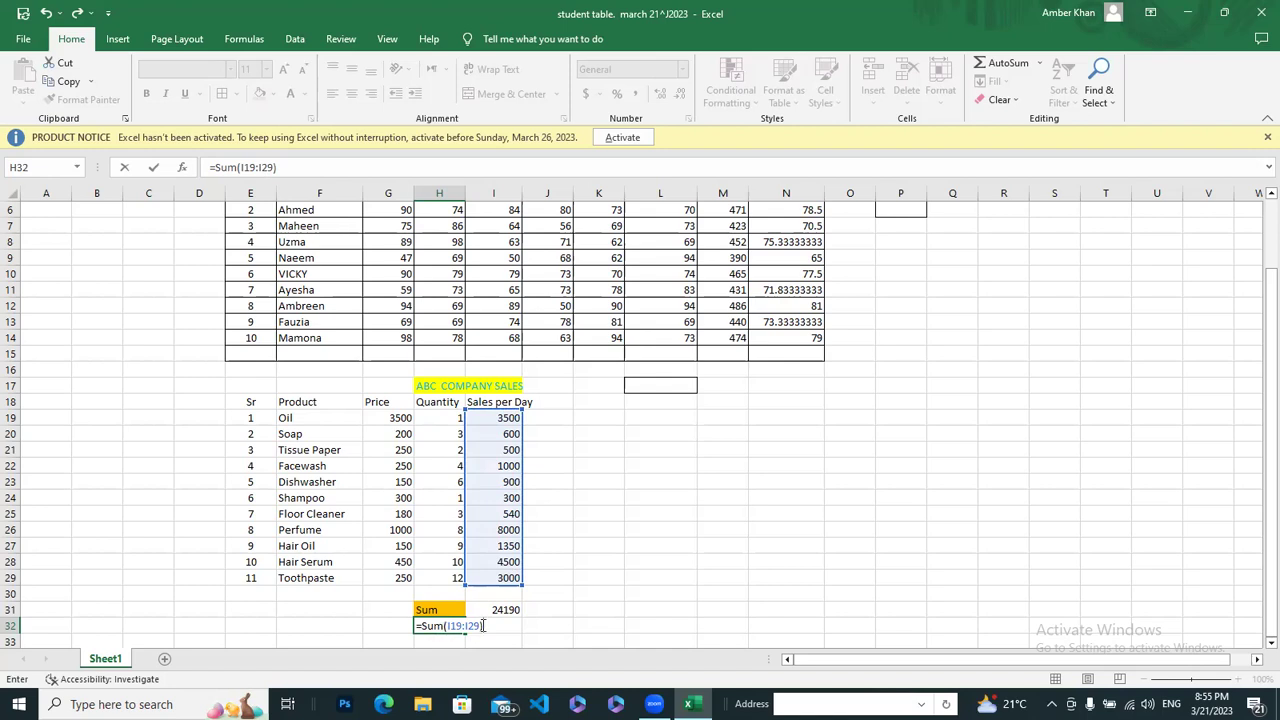
key(Return)
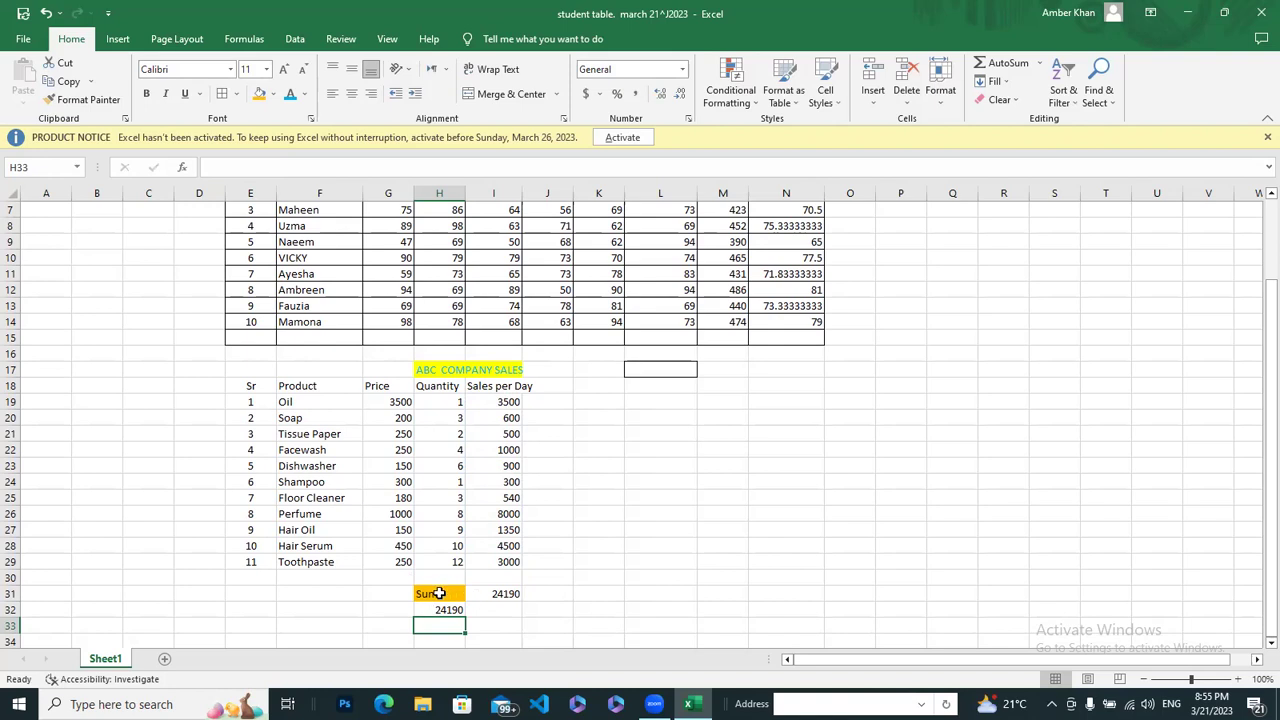
click(448, 611)
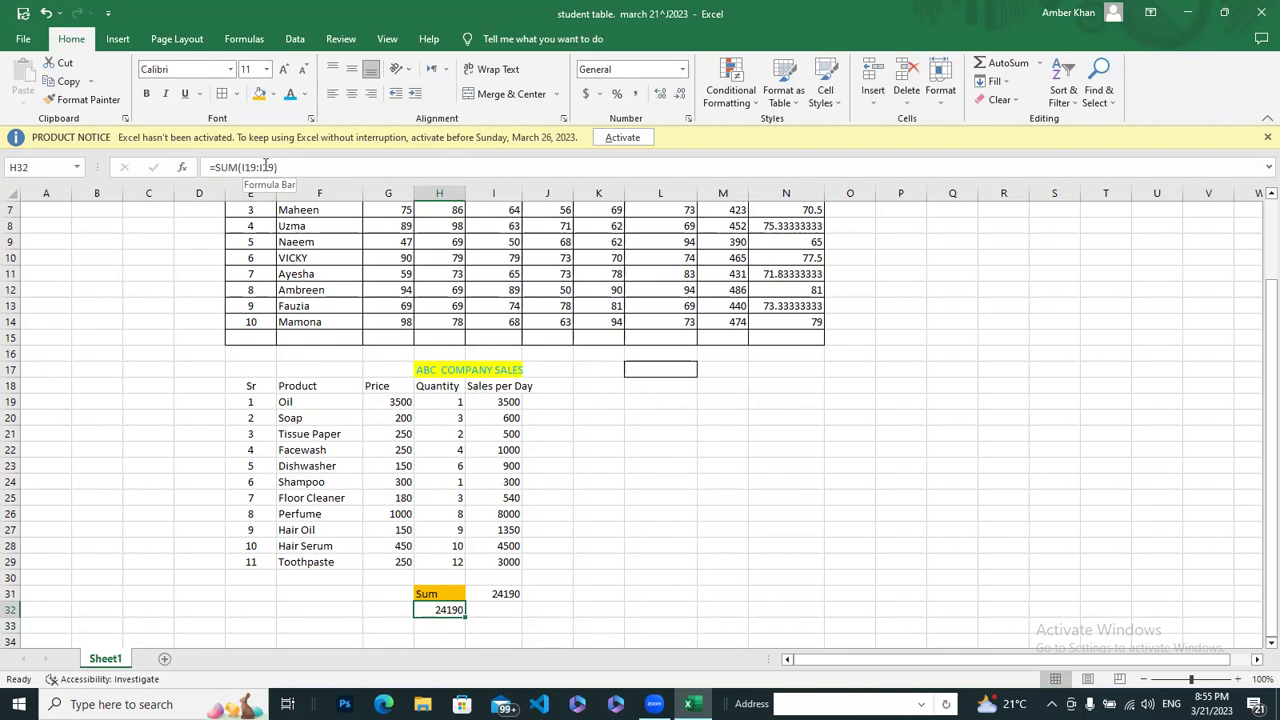
click(494, 595)
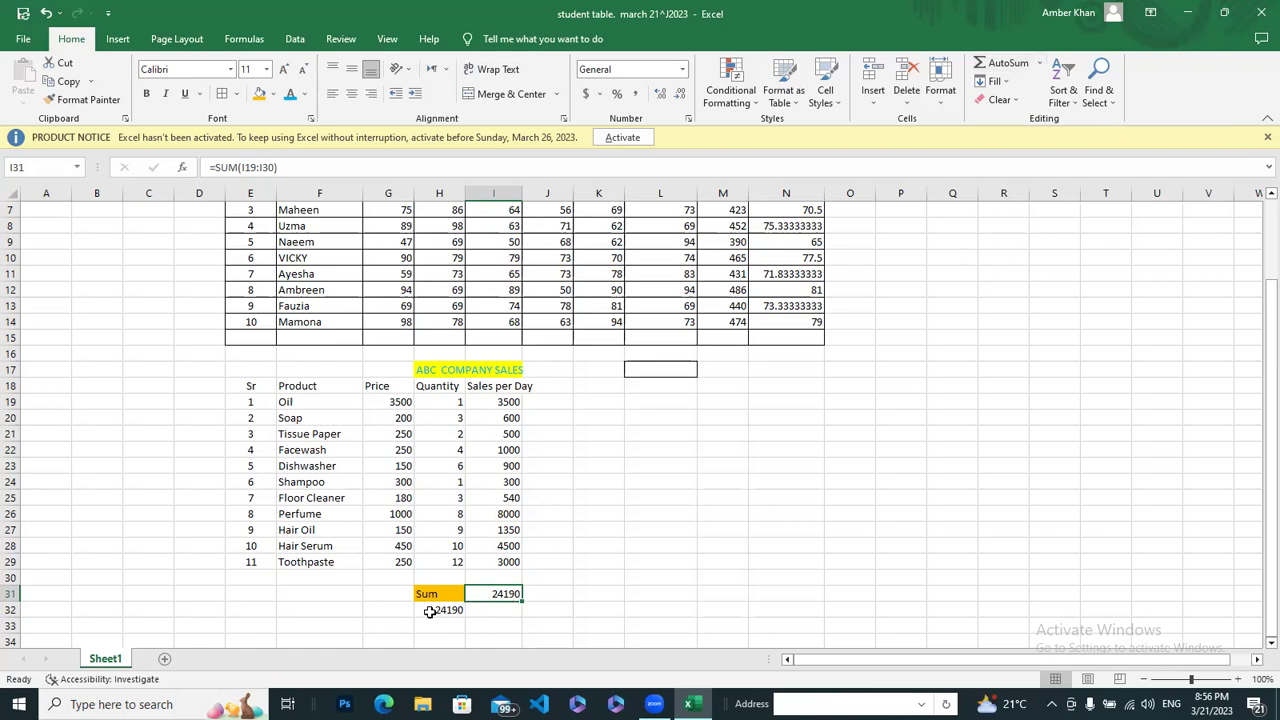
click(429, 611)
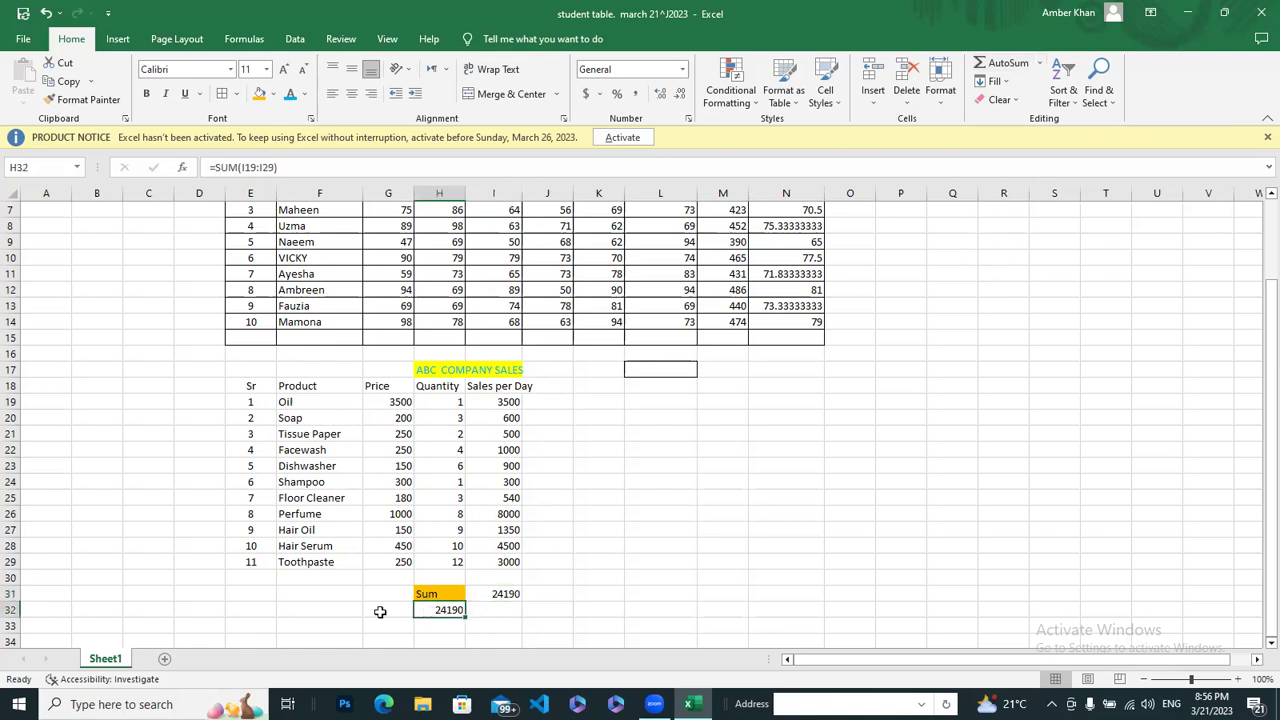
click(380, 610)
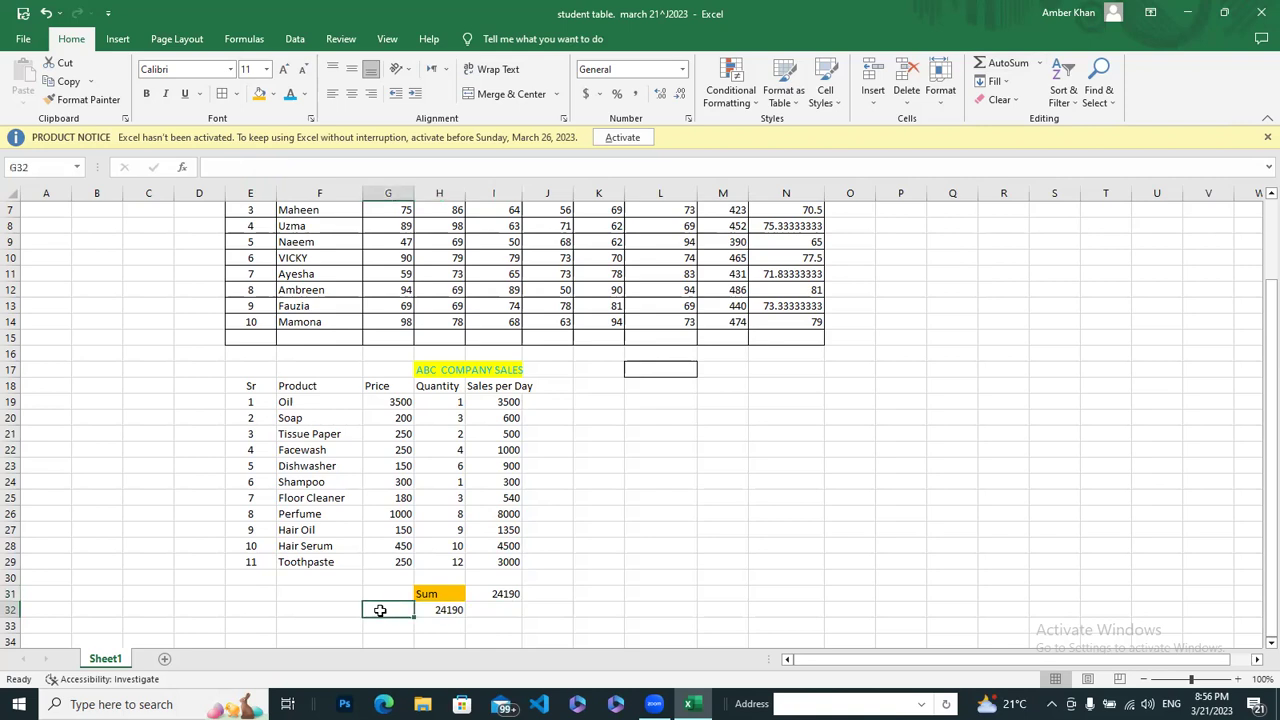
Enter the label 'Sum' in G32 beside the 24190 total and give it an orange fill
text(Sum)
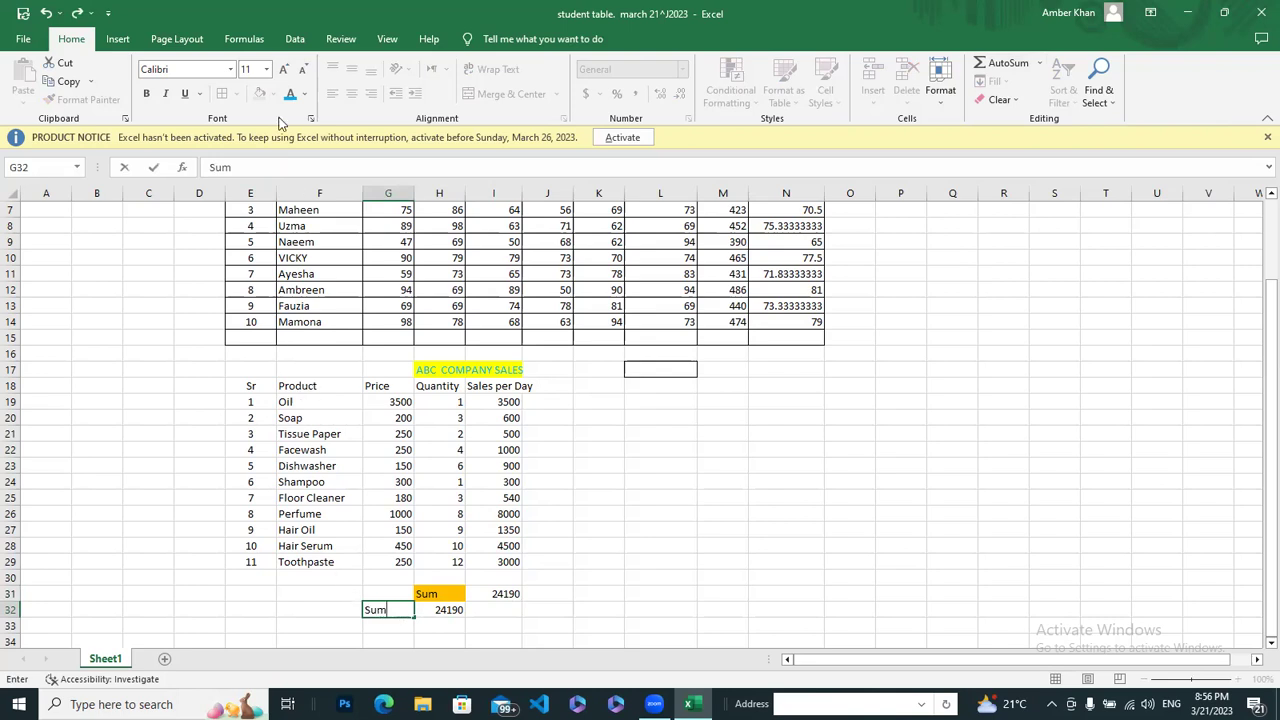
click(601, 593)
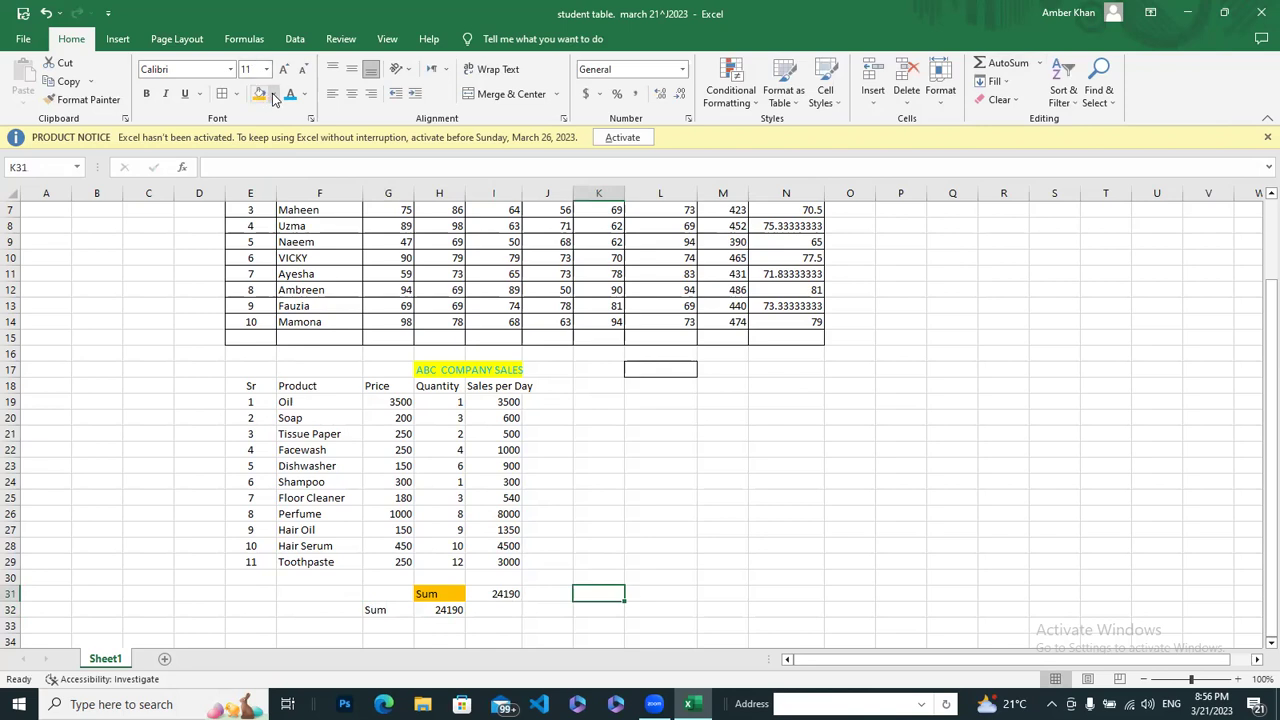
click(273, 96)
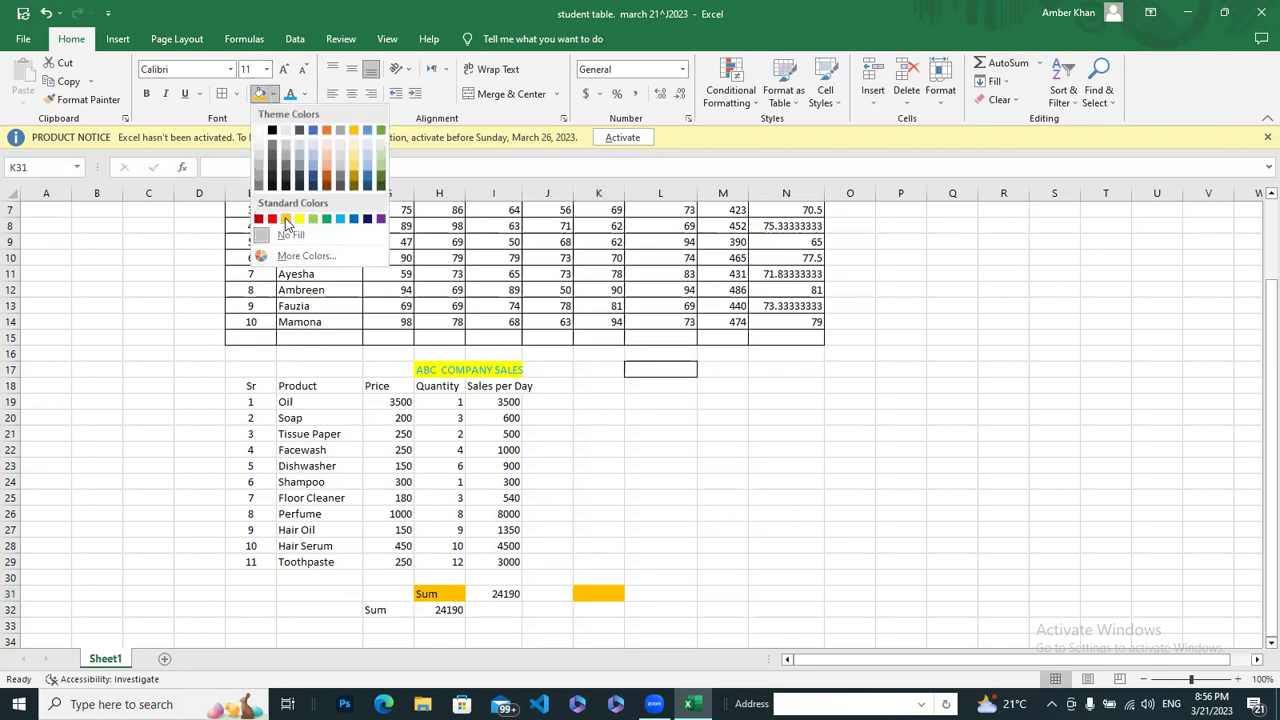
click(375, 615)
click(387, 610)
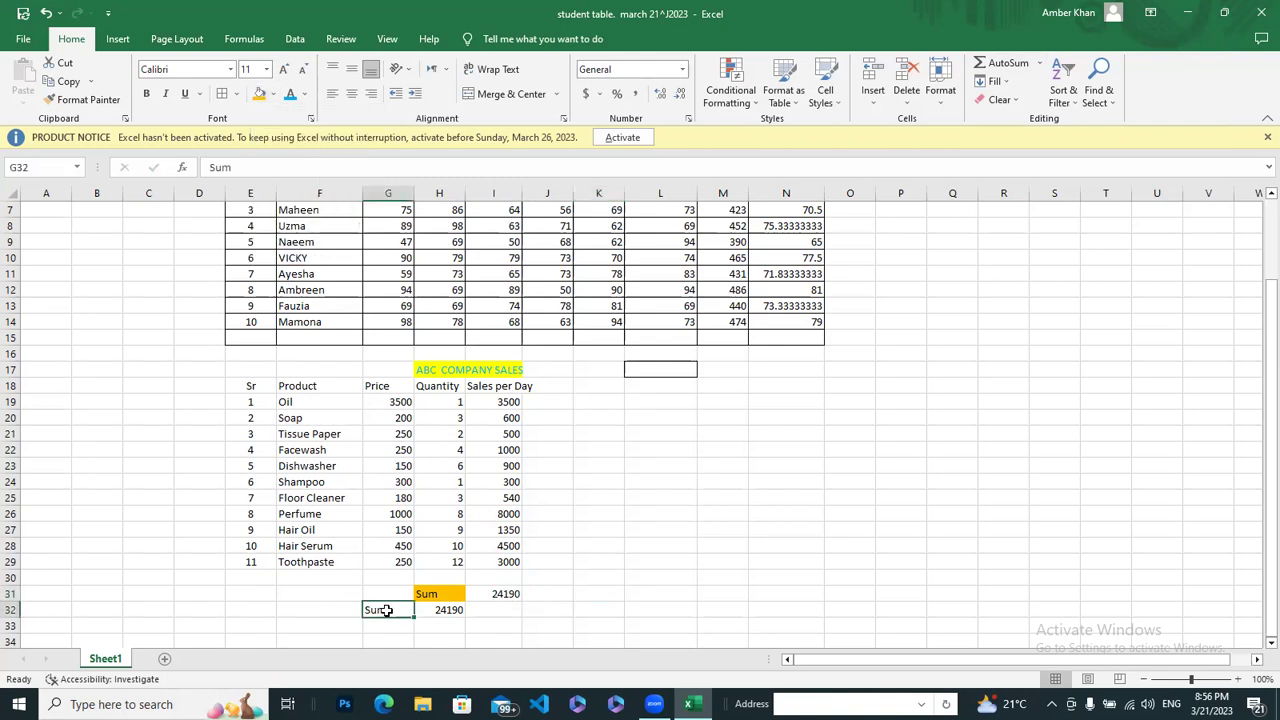
click(269, 94)
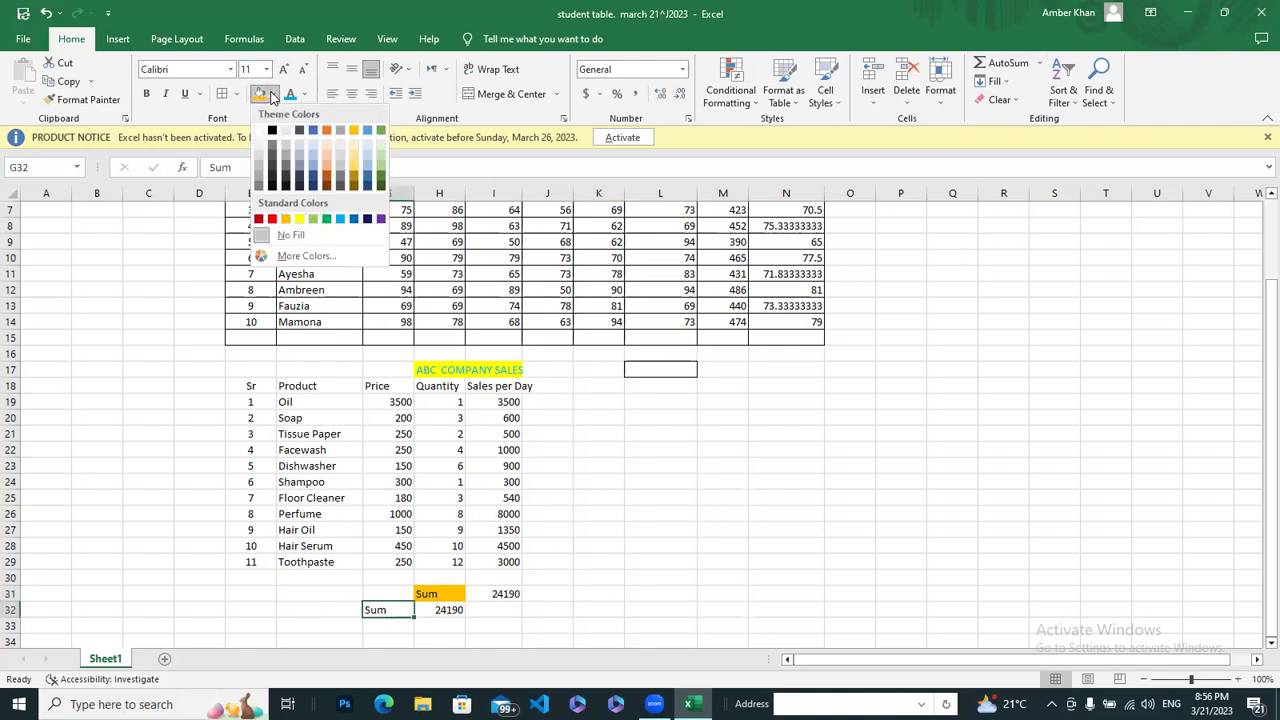
click(286, 219)
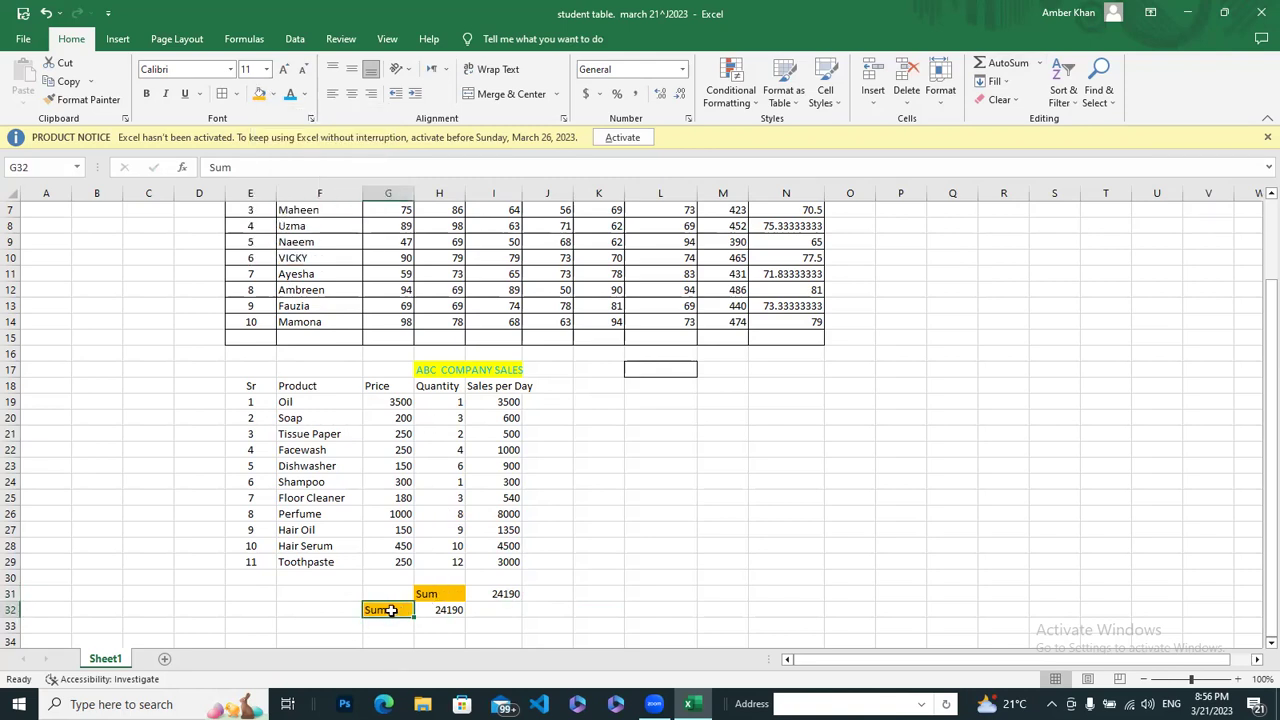
click(445, 593)
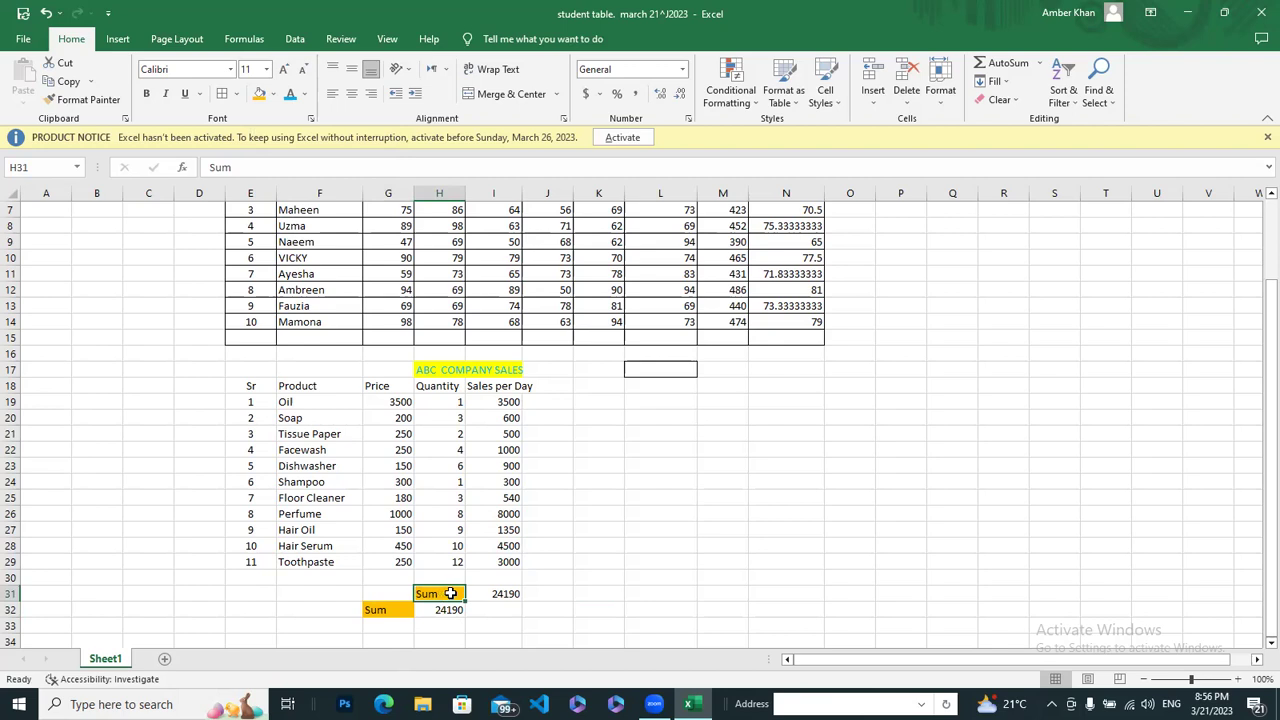
click(490, 593)
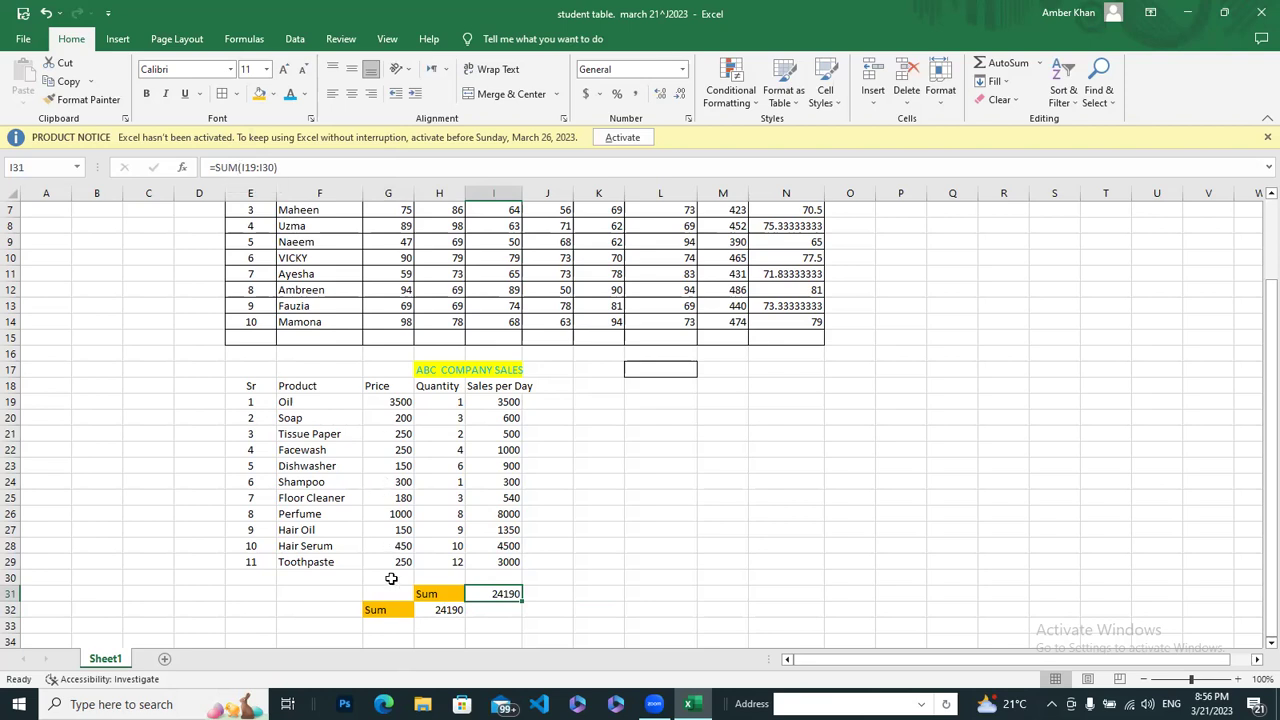
click(434, 614)
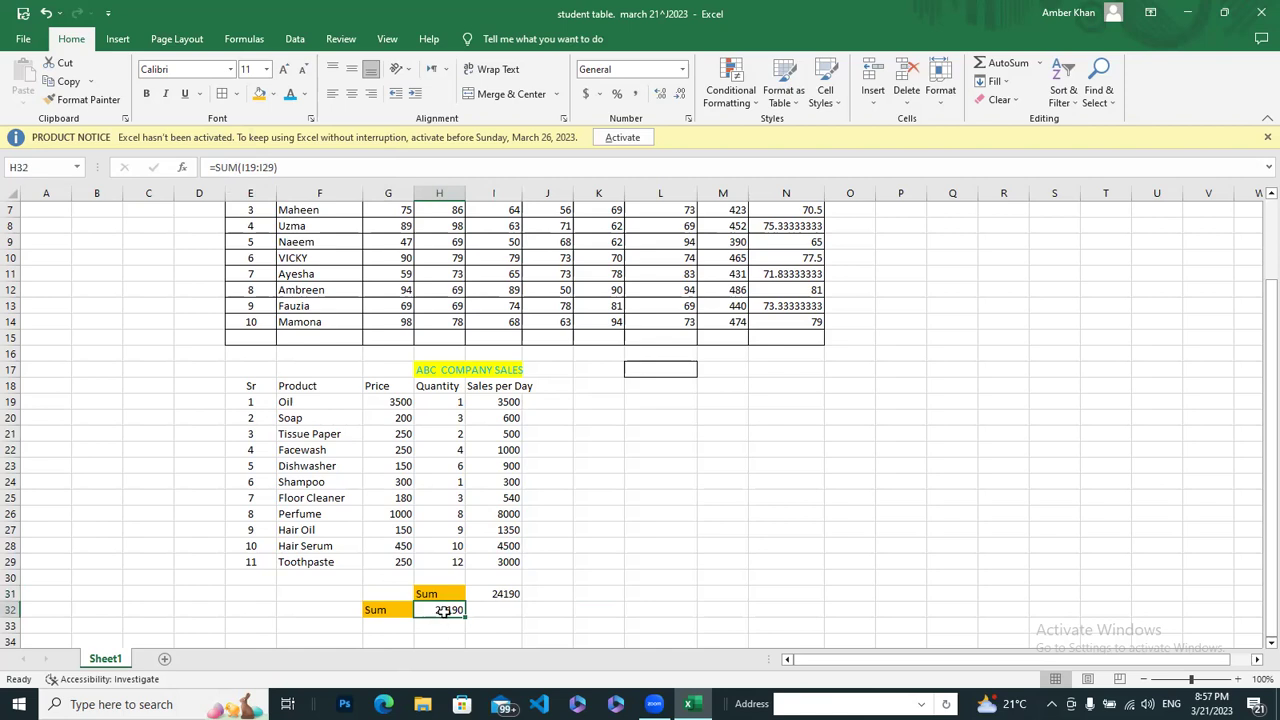
click(505, 594)
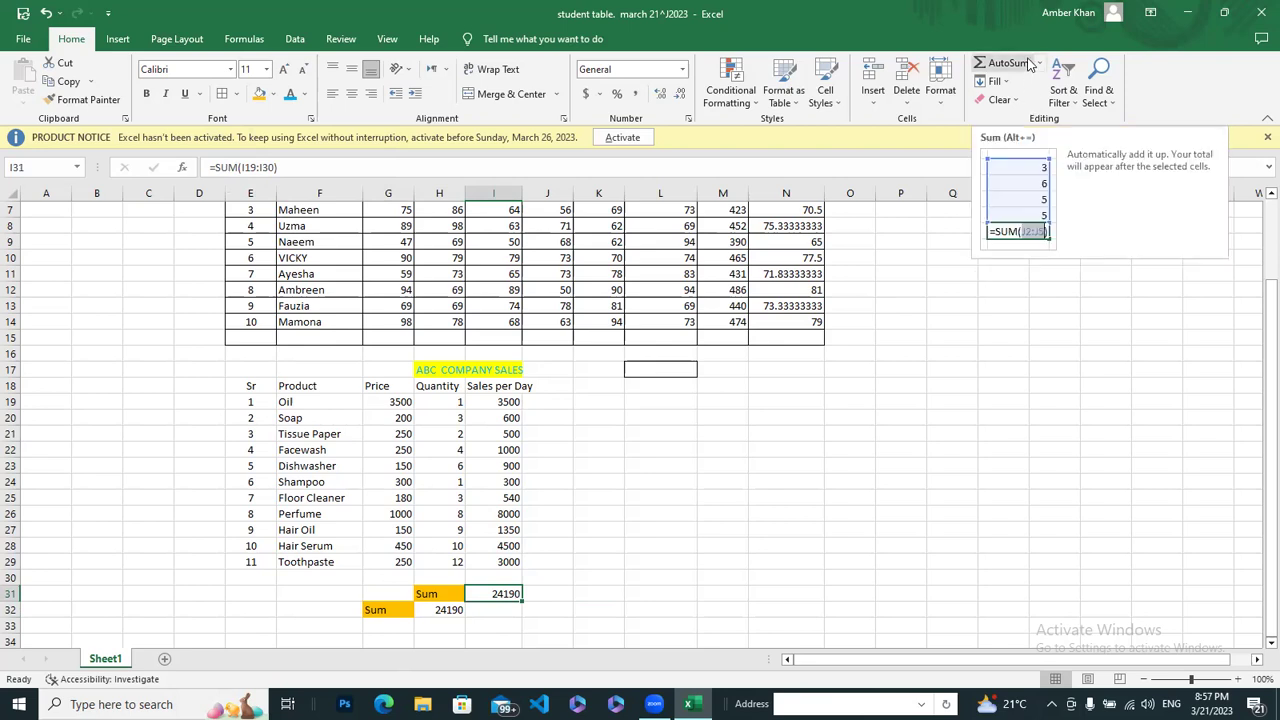
click(596, 593)
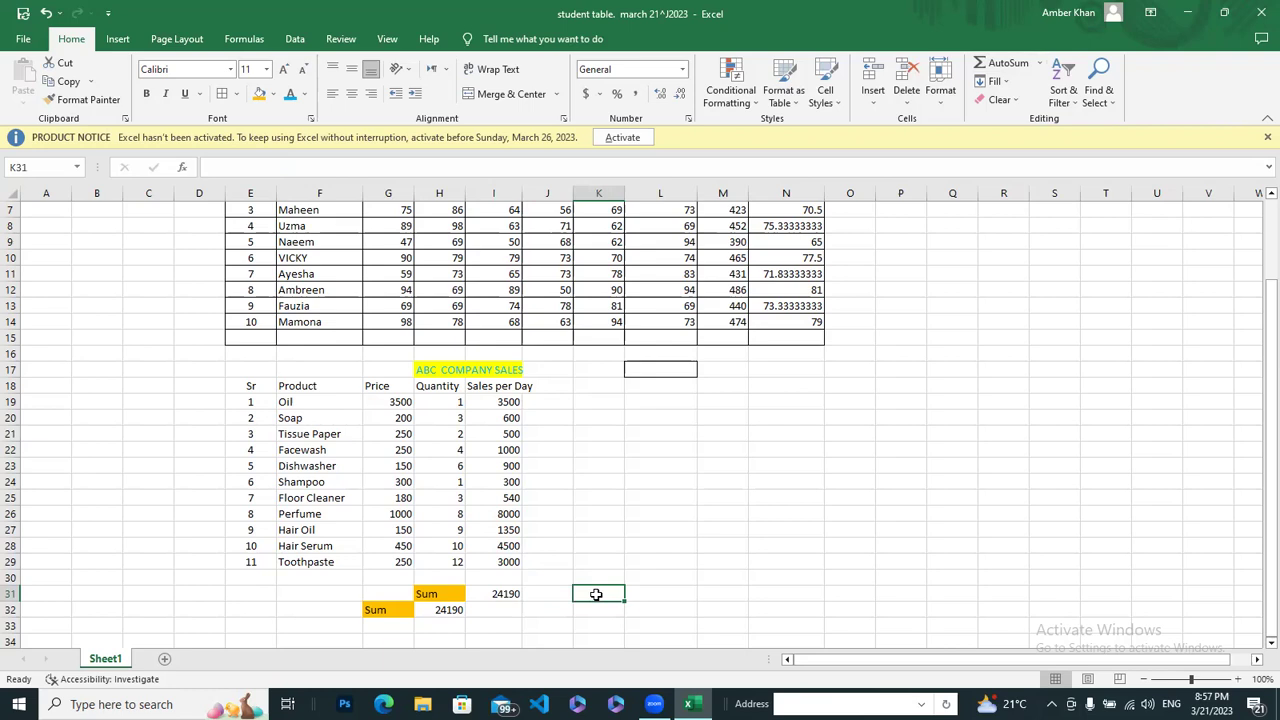
click(1016, 62)
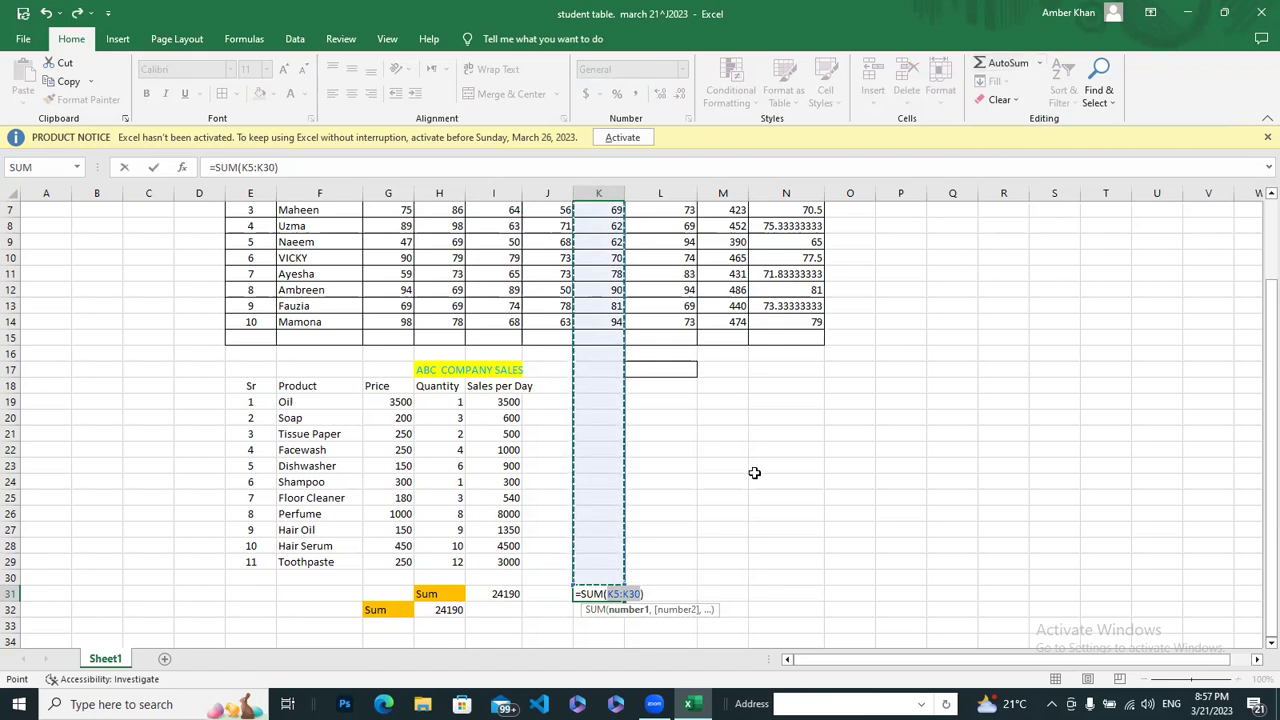
key(Return)
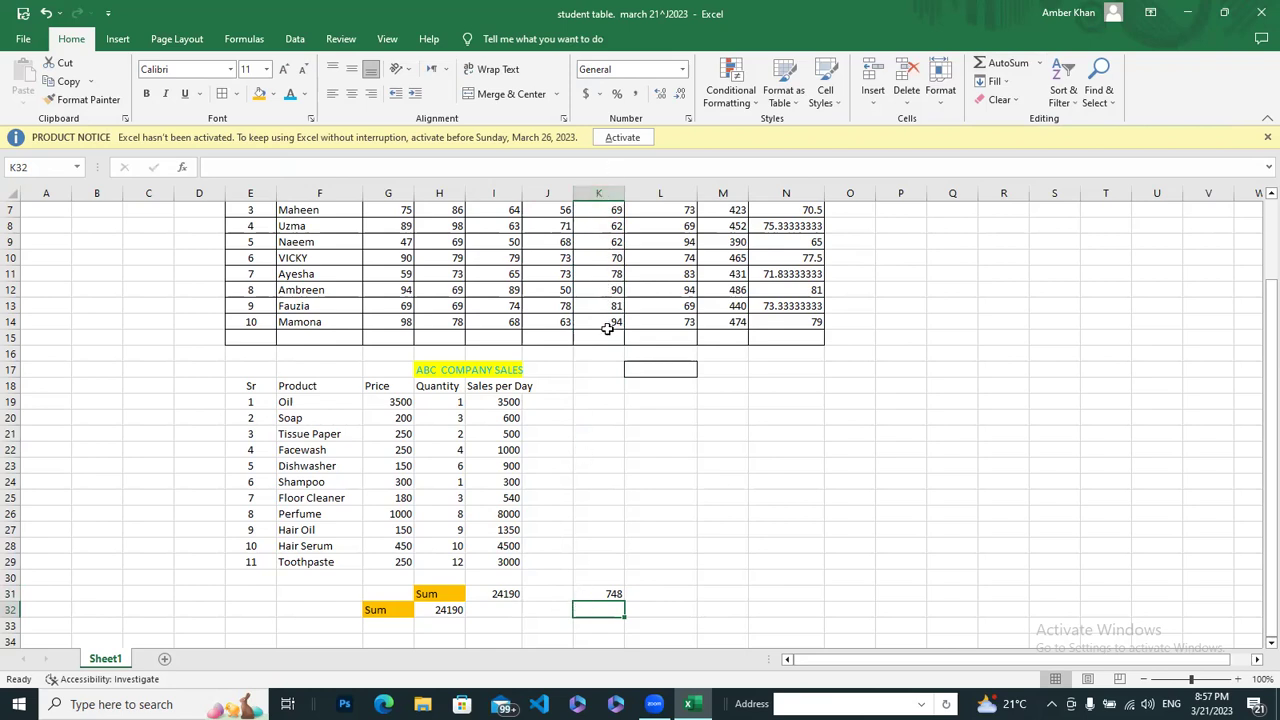
click(608, 596)
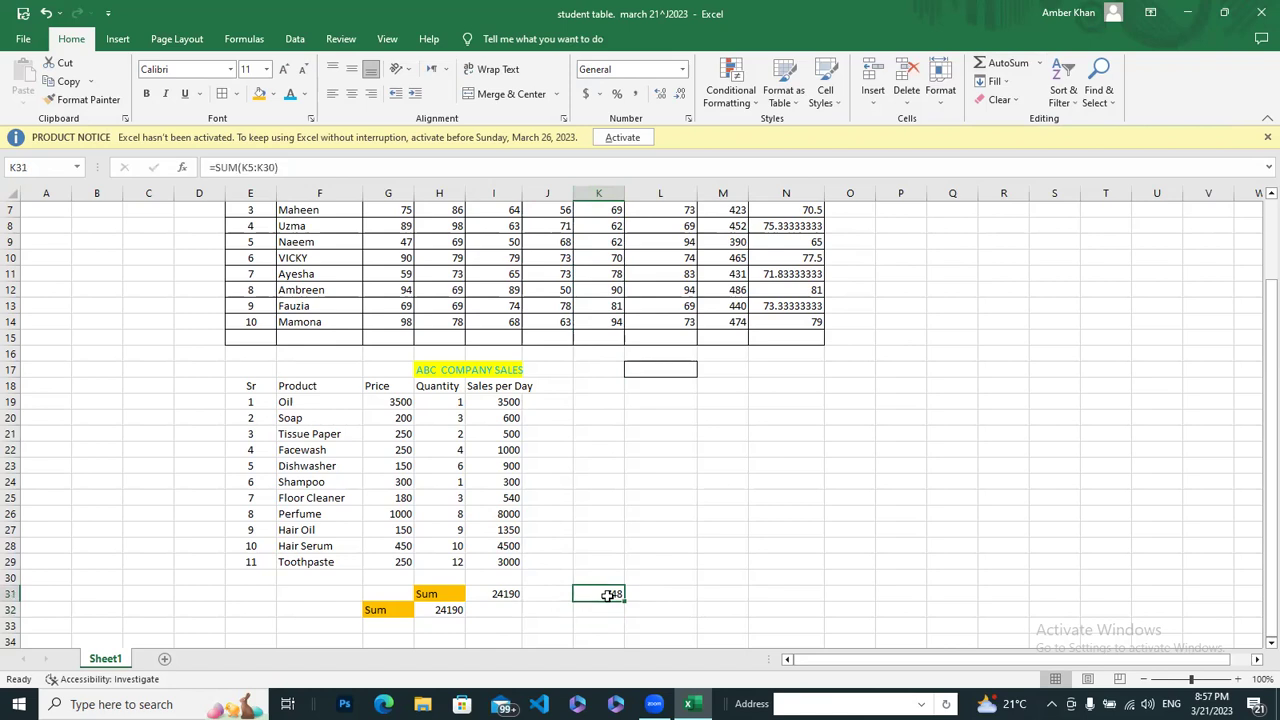
double_click(608, 595)
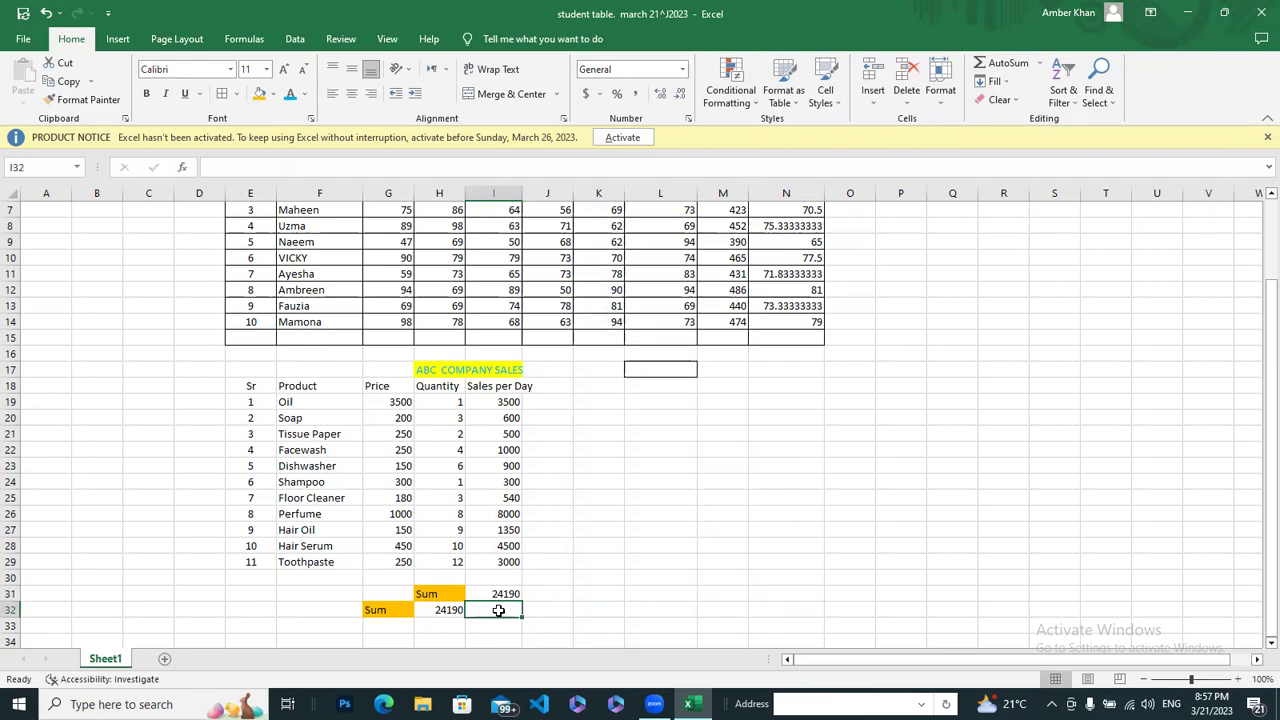
AutoSum a 24190 total into I32, then add a =SUM(I32) total in I33
click(1008, 63)
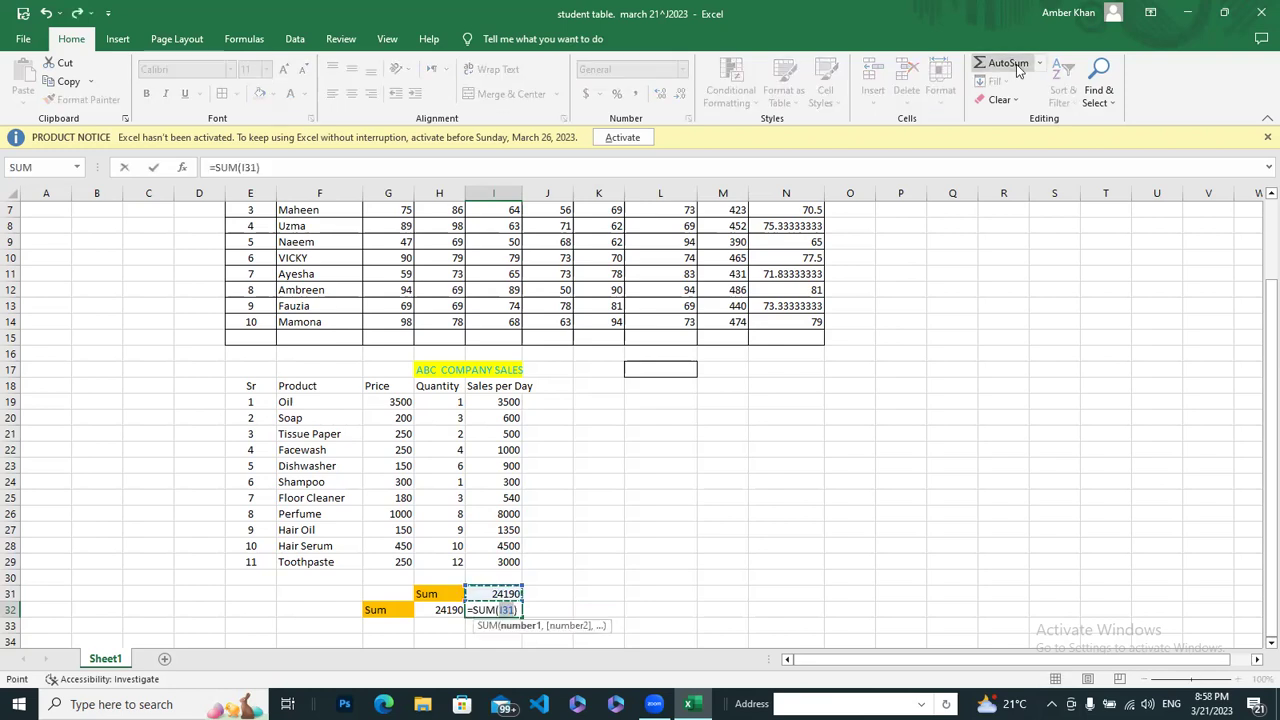
key(Return)
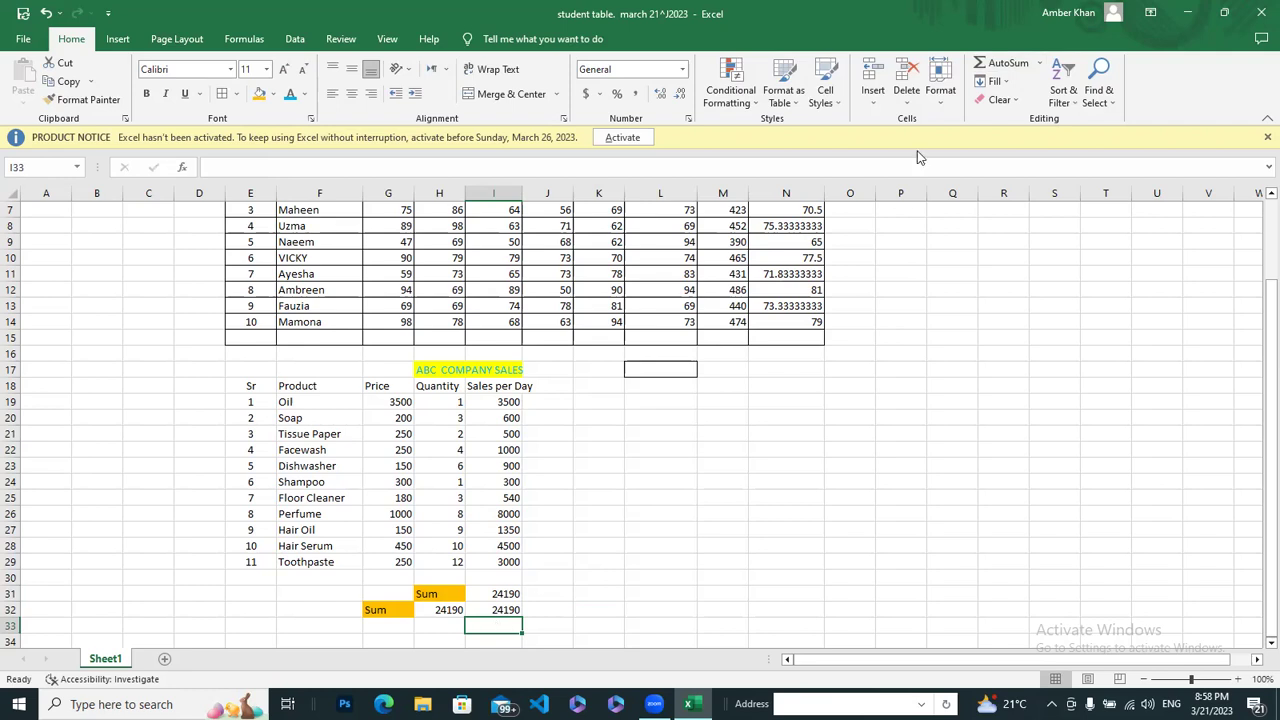
click(1005, 62)
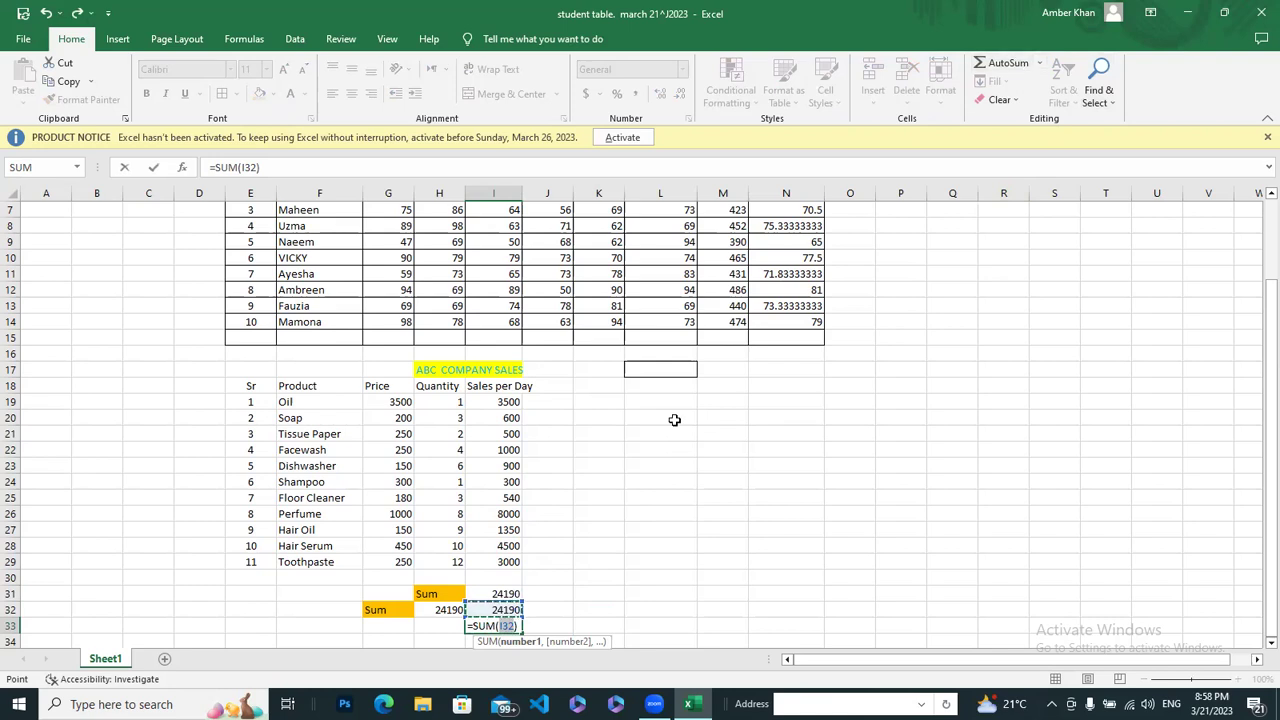
key(Return)
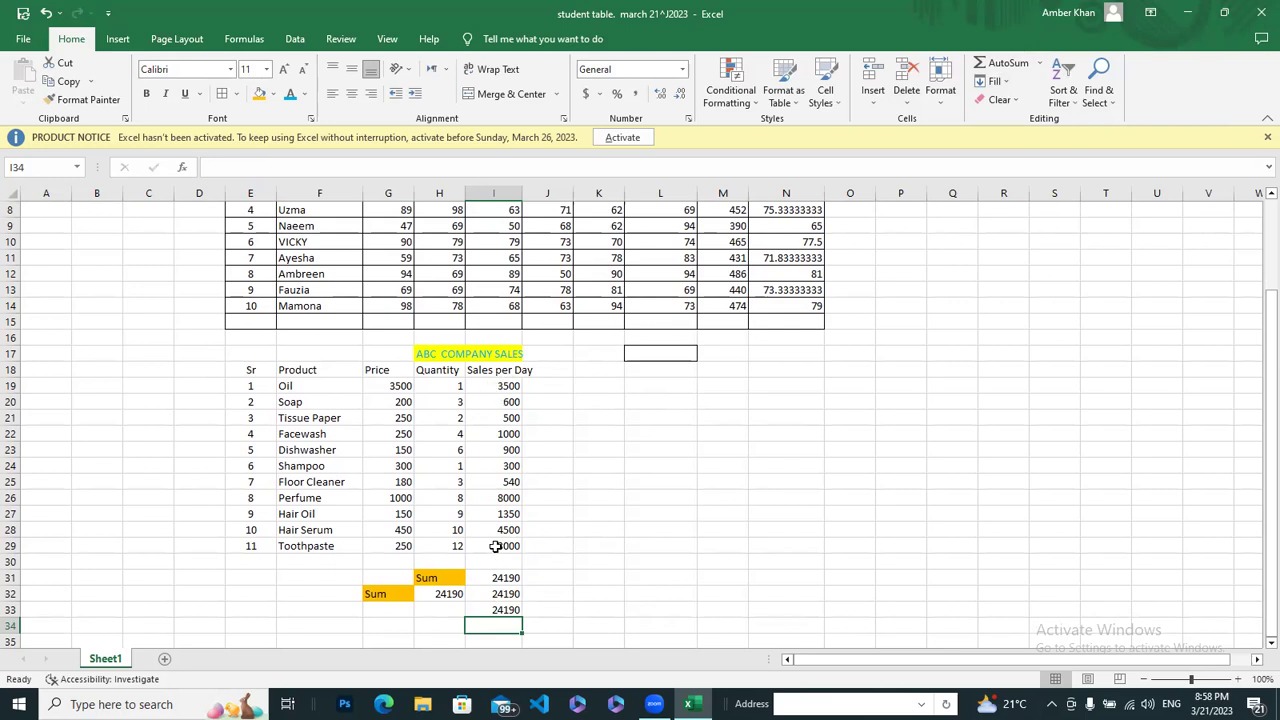
Check the Sum label and total formulas in G32, H32, I32 and I31
click(379, 595)
click(438, 592)
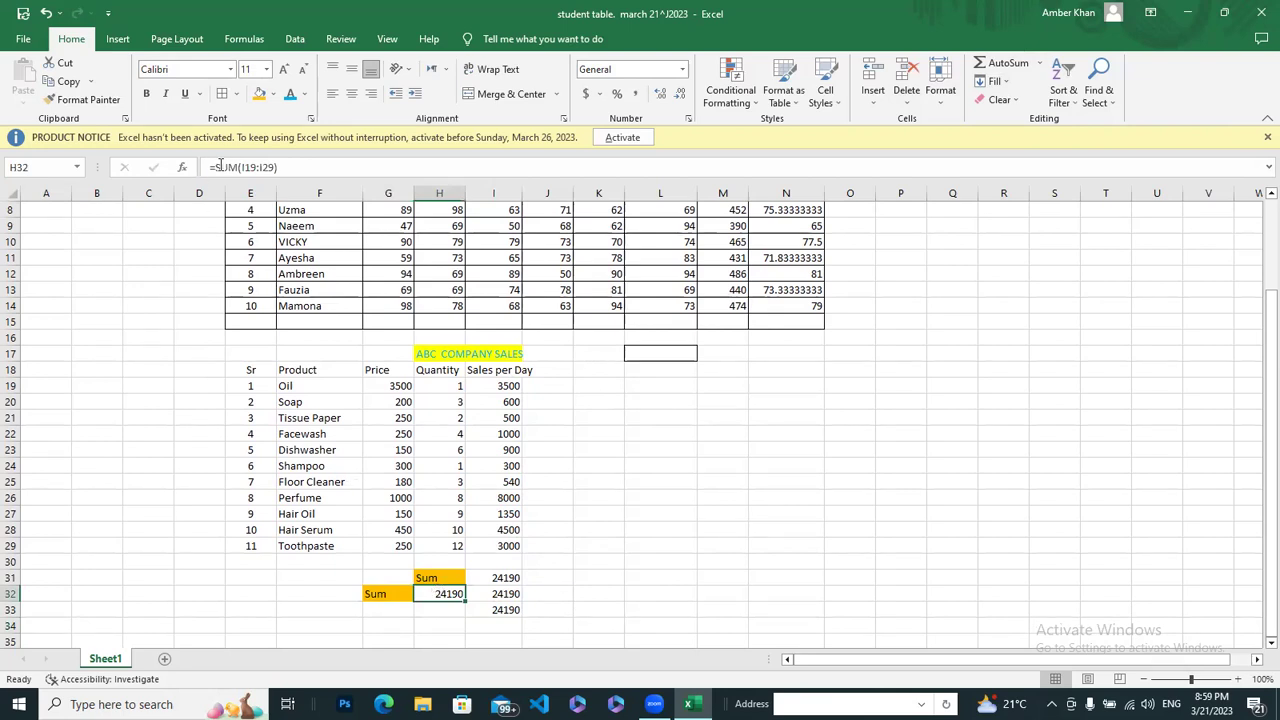
click(502, 595)
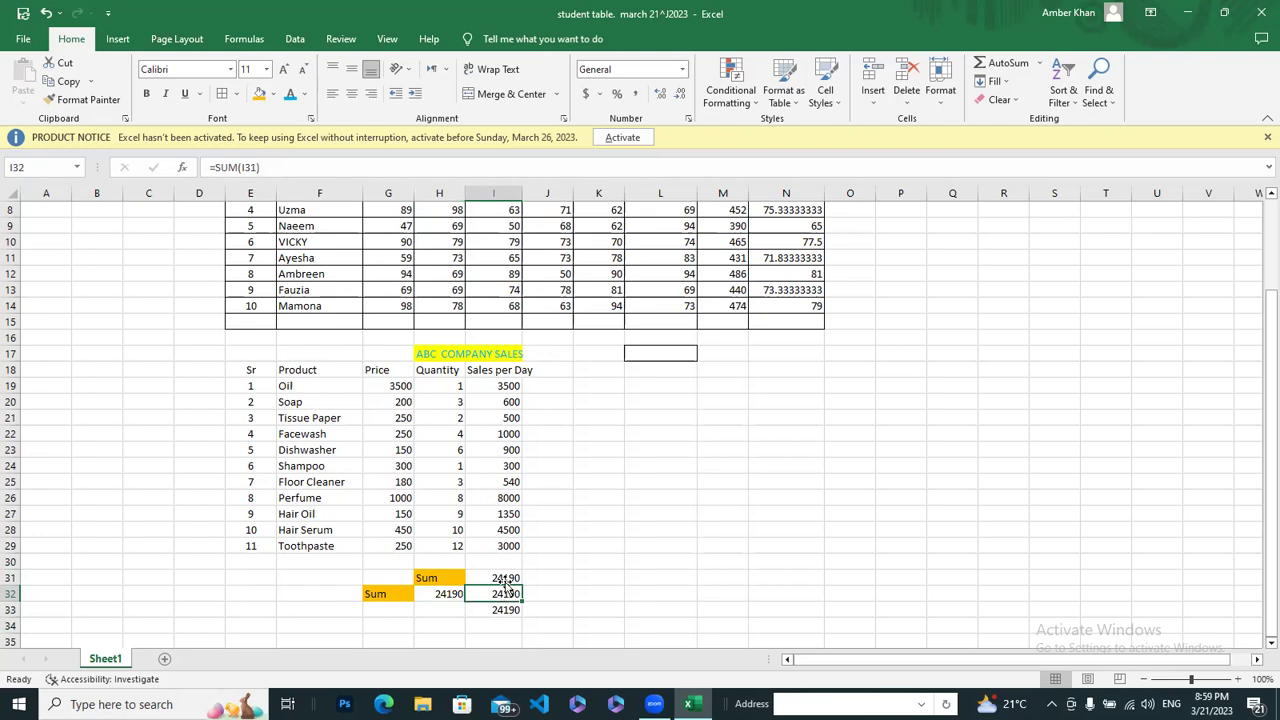
click(505, 577)
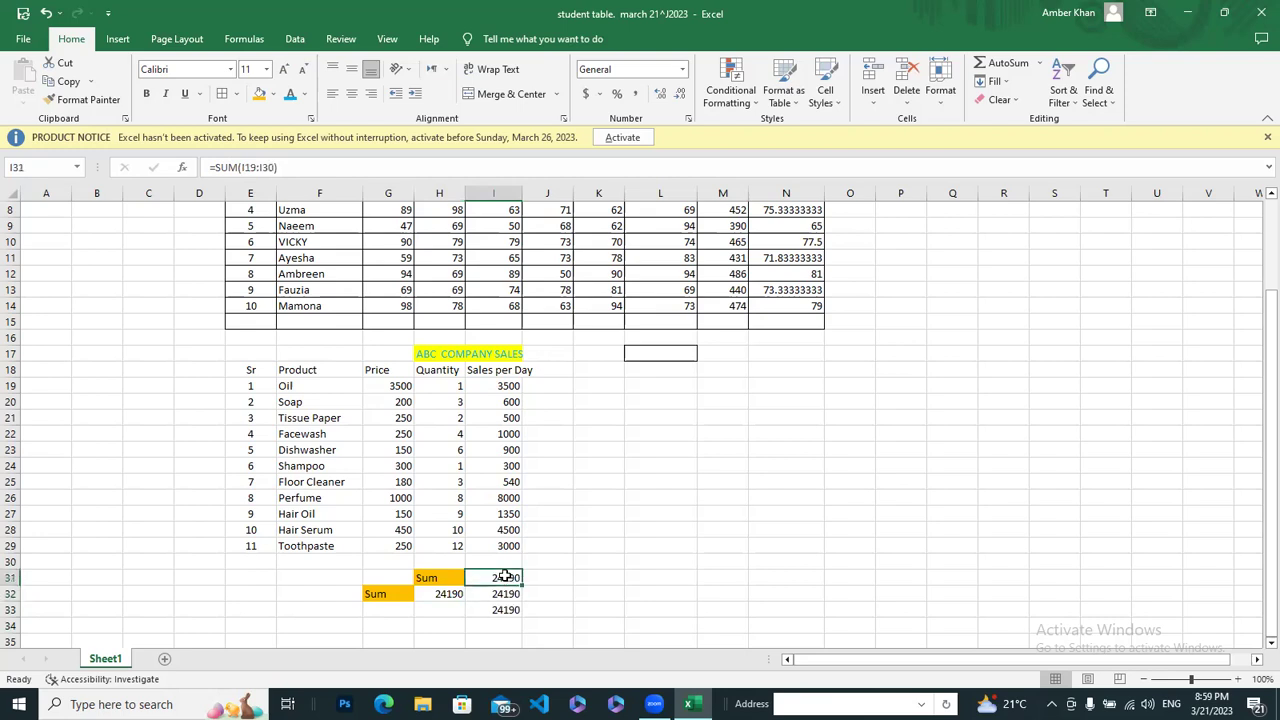
Delete the duplicate =SUM(I32) total from I33, leaving it blank
click(505, 610)
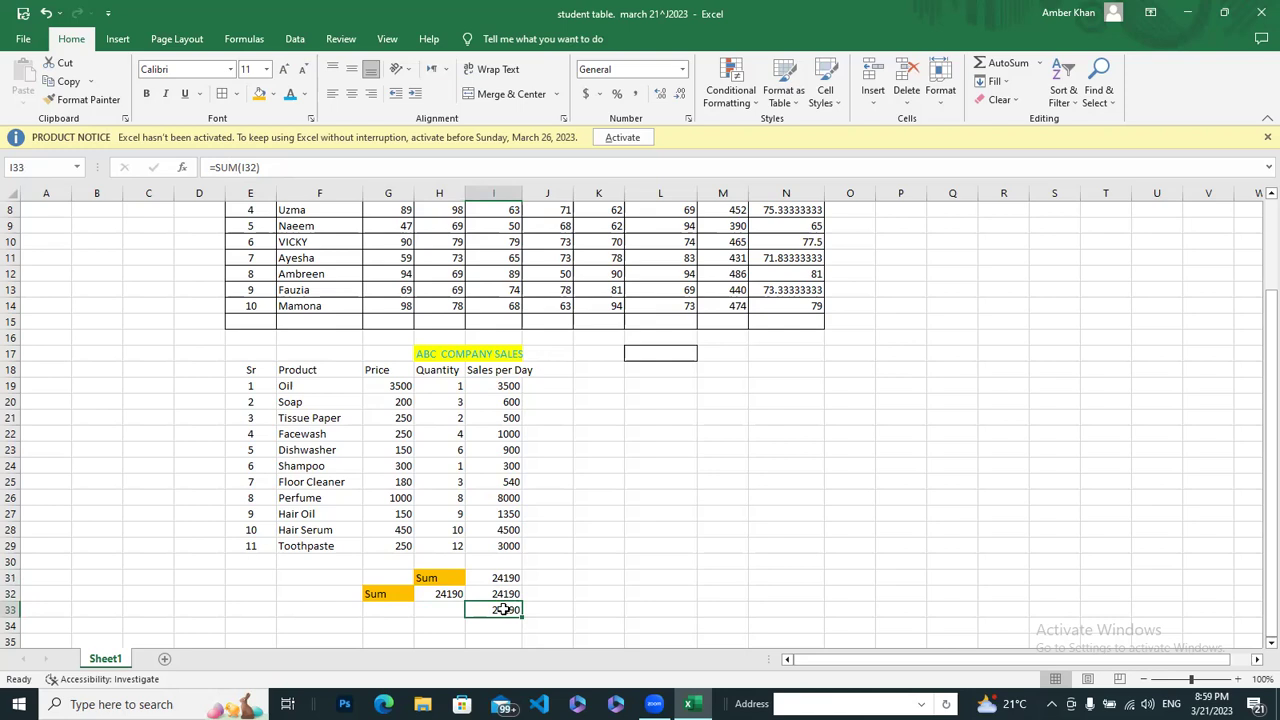
key(BackSpace)
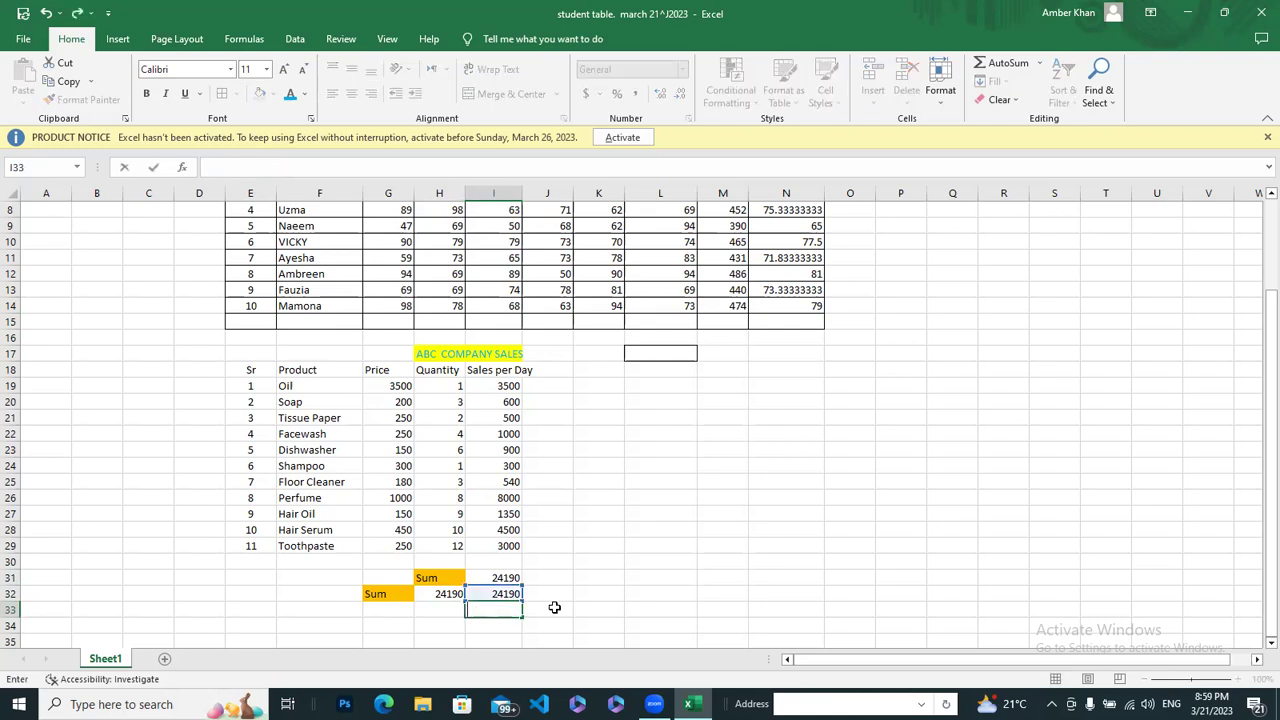
click(554, 607)
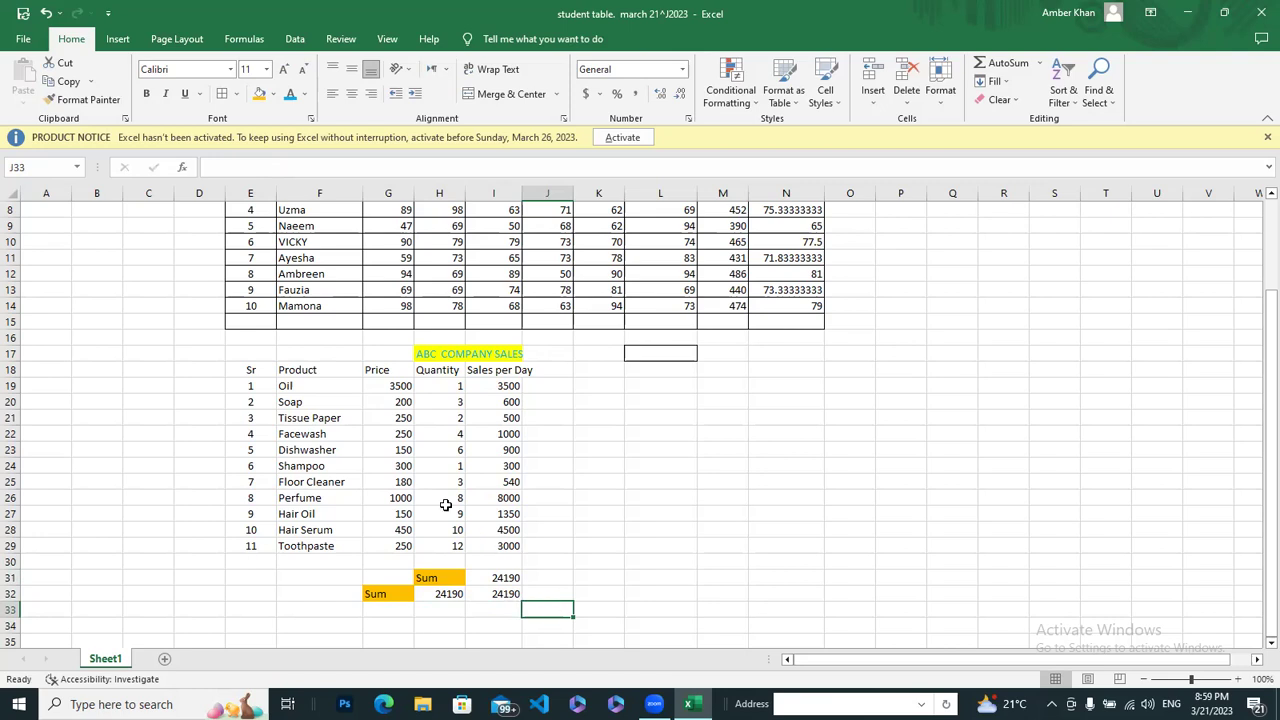
Apply All Borders to the sales table cells, including its Sum rows
drag(240, 359, 790, 548)
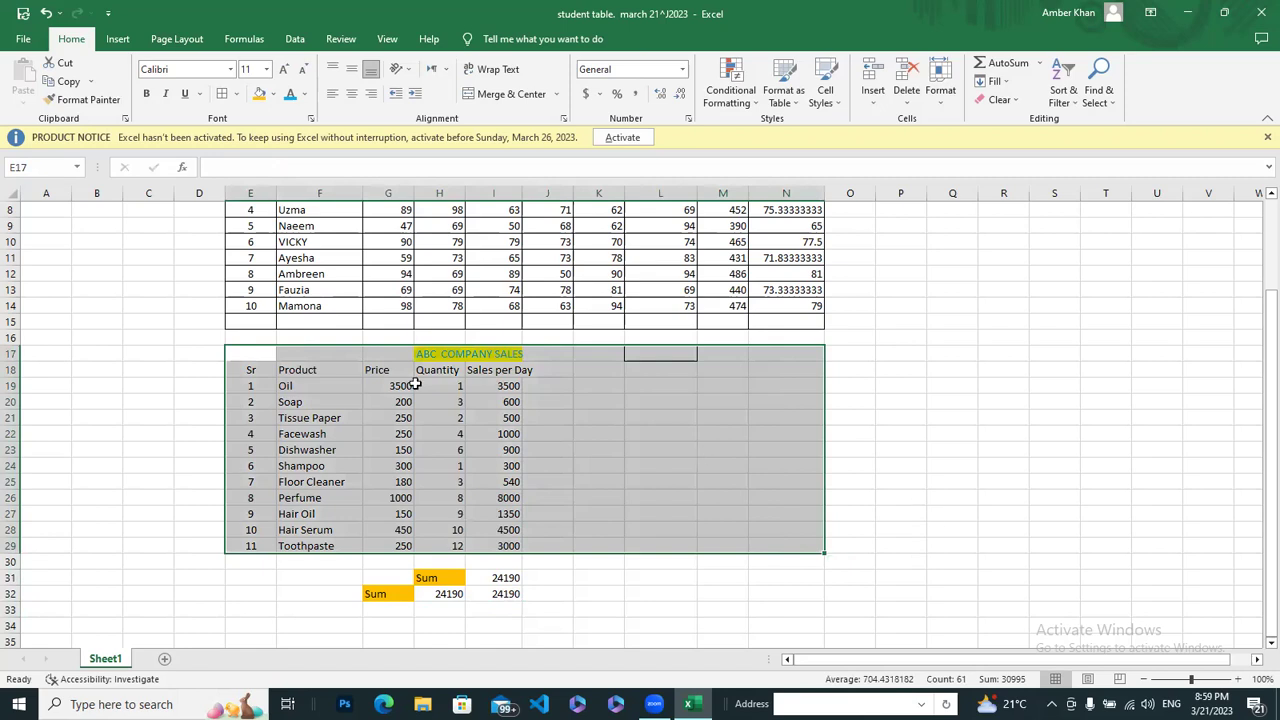
click(79, 407)
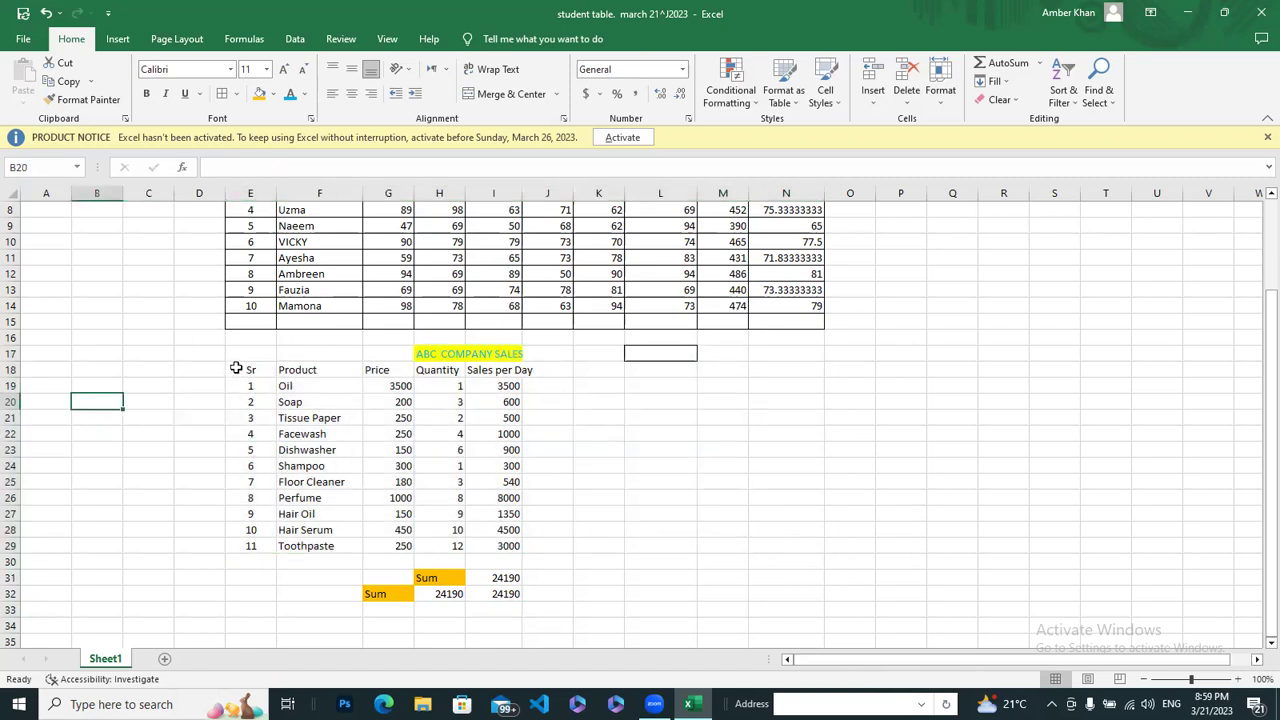
drag(238, 355, 666, 627)
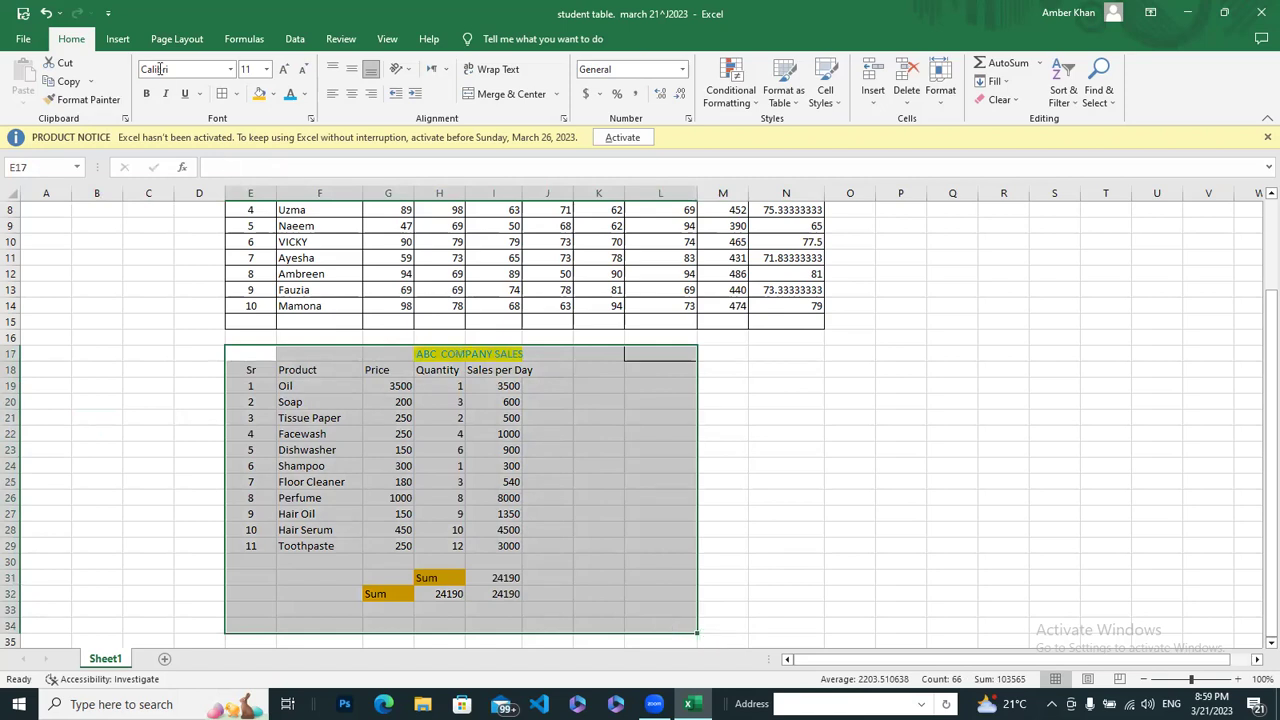
click(236, 94)
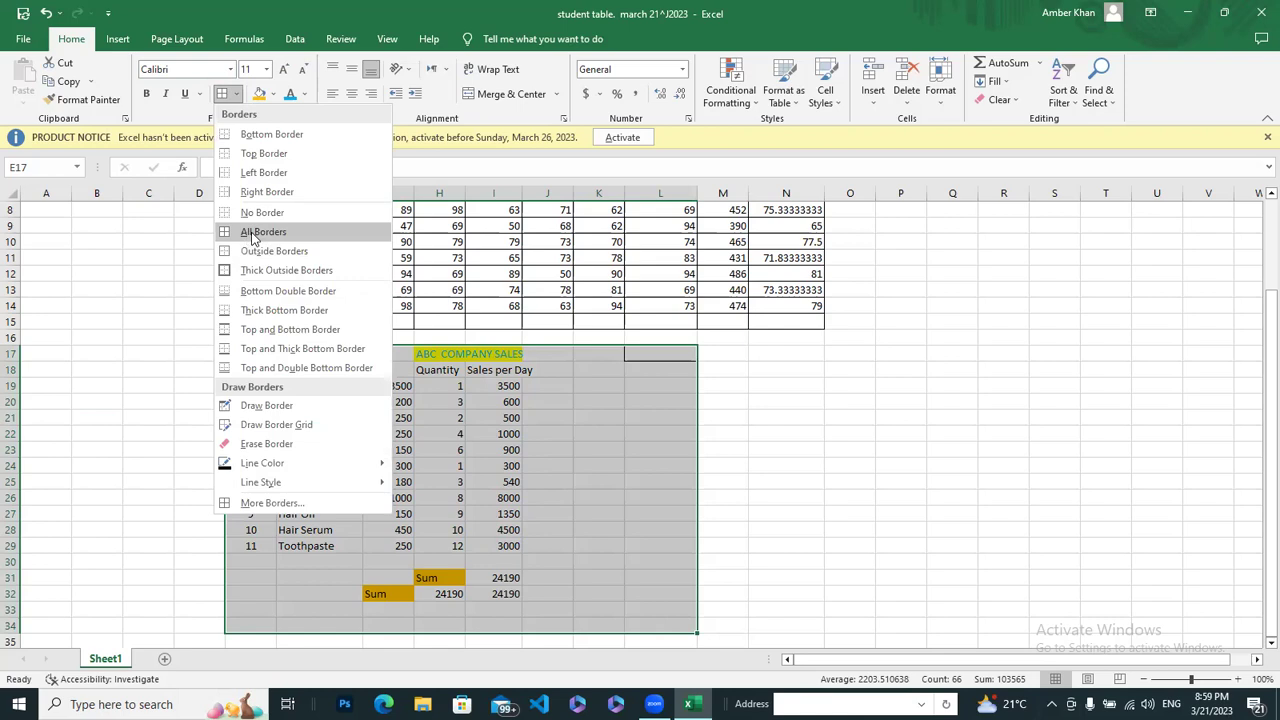
click(260, 232)
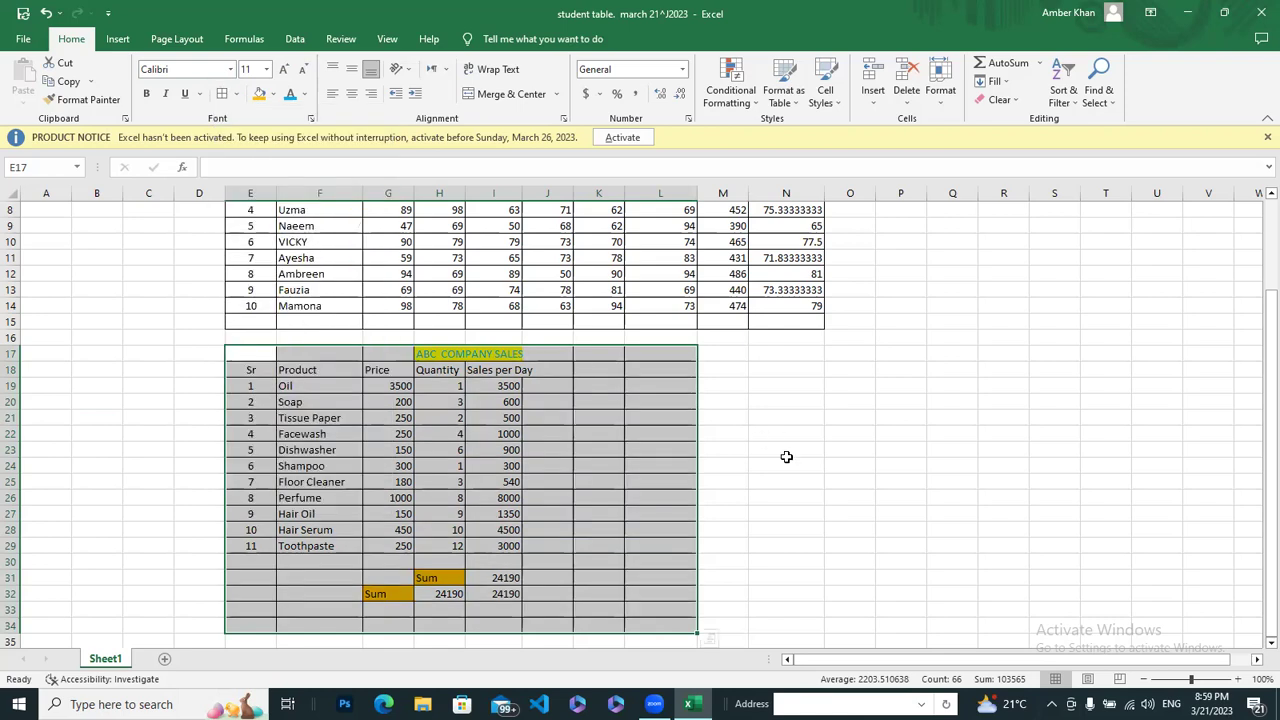
click(786, 457)
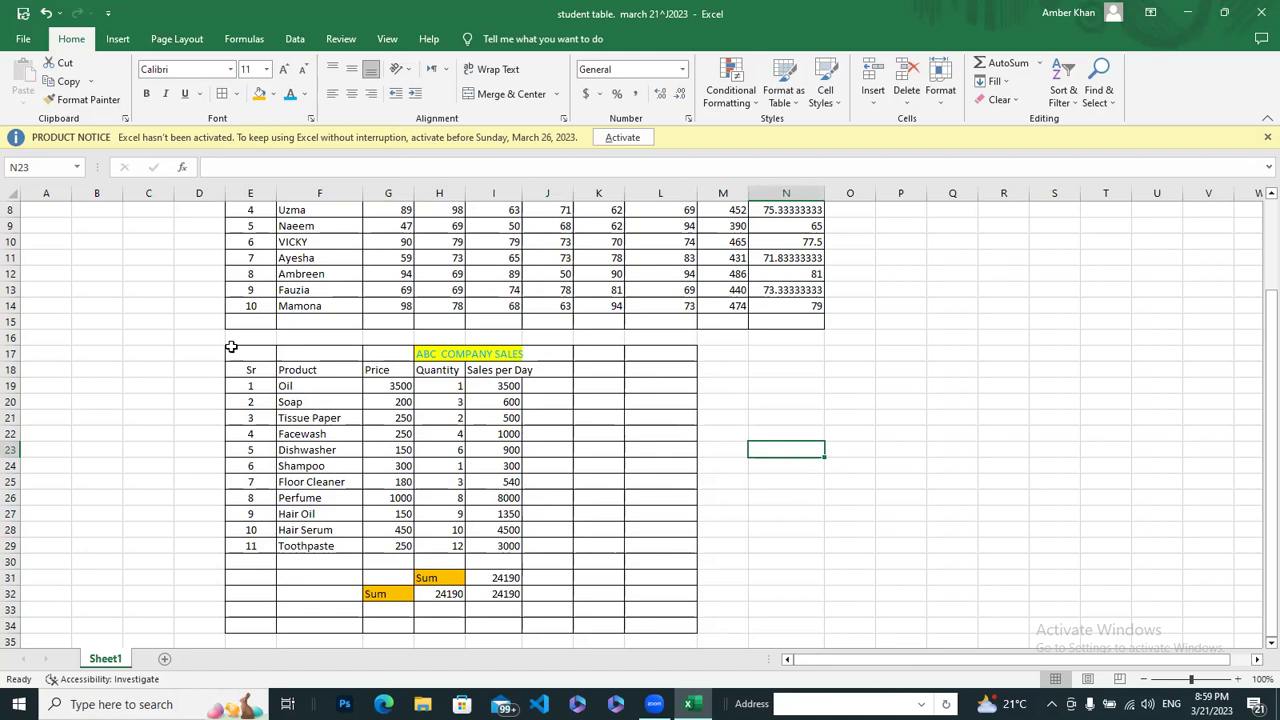
Add a Thick Outside Border around the whole sales table block, rows 16 to 35
drag(231, 347, 754, 554)
drag(908, 491, 418, 418)
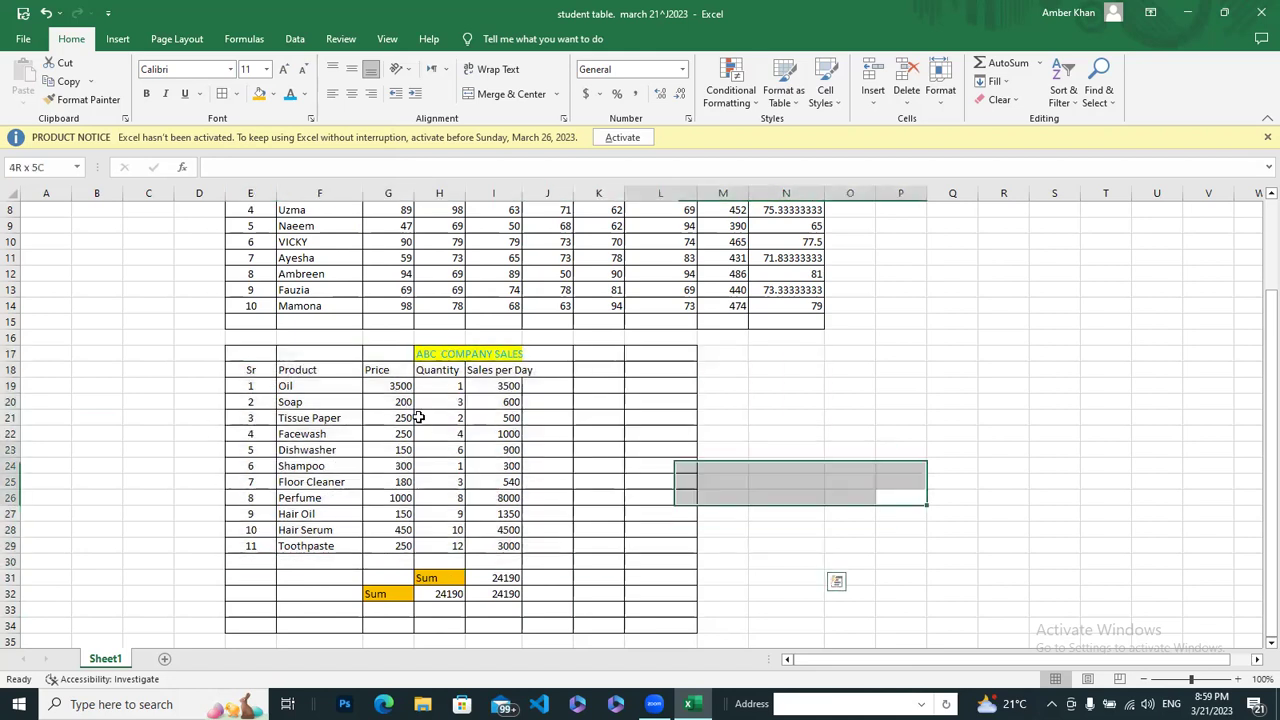
drag(234, 351, 543, 604)
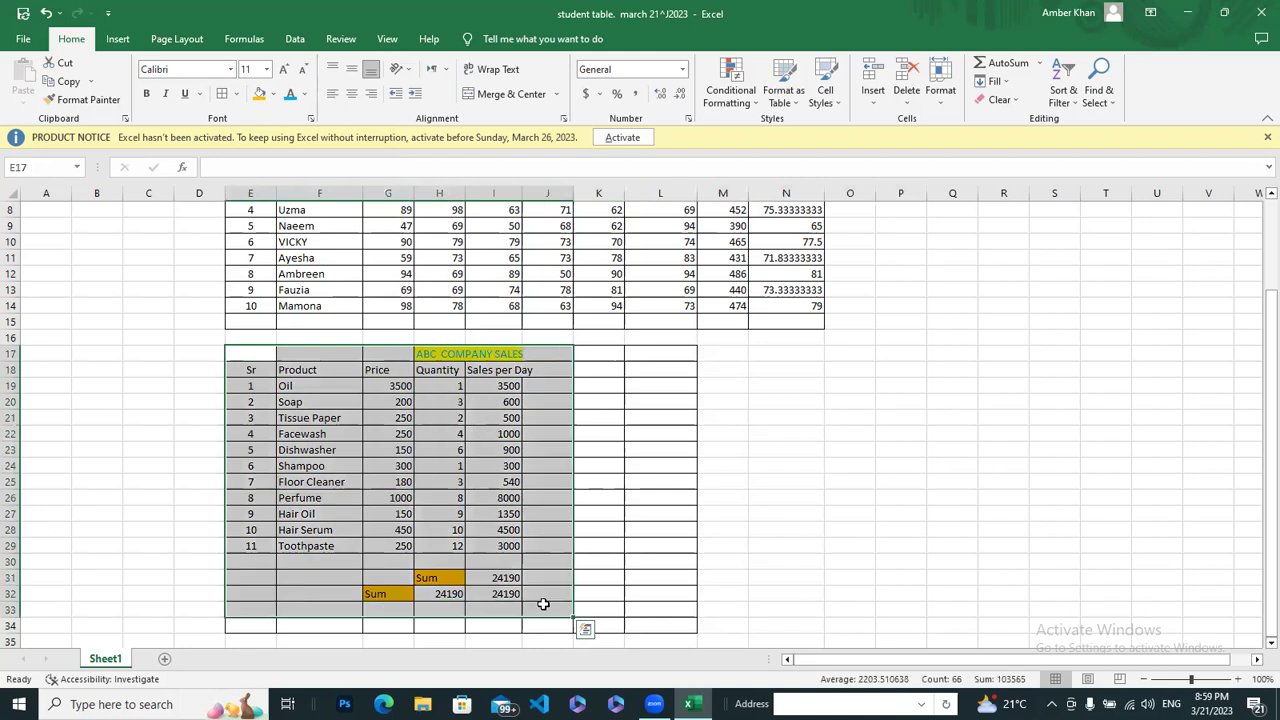
click(722, 562)
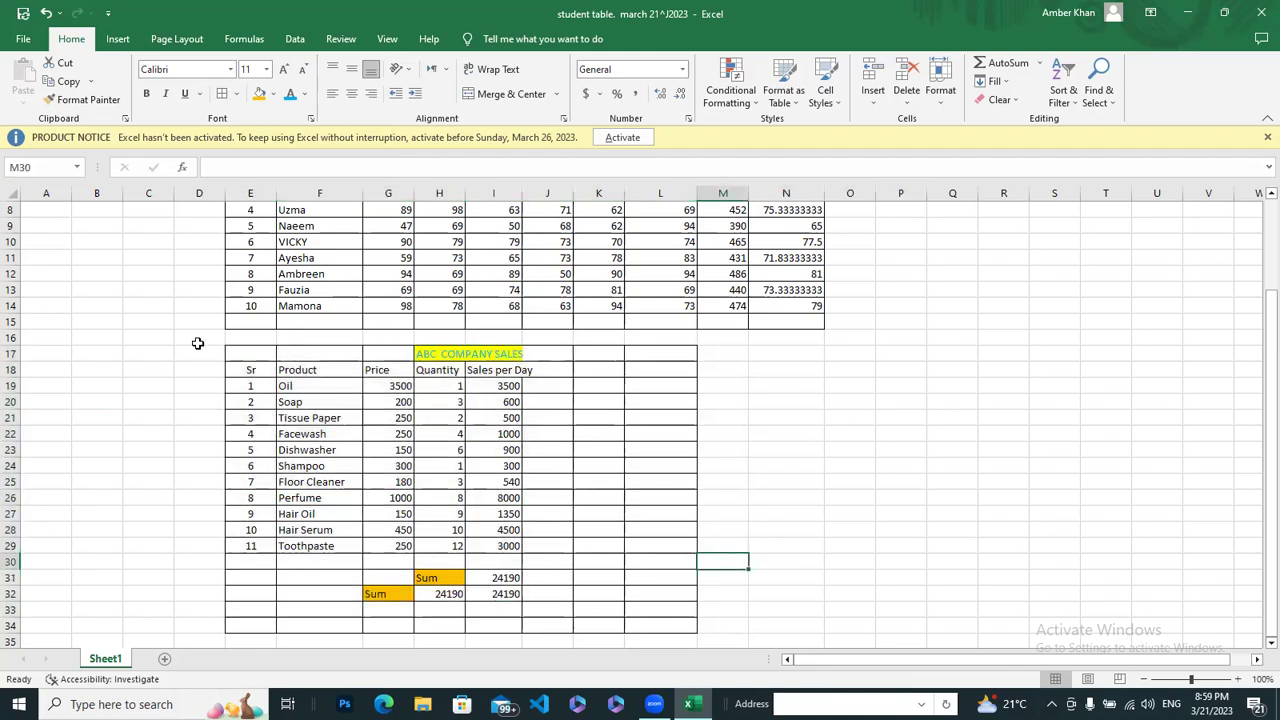
drag(228, 345, 673, 648)
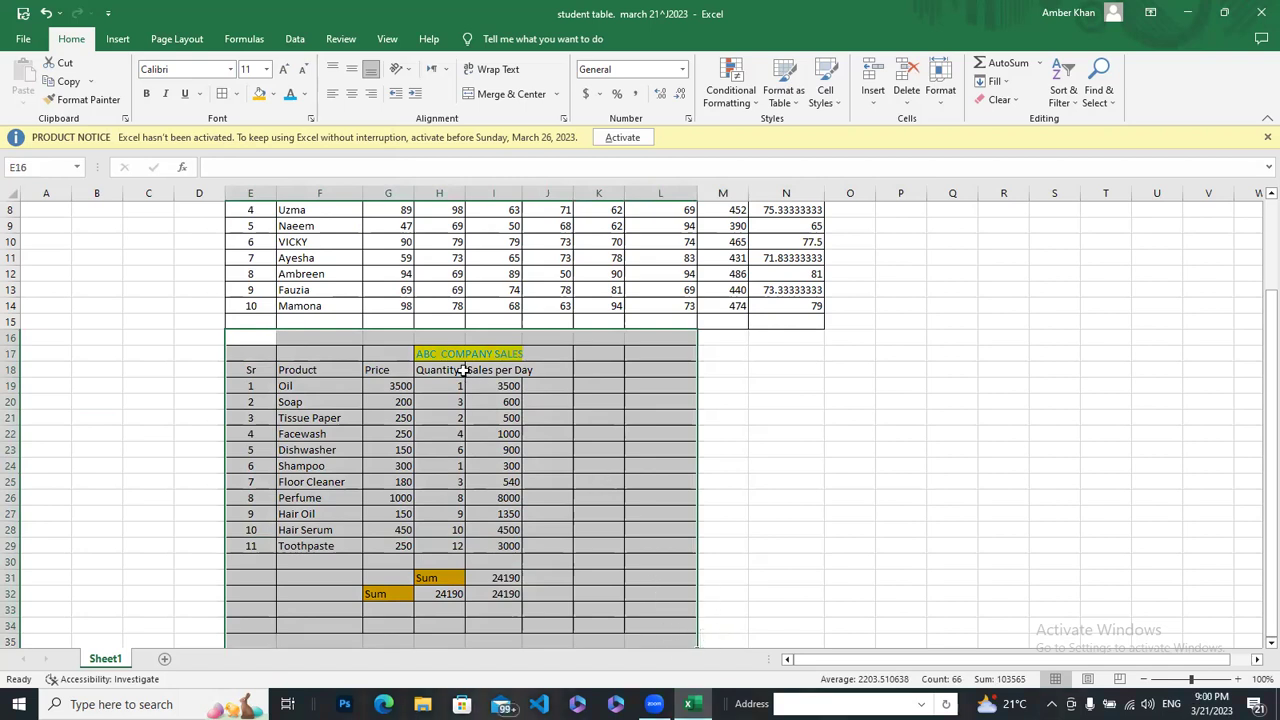
click(238, 94)
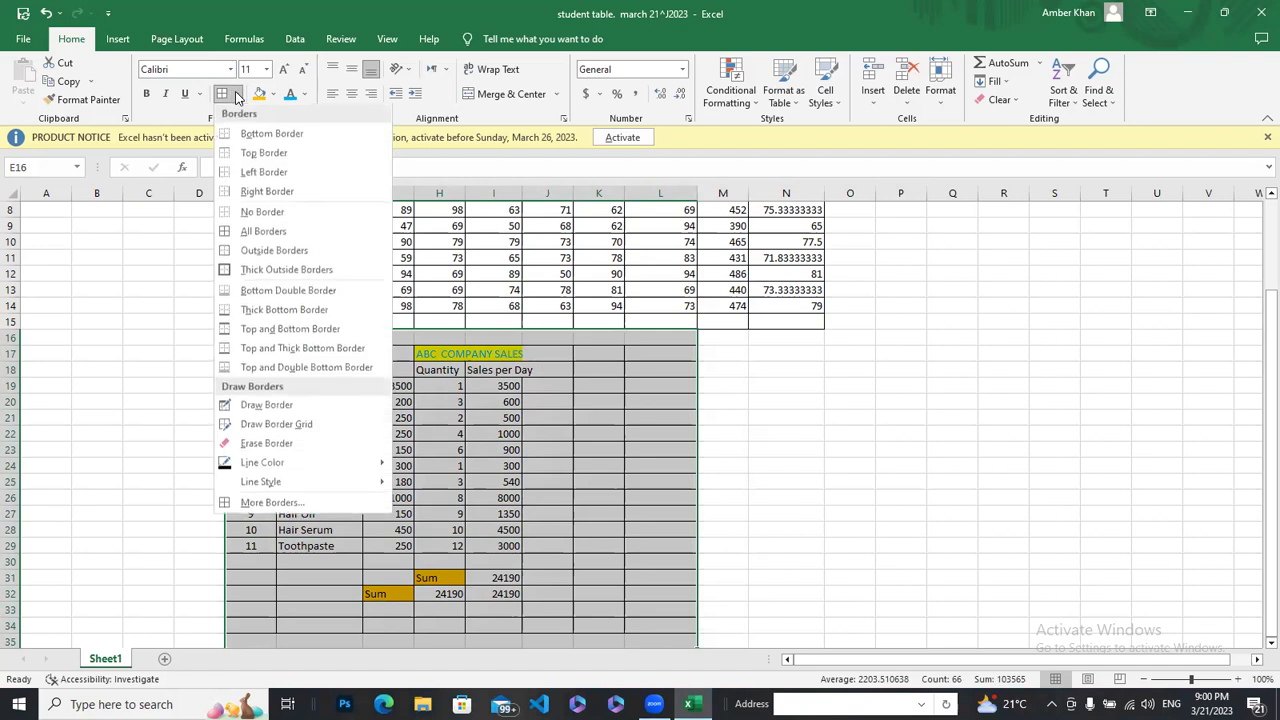
click(250, 272)
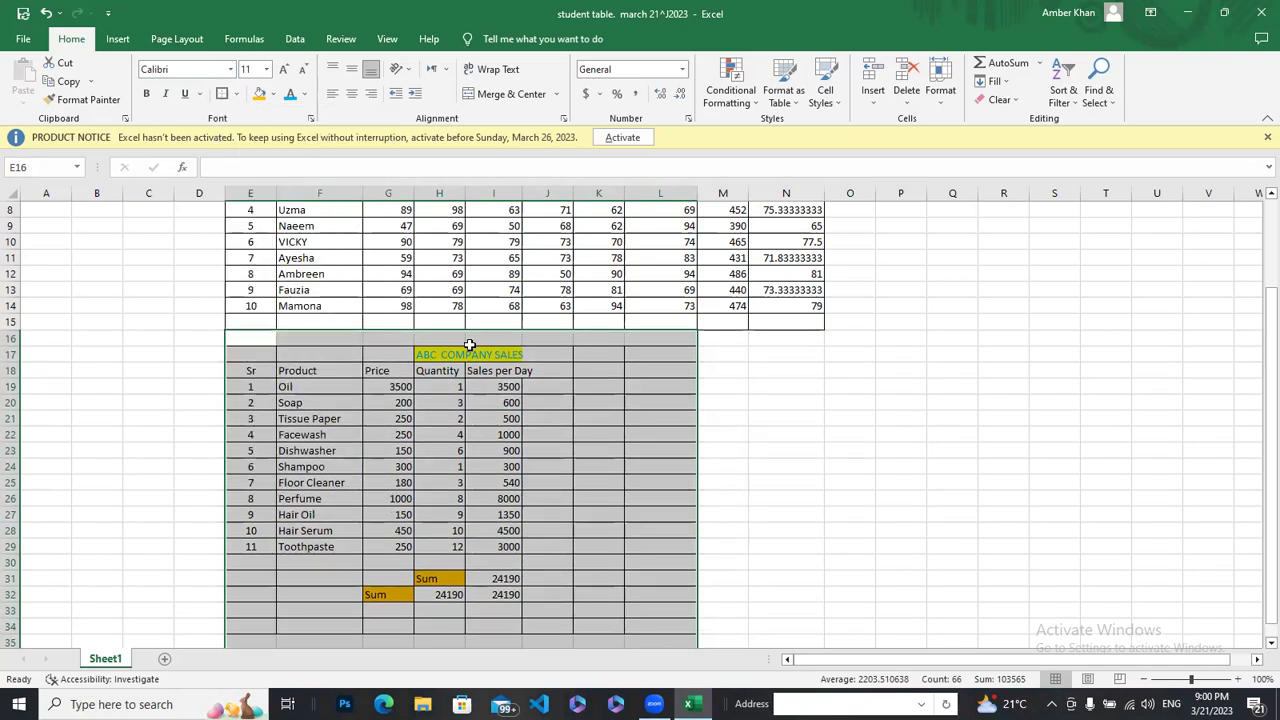
click(737, 448)
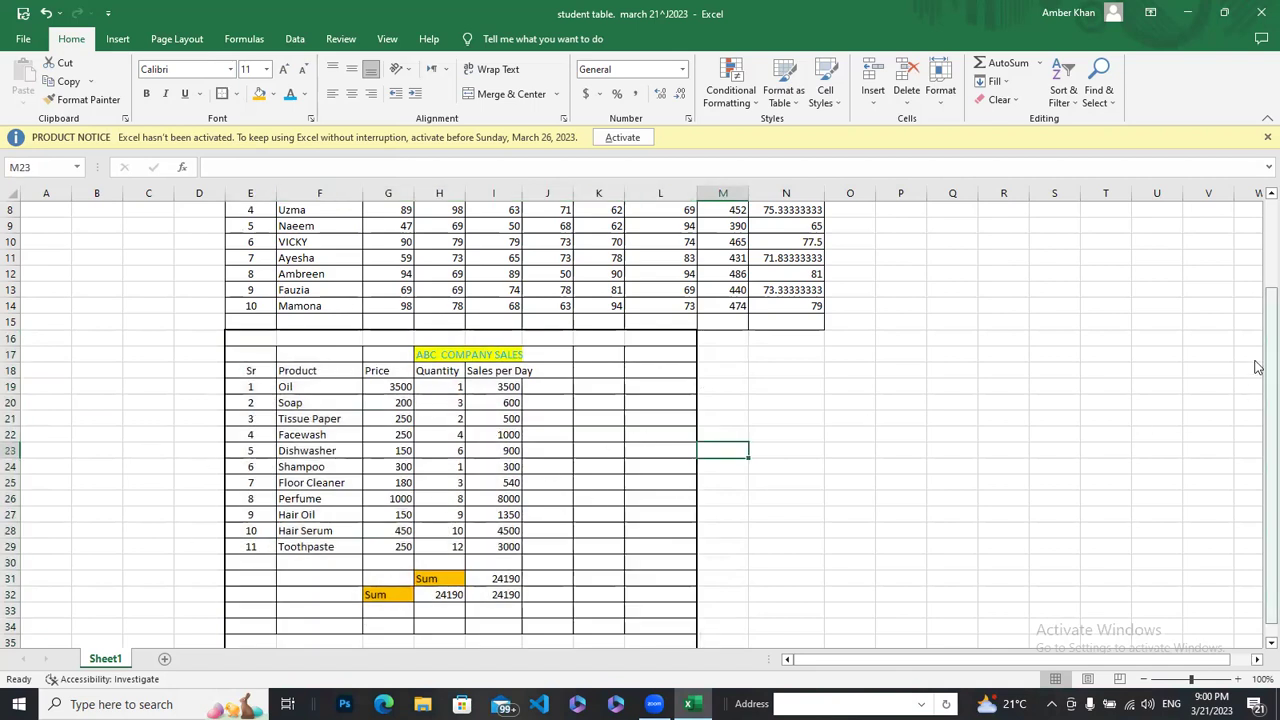
drag(1258, 367, 1241, 158)
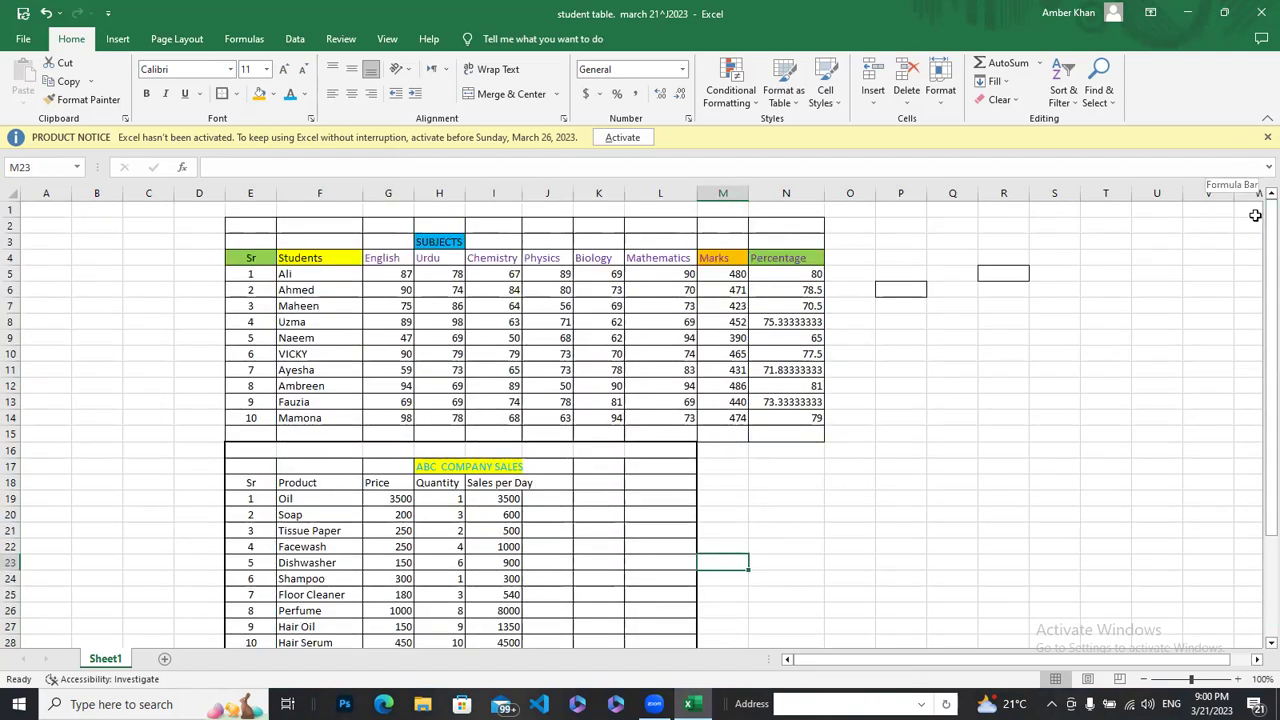
drag(1258, 281, 1258, 346)
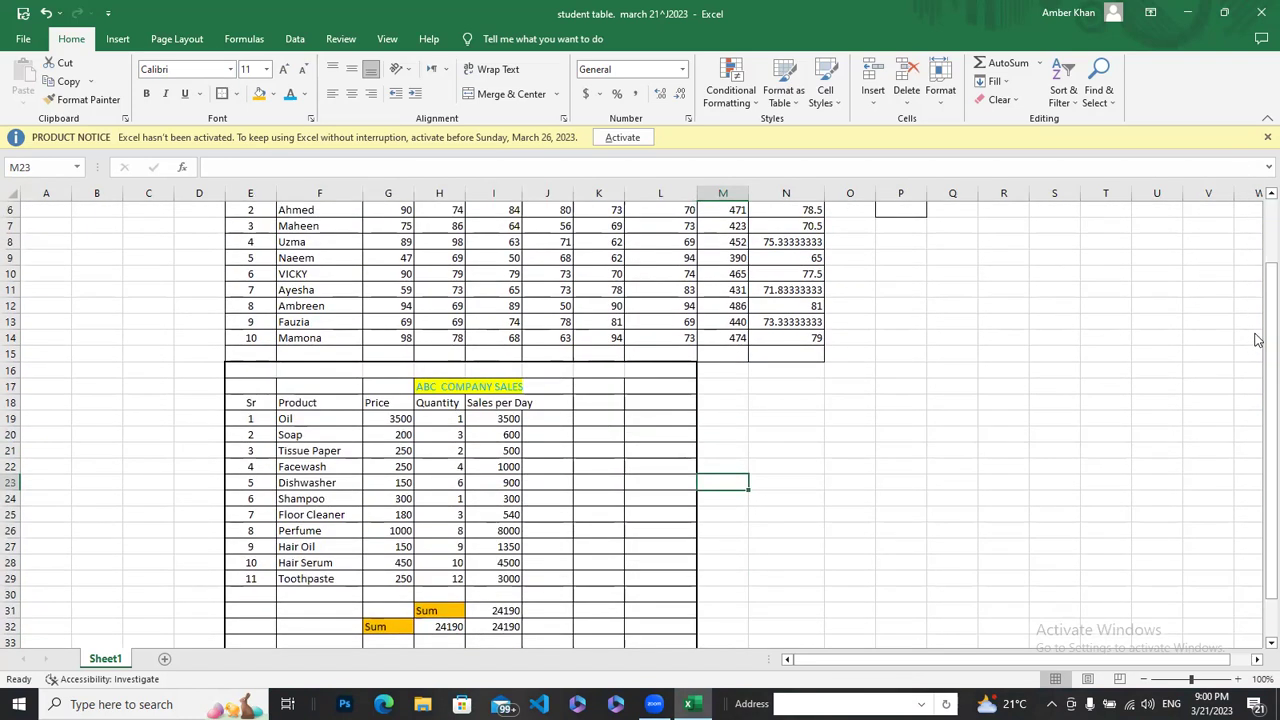
scroll(1258, 346, up, 2)
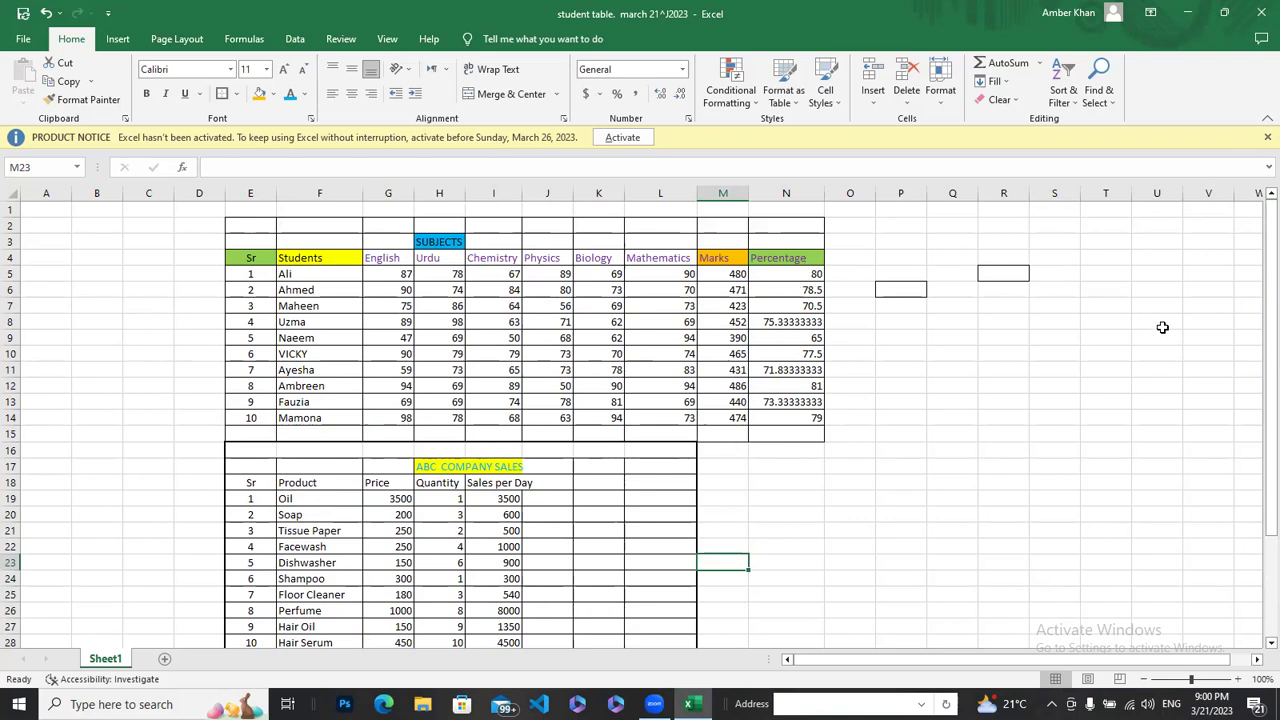
click(726, 274)
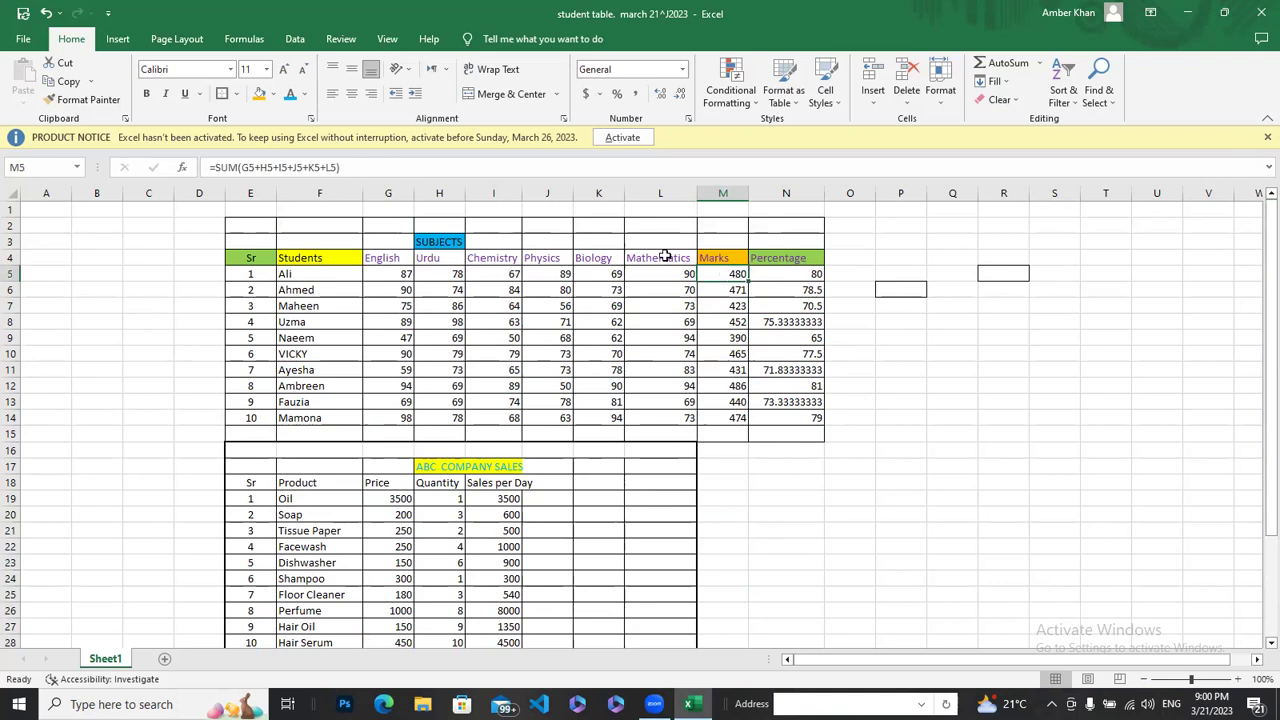
click(790, 277)
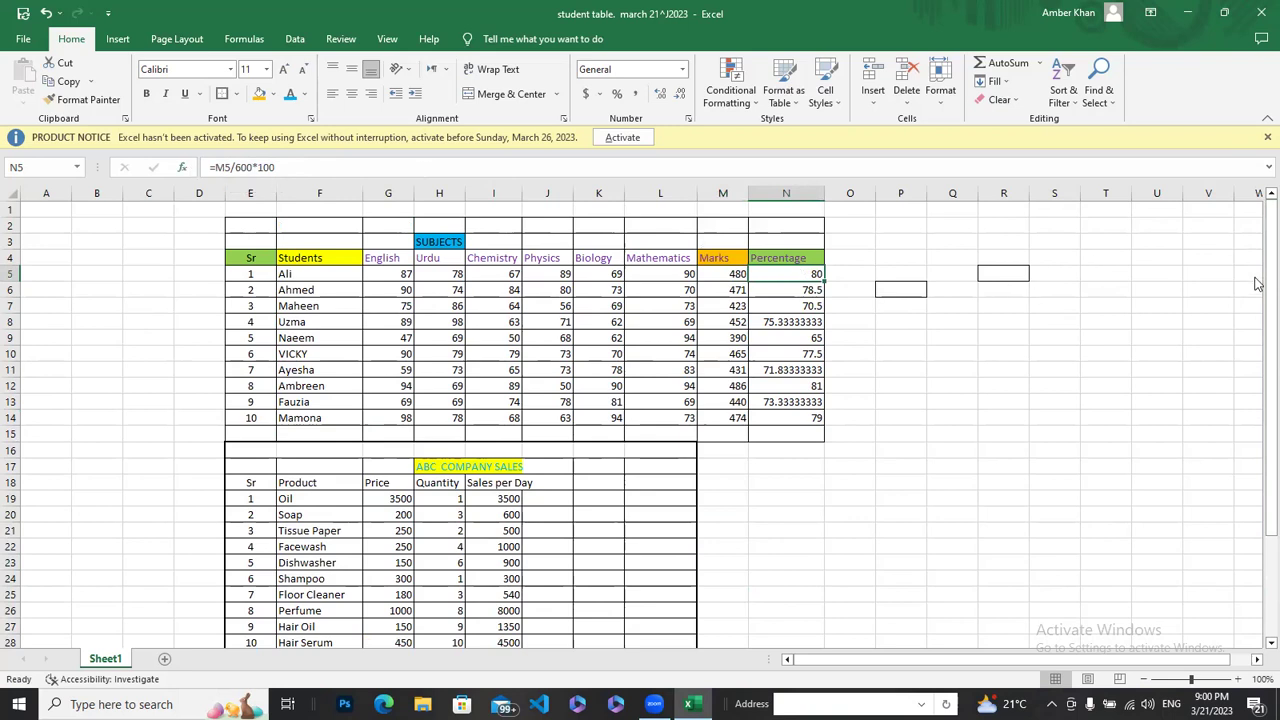
drag(1270, 322, 1258, 421)
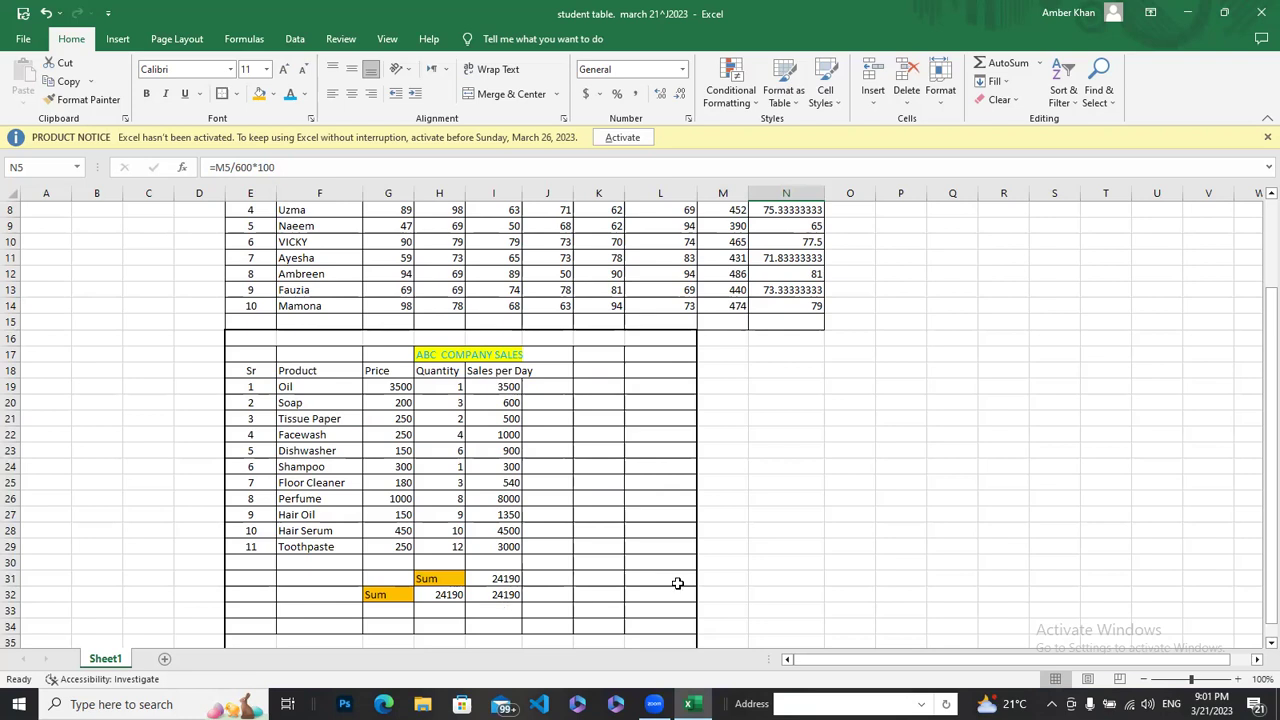
drag(1258, 385, 1257, 497)
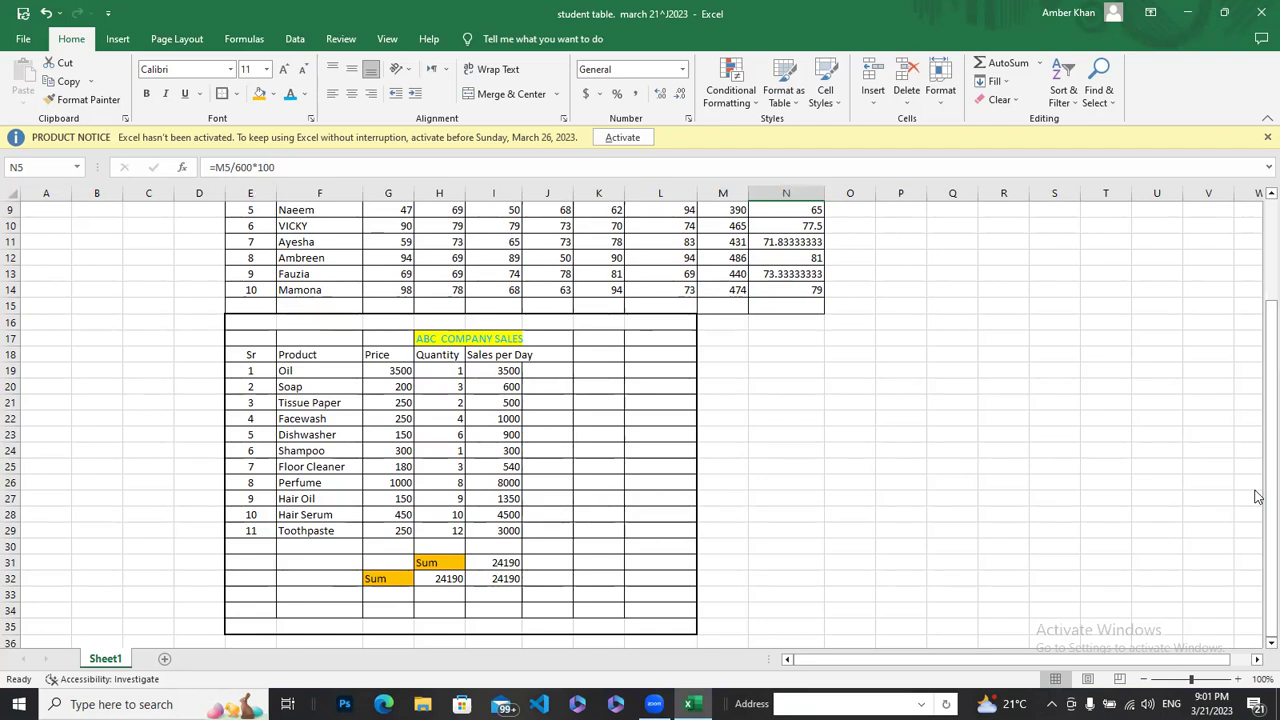